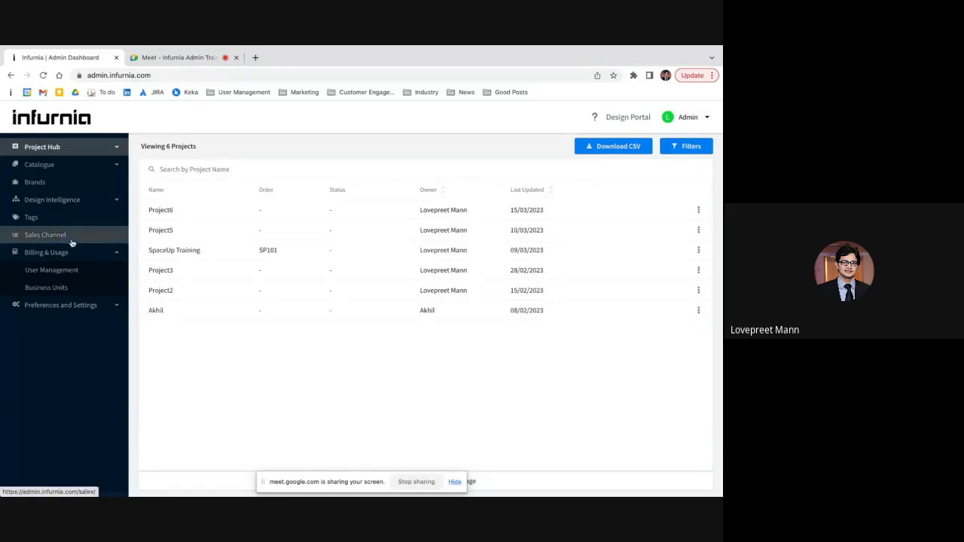
# Open the Edge Band category under Hardware in the catalogue
pyautogui.click(41, 164)
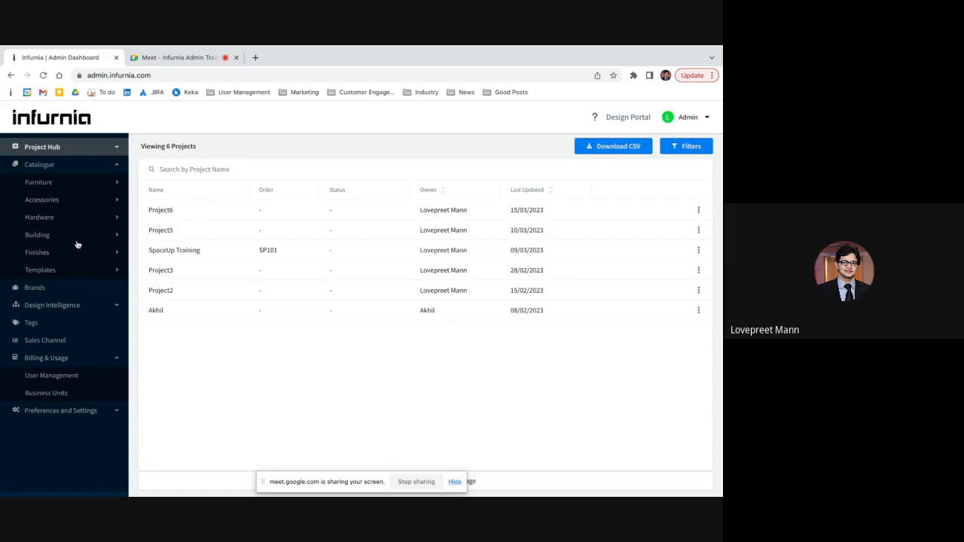
pyautogui.click(42, 188)
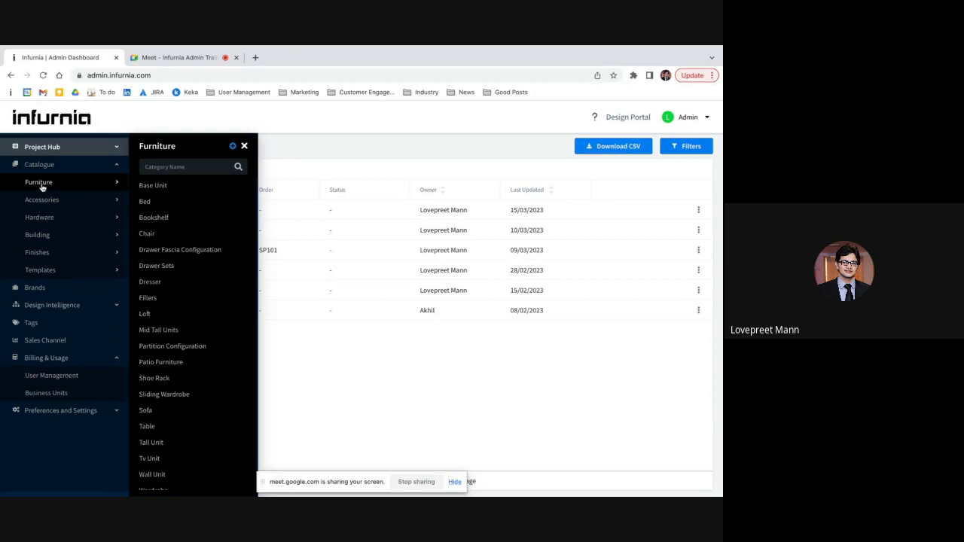
pyautogui.click(54, 221)
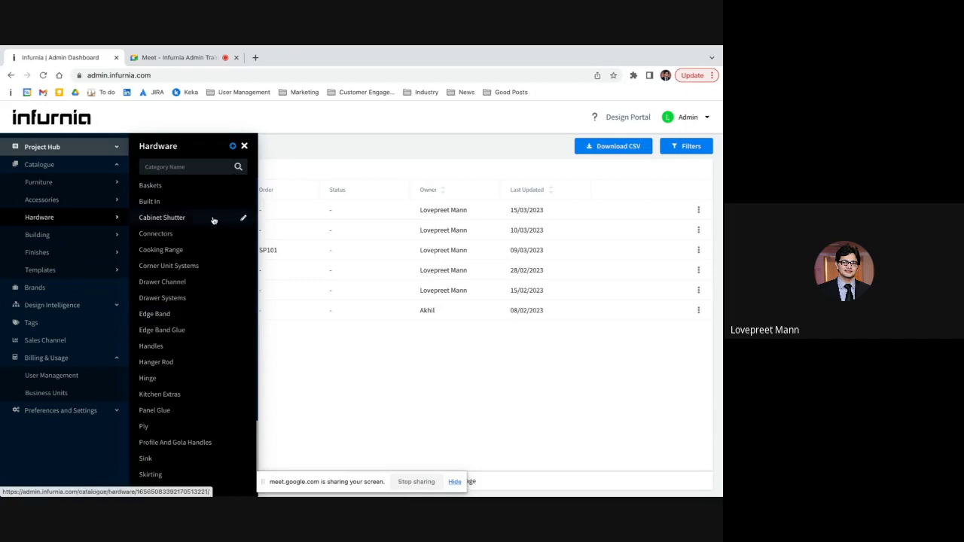
pyautogui.click(166, 320)
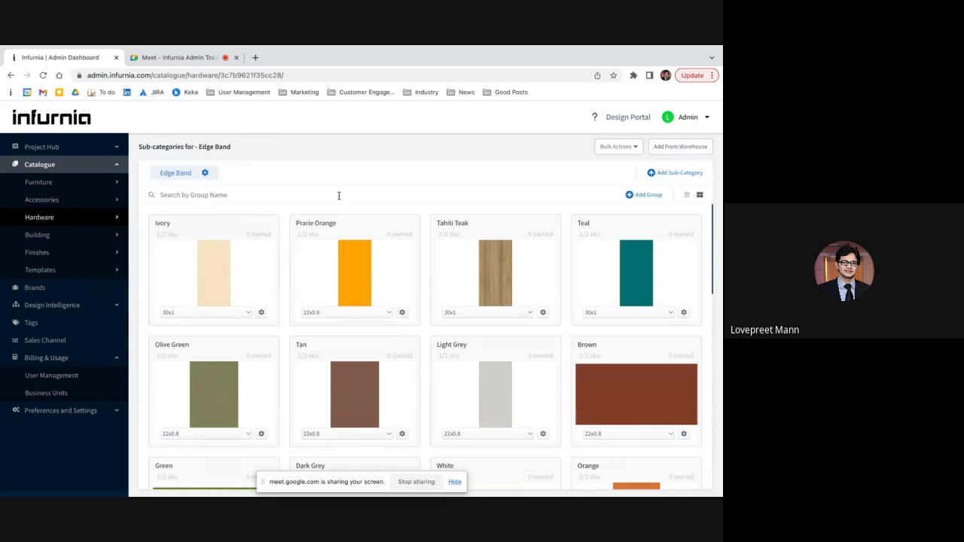
pyautogui.moveTo(254, 249)
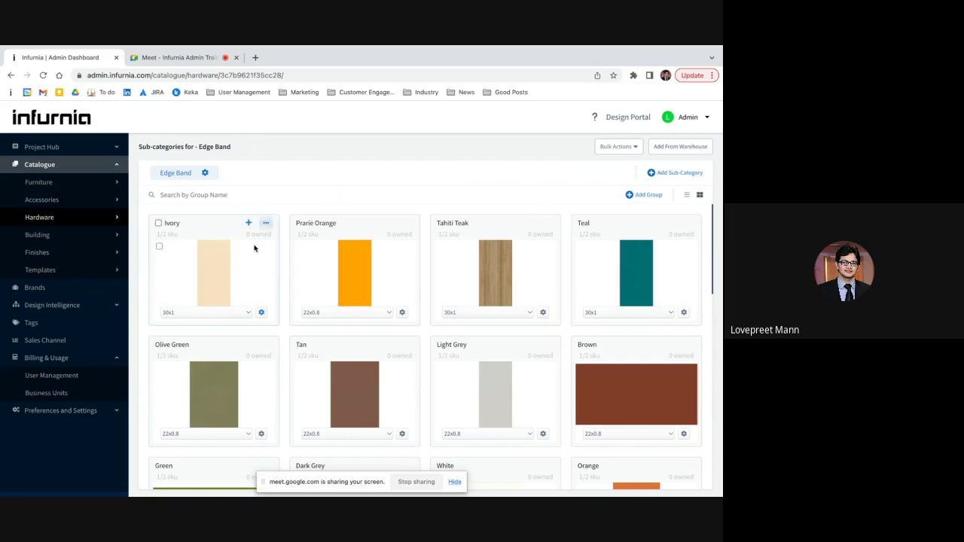
# Add a new SKU group named Ivory EB to the Edge Band category
pyautogui.click(638, 195)
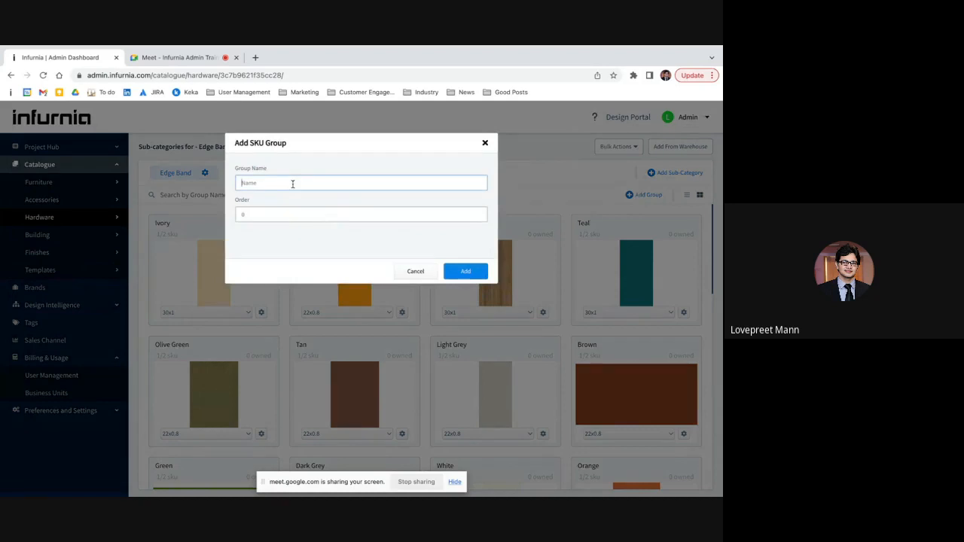
pyautogui.write('Ivory')
pyautogui.press('BackSpace')
pyautogui.press('BackSpace')
pyautogui.press('BackSpace')
pyautogui.press('BackSpace')
pyautogui.write('ory')
pyautogui.click(465, 271)
# Search the edge band groups for "ivo" and start a new SKU in the Ivory EB group
pyautogui.scroll(-5, 462, 271)
pyautogui.scroll(-2, 461, 271)
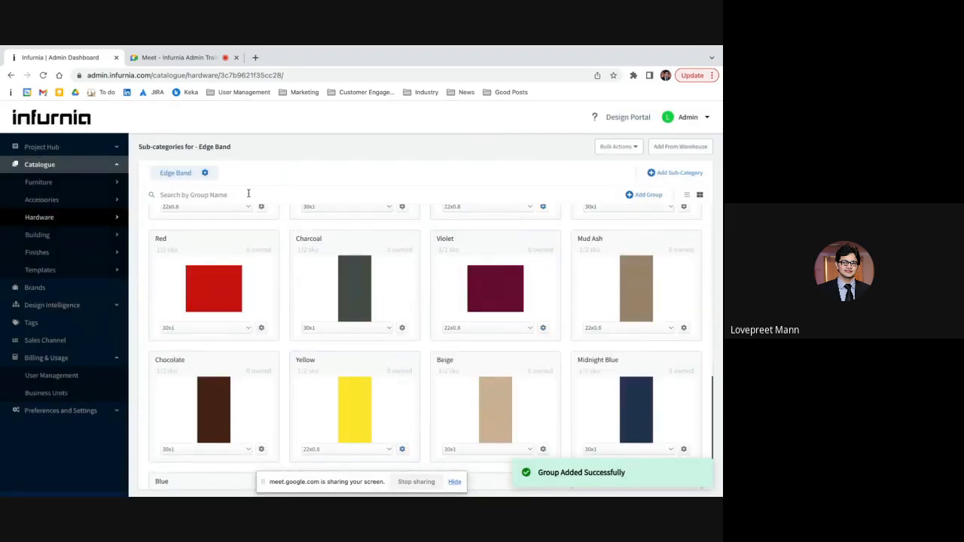
pyautogui.click(248, 194)
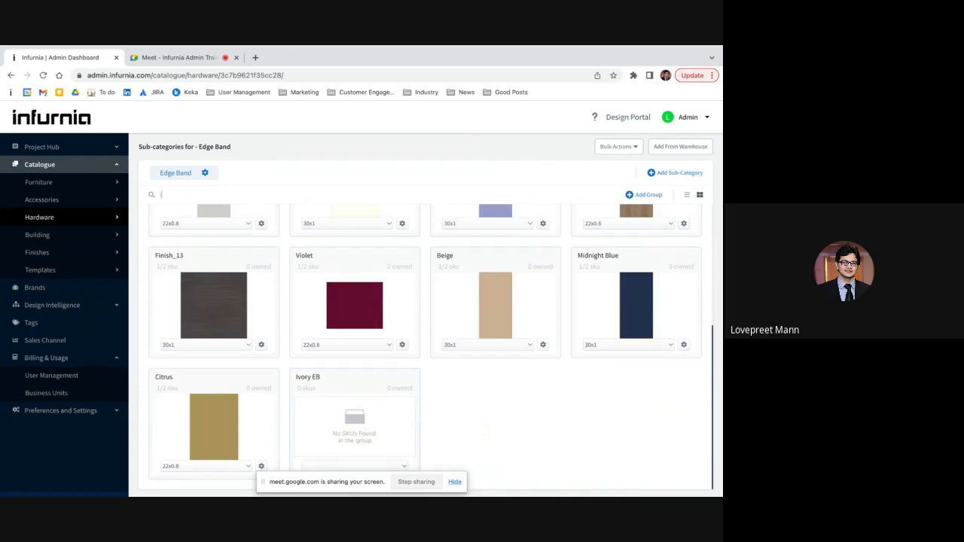
pyautogui.write('ivo')
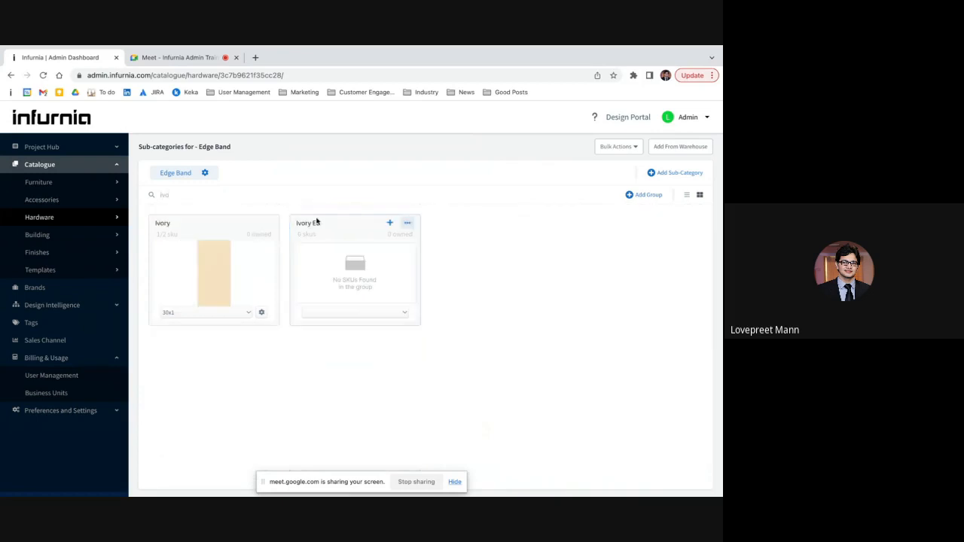
pyautogui.click(389, 223)
# Name the new SKU "Ivory EB 22 x 0.8" and give it the SKU code IB2208
pyautogui.click(275, 188)
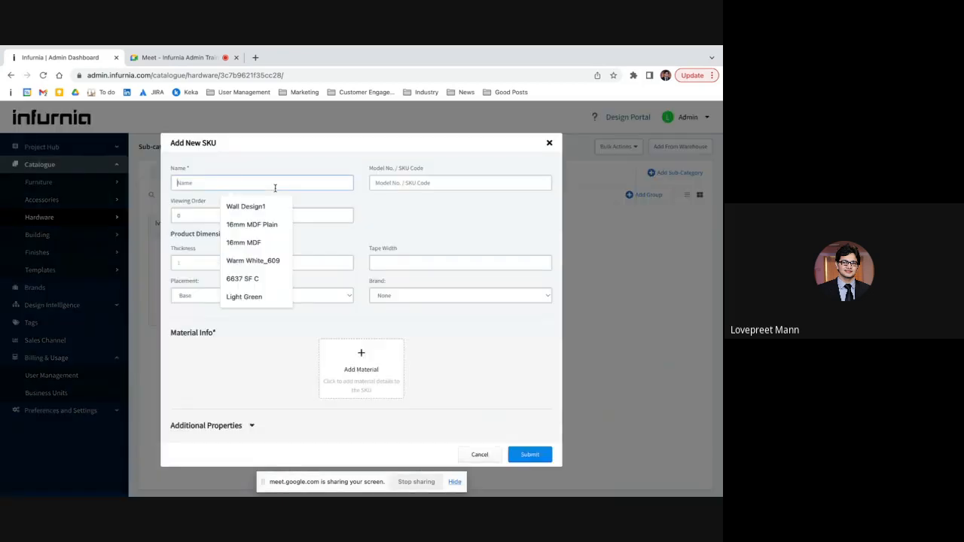
pyautogui.write('Ivo')
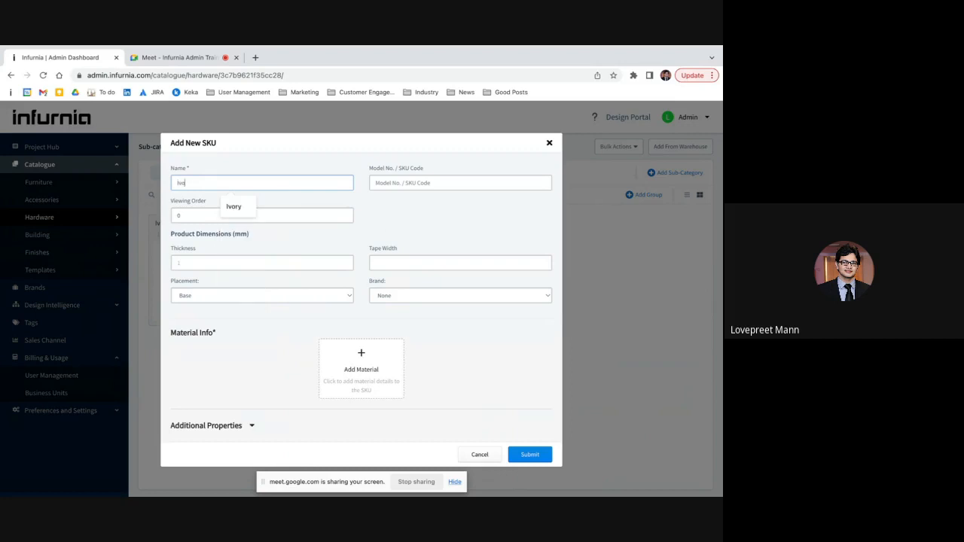
pyautogui.write('ry EB 22')
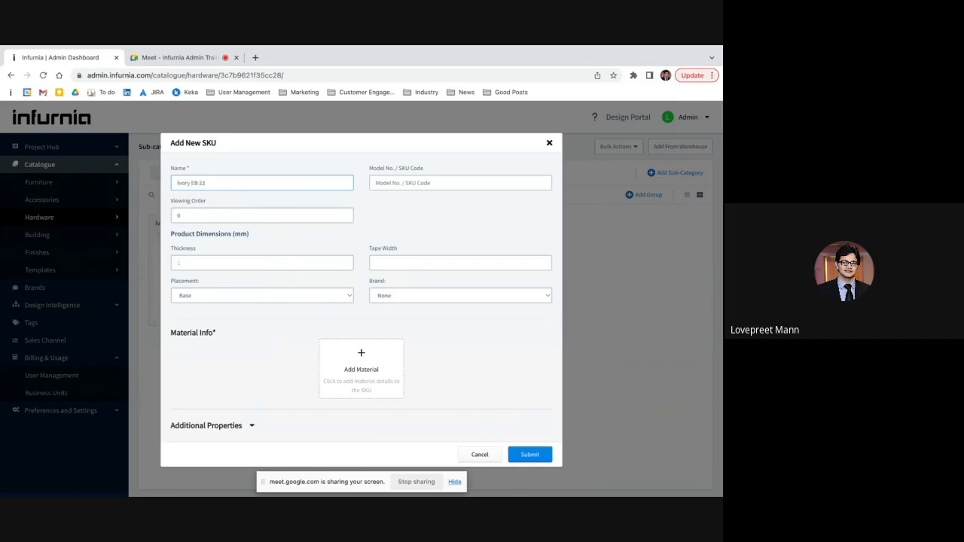
pyautogui.write(' x 0.8')
pyautogui.click(390, 180)
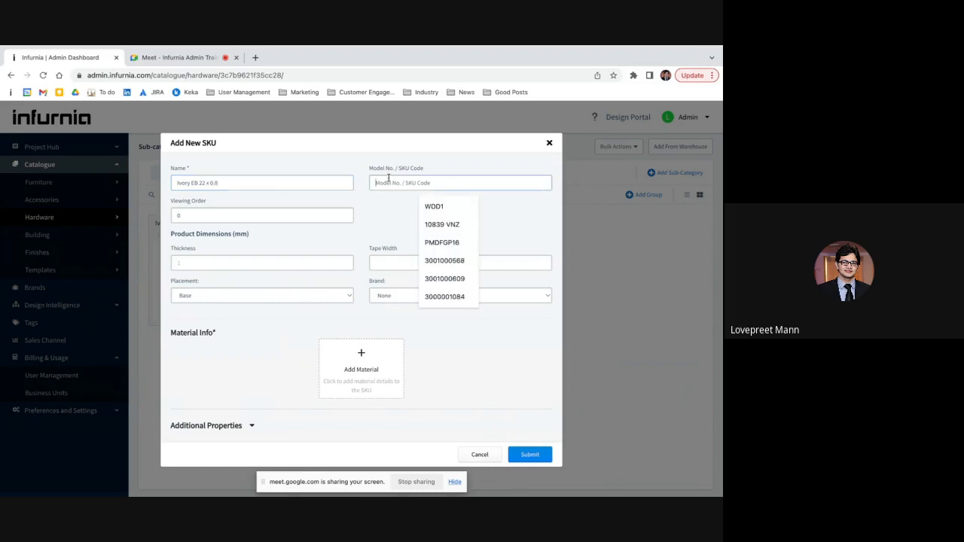
pyautogui.write('IE')
pyautogui.write('2208')
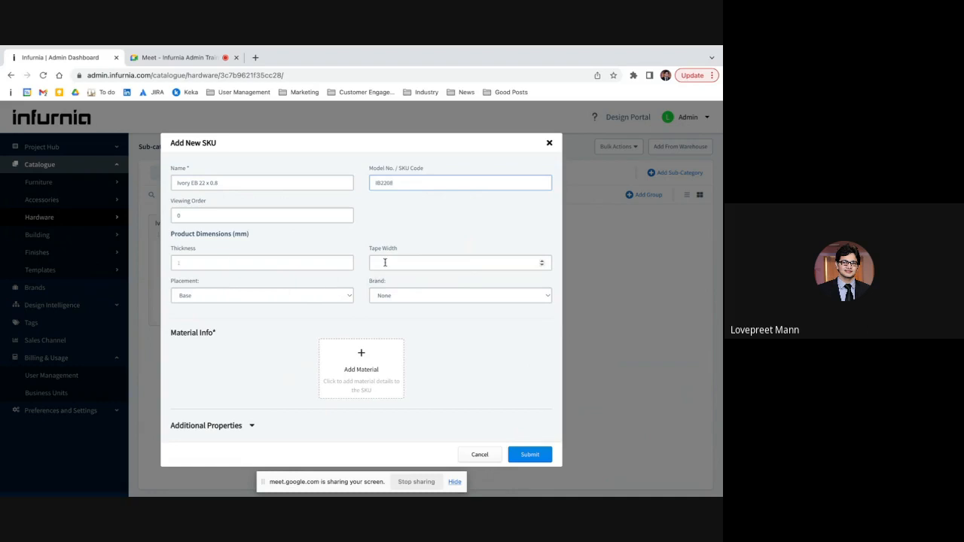
# Set the SKU's thickness to 0.8 mm and its tape width to 22 mm
pyautogui.click(256, 264)
pyautogui.write('0.8')
pyautogui.press('Tab')
pyautogui.write('22')
pyautogui.click(392, 300)
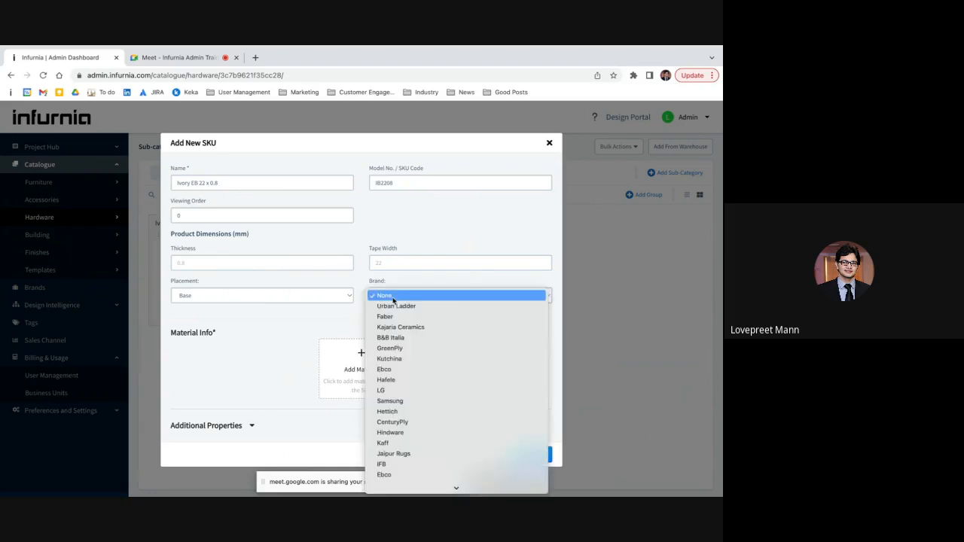
pyautogui.moveTo(416, 490)
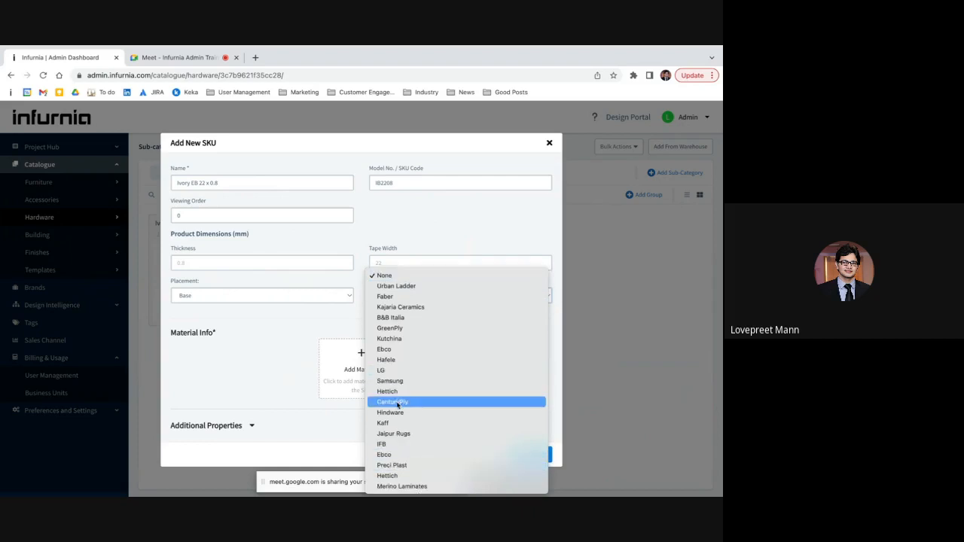
pyautogui.click(403, 486)
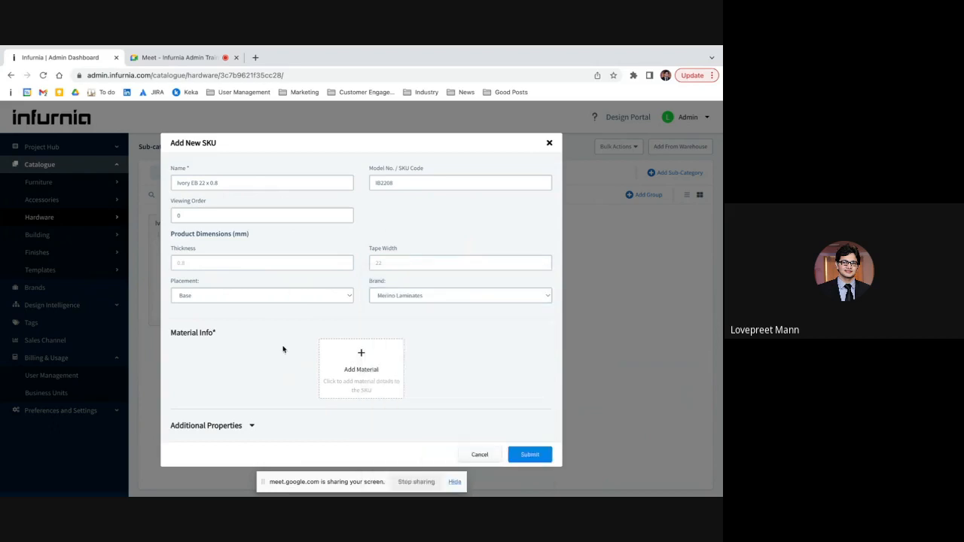
pyautogui.click(414, 299)
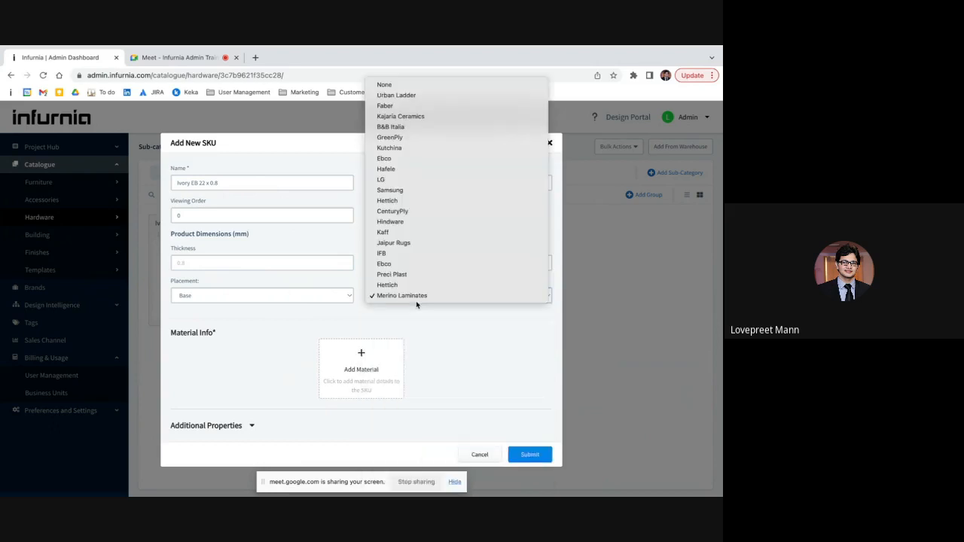
pyautogui.click(419, 84)
# Add a Laminate material with Ivory.jpg from the Admin Training folder as base texture, and submit the new SKU
pyautogui.click(368, 367)
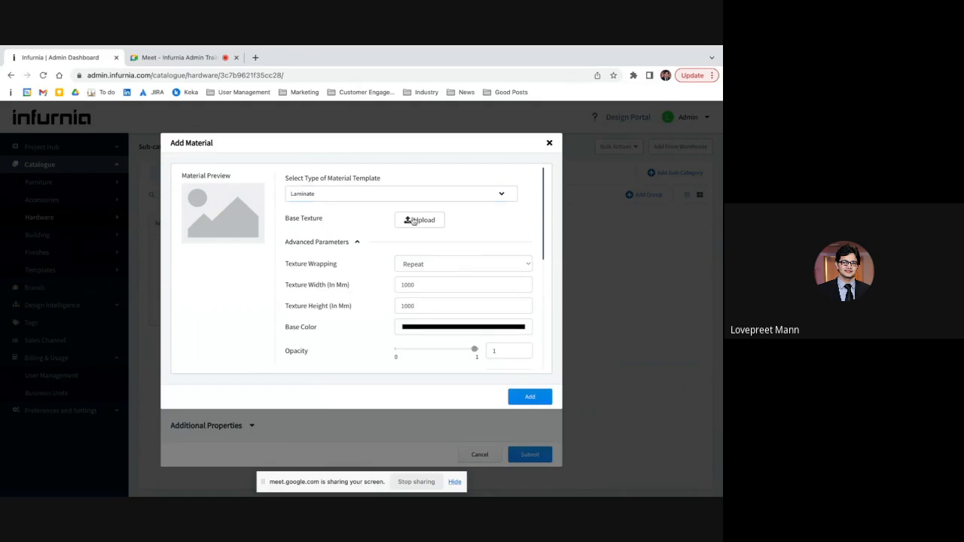
pyautogui.click(419, 220)
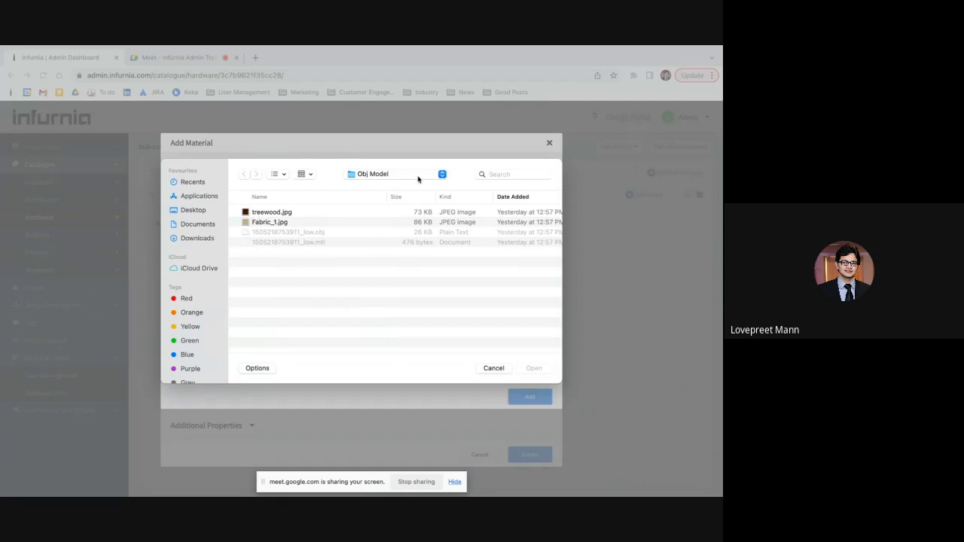
pyautogui.click(371, 176)
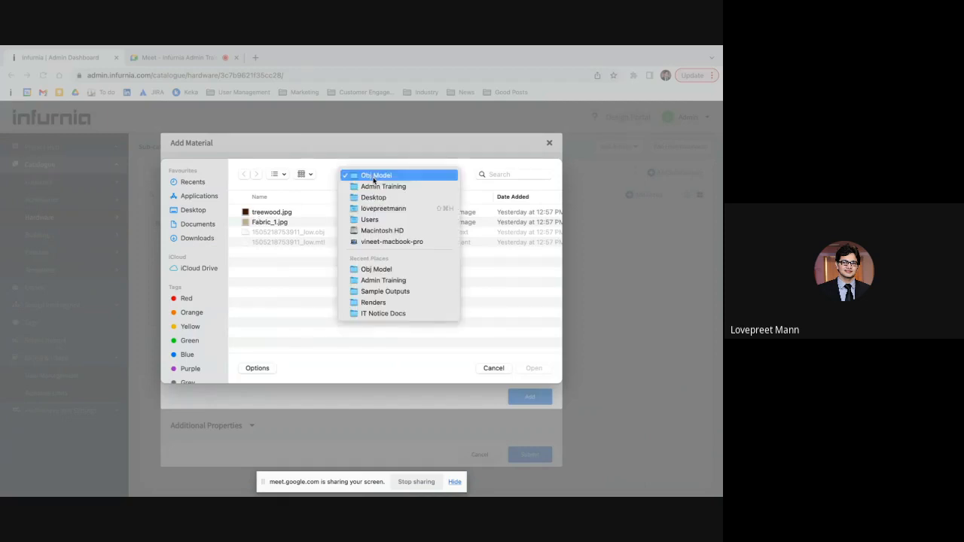
pyautogui.click(373, 186)
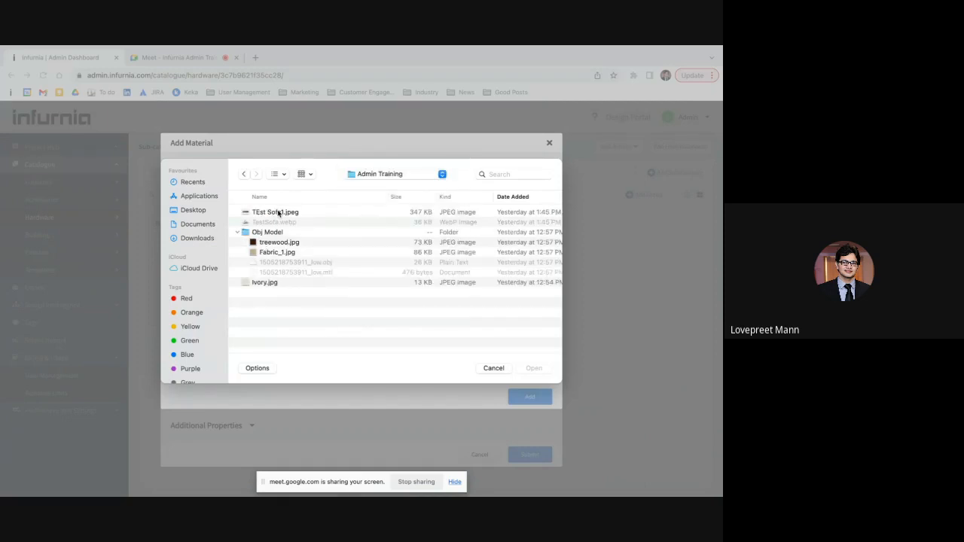
pyautogui.doubleClick(264, 282)
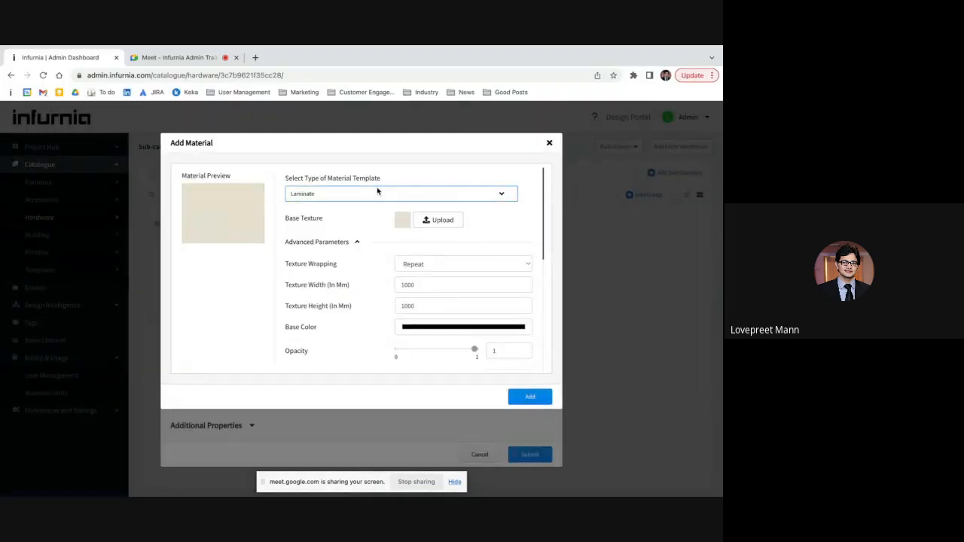
pyautogui.click(529, 397)
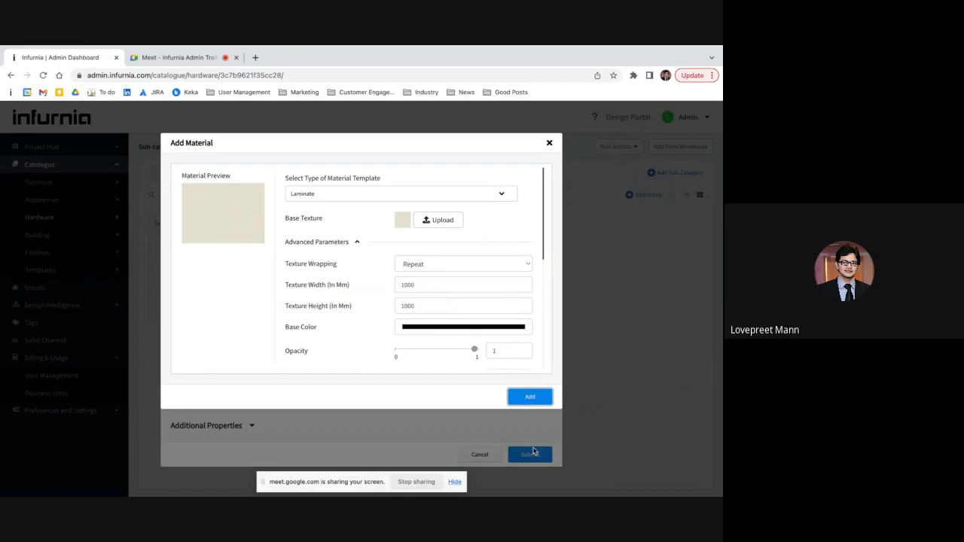
pyautogui.click(529, 394)
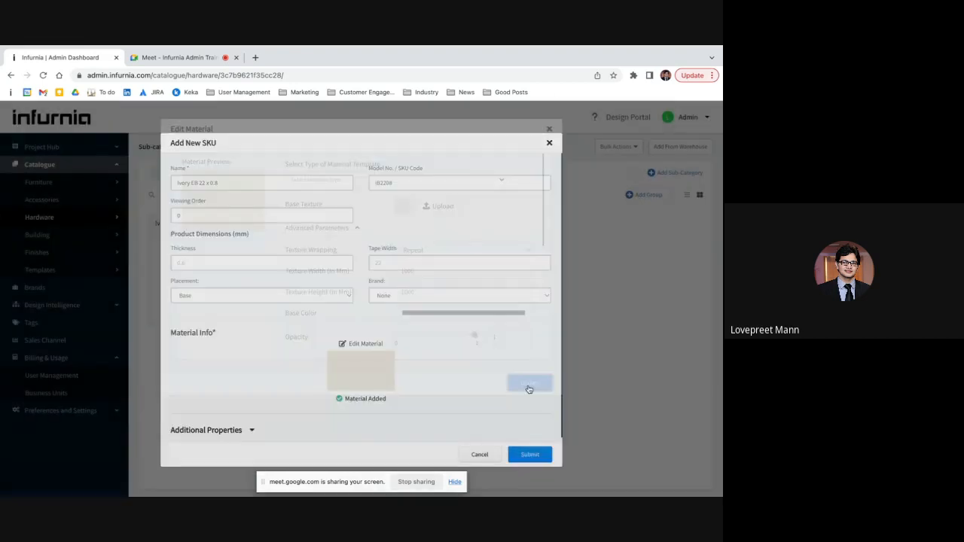
pyautogui.click(529, 454)
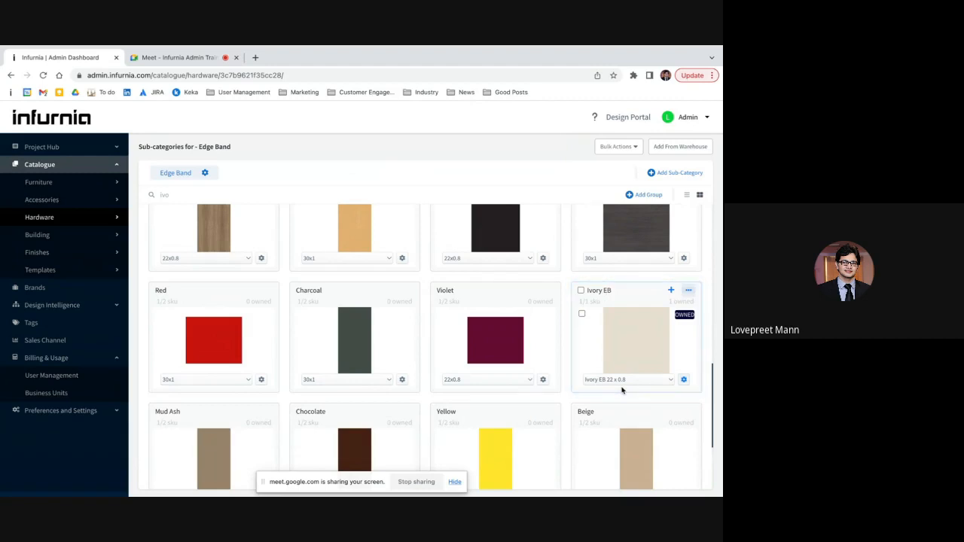
# Review the management options available for the Ivory EB 22 x 0.8 SKU
pyautogui.click(684, 380)
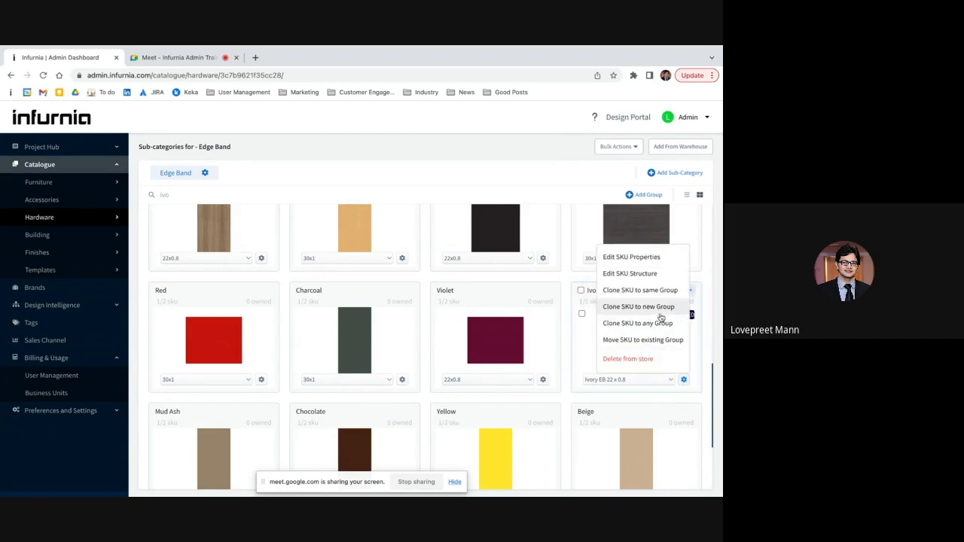
pyautogui.click(566, 279)
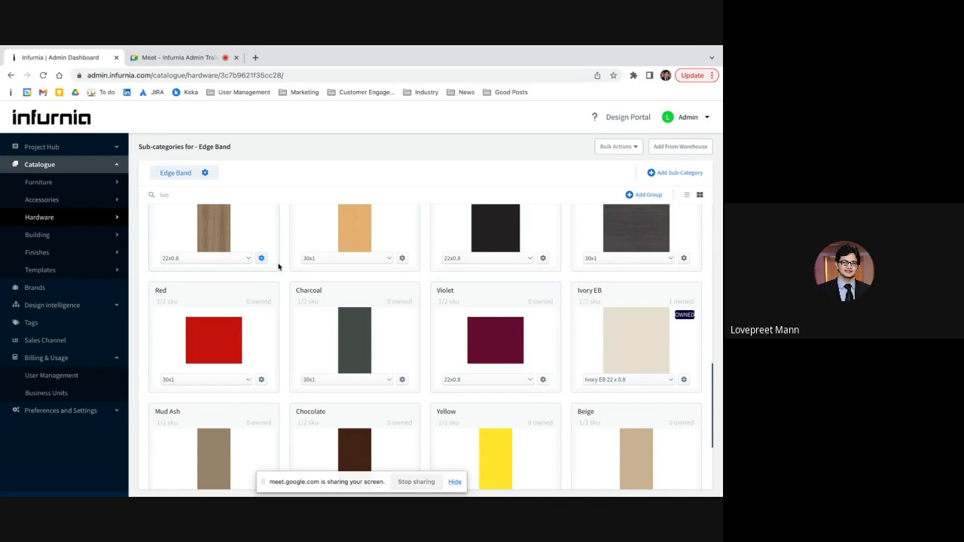
# Open the Stone sub-category of the Laminate finishes and search its groups for "ivor"
pyautogui.click(58, 254)
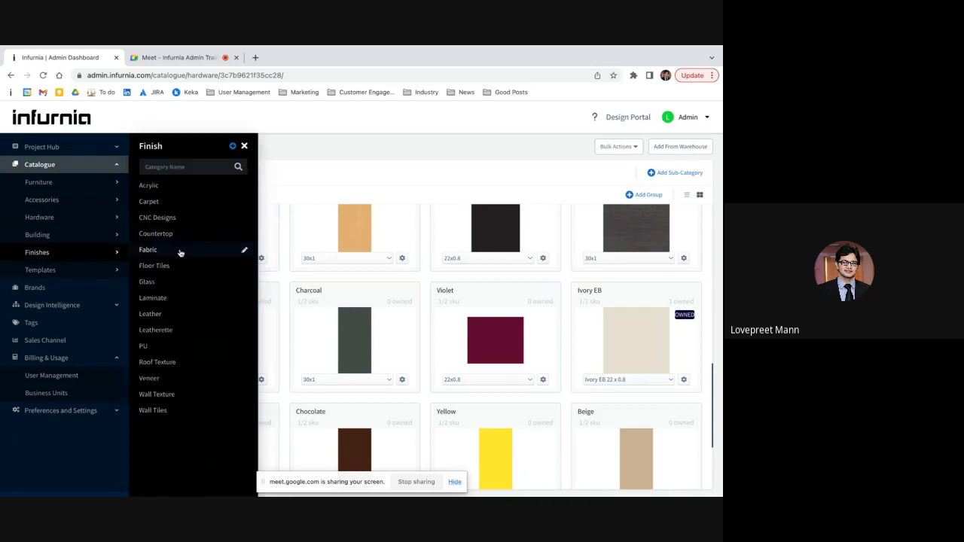
pyautogui.click(161, 297)
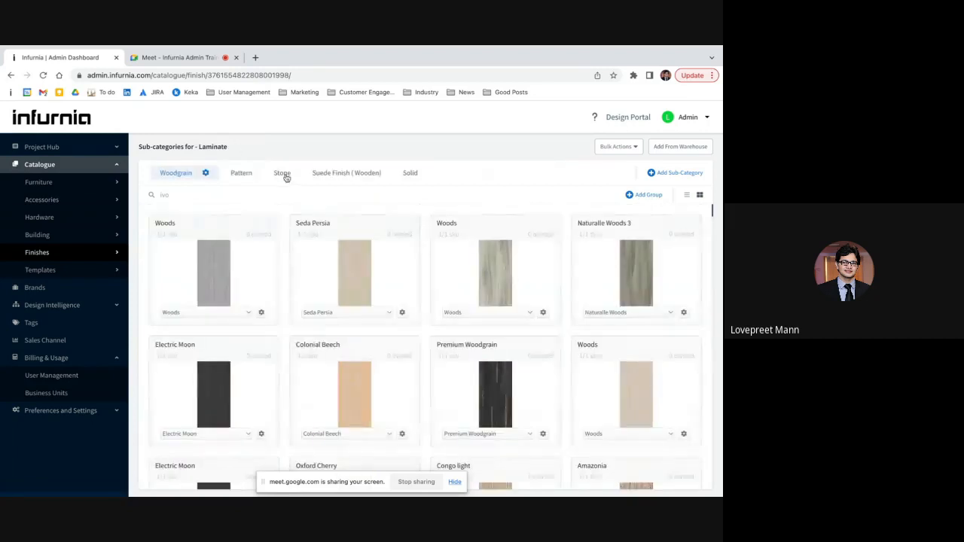
pyautogui.click(286, 175)
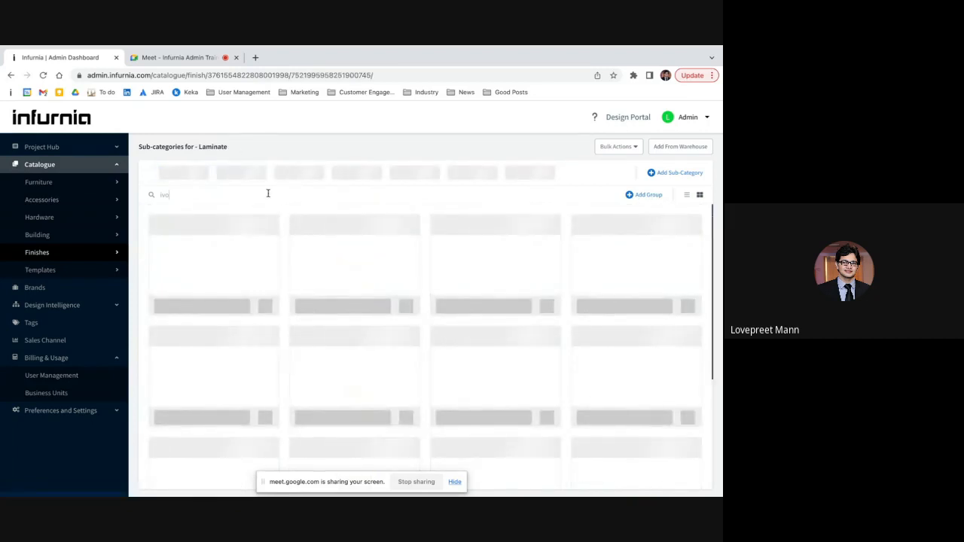
pyautogui.click(267, 194)
pyautogui.write('ivor')
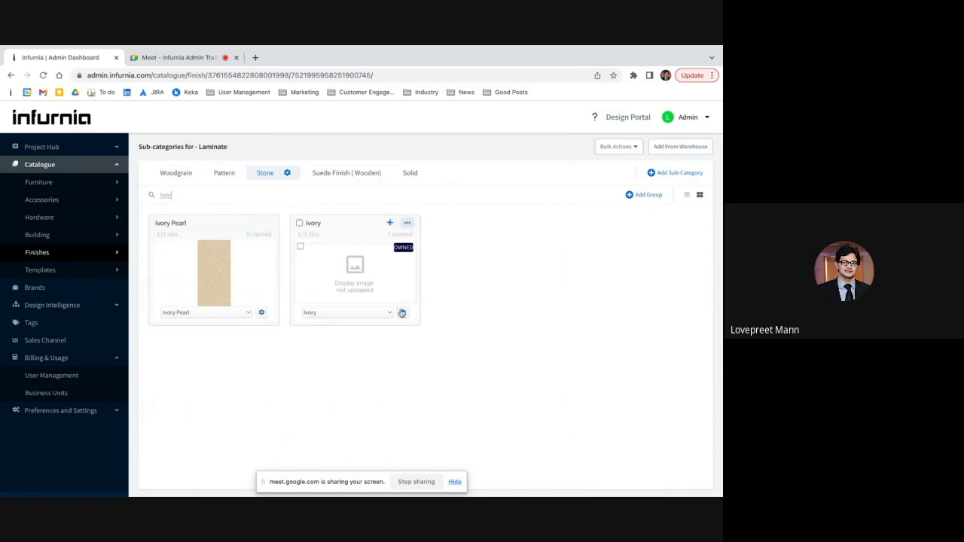
# Compare the SKU management options of the owned Ivory laminate with those of Ivory Pearl
pyautogui.click(402, 312)
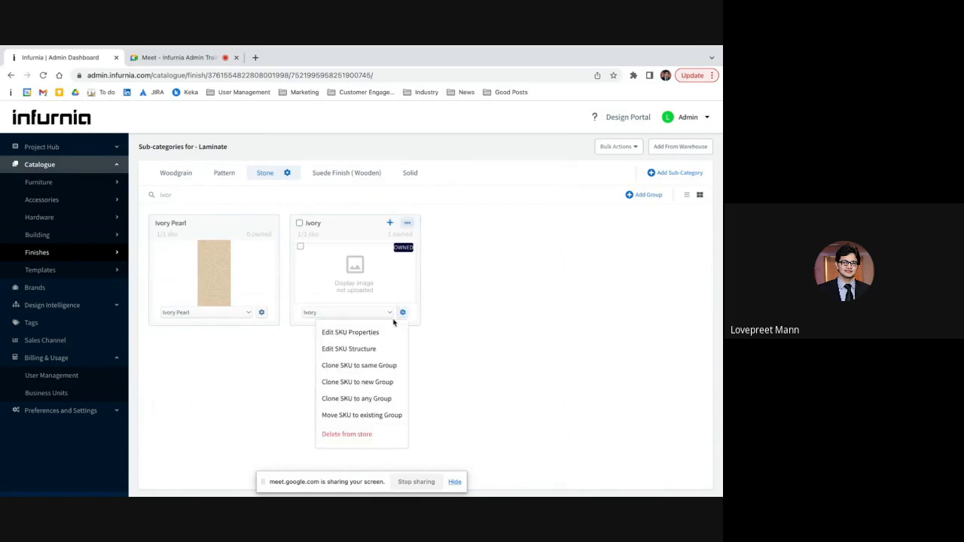
pyautogui.click(261, 312)
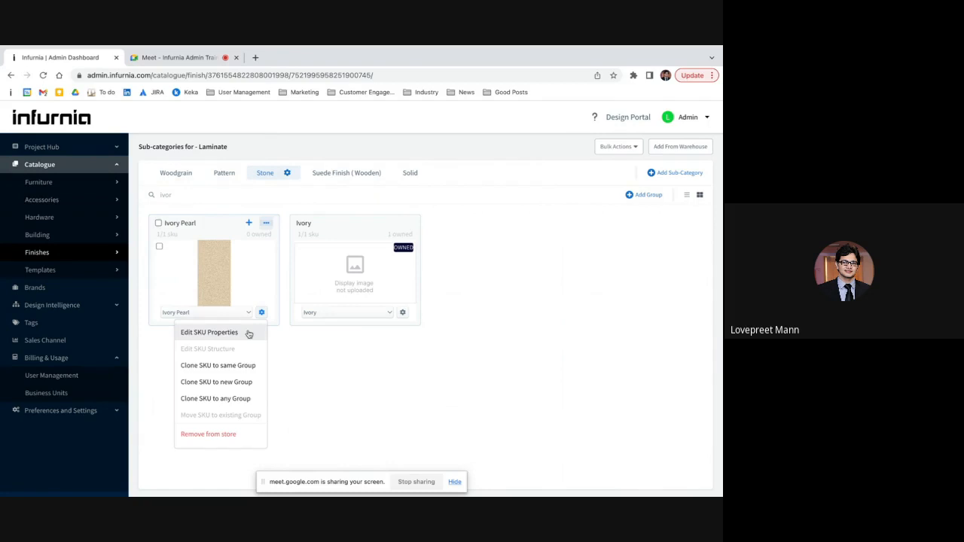
pyautogui.click(402, 312)
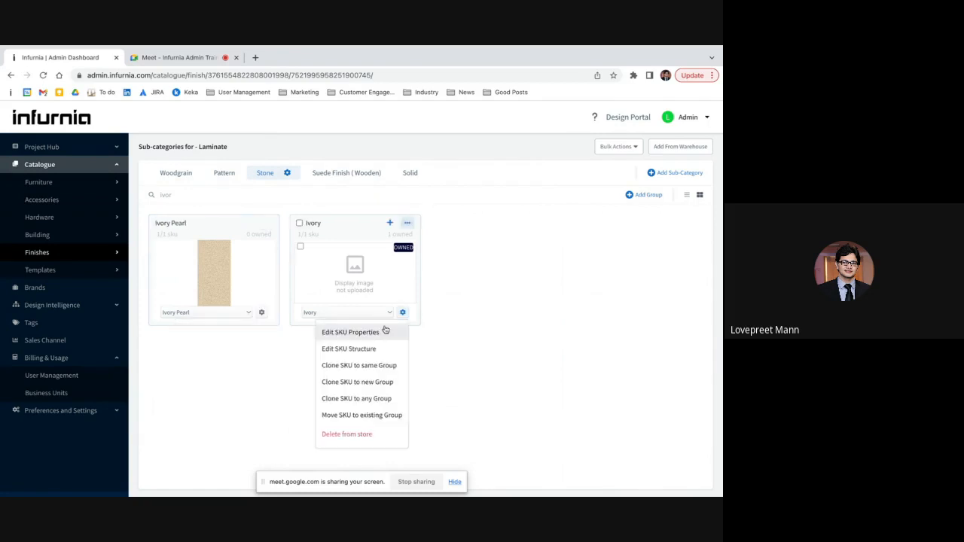
# Open the linked SKUs of the Ivory laminate and choose the Hardware division and Edge Band category for the link
pyautogui.click(385, 331)
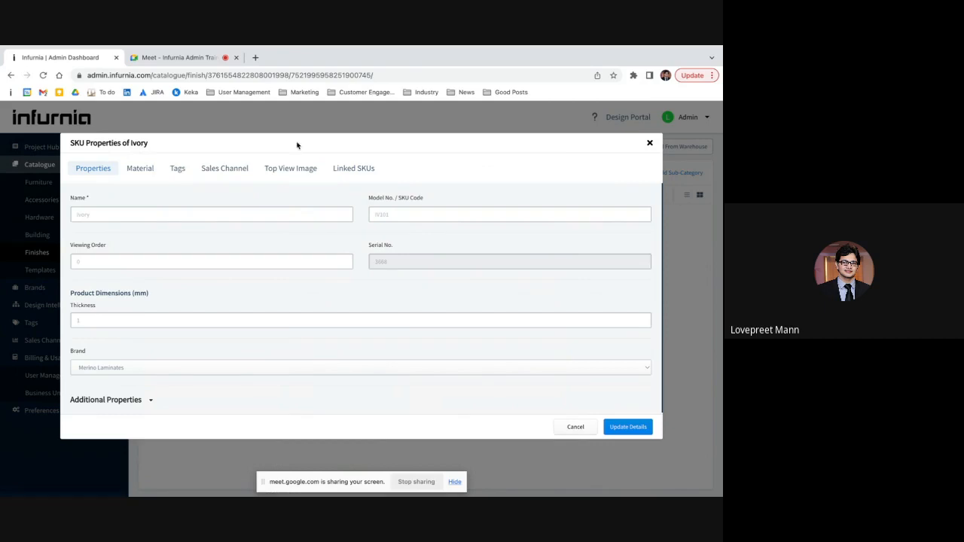
pyautogui.click(341, 178)
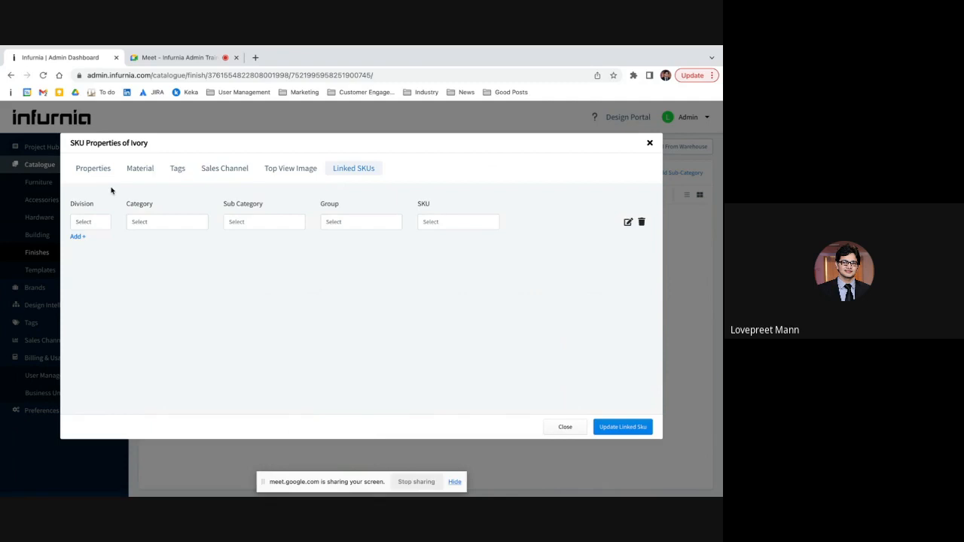
pyautogui.click(81, 220)
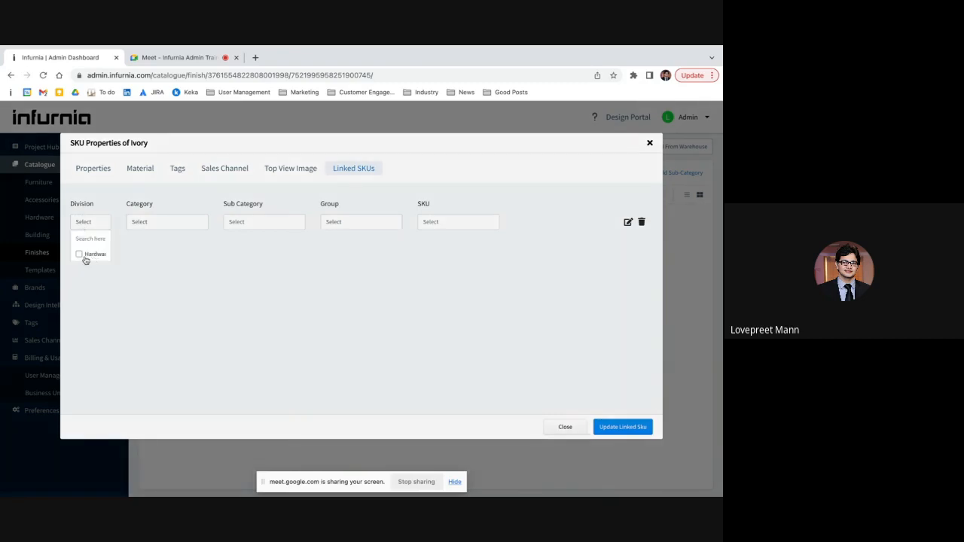
pyautogui.click(79, 254)
pyautogui.click(148, 225)
pyautogui.click(141, 256)
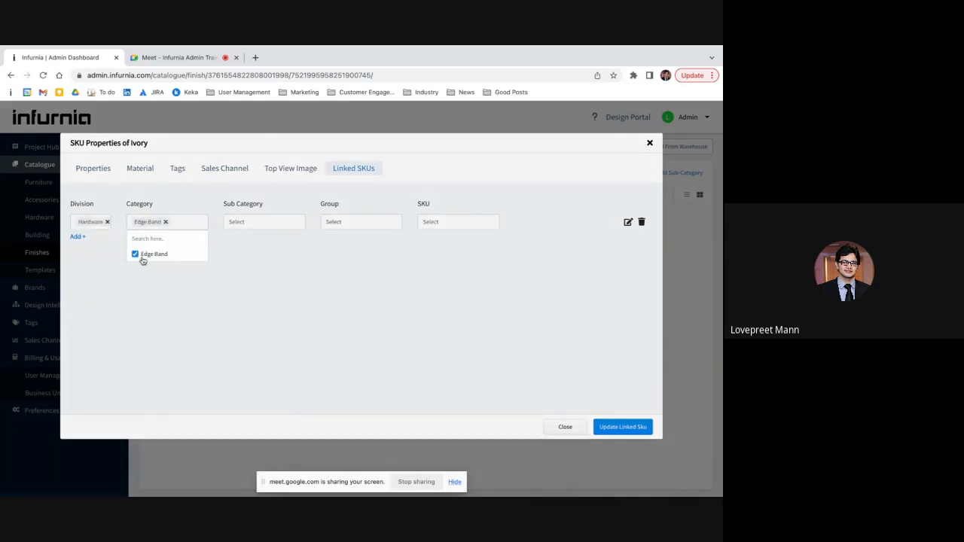
# Link the 22x0.8 SKU from the Edge Band sub-category's Ivory group, save the linked SKU and close the properties
pyautogui.doubleClick(257, 224)
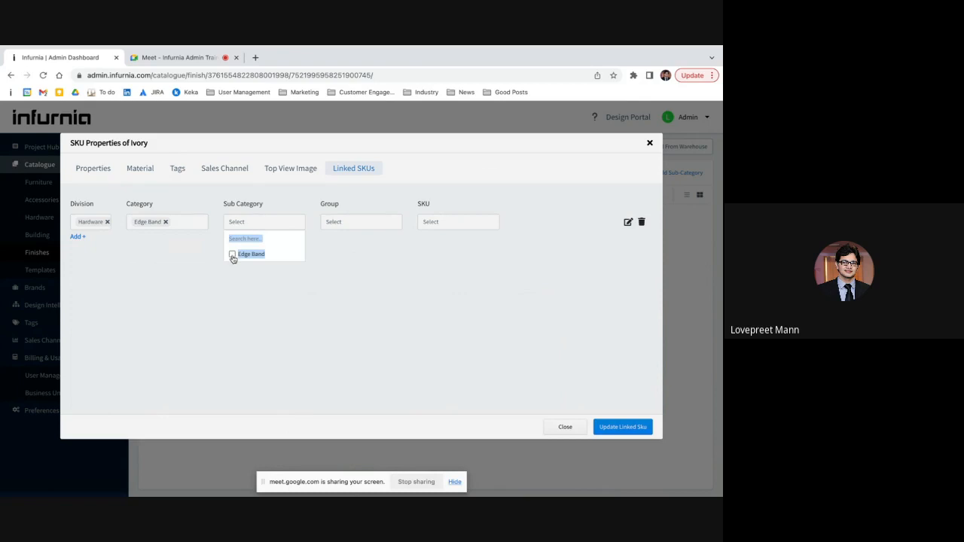
pyautogui.click(233, 256)
pyautogui.doubleClick(346, 223)
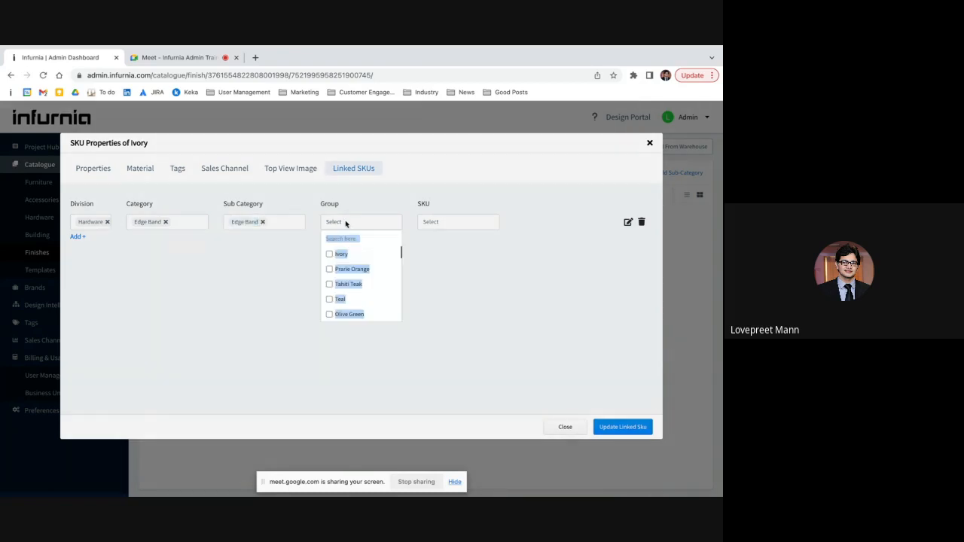
pyautogui.click(330, 254)
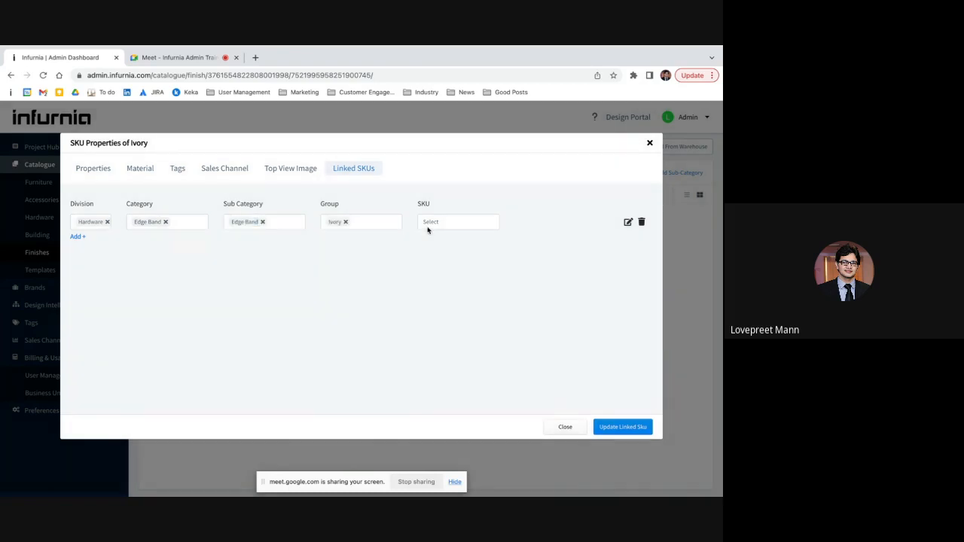
pyautogui.doubleClick(427, 226)
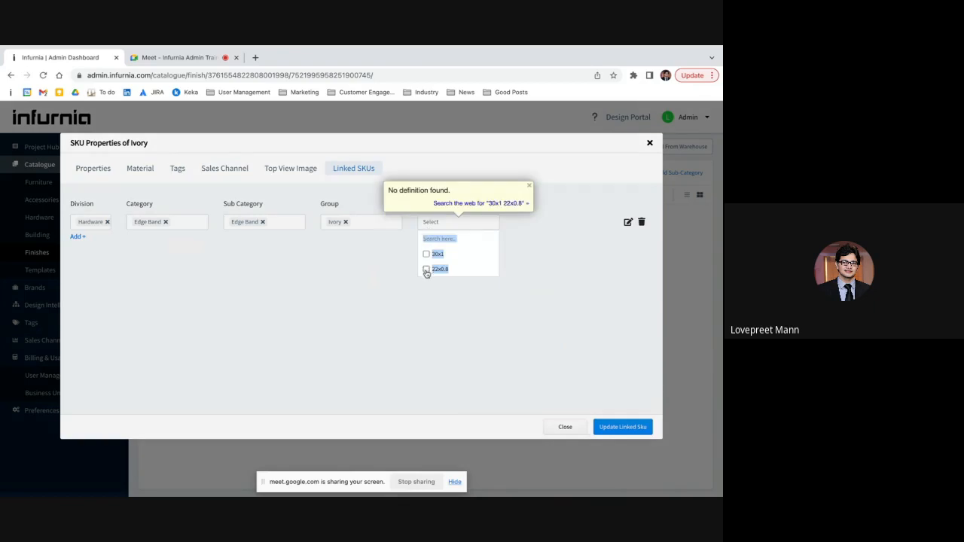
pyautogui.click(426, 270)
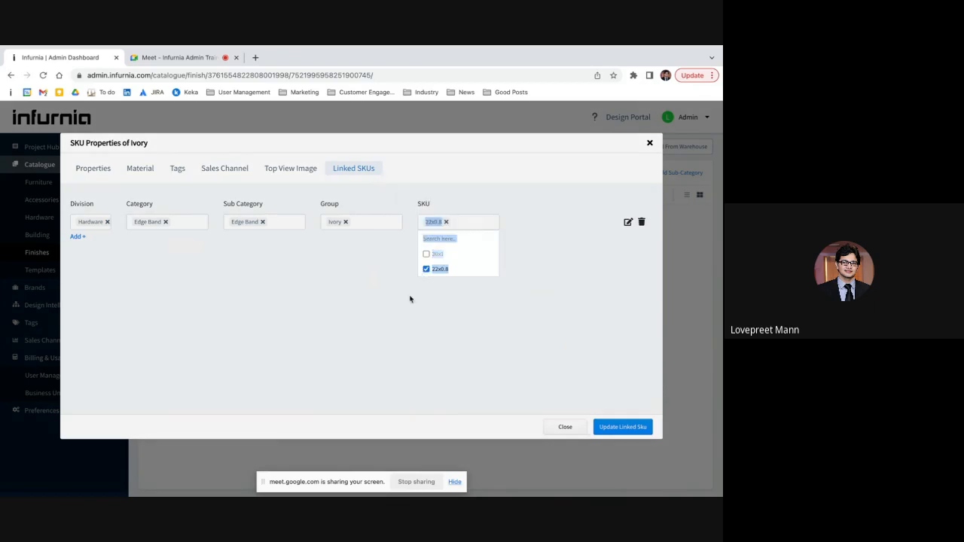
pyautogui.click(409, 299)
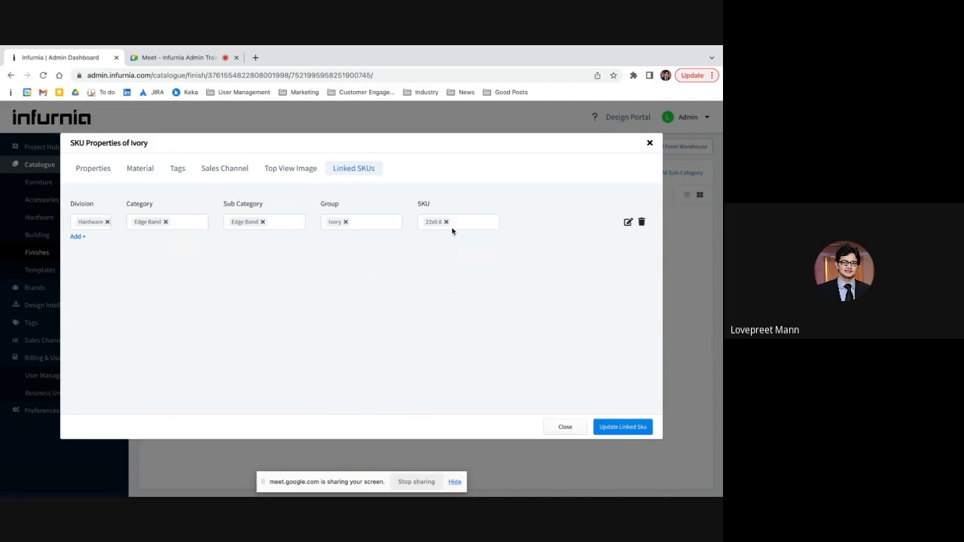
pyautogui.click(625, 427)
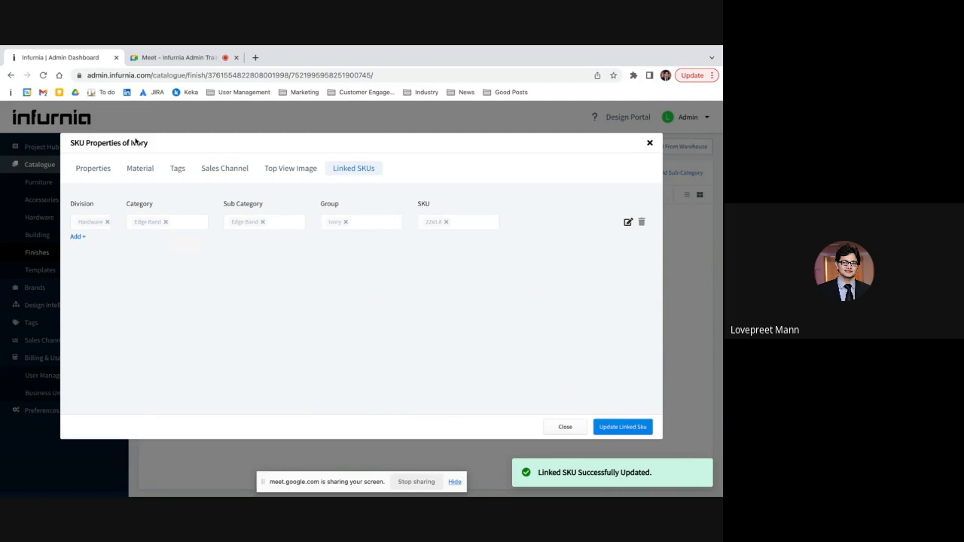
pyautogui.moveTo(130, 144); pyautogui.dragTo(151, 147)
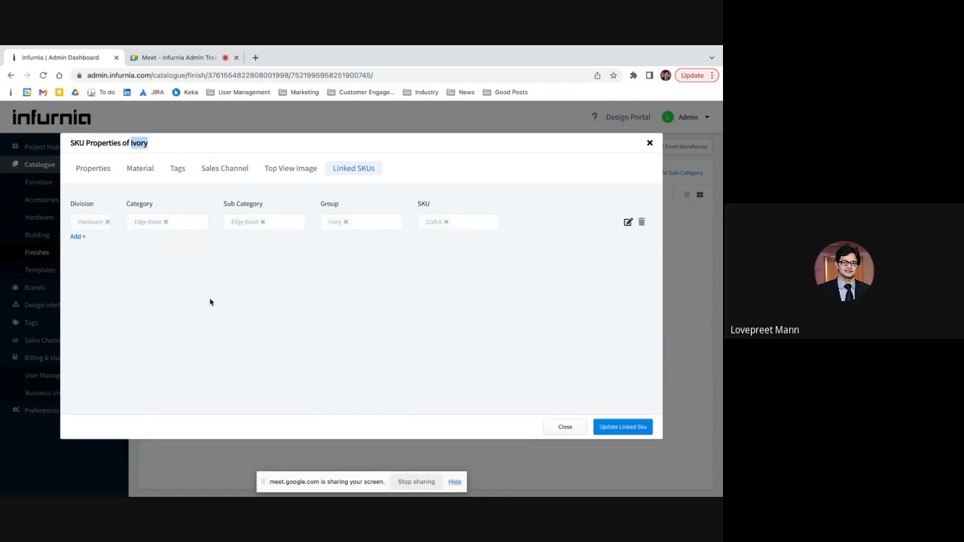
pyautogui.click(140, 147)
pyautogui.click(650, 143)
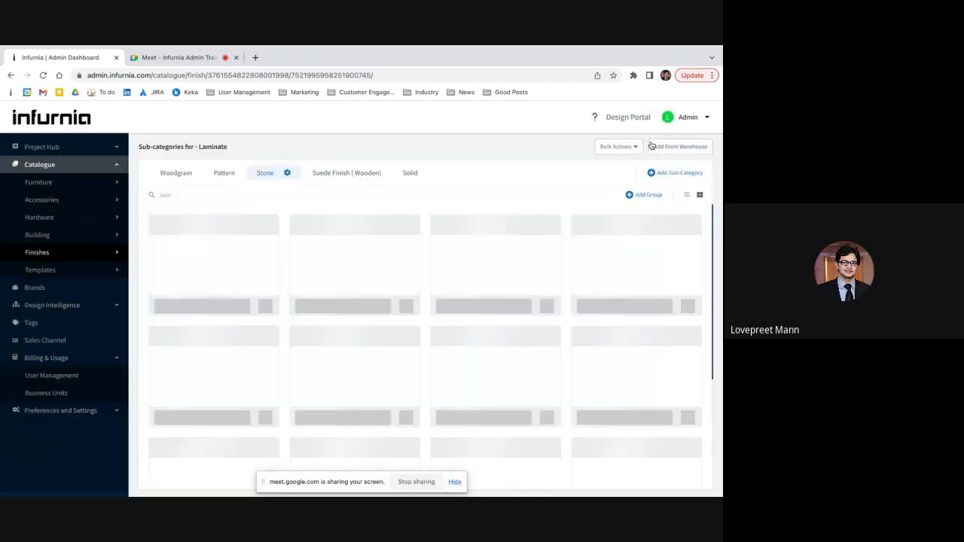
# Open the Ply category of the Hardware catalogue
pyautogui.click(36, 254)
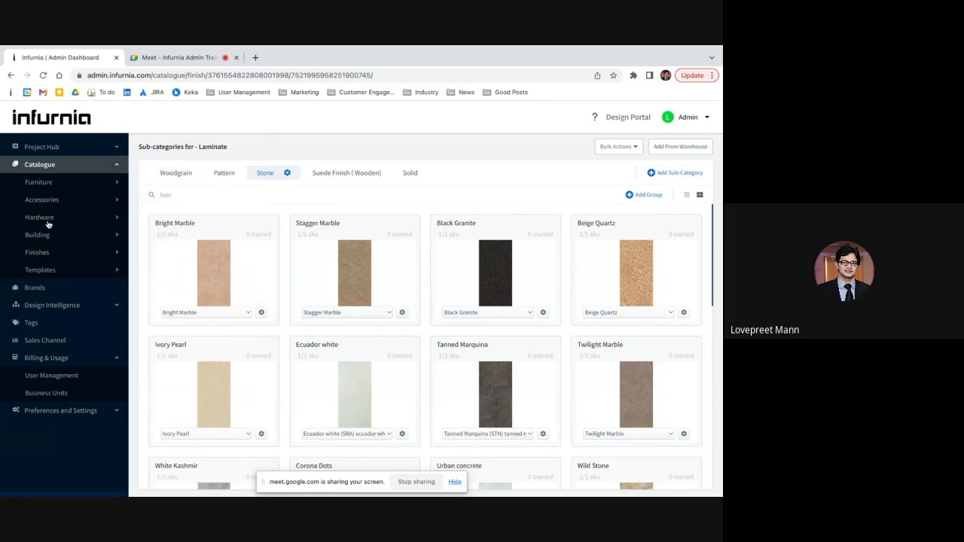
pyautogui.click(39, 217)
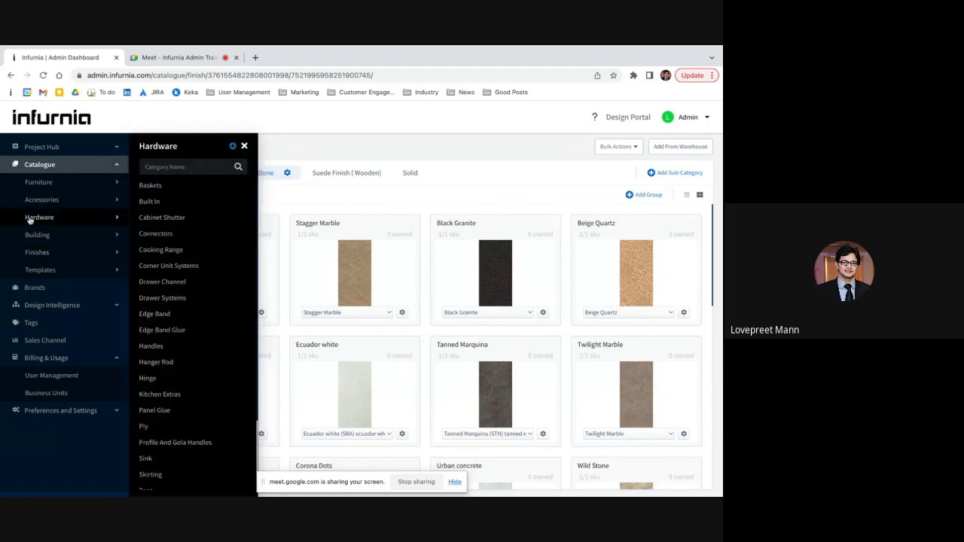
pyautogui.click(142, 427)
pyautogui.click(106, 217)
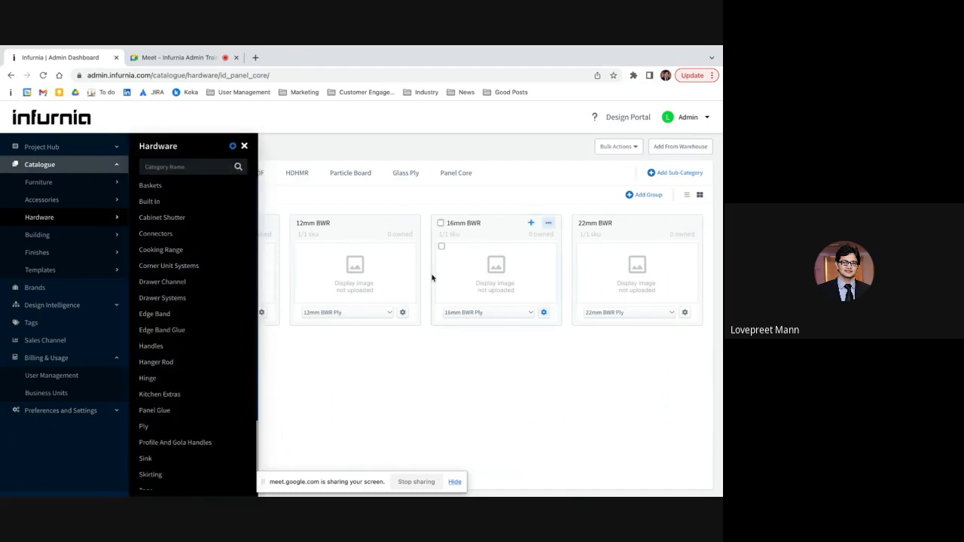
pyautogui.click(245, 144)
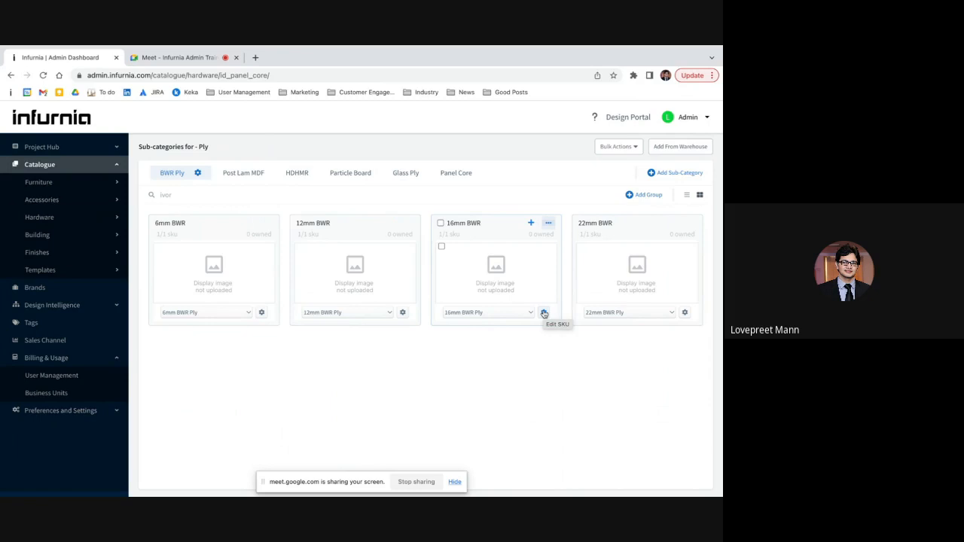
# Start cloning the 12mm BWR Ply SKU to a new group in the BWR Ply sub-category
pyautogui.click(402, 312)
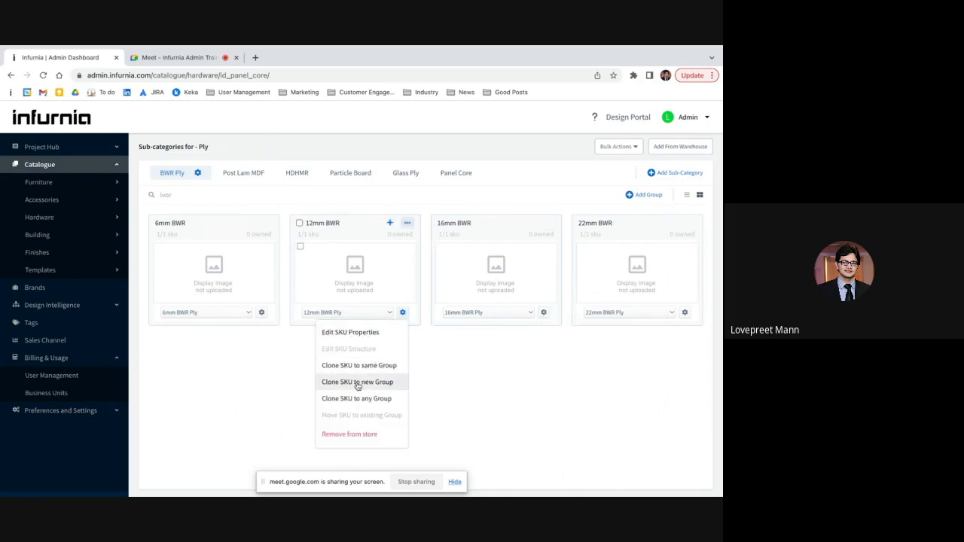
pyautogui.click(357, 382)
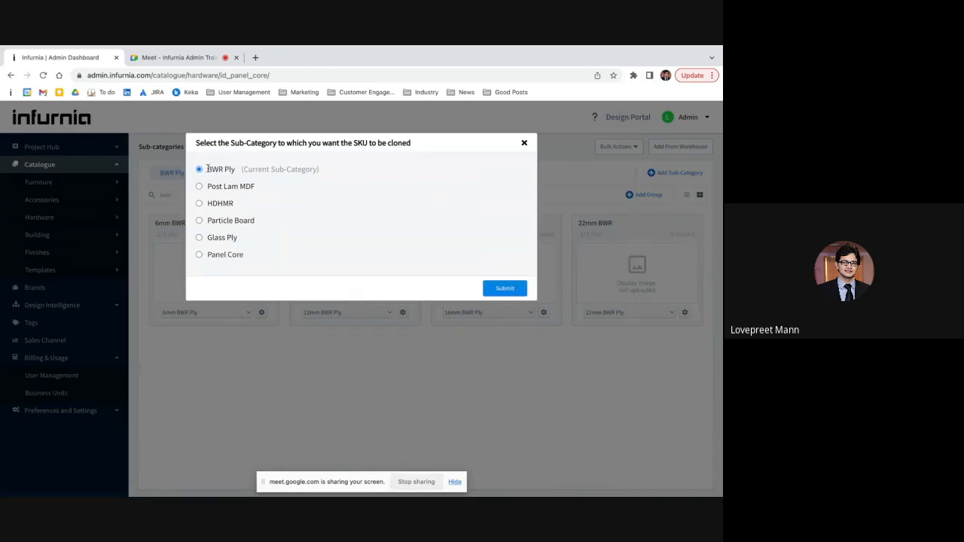
pyautogui.click(511, 289)
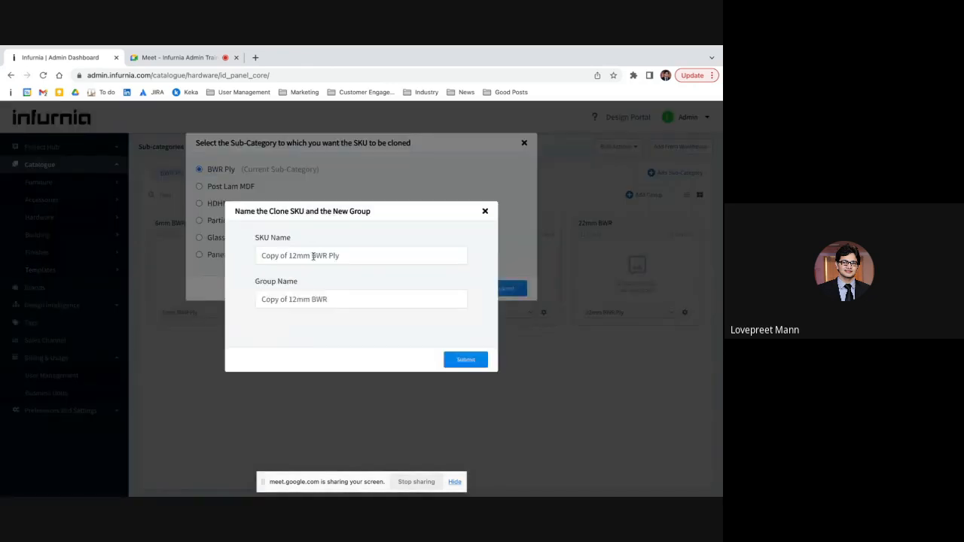
# Name the cloned SKU "14mm BWR Ply"
pyautogui.moveTo(288, 255); pyautogui.dragTo(341, 256)
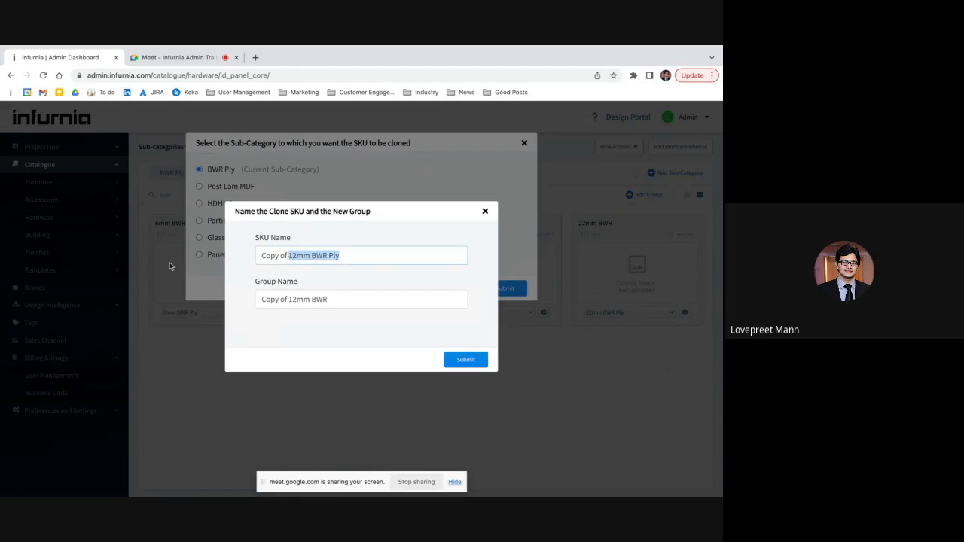
pyautogui.click(288, 255)
pyautogui.press('BackSpace')
pyautogui.press('BackSpace')
pyautogui.press('BackSpace')
pyautogui.press('BackSpace')
pyautogui.press('BackSpace')
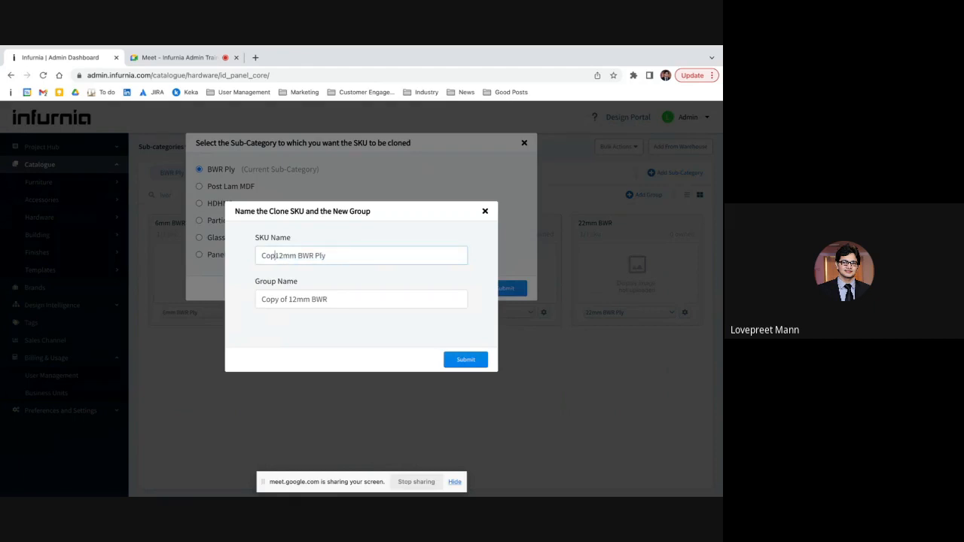
pyautogui.press('BackSpace')
pyautogui.press('BackSpace')
pyautogui.press('BackSpace')
pyautogui.press('Right')
pyautogui.press('Right')
pyautogui.press('BackSpace')
pyautogui.write('4')
# Name the clone's new group "14 mm BWR" and submit the clone
pyautogui.click(290, 299)
pyautogui.press('BackSpace')
pyautogui.press('BackSpace')
pyautogui.press('BackSpace')
pyautogui.press('BackSpace')
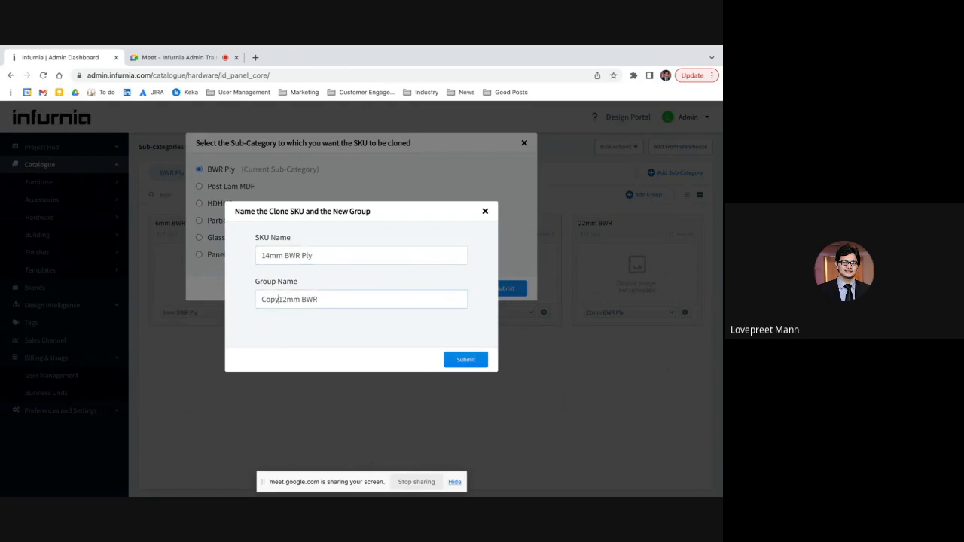
pyautogui.press('BackSpace')
pyautogui.press('BackSpace')
pyautogui.press('BackSpace')
pyautogui.press('BackSpace')
pyautogui.press('Right')
pyautogui.press('BackSpace')
pyautogui.write('4')
pyautogui.click(470, 361)
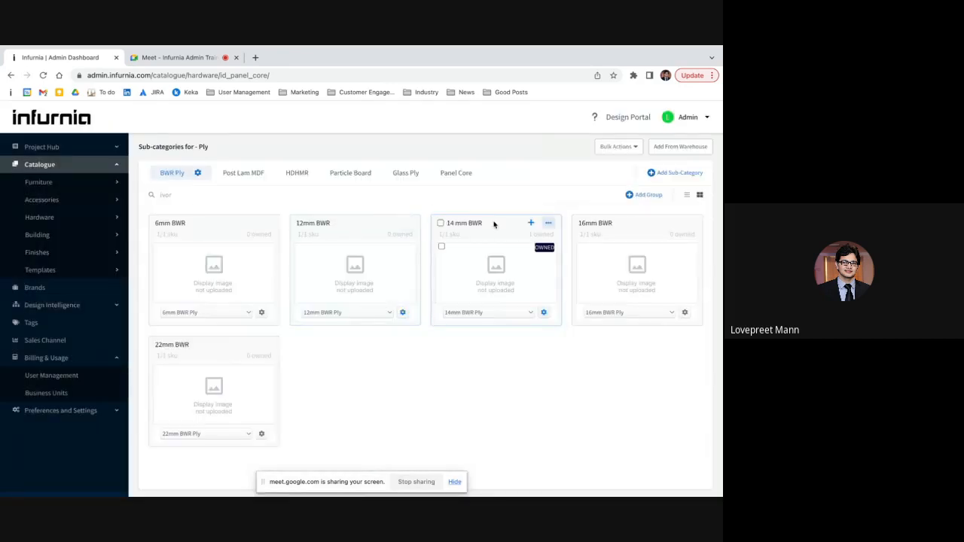
# Set the thickness of the 14mm BWR Ply SKU to 14 mm and update its details
pyautogui.click(544, 313)
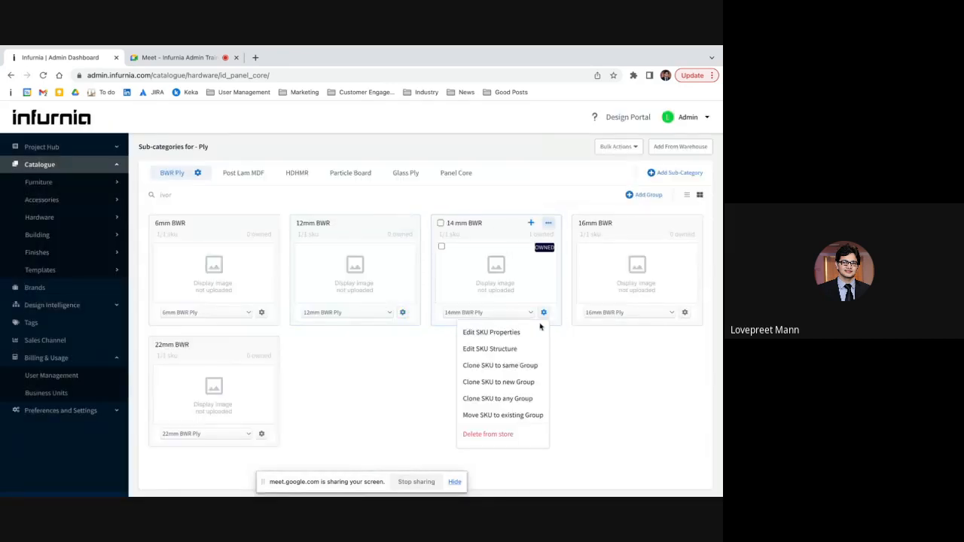
pyautogui.click(539, 332)
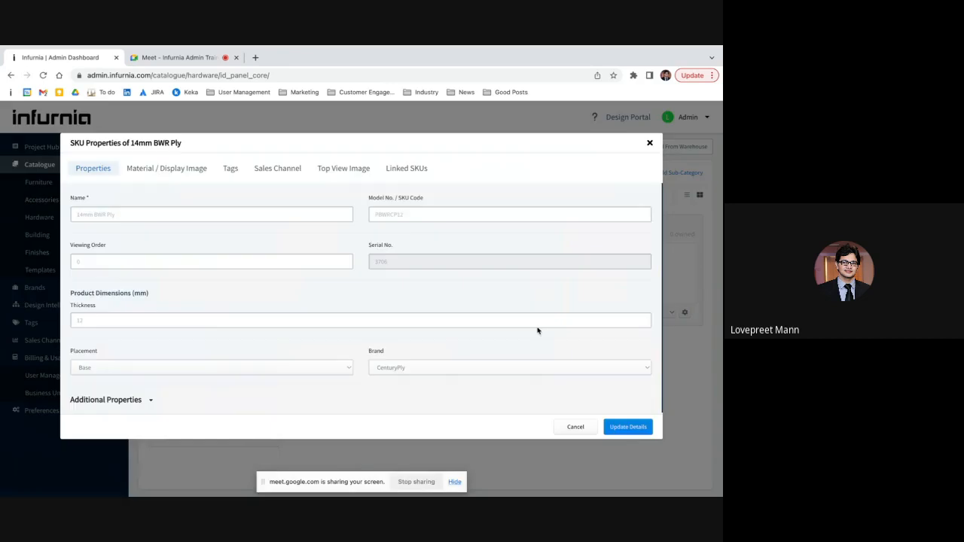
pyautogui.click(90, 320)
pyautogui.press('BackSpace')
pyautogui.write('4')
pyautogui.click(646, 428)
# Add the default property Lamination Type with the value Prelam Both to the 14mm BWR Ply SKU and update its details
pyautogui.scroll(-1, 126, 214)
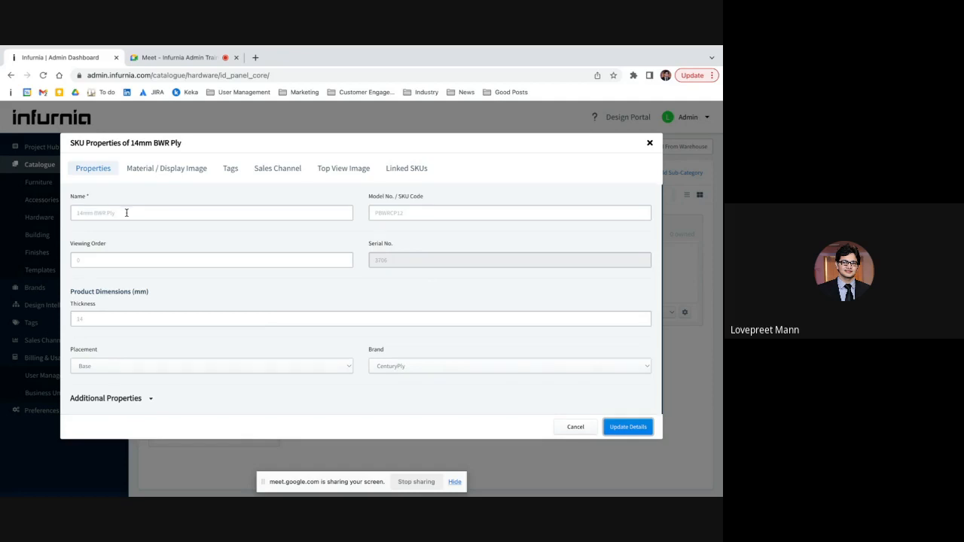
pyautogui.click(149, 399)
pyautogui.scroll(-2, 149, 399)
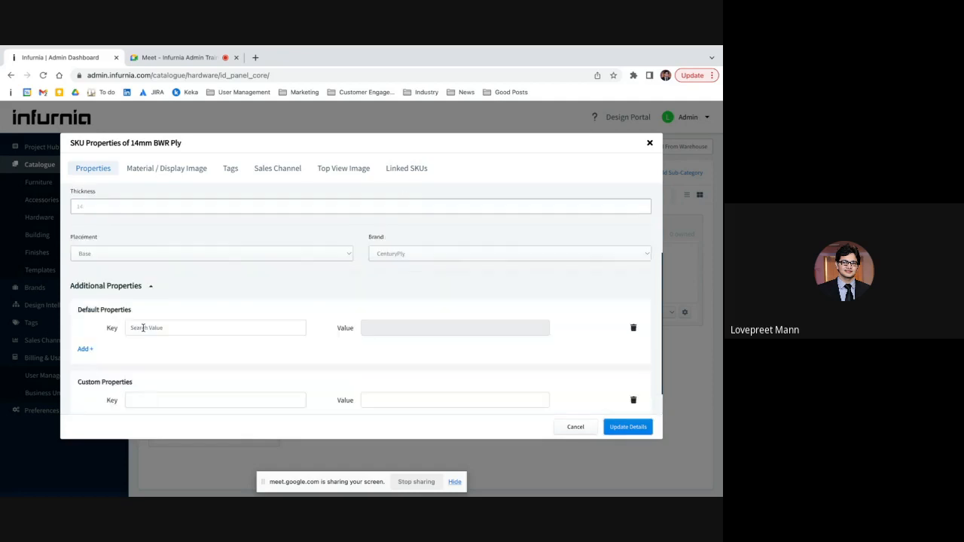
pyautogui.click(144, 328)
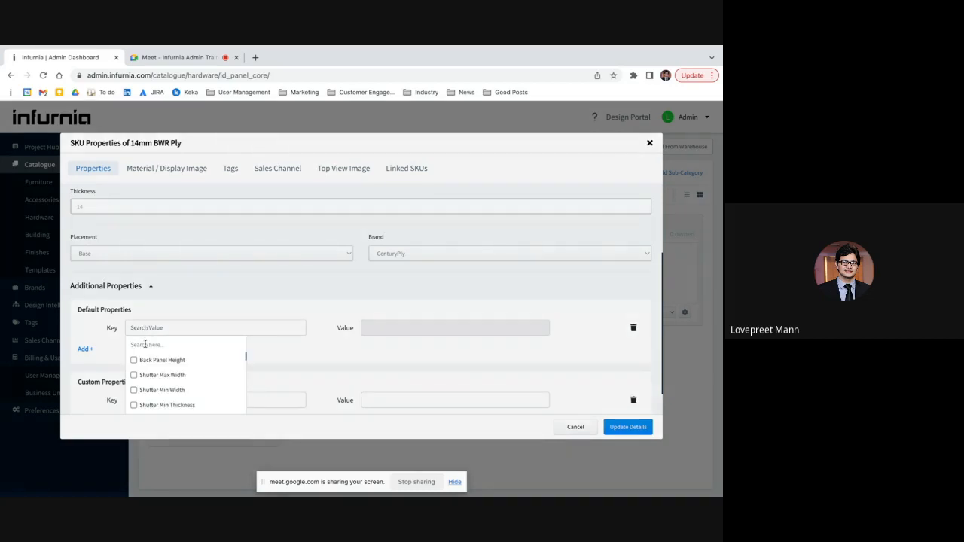
pyautogui.write('lamin')
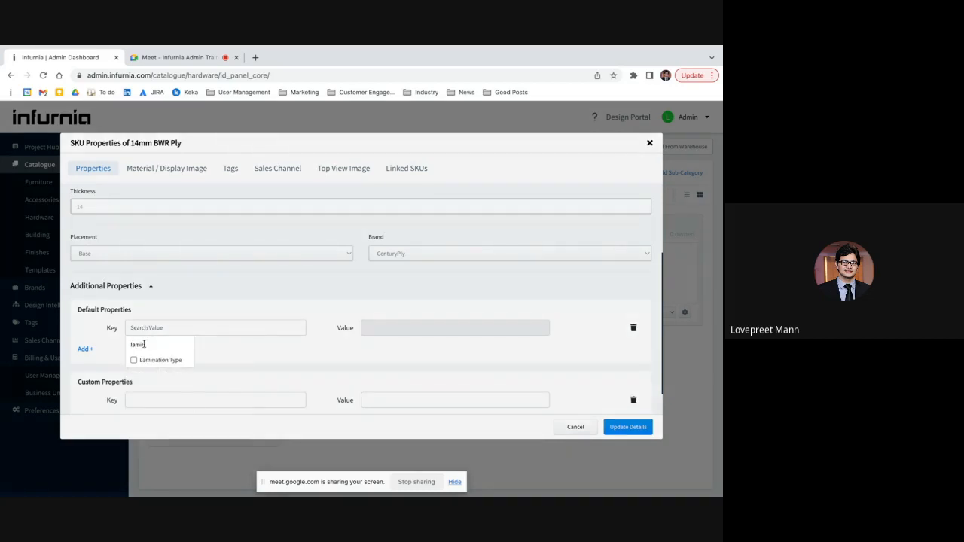
pyautogui.click(138, 361)
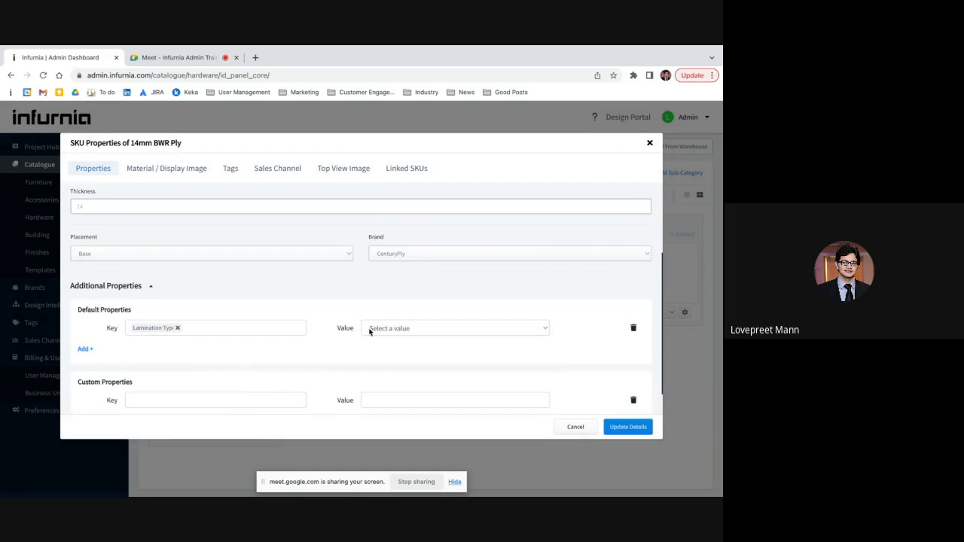
pyautogui.click(369, 328)
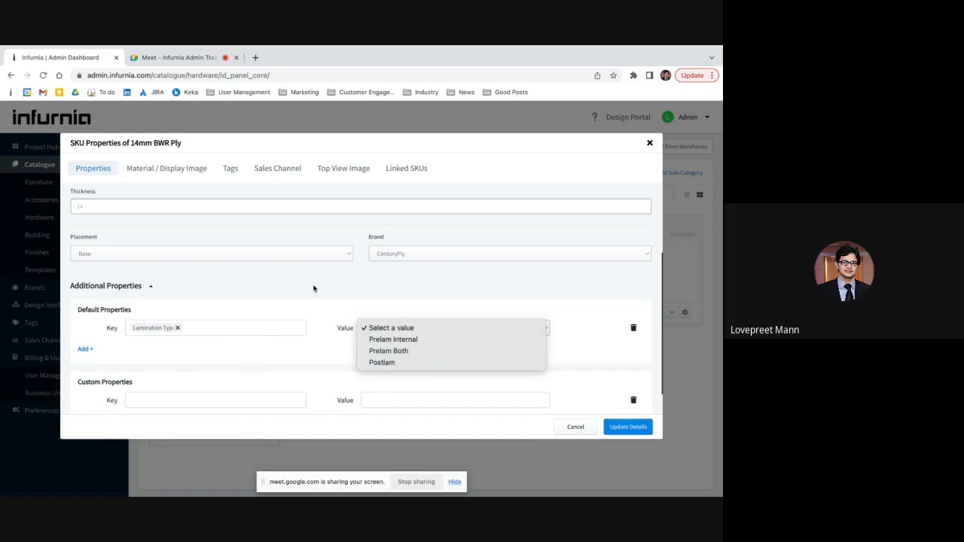
pyautogui.click(406, 353)
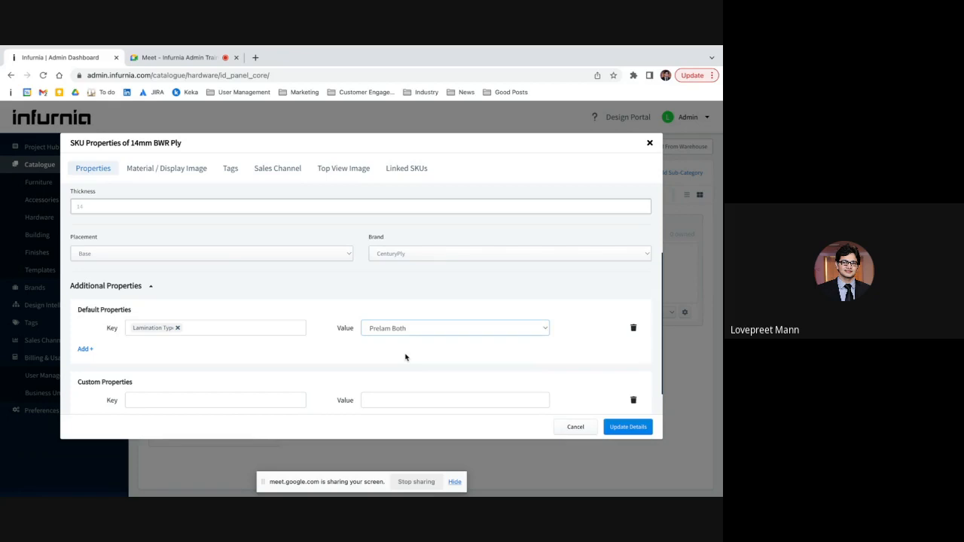
pyautogui.click(627, 427)
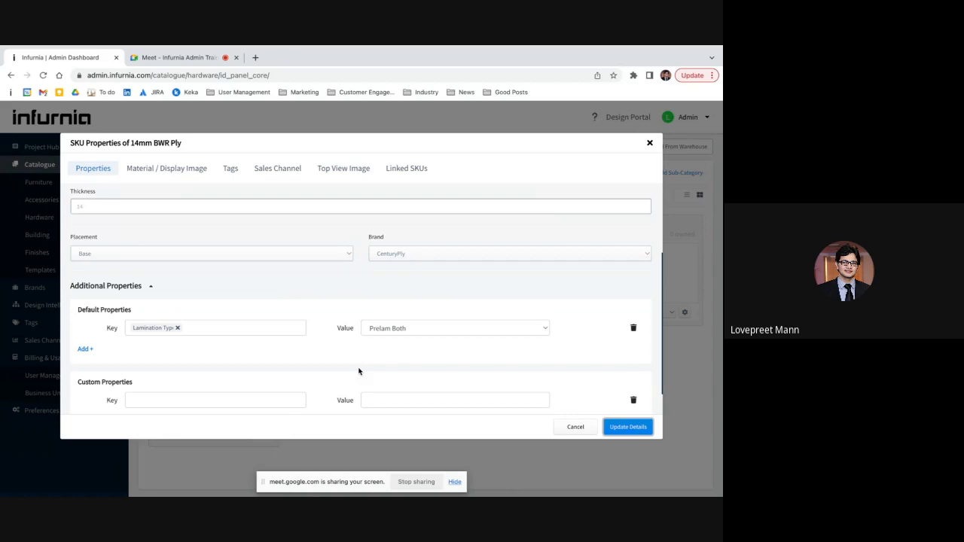
pyautogui.scroll(3, 359, 371)
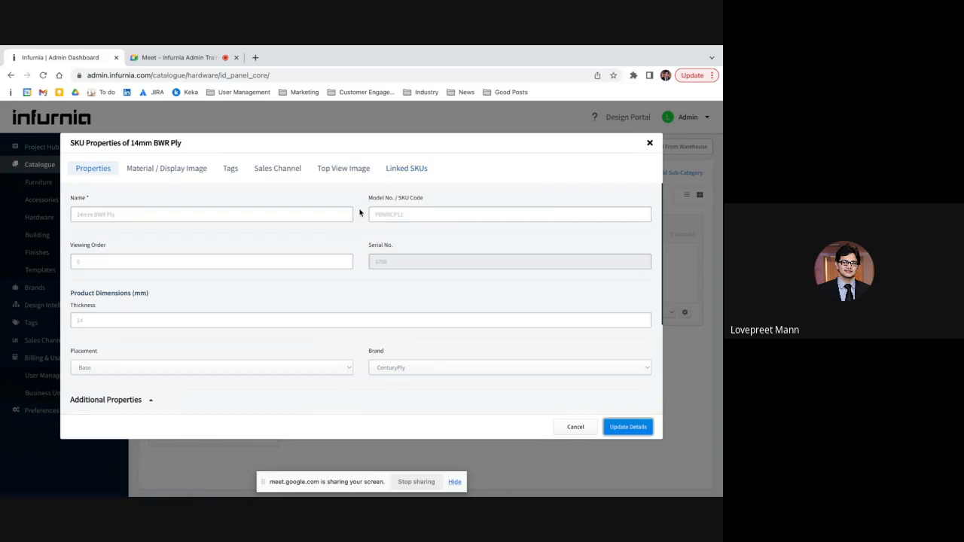
# Start a linked SKU entry for the 14mm BWR Ply with division Finish, category Laminate and sub category Woodgrain
pyautogui.click(398, 170)
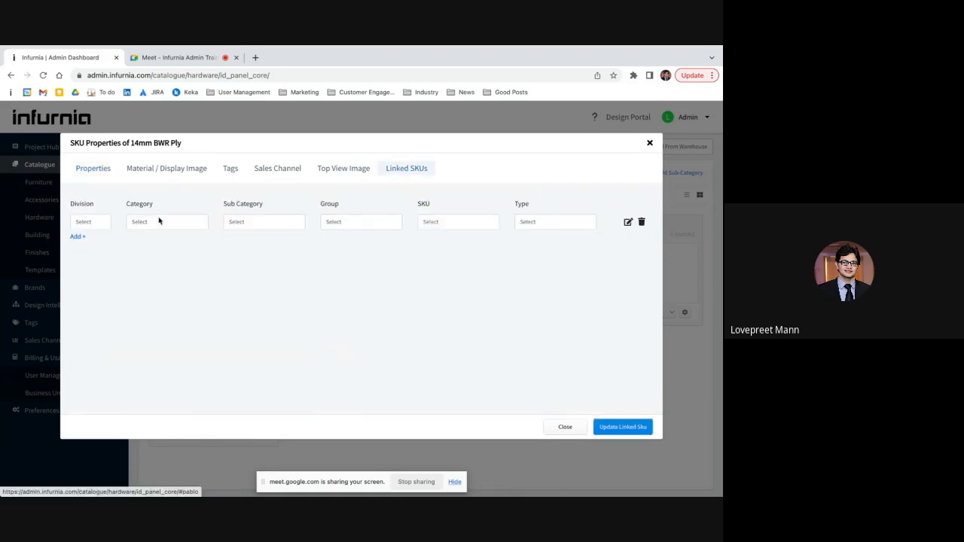
pyautogui.click(91, 221)
pyautogui.click(89, 253)
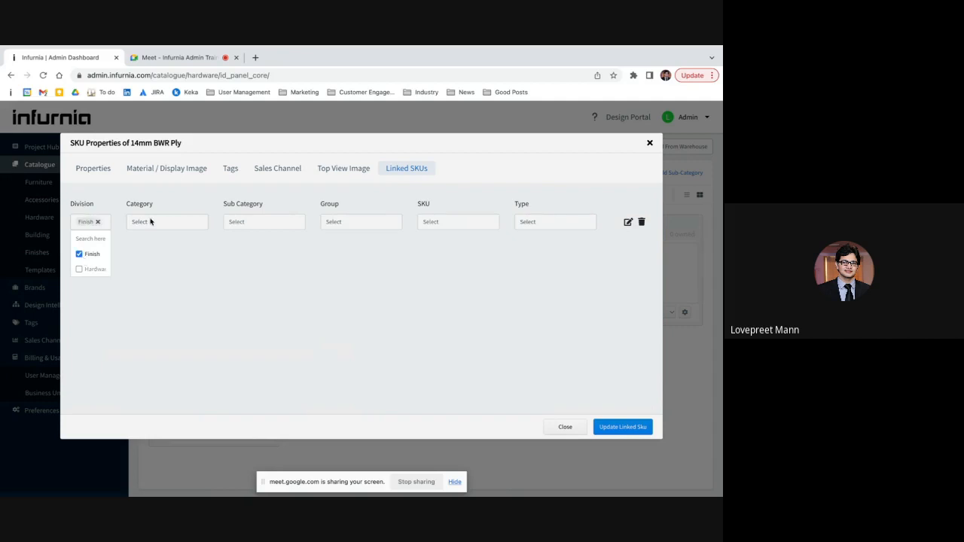
pyautogui.click(150, 222)
pyautogui.click(136, 284)
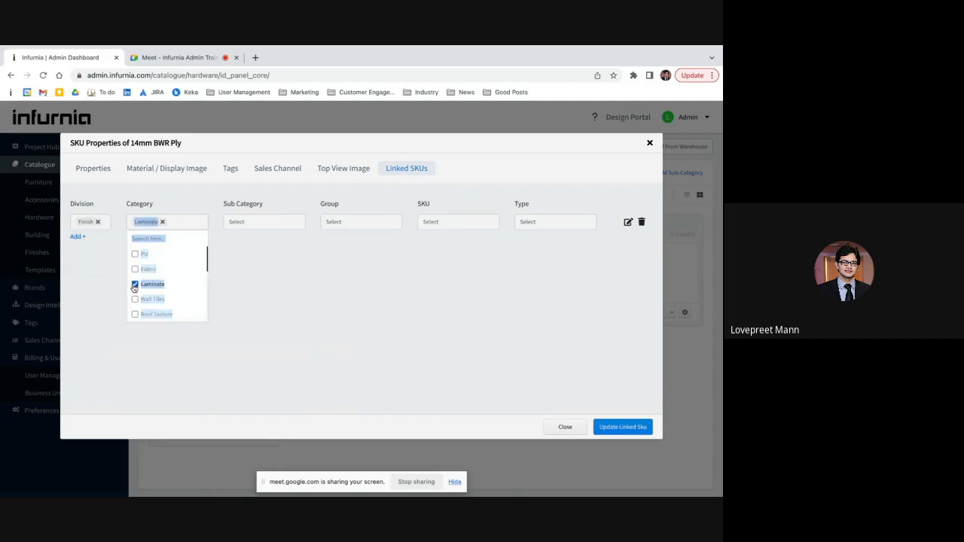
pyautogui.click(242, 219)
pyautogui.click(233, 254)
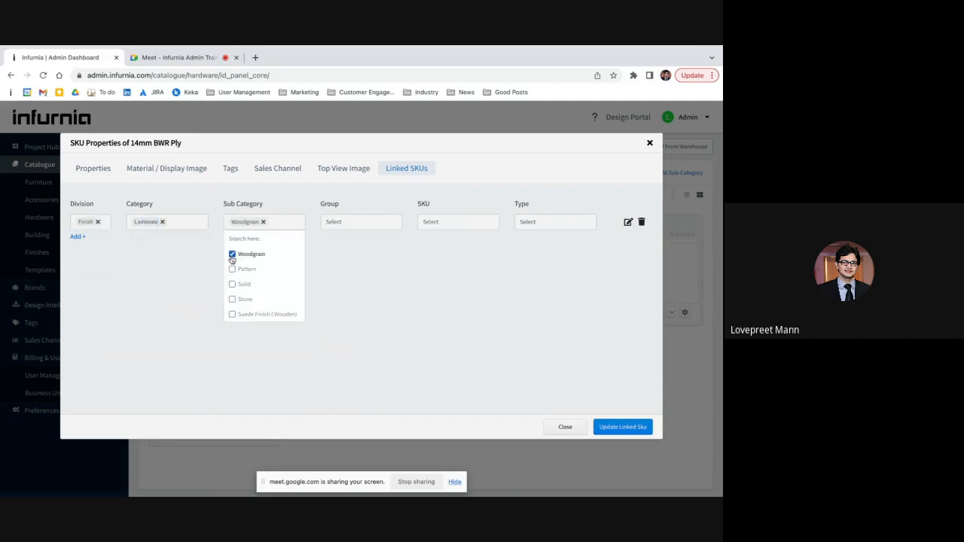
# Complete the first linked entry with group Woods, SKU Woods and type External Finish
pyautogui.click(338, 223)
pyautogui.click(329, 254)
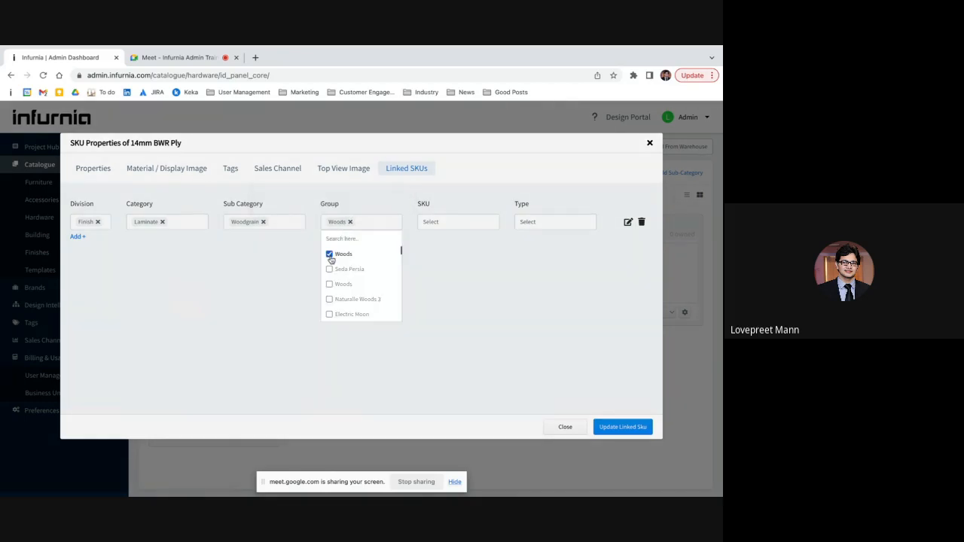
pyautogui.click(435, 225)
pyautogui.click(426, 254)
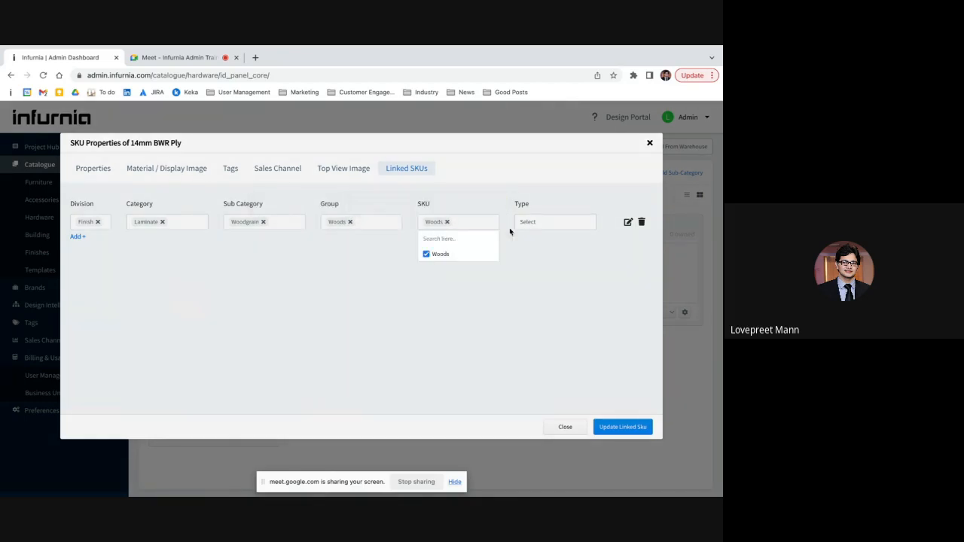
pyautogui.click(525, 223)
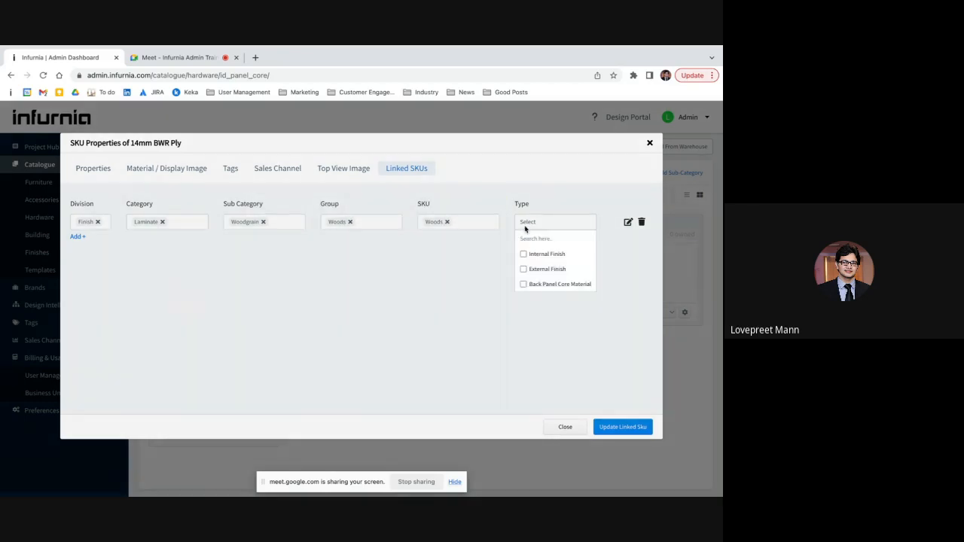
pyautogui.click(523, 270)
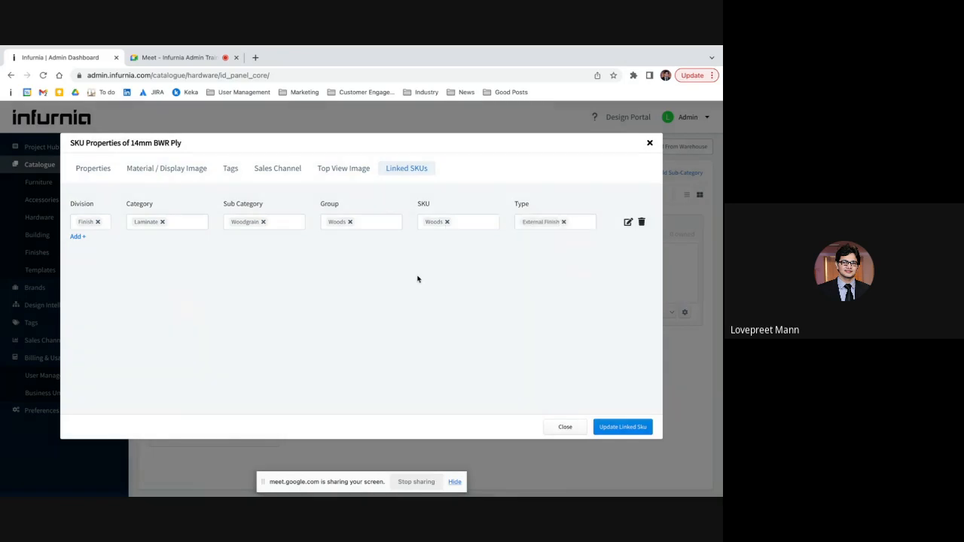
# Add a second linked SKU entry with division Finish, category Laminate and sub category Solid
pyautogui.click(76, 238)
pyautogui.click(82, 243)
pyautogui.click(79, 273)
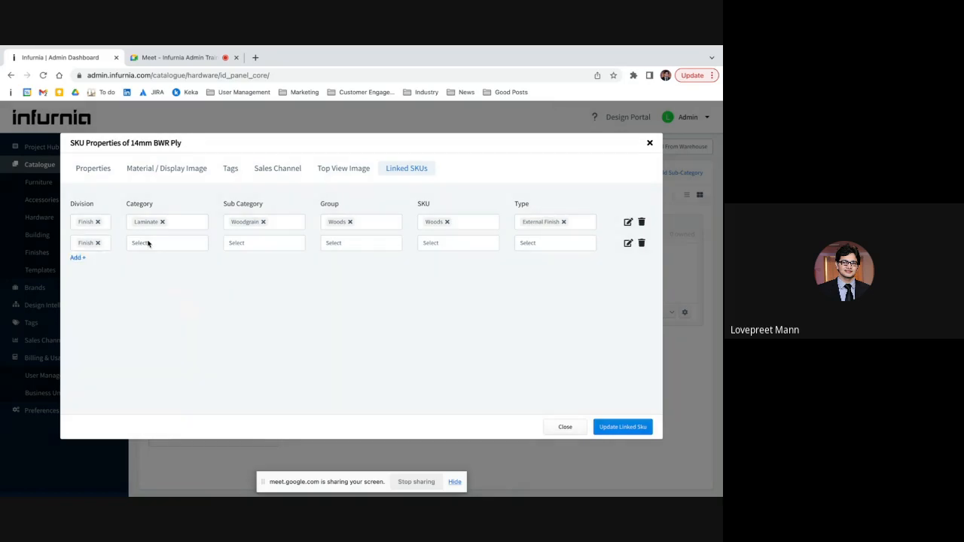
pyautogui.click(149, 244)
pyautogui.click(138, 305)
pyautogui.click(248, 243)
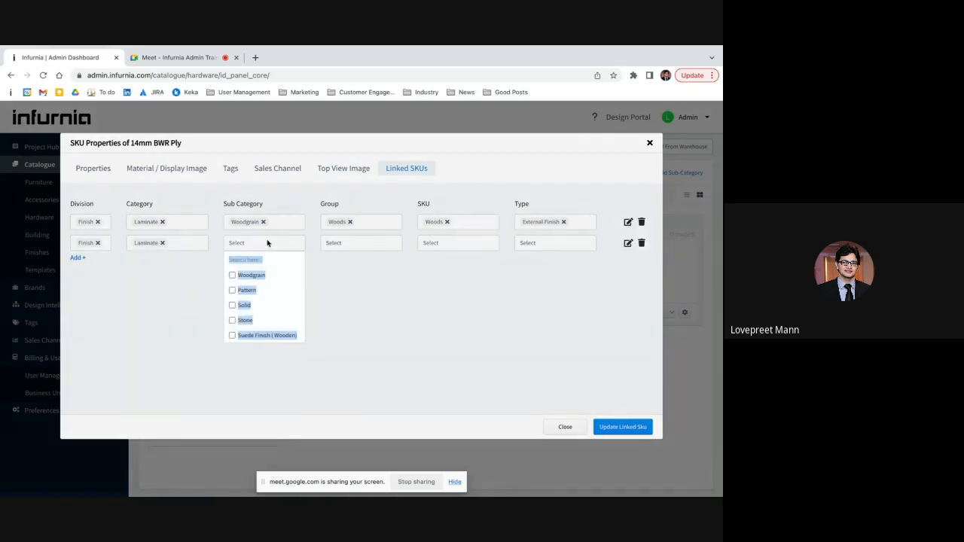
pyautogui.click(231, 305)
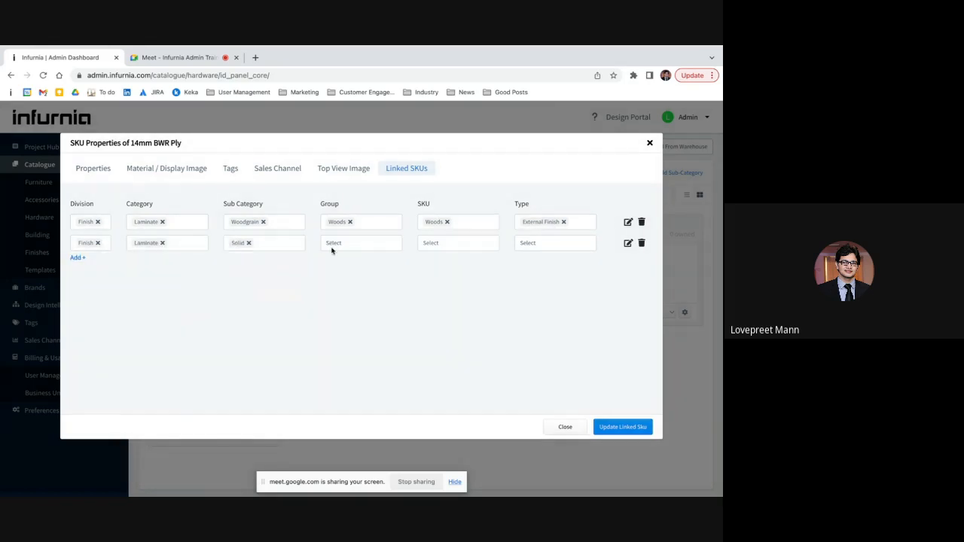
# Complete the second linked entry with group Absolute White, SKU Absolute White and type Internal Finish, and update the linked SKUs
pyautogui.click(331, 246)
pyautogui.write('whit')
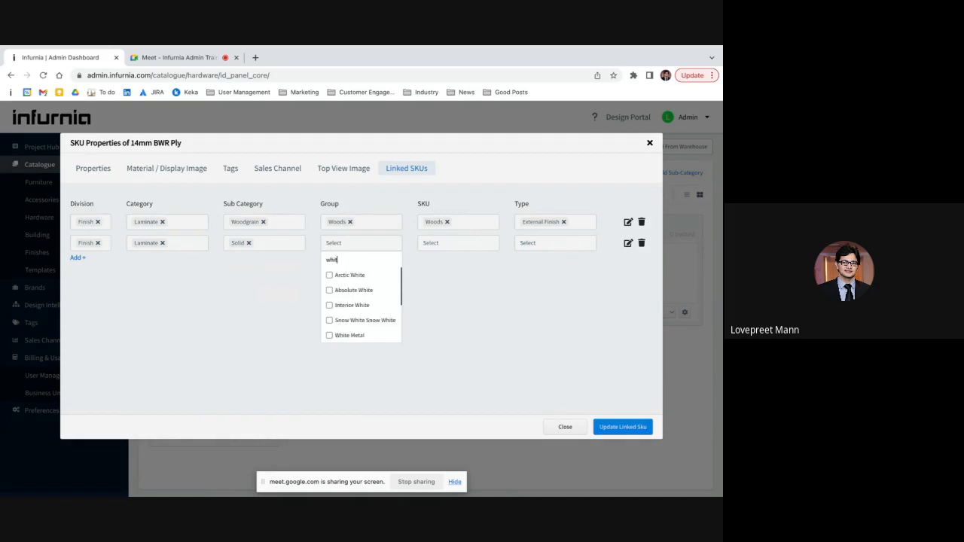
pyautogui.click(330, 290)
pyautogui.click(454, 242)
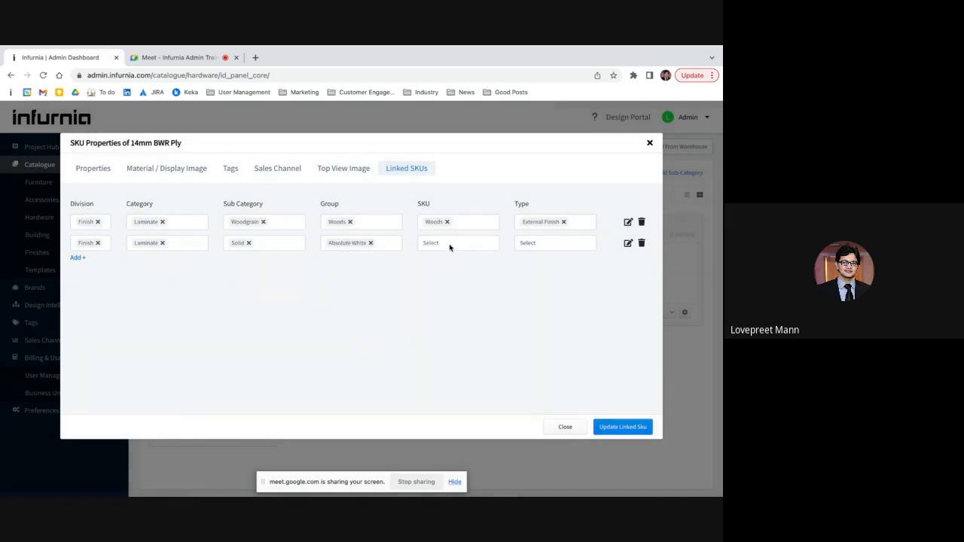
pyautogui.click(426, 276)
pyautogui.click(548, 242)
pyautogui.click(523, 275)
pyautogui.click(441, 309)
pyautogui.click(642, 434)
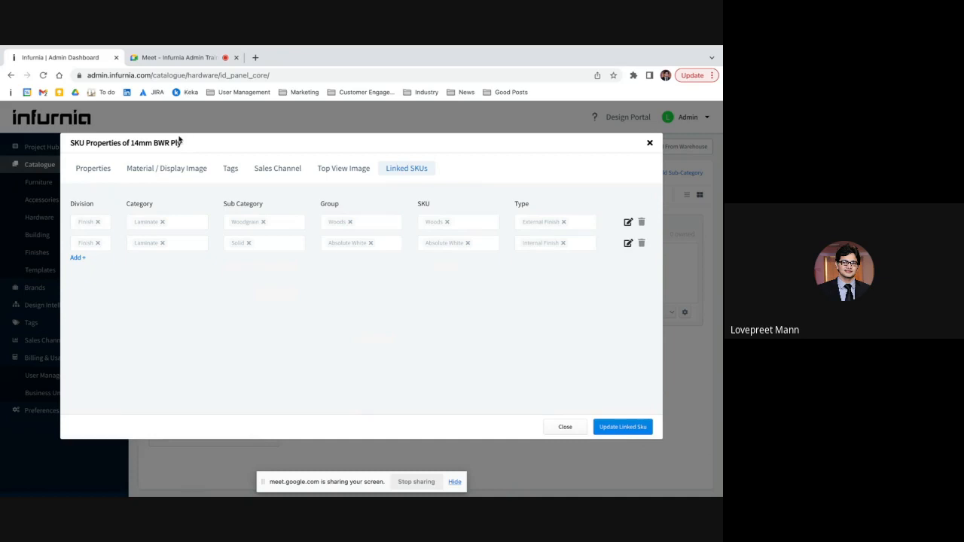
# Review the 14mm BWR Ply SKU's properties, the available Lamination Type values and the linked internal and external finishes
pyautogui.click(90, 171)
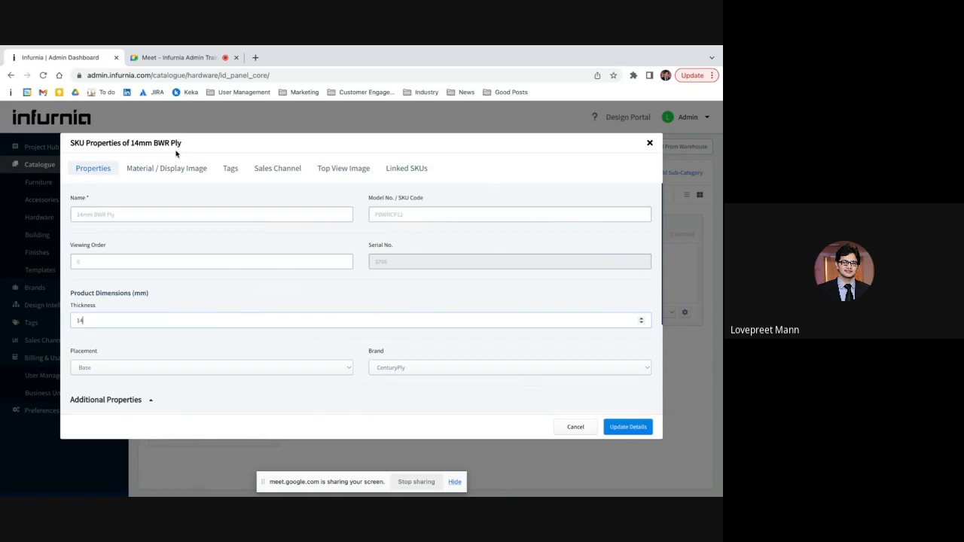
pyautogui.click(420, 168)
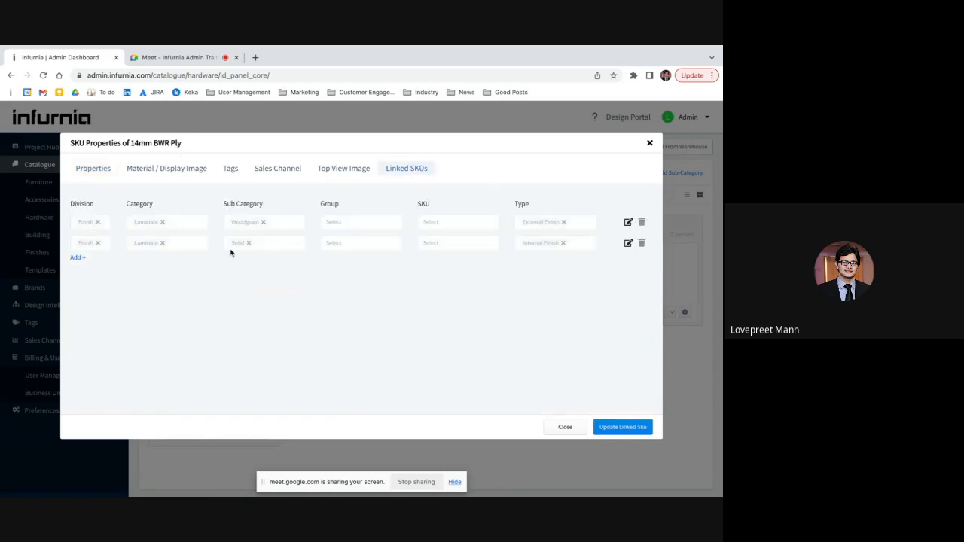
pyautogui.click(94, 169)
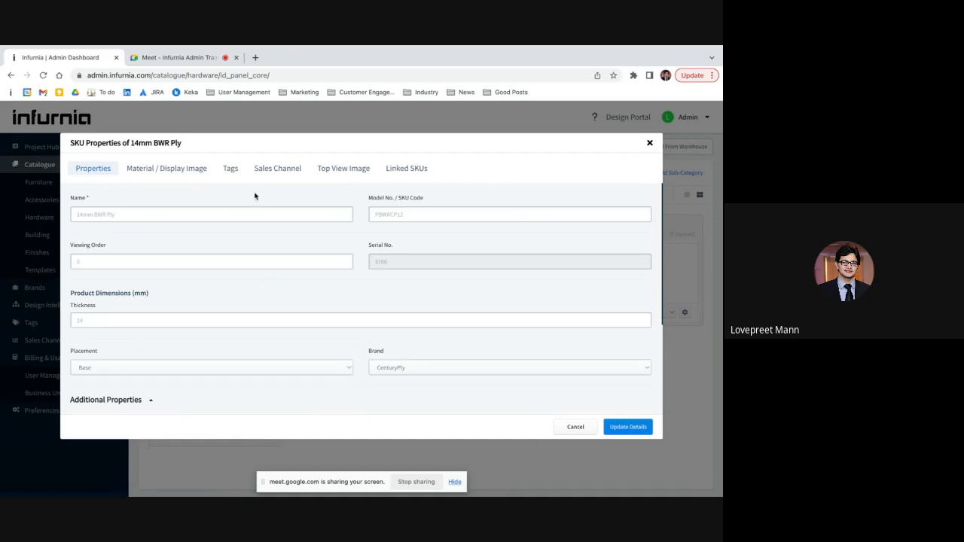
pyautogui.click(401, 168)
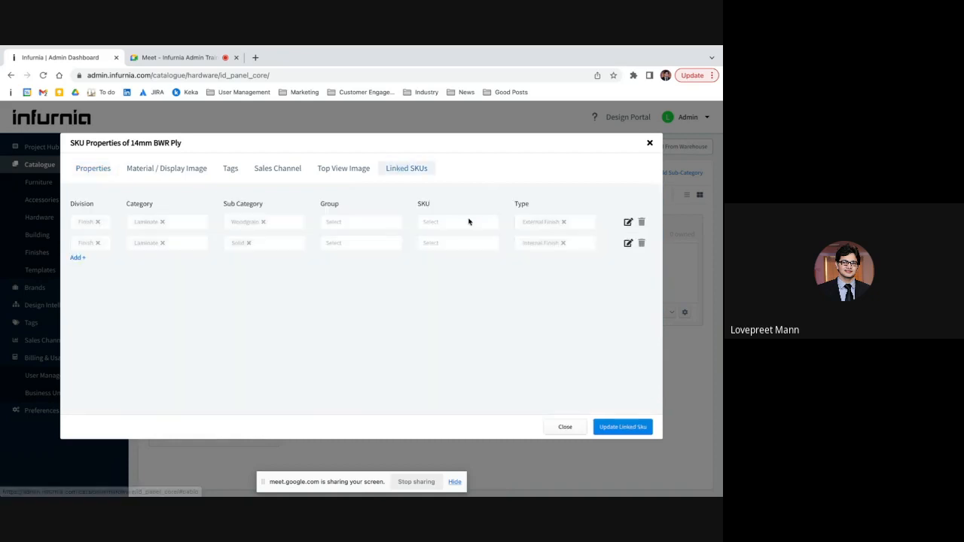
pyautogui.click(105, 170)
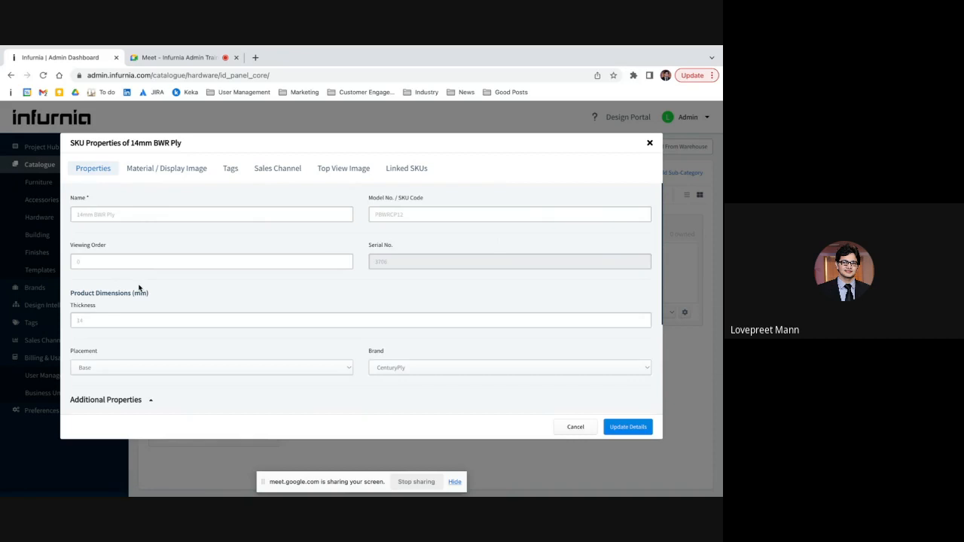
pyautogui.scroll(-3, 138, 287)
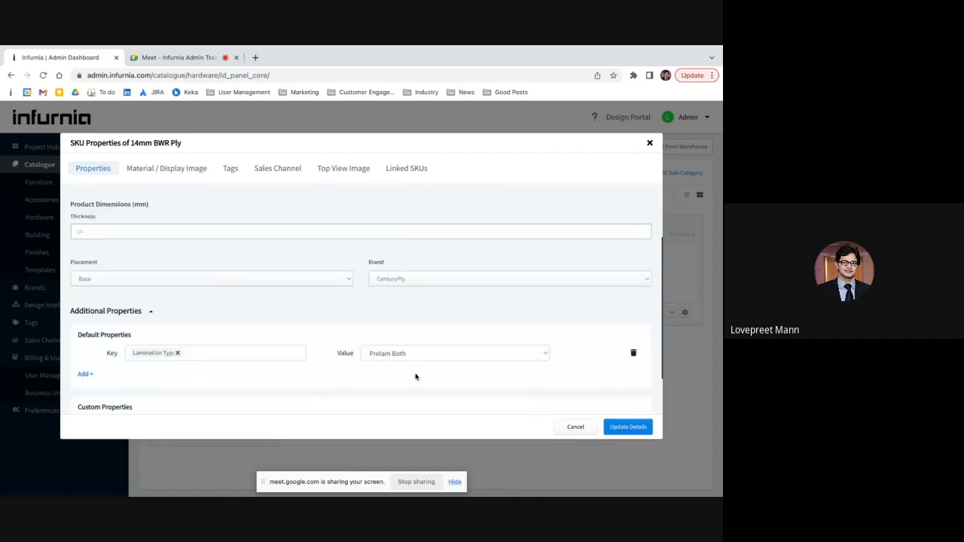
pyautogui.click(391, 356)
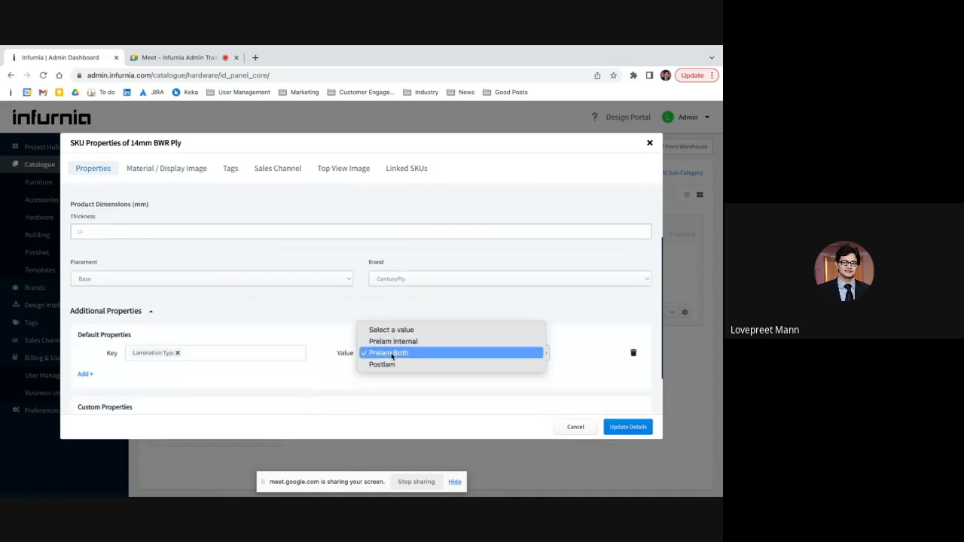
pyautogui.click(323, 388)
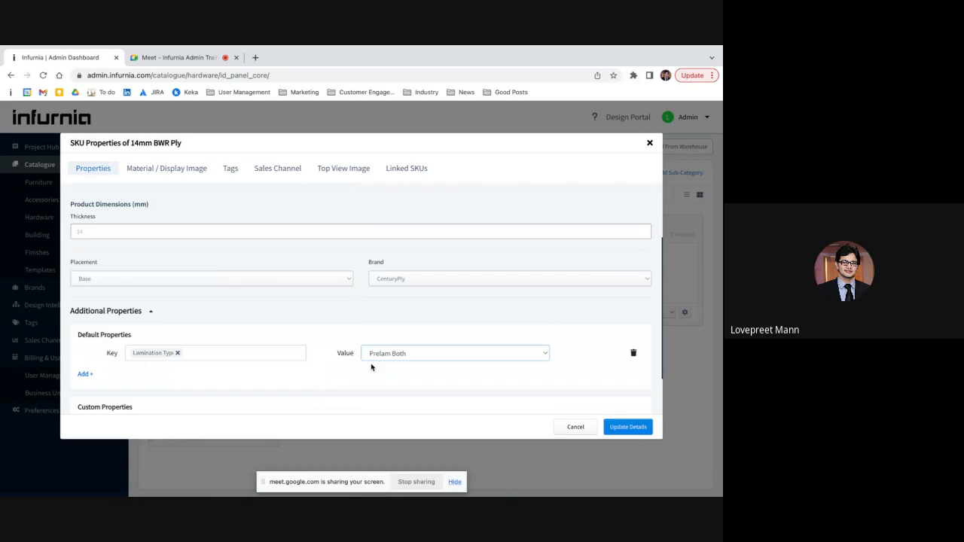
pyautogui.click(374, 359)
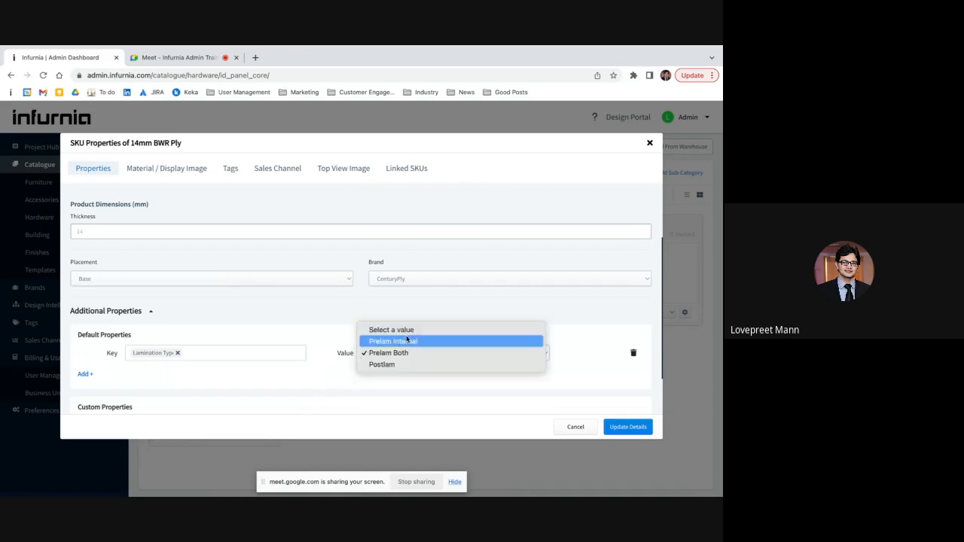
pyautogui.click(317, 383)
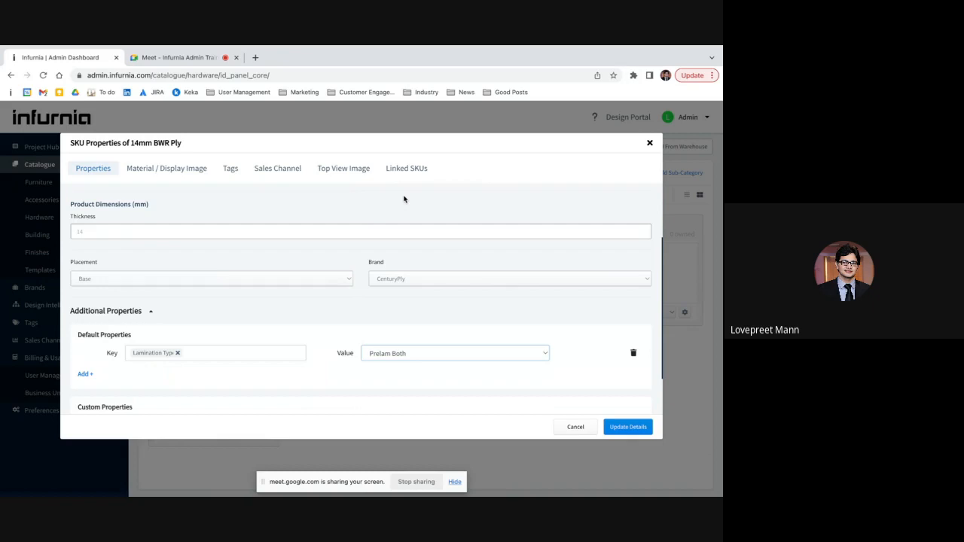
pyautogui.click(406, 169)
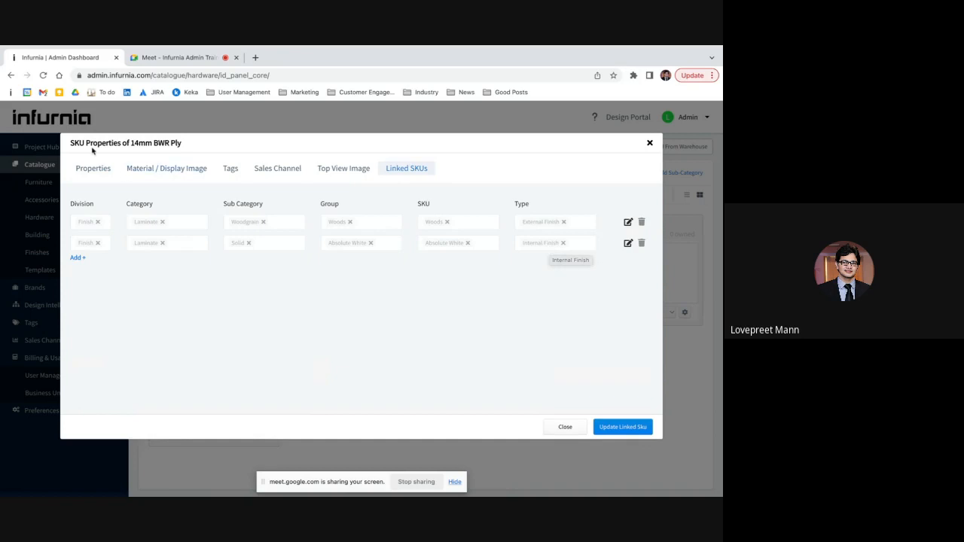
pyautogui.click(89, 168)
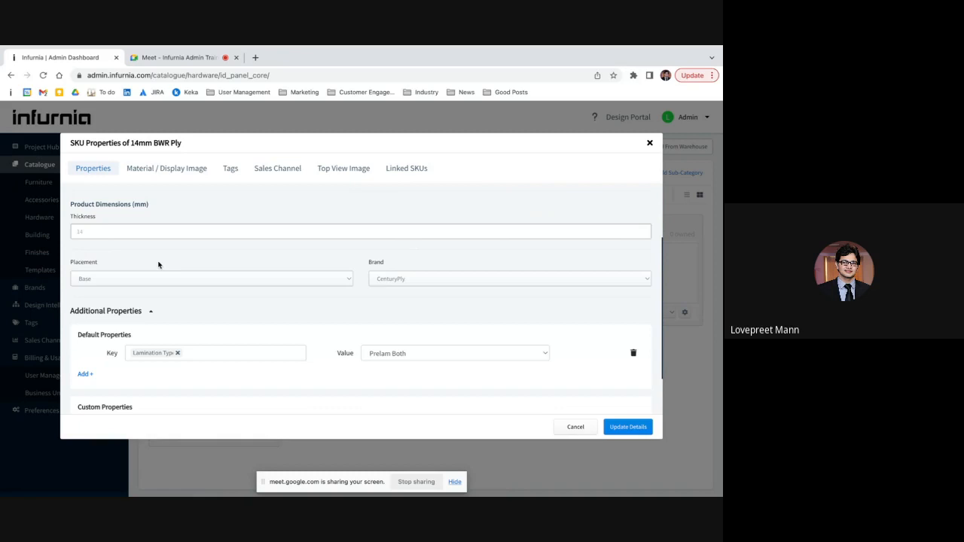
pyautogui.scroll(-2, 248, 360)
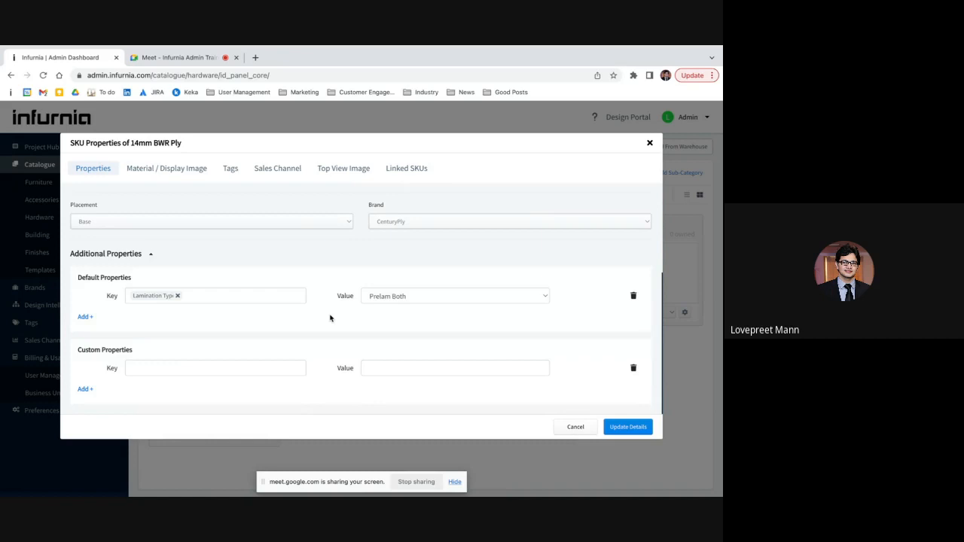
# Add a third linked SKU entry with division Hardware, category Ply and sub category BWR Ply
pyautogui.click(411, 168)
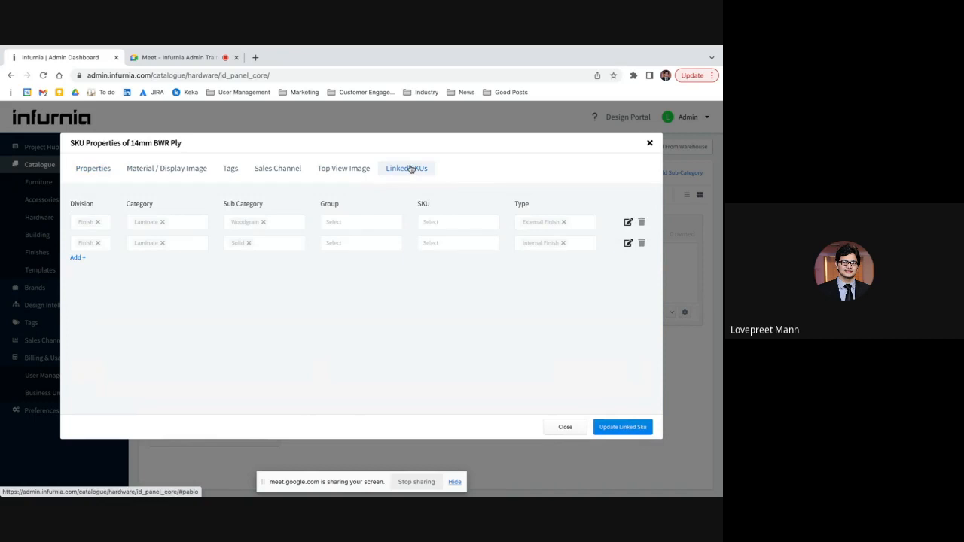
pyautogui.click(78, 258)
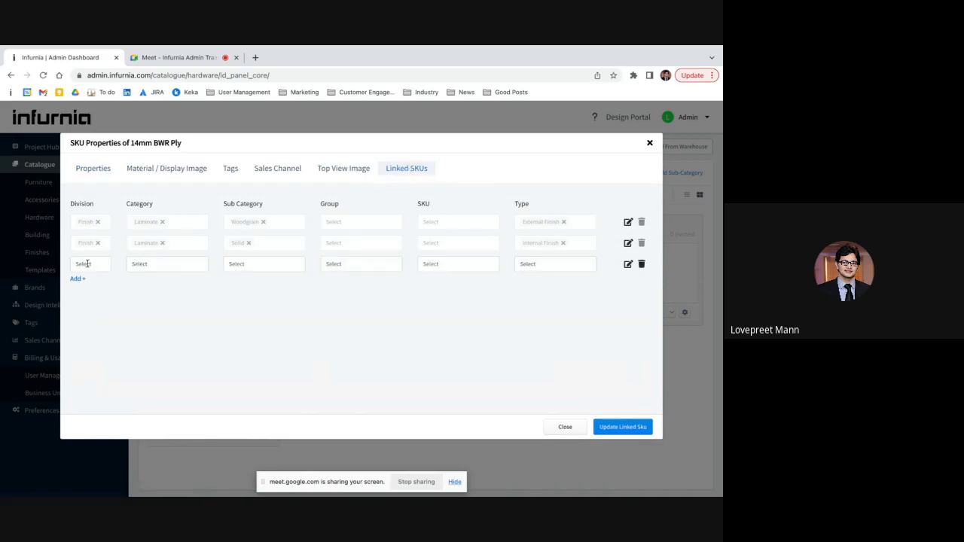
pyautogui.click(87, 264)
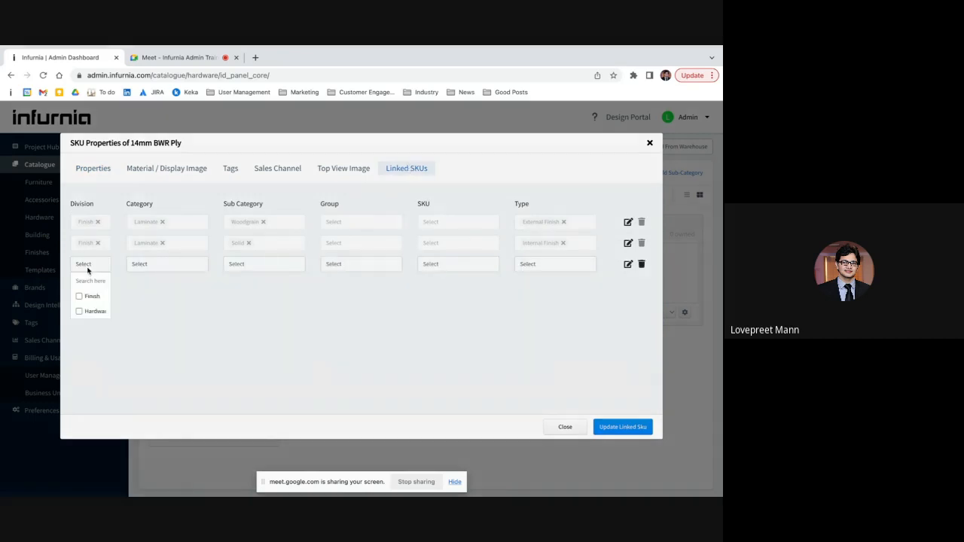
pyautogui.click(79, 312)
pyautogui.click(154, 263)
pyautogui.click(143, 297)
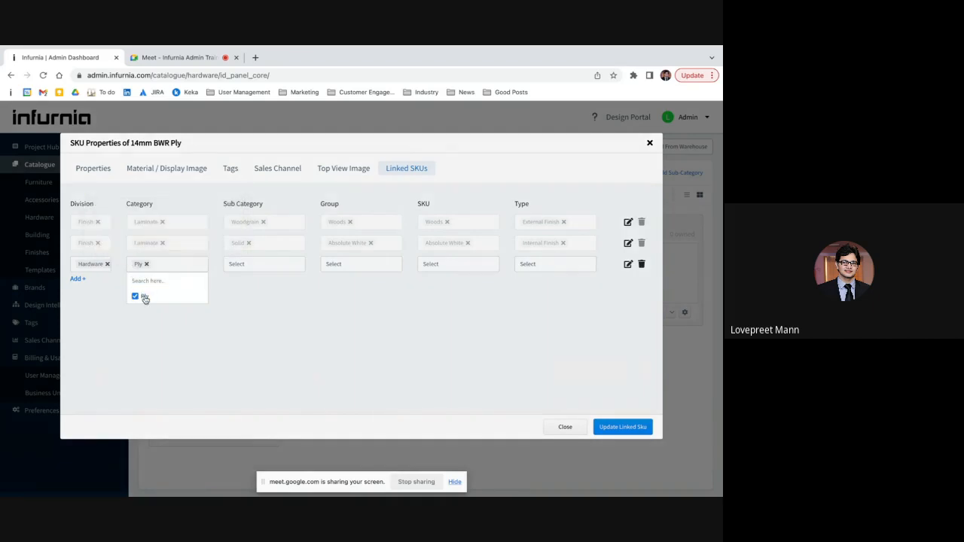
pyautogui.doubleClick(234, 264)
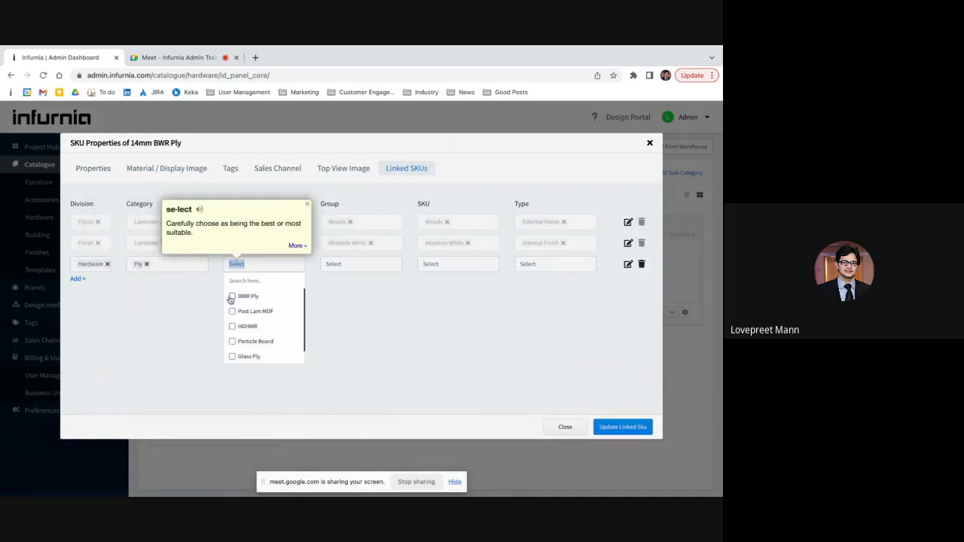
pyautogui.click(233, 297)
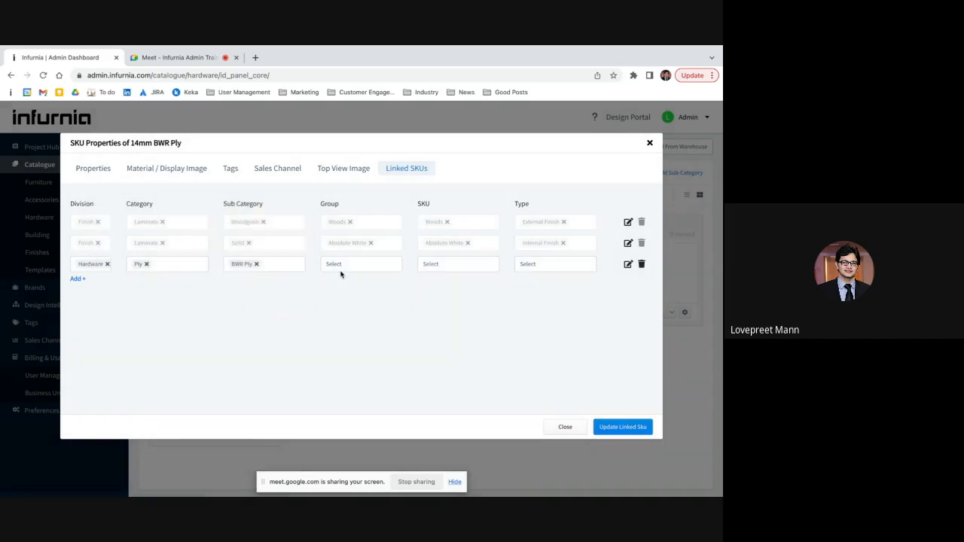
# Complete the third linked entry with group 6mm BWR, SKU 6mm BWR Ply and type Back Panel Core Material, and update the linked SKUs
pyautogui.click(341, 272)
pyautogui.click(329, 297)
pyautogui.doubleClick(431, 263)
pyautogui.click(429, 296)
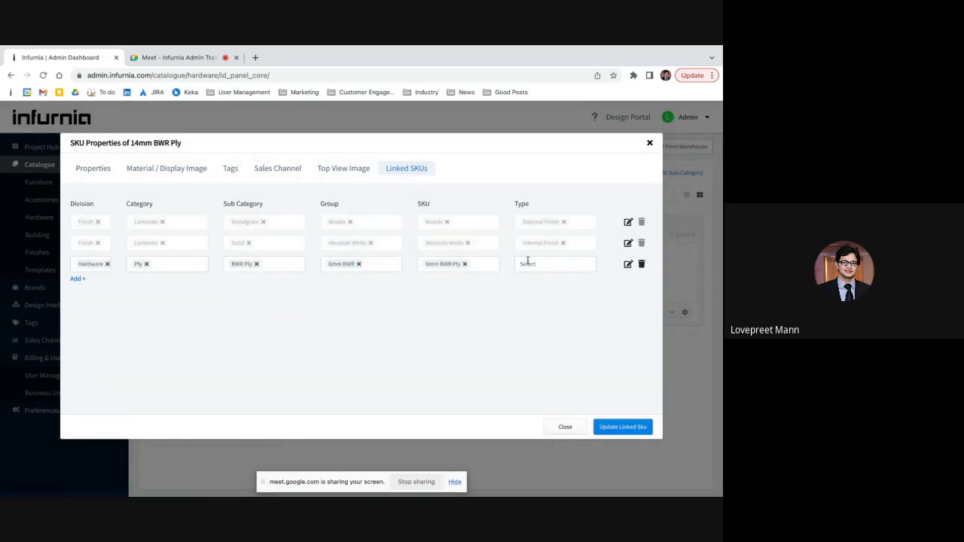
pyautogui.doubleClick(528, 264)
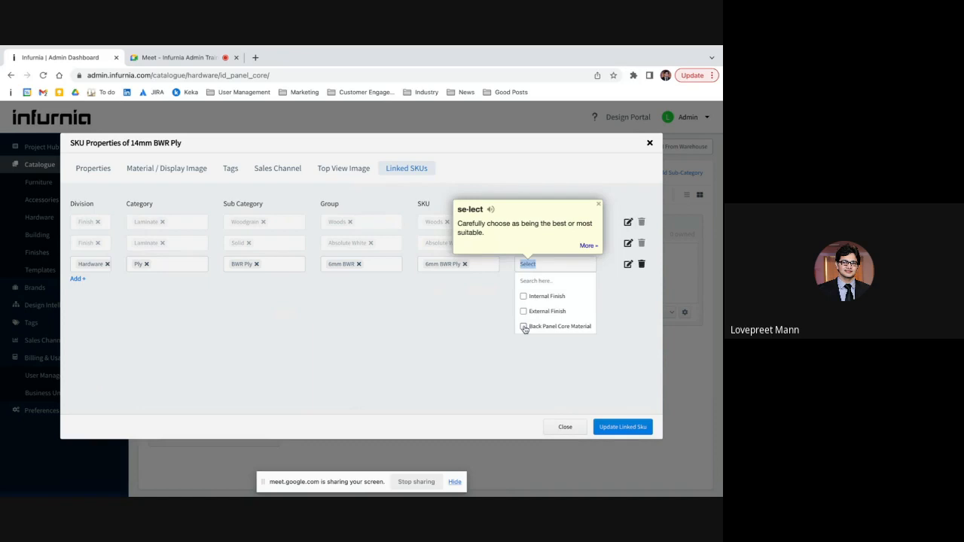
pyautogui.click(523, 327)
pyautogui.click(605, 425)
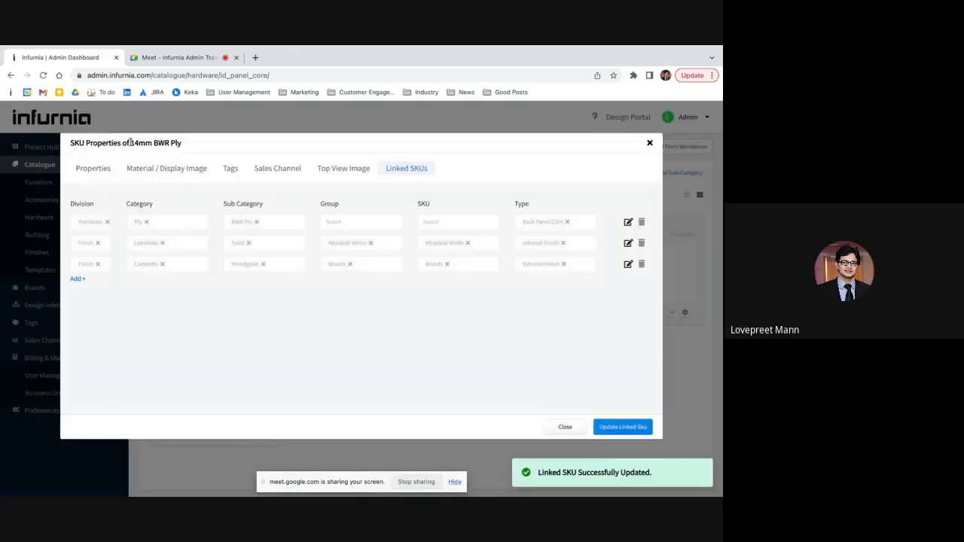
# Review the linked SKUs of the 14mm BWR Ply, update them once more and close its properties
pyautogui.moveTo(131, 143); pyautogui.dragTo(183, 148)
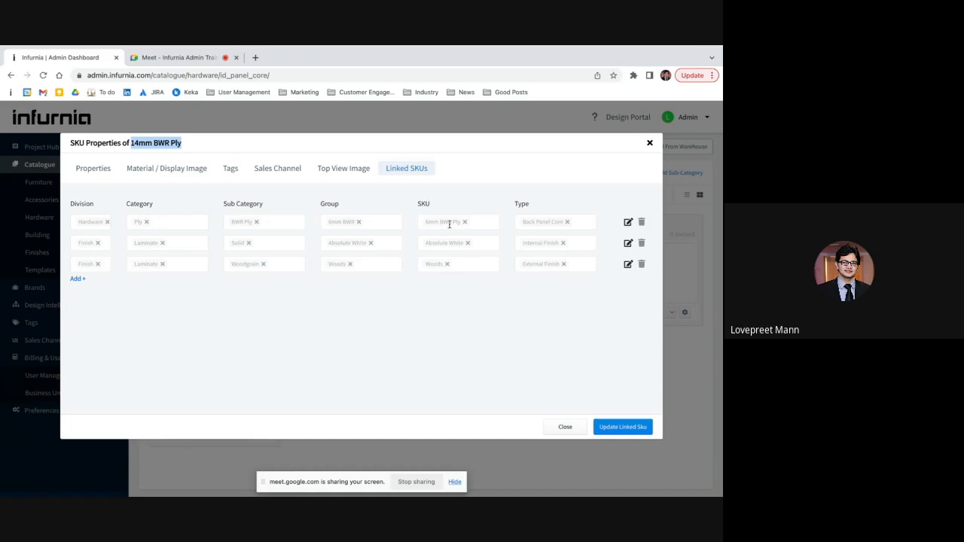
pyautogui.tripleClick(148, 146)
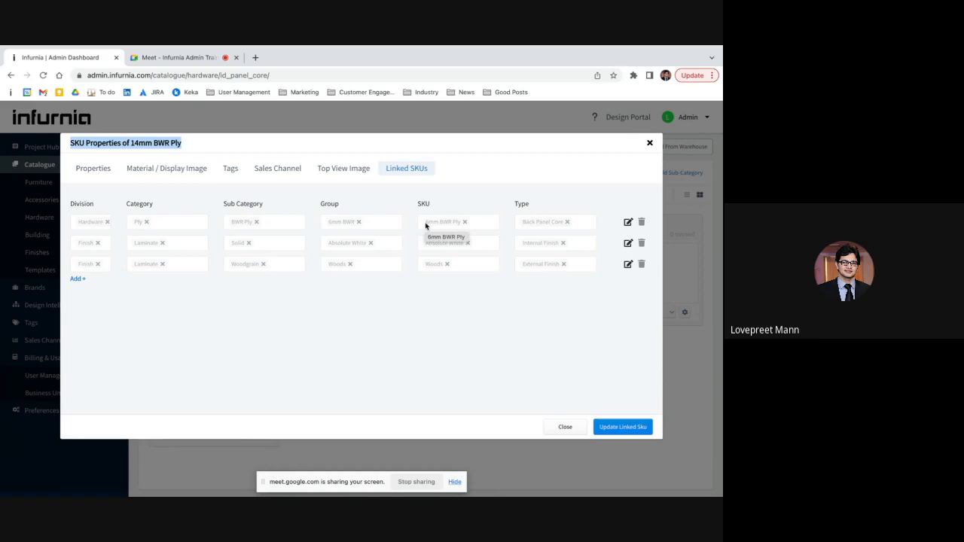
pyautogui.click(640, 428)
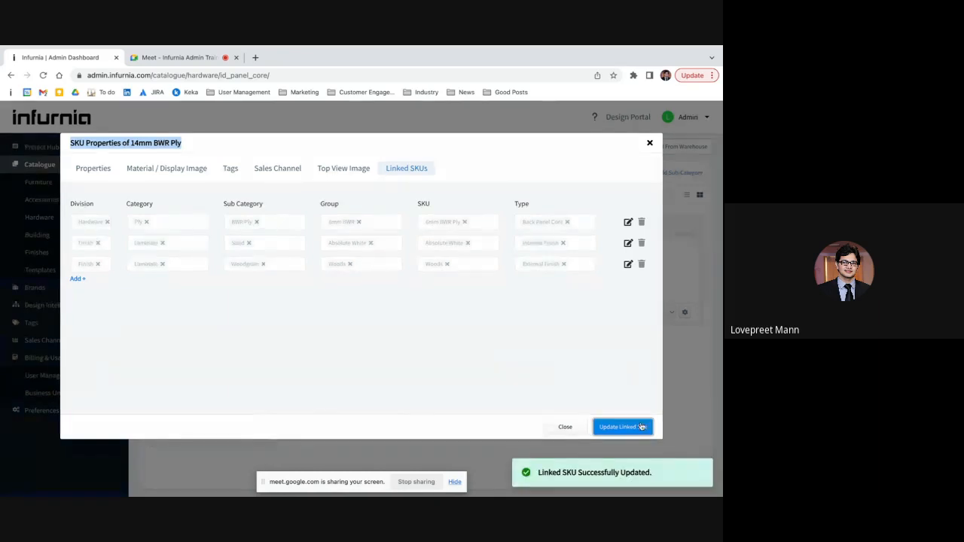
pyautogui.click(651, 144)
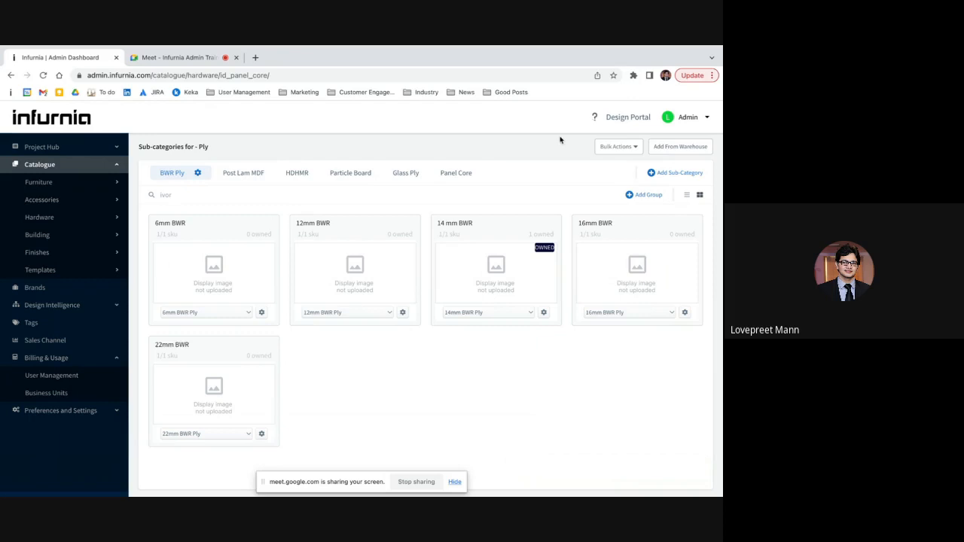
# Start bulk creation of new SKUs for the Laminate category of the Finishes division
pyautogui.moveTo(351, 238)
pyautogui.click(616, 147)
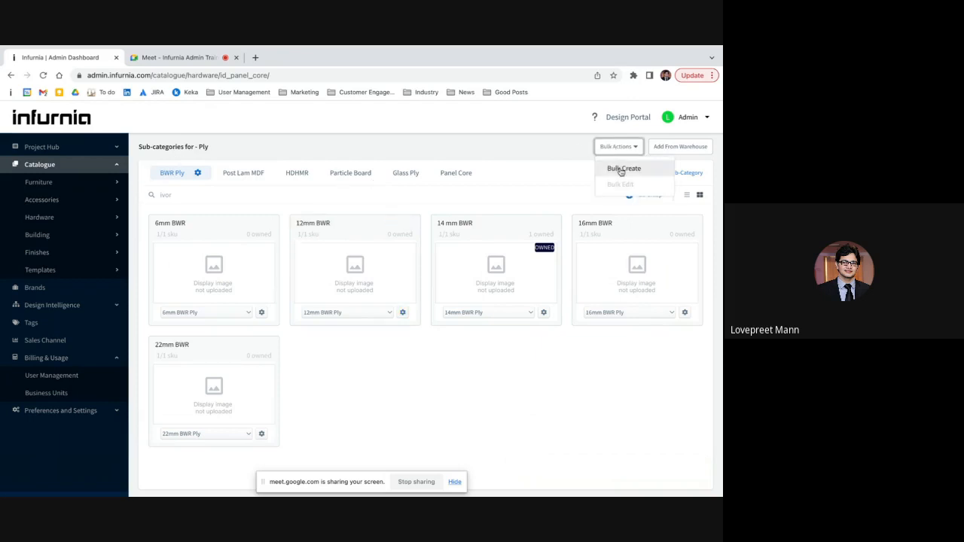
pyautogui.click(622, 169)
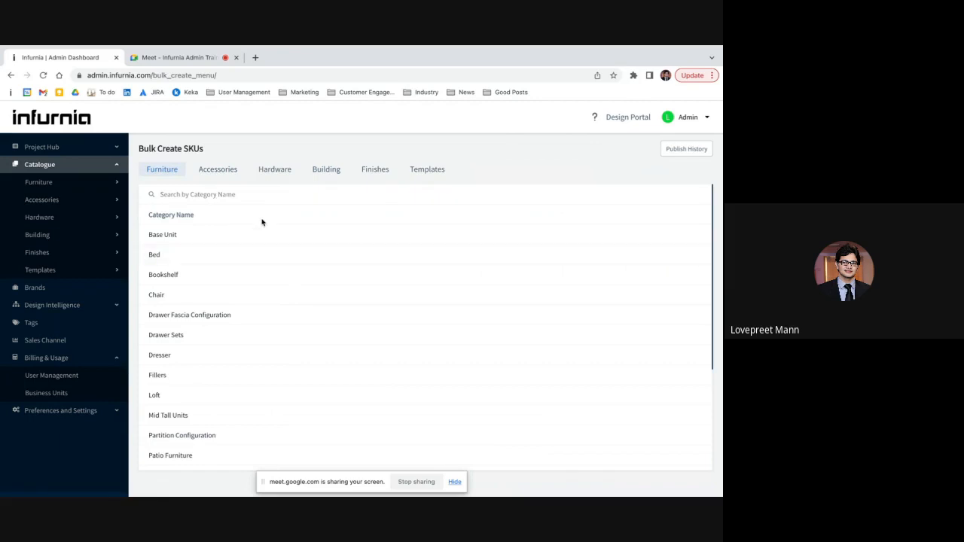
pyautogui.click(276, 167)
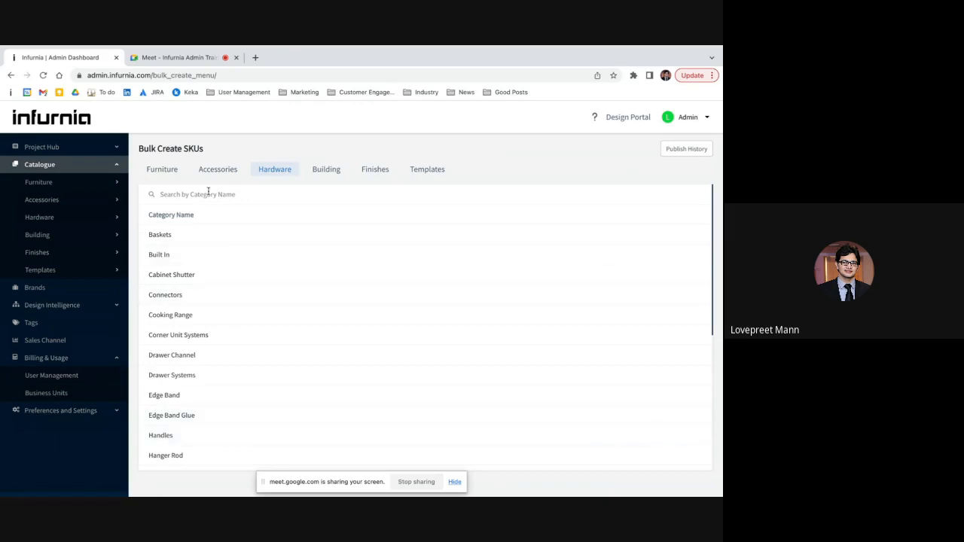
pyautogui.click(370, 178)
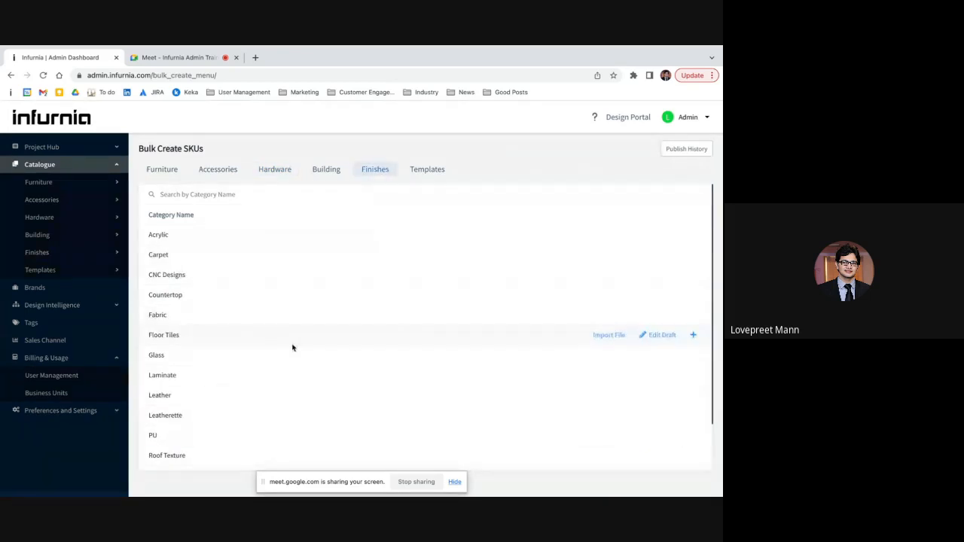
pyautogui.scroll(-1, 293, 347)
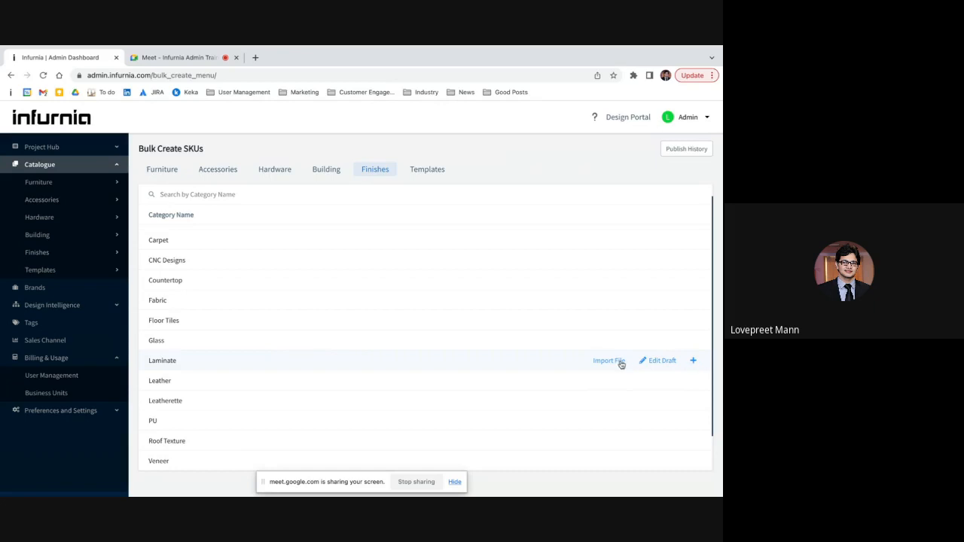
pyautogui.click(693, 362)
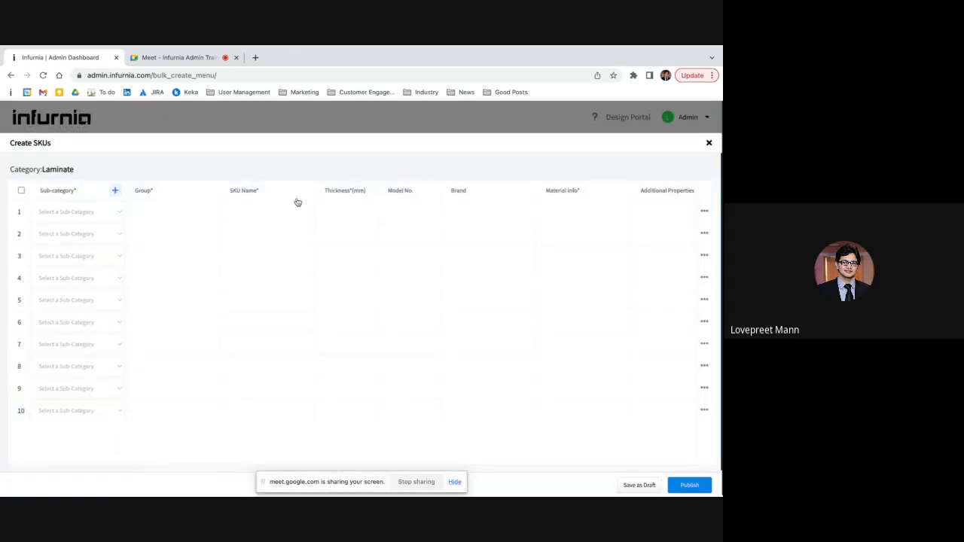
# Add a laminate sub-category named Test Subcategory and assign it to the first row of the SKU table
pyautogui.hscroll(6, 260, 204)
pyautogui.hscroll(-6, 260, 204)
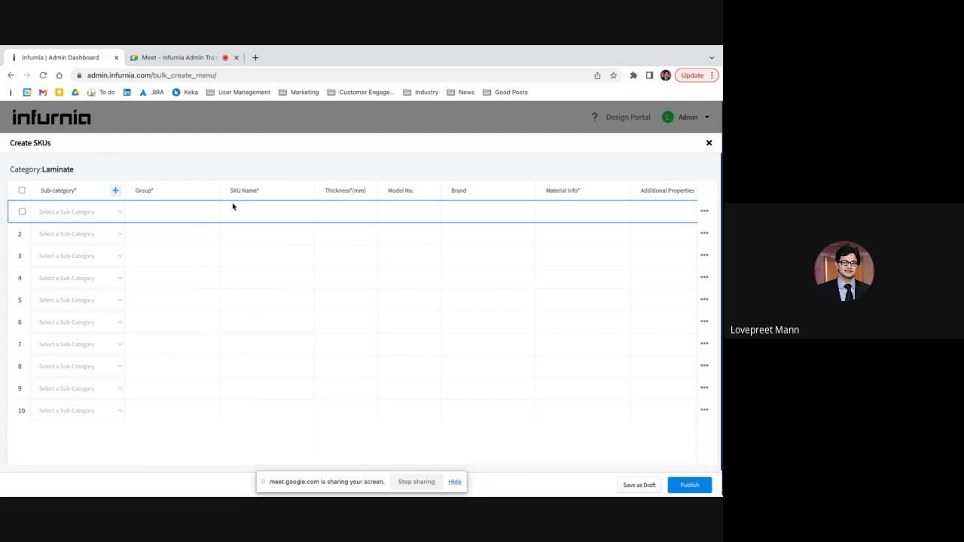
pyautogui.click(76, 212)
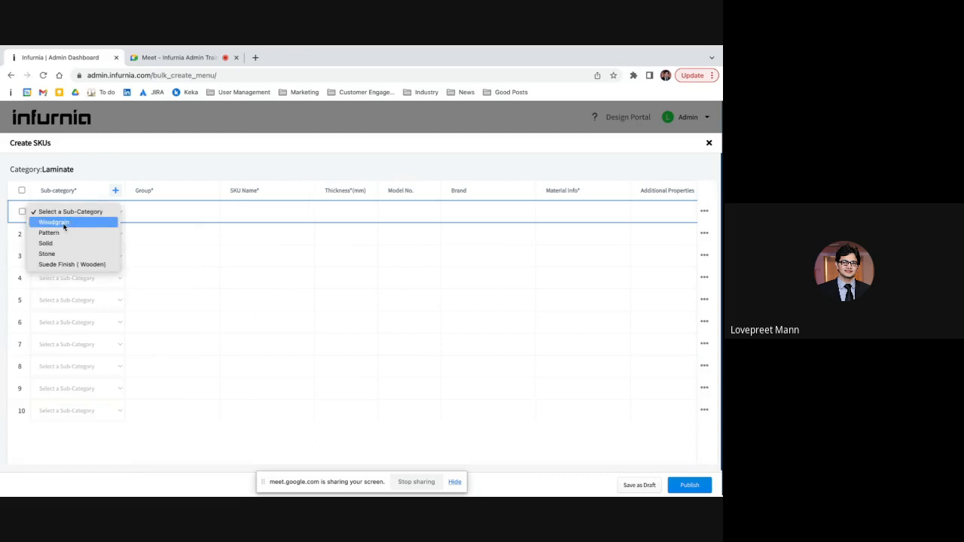
pyautogui.click(115, 193)
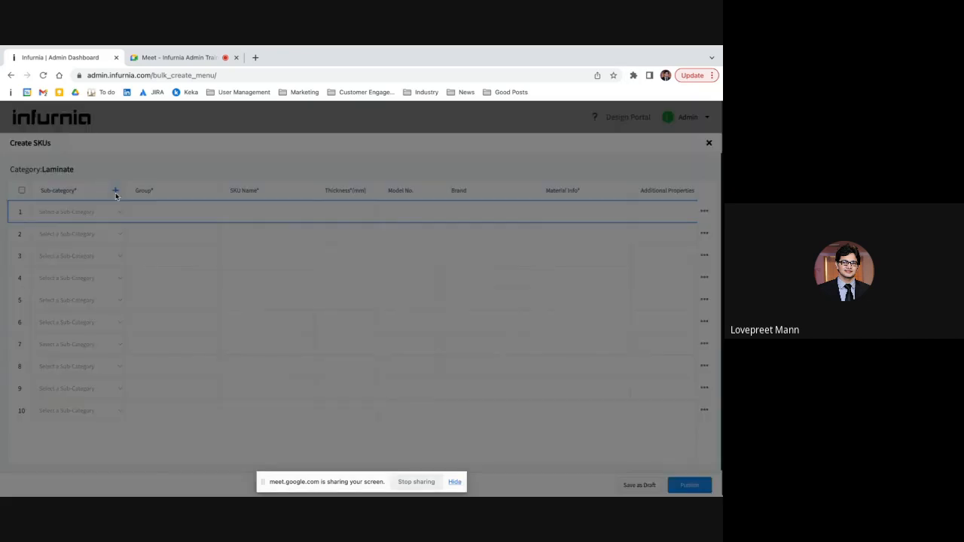
pyautogui.write('Te')
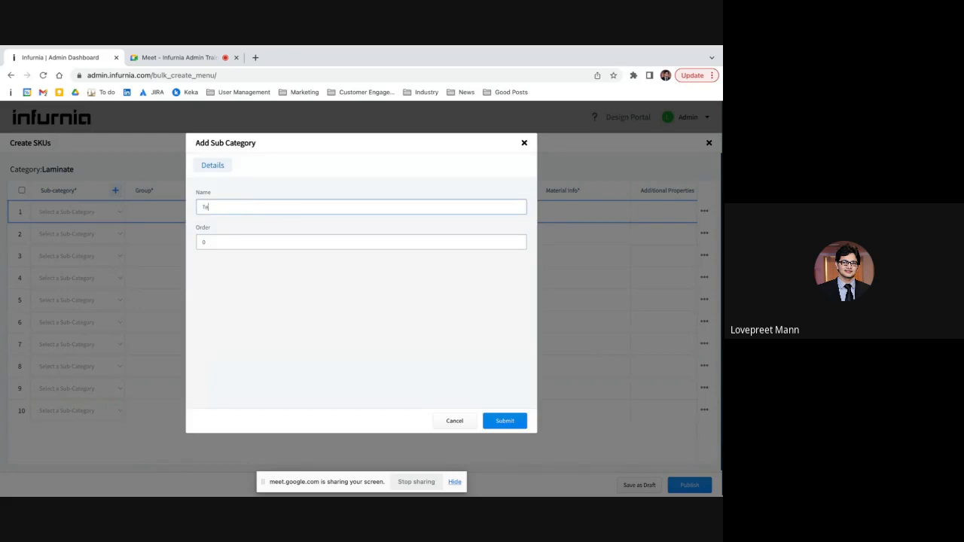
pyautogui.write('st Subcategory')
pyautogui.click(505, 419)
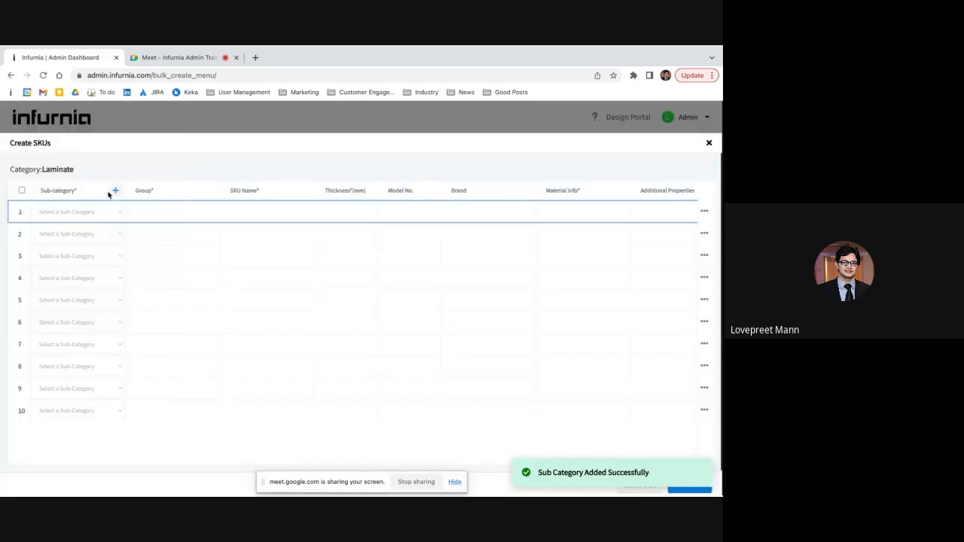
pyautogui.click(75, 211)
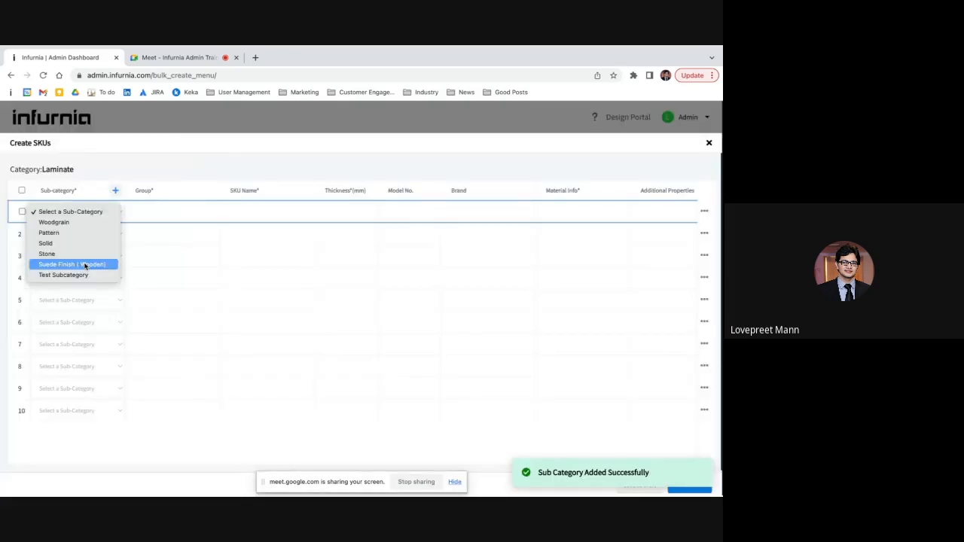
pyautogui.click(81, 274)
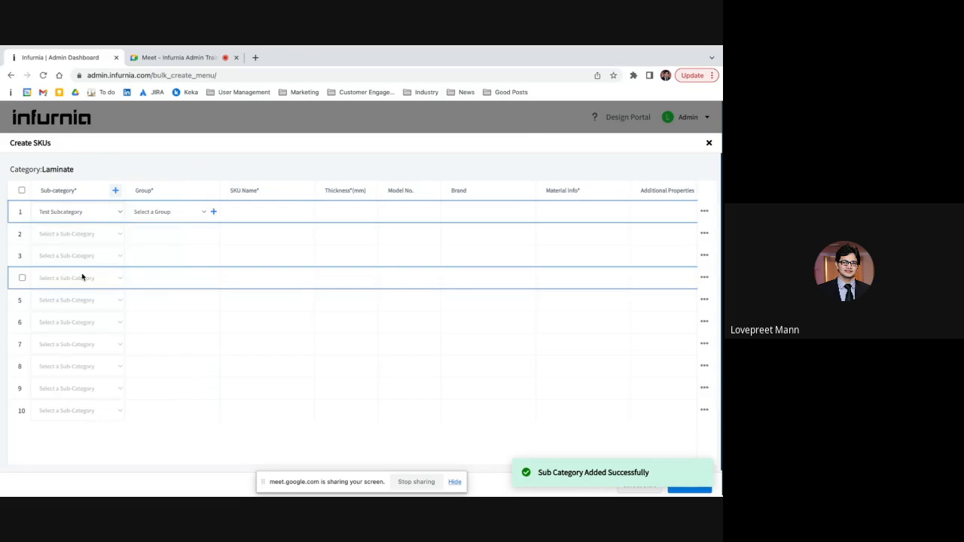
# Add an SKU group named Test G1 and assign it to the first row
pyautogui.click(214, 211)
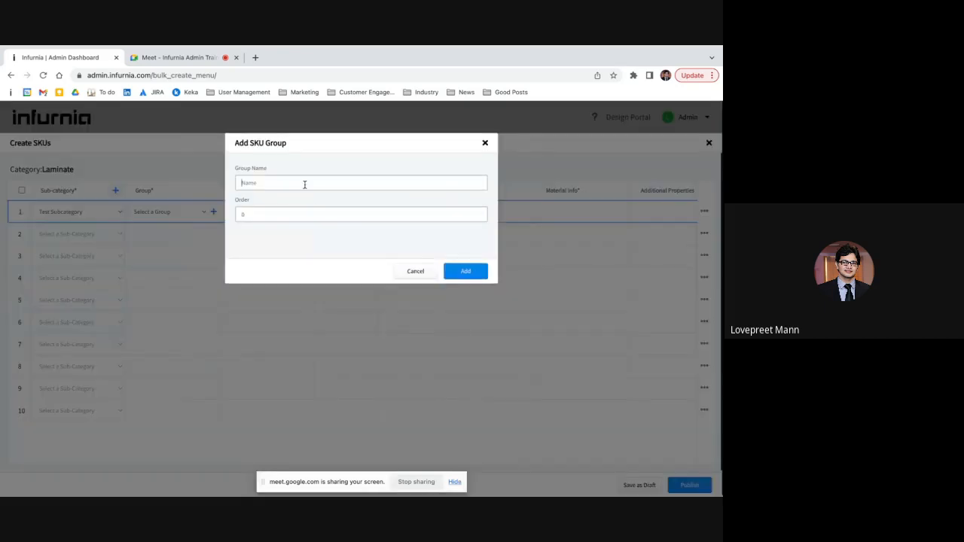
pyautogui.write('TE')
pyautogui.press('BackSpace')
pyautogui.press('BackSpace')
pyautogui.write('Test G1')
pyautogui.click(464, 265)
pyautogui.click(170, 211)
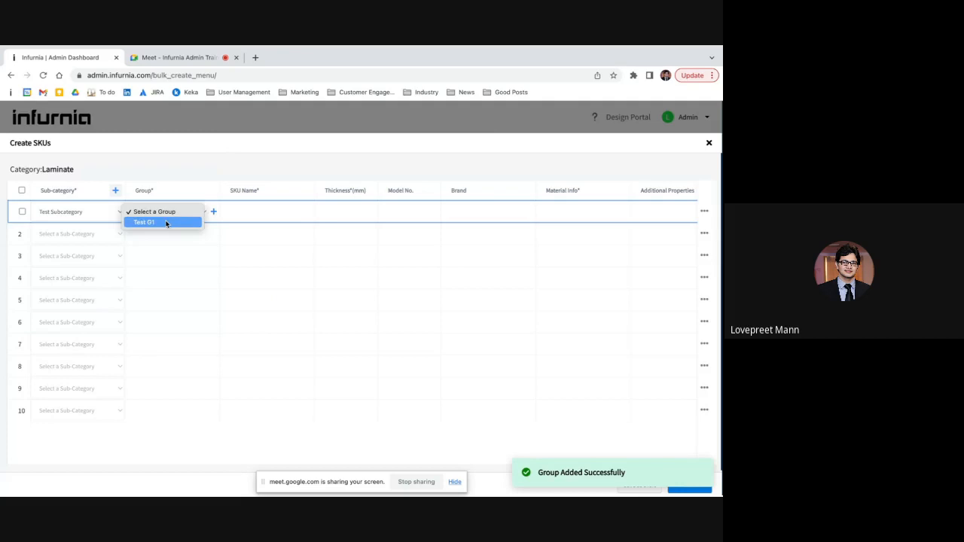
pyautogui.click(167, 222)
# Name the first row's SKU Test G1 SKU and set its thickness to 1 mm
pyautogui.click(242, 212)
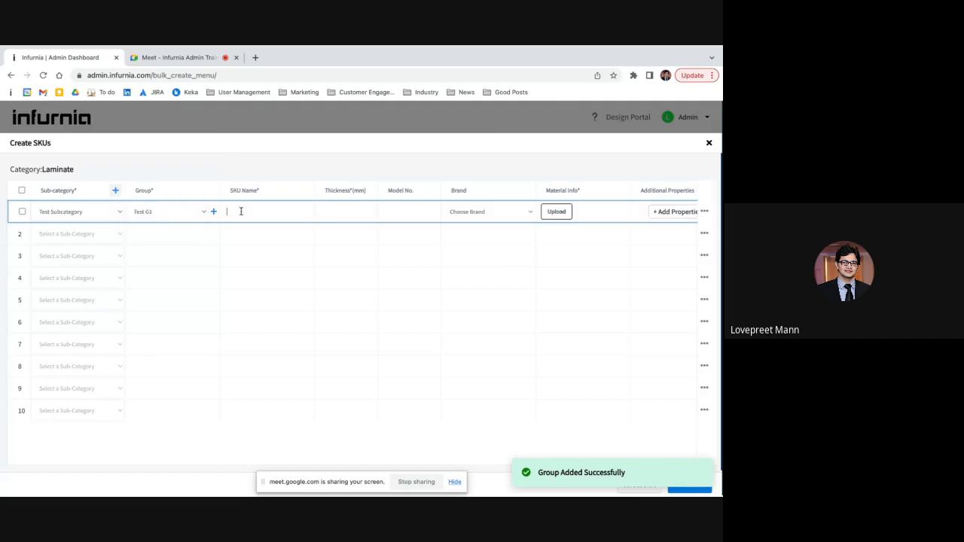
pyautogui.write('Test')
pyautogui.press('BackSpace')
pyautogui.press('BackSpace')
pyautogui.press('BackSpace')
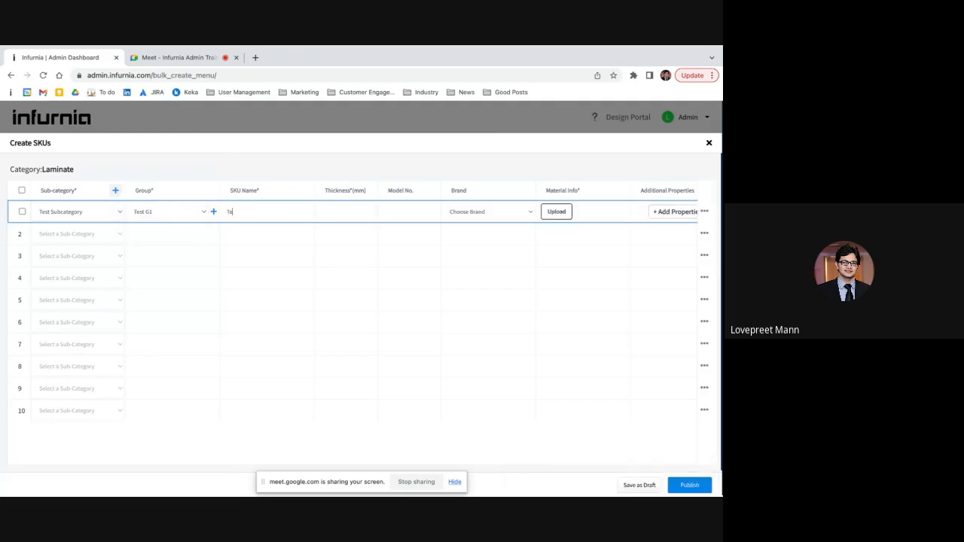
pyautogui.write('est G1 SKU')
pyautogui.press('Tab')
pyautogui.write('1')
# Set the SKU's model number to TG1101 and its brand to Merino Laminates
pyautogui.click(412, 210)
pyautogui.write('TG1101')
pyautogui.click(529, 218)
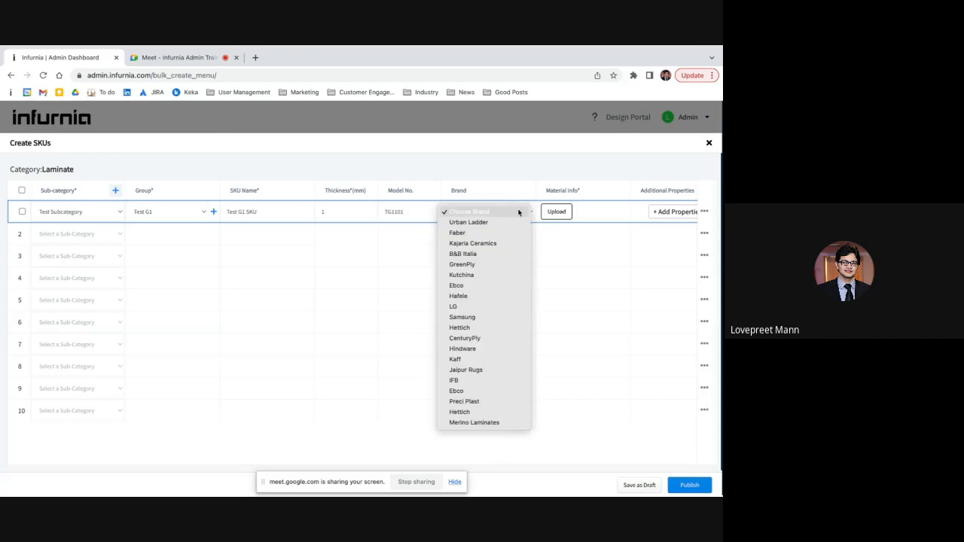
pyautogui.click(476, 424)
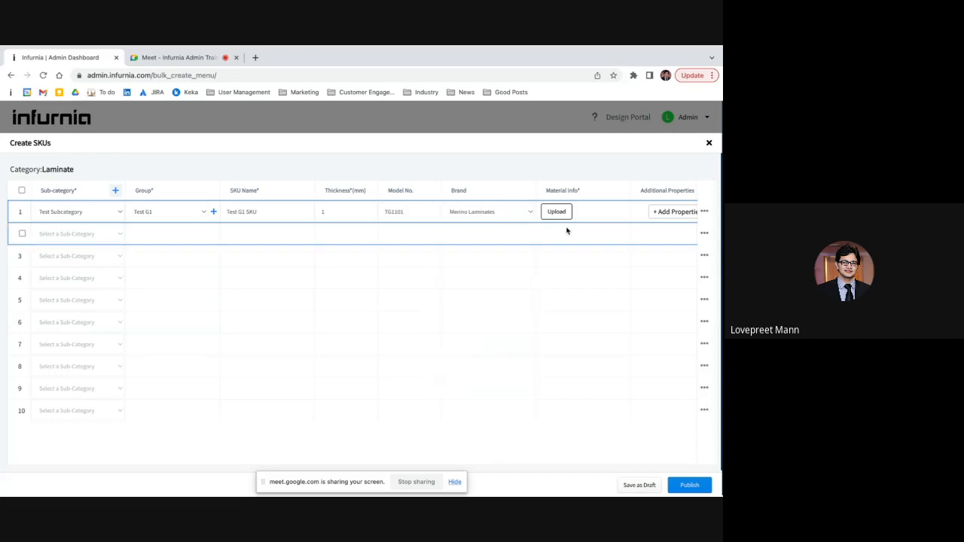
# Add the SKU's material from the Laminate template, using Ivory.jpg from the Admin Training folder as base texture
pyautogui.click(564, 217)
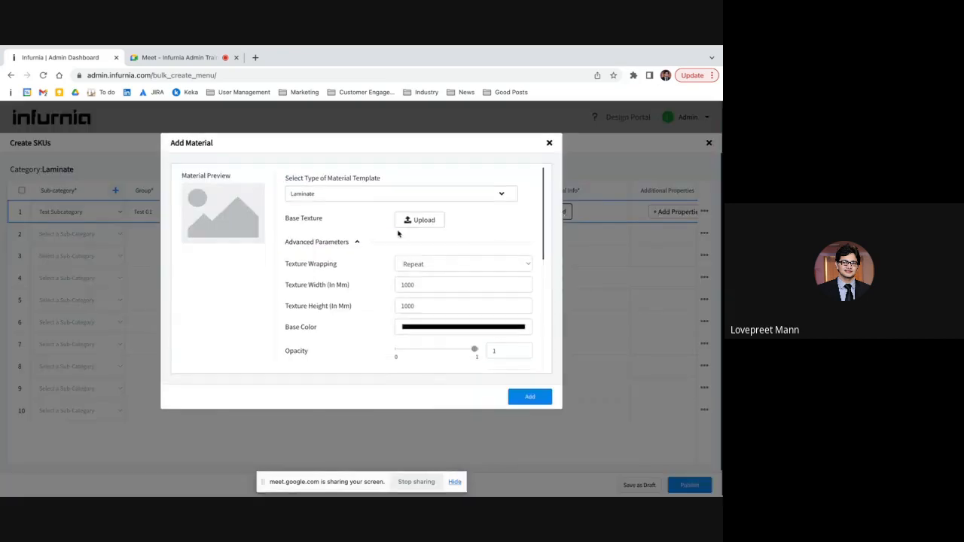
pyautogui.click(406, 223)
pyautogui.click(271, 285)
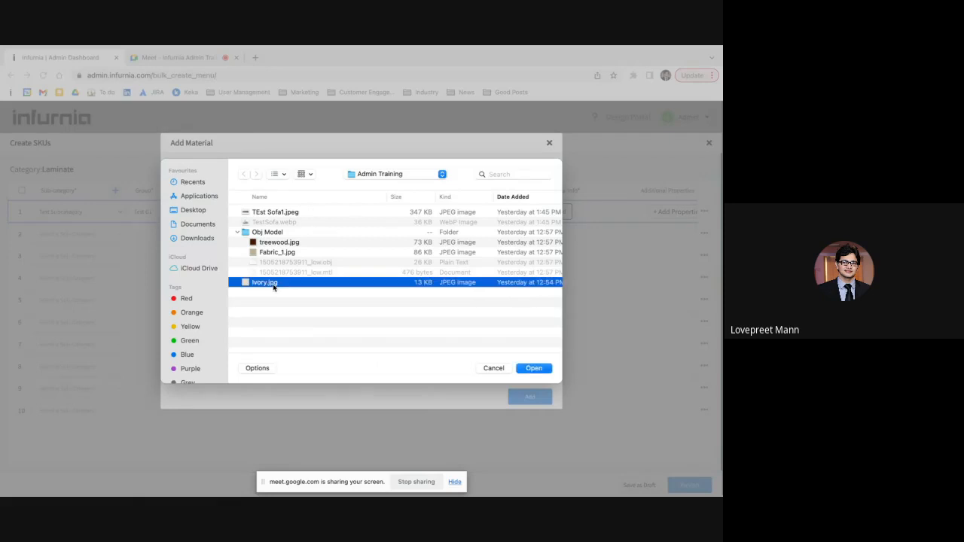
pyautogui.click(534, 369)
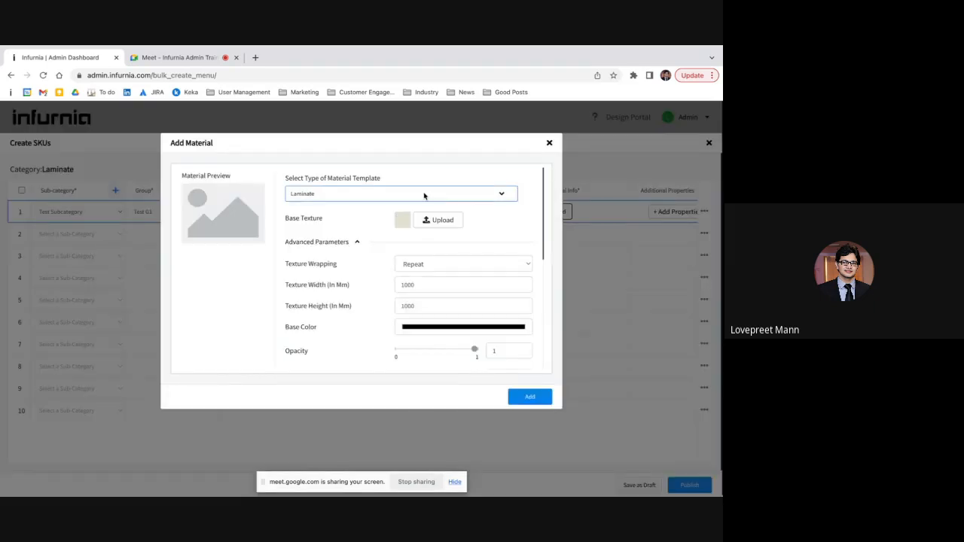
pyautogui.click(531, 397)
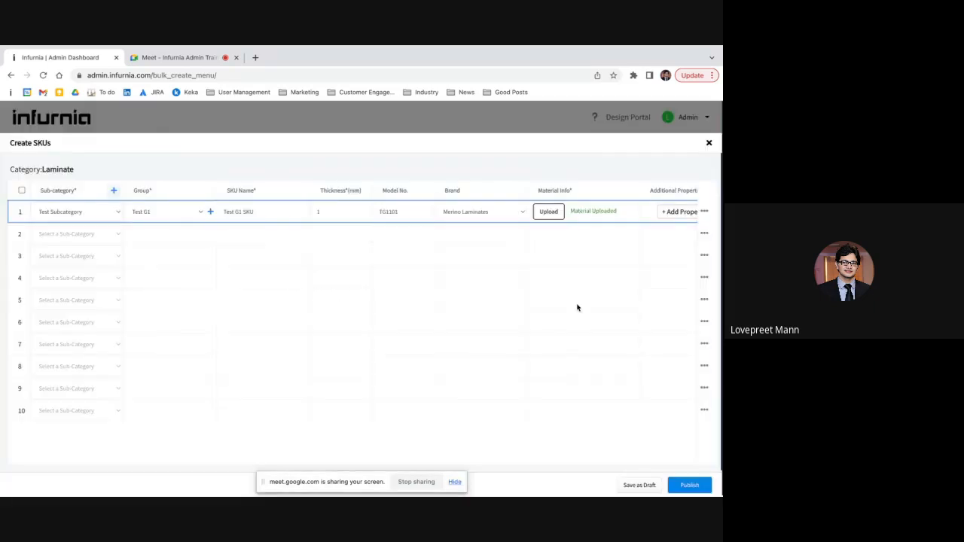
# Start a linked SKU entry for Test G1 SKU with division Hardware and category Edge Band
pyautogui.hscroll(5, 577, 306)
pyautogui.hscroll(3, 636, 220)
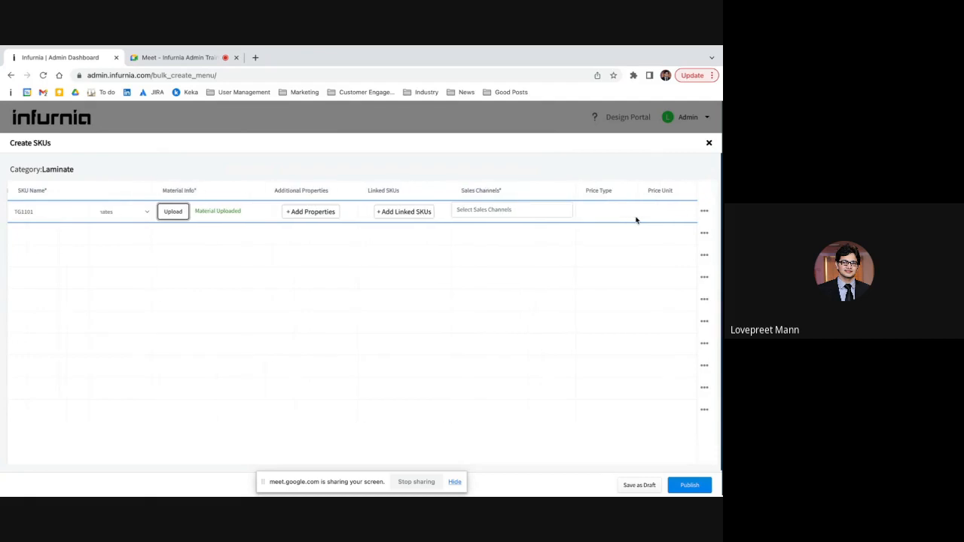
pyautogui.click(411, 214)
pyautogui.click(92, 190)
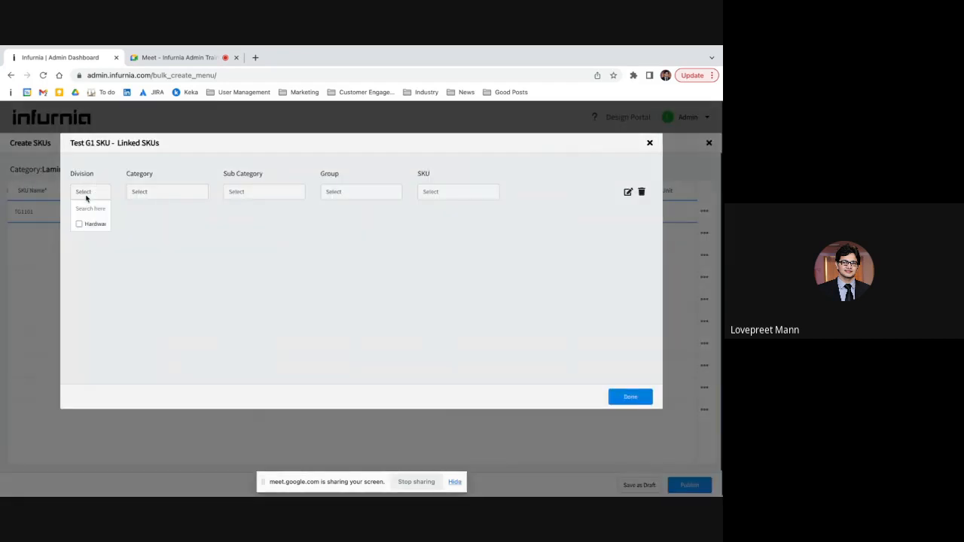
pyautogui.click(79, 223)
pyautogui.click(170, 193)
pyautogui.click(153, 223)
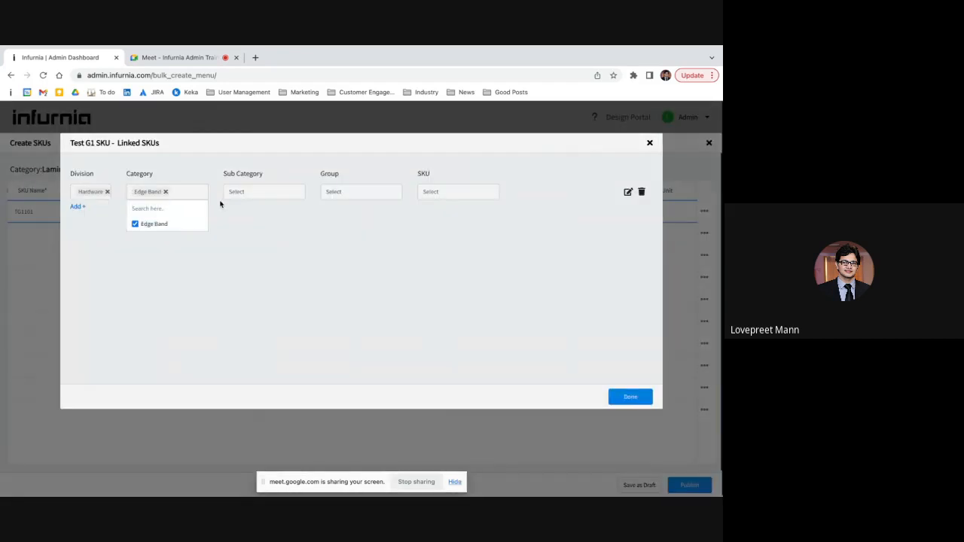
# Complete the linked SKU entry with sub category Edge Band, group Ivory and SKU 22x0.8, and save it
pyautogui.click(235, 196)
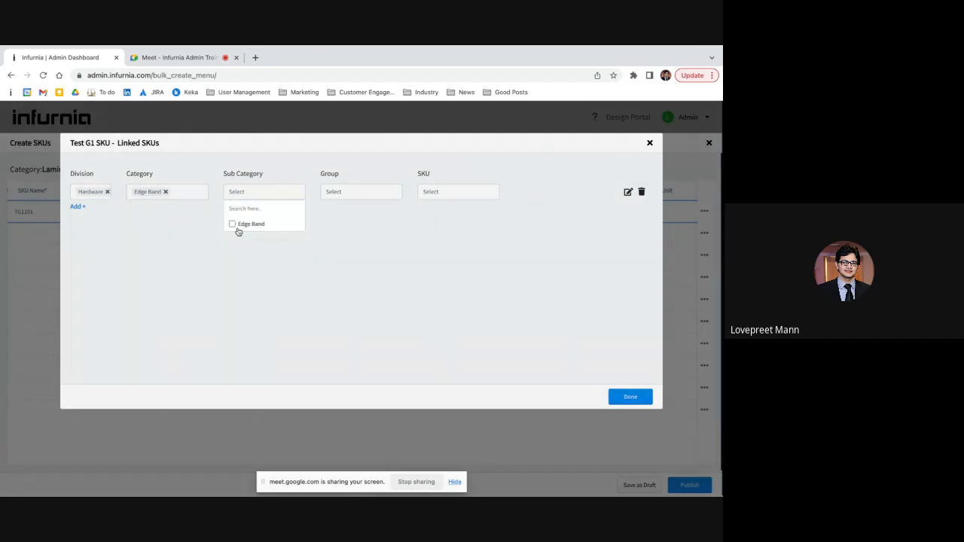
pyautogui.click(238, 228)
pyautogui.click(334, 193)
pyautogui.click(336, 226)
pyautogui.click(445, 193)
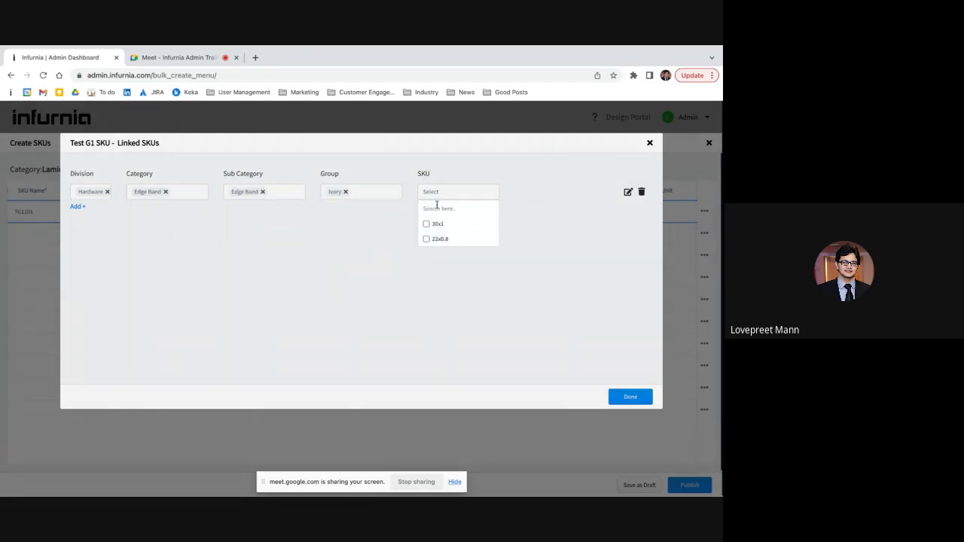
pyautogui.click(428, 252)
pyautogui.click(435, 198)
pyautogui.click(426, 239)
pyautogui.click(625, 399)
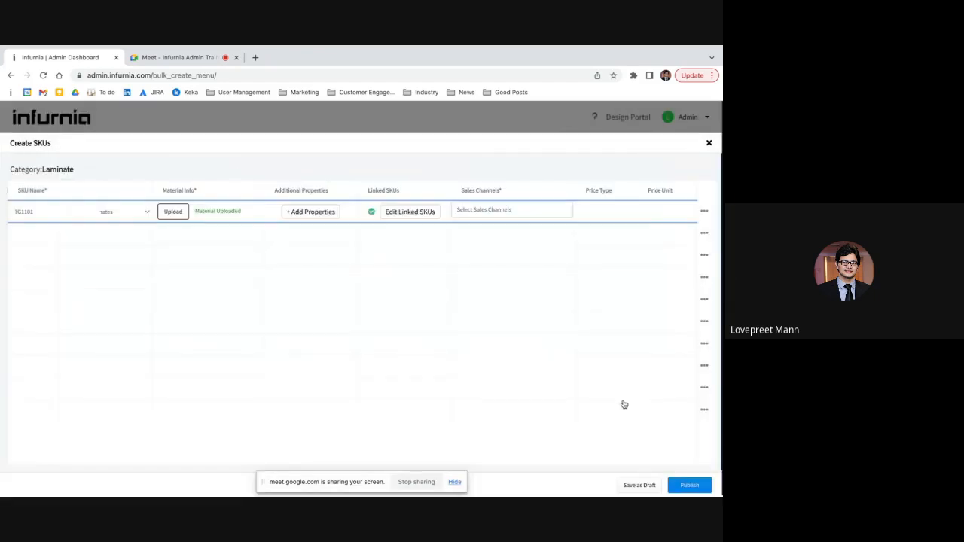
# Assign the Default Sales Channel to Test G1 SKU
pyautogui.click(479, 209)
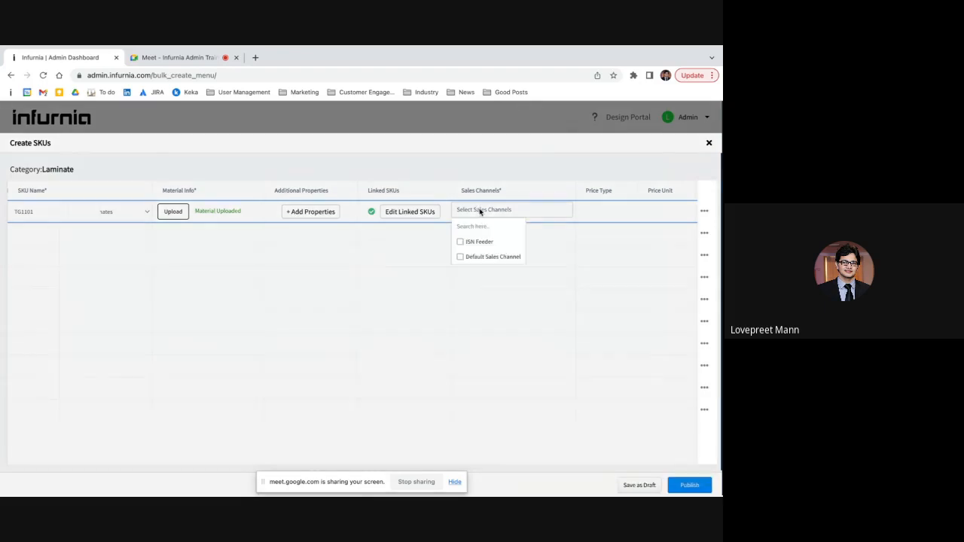
pyautogui.doubleClick(480, 210)
pyautogui.click(466, 257)
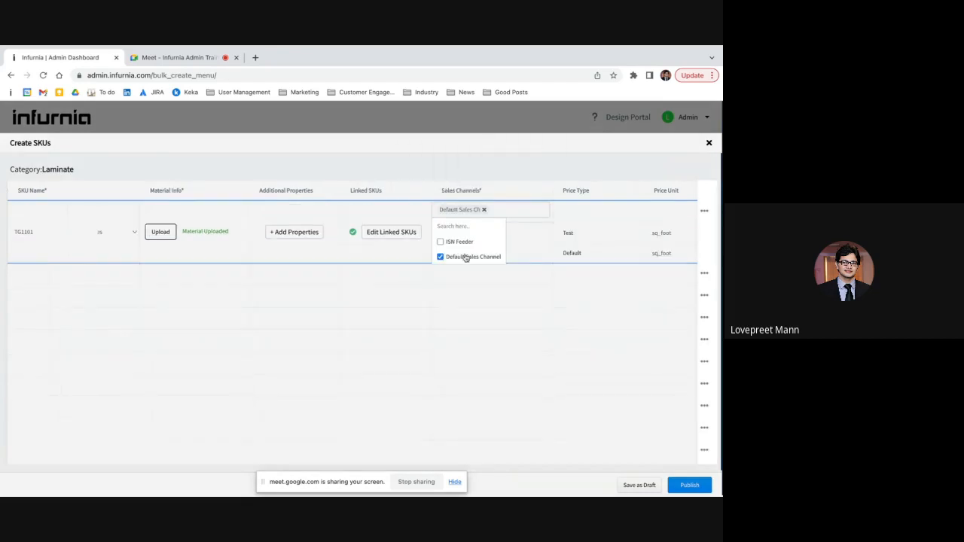
pyautogui.click(564, 229)
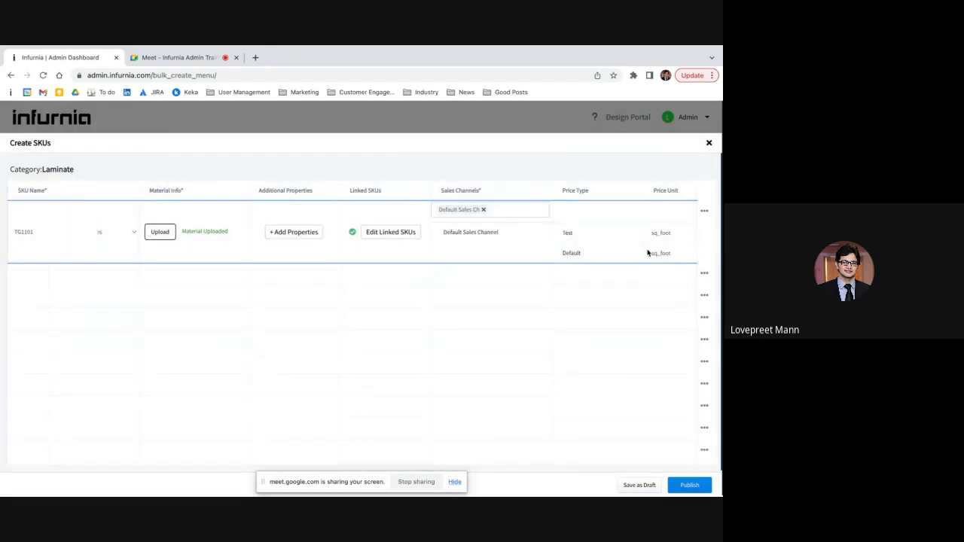
pyautogui.hscroll(5, 647, 253)
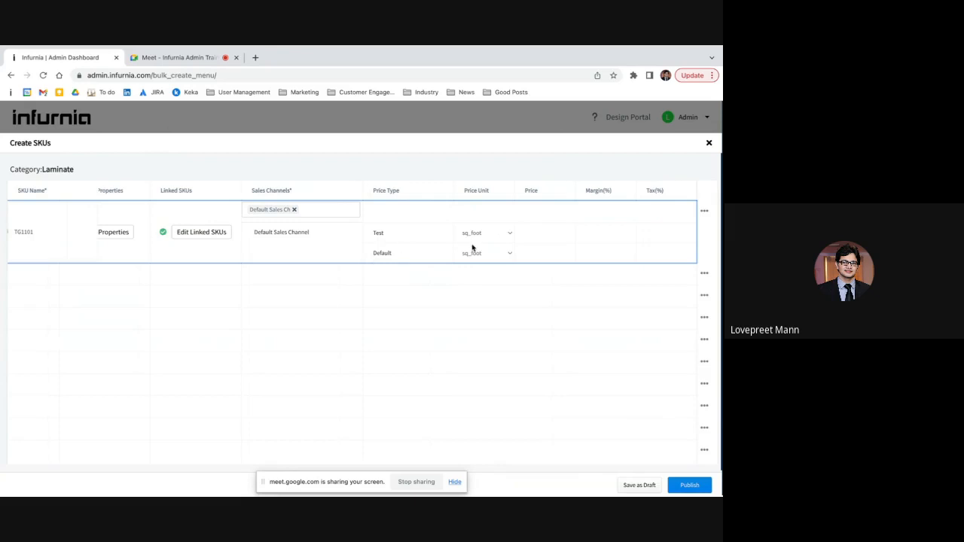
pyautogui.hscroll(-10, 472, 248)
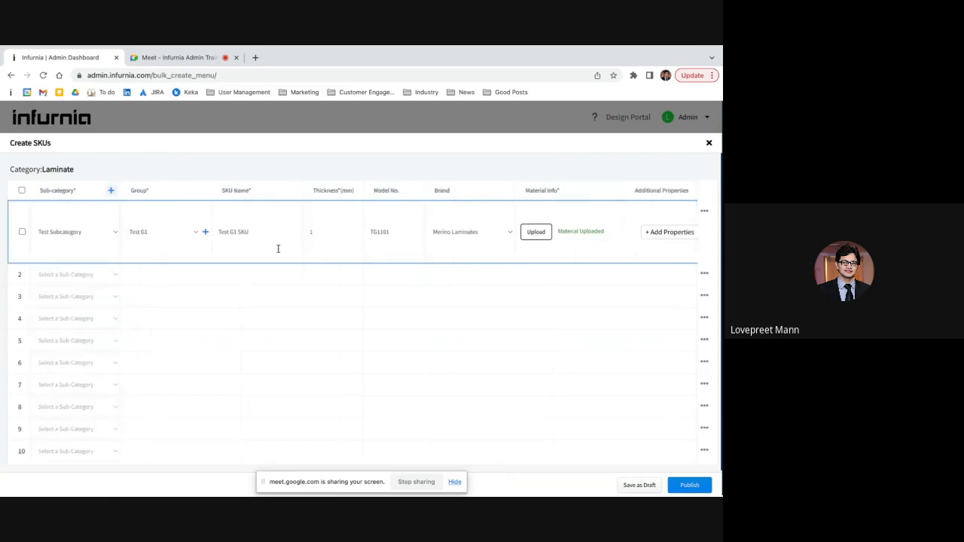
# Duplicate the Test G1 SKU row and name the clone Test G2 SKU
pyautogui.hscroll(10, 278, 249)
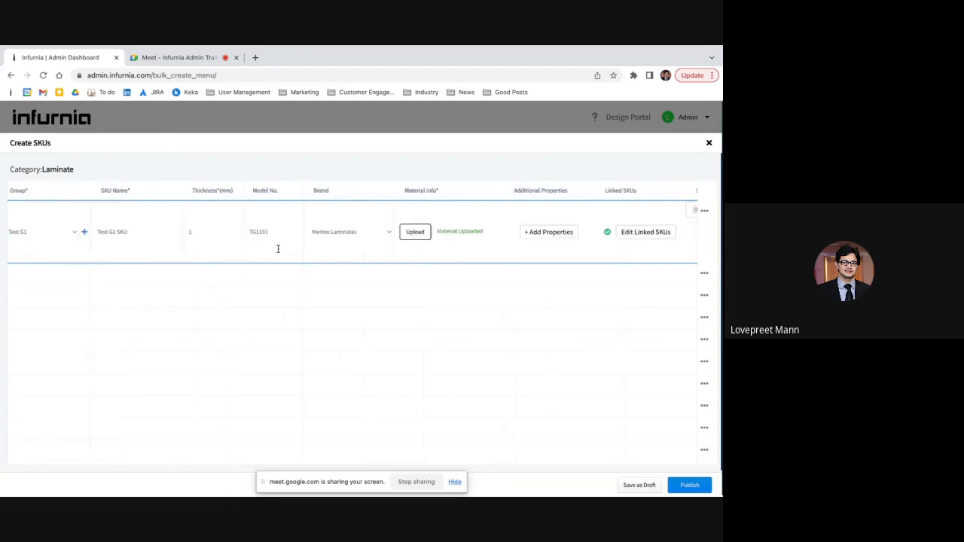
pyautogui.hscroll(-8, 278, 251)
pyautogui.hscroll(-3, 278, 250)
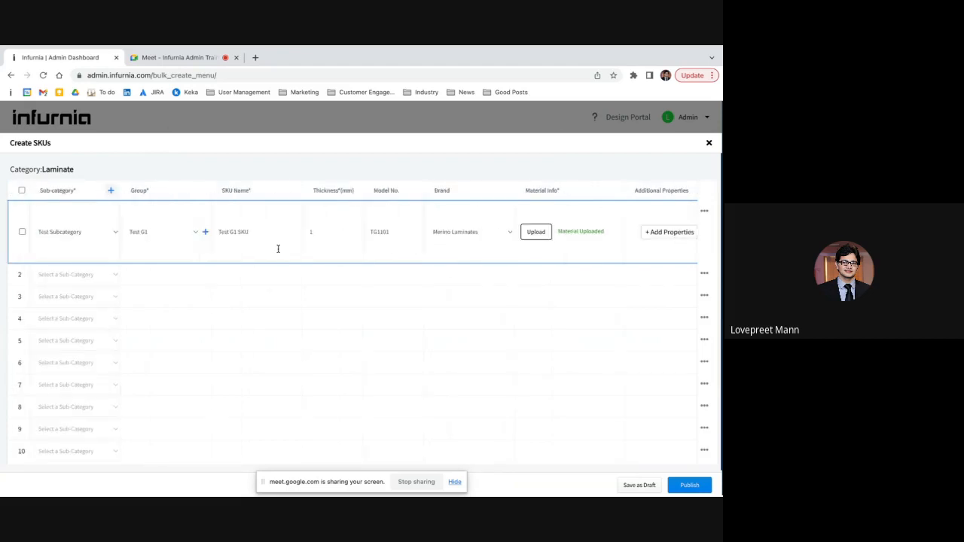
pyautogui.click(704, 214)
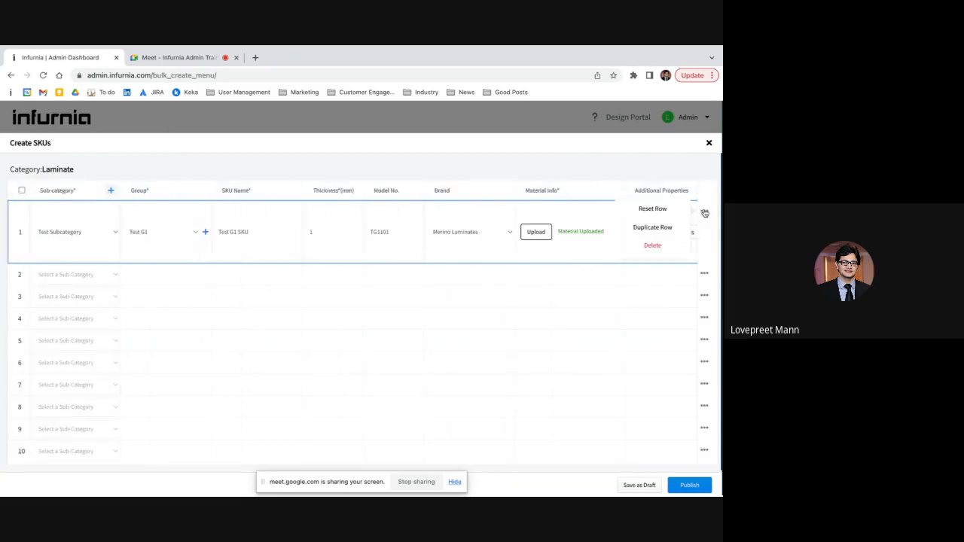
pyautogui.click(658, 227)
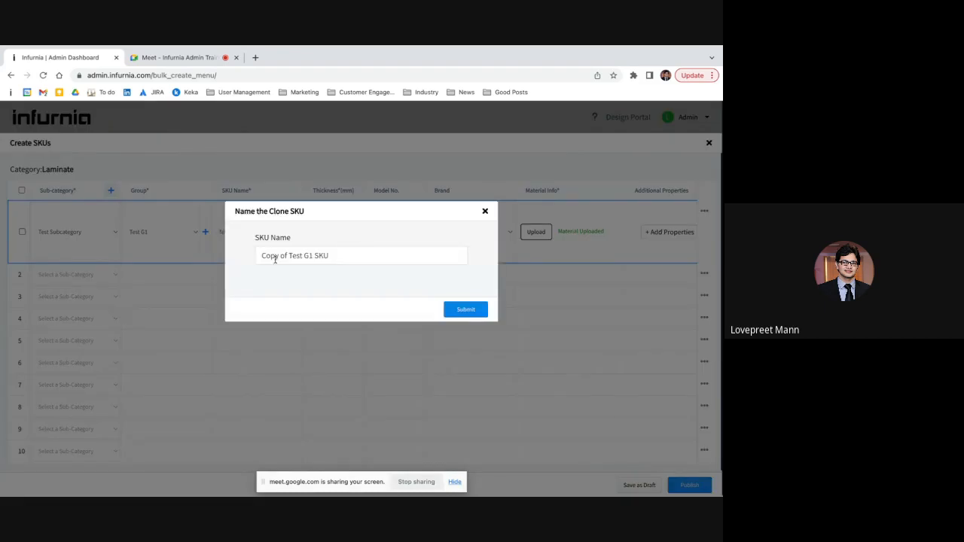
pyautogui.moveTo(288, 256); pyautogui.dragTo(261, 255)
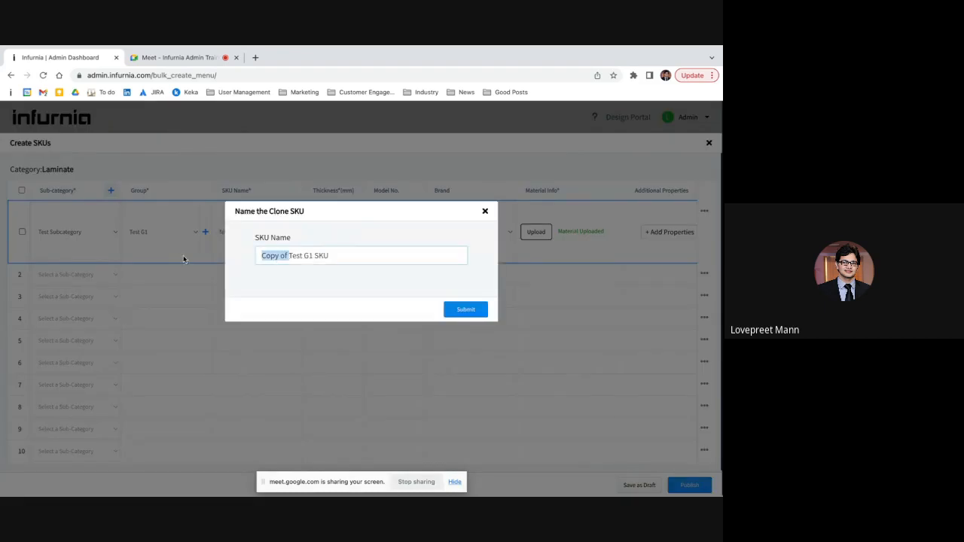
pyautogui.press('BackSpace')
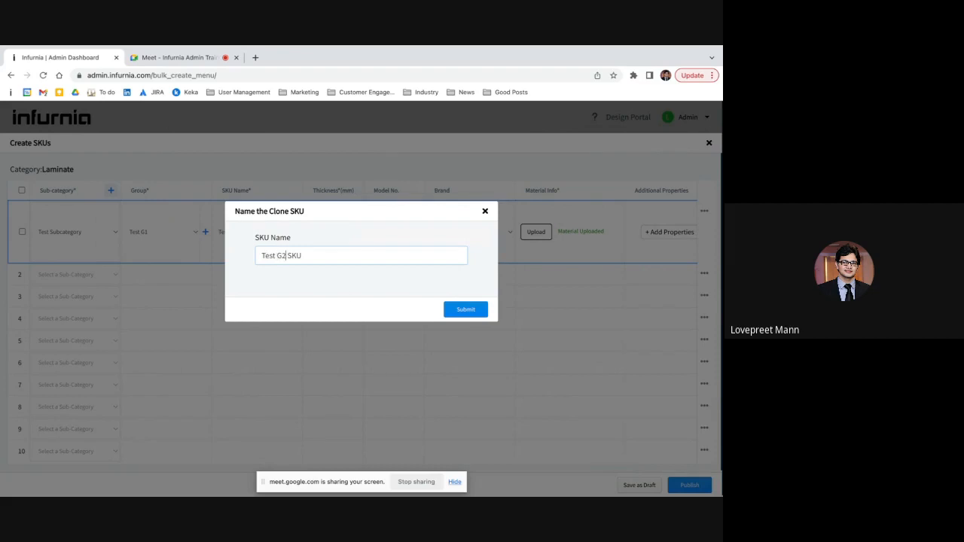
pyautogui.click(449, 308)
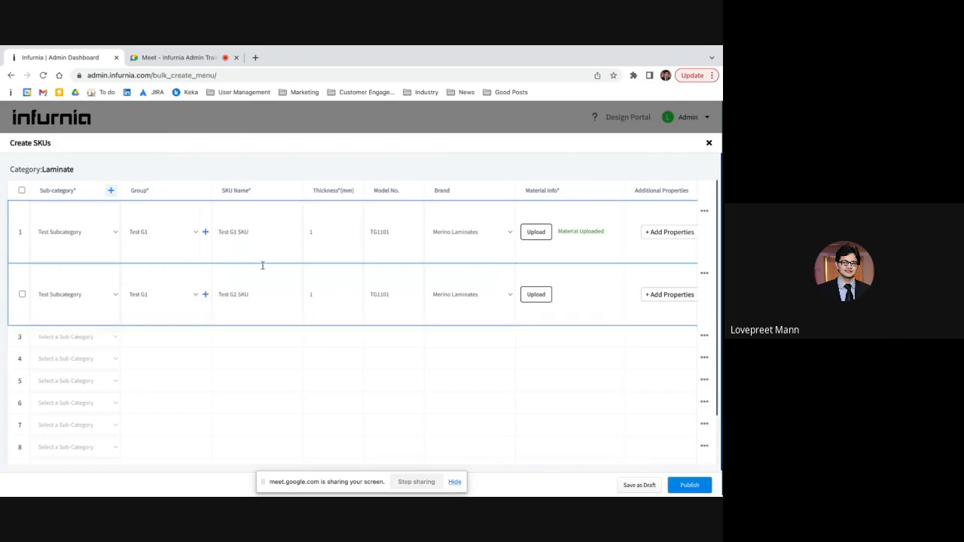
# Set Test G2 SKU's model number to TG2101 and add its material with treewood.jpg as base texture
pyautogui.click(397, 296)
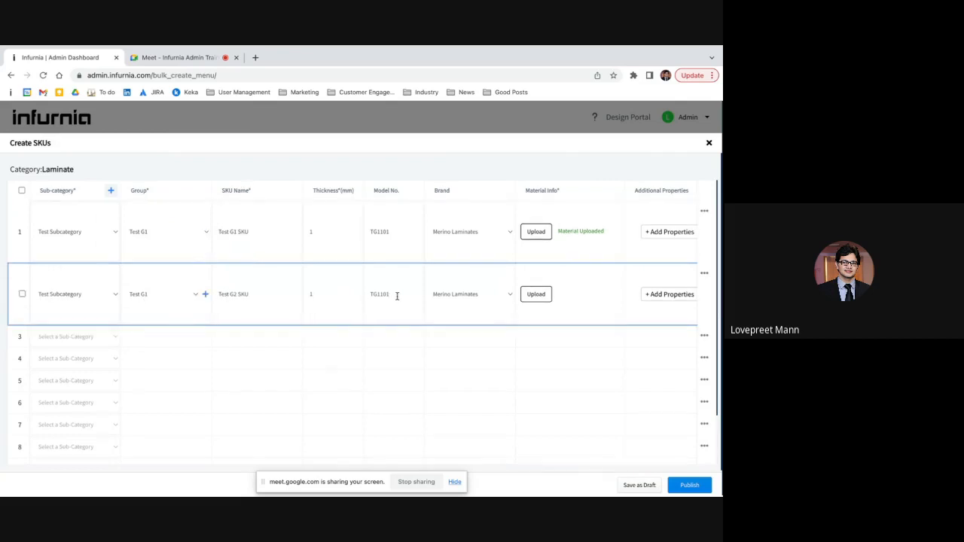
pyautogui.press('BackSpace')
pyautogui.click(540, 297)
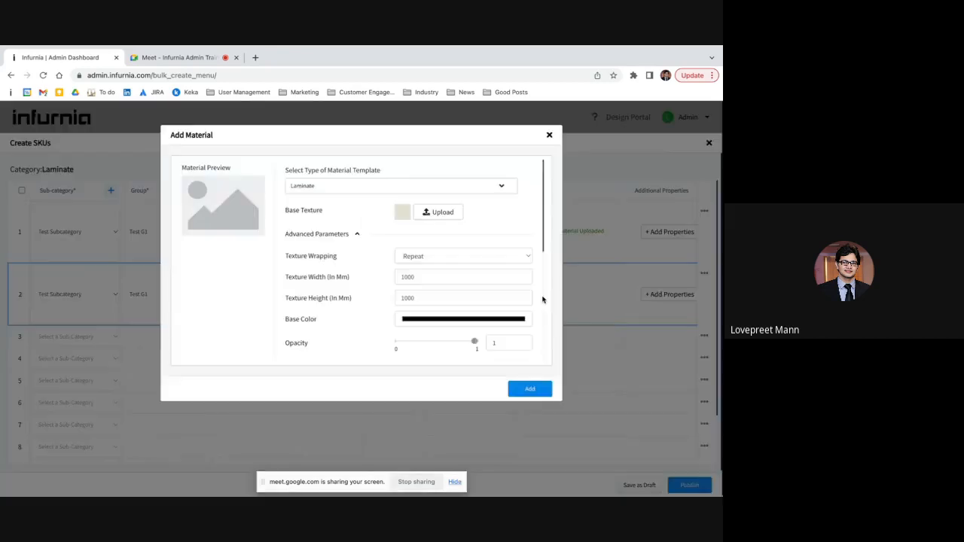
pyautogui.click(437, 221)
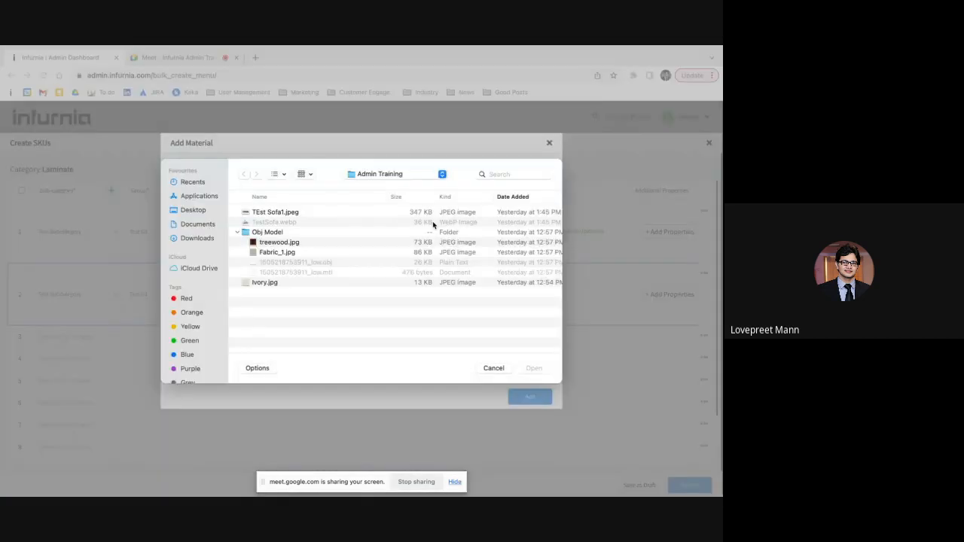
pyautogui.doubleClick(275, 252)
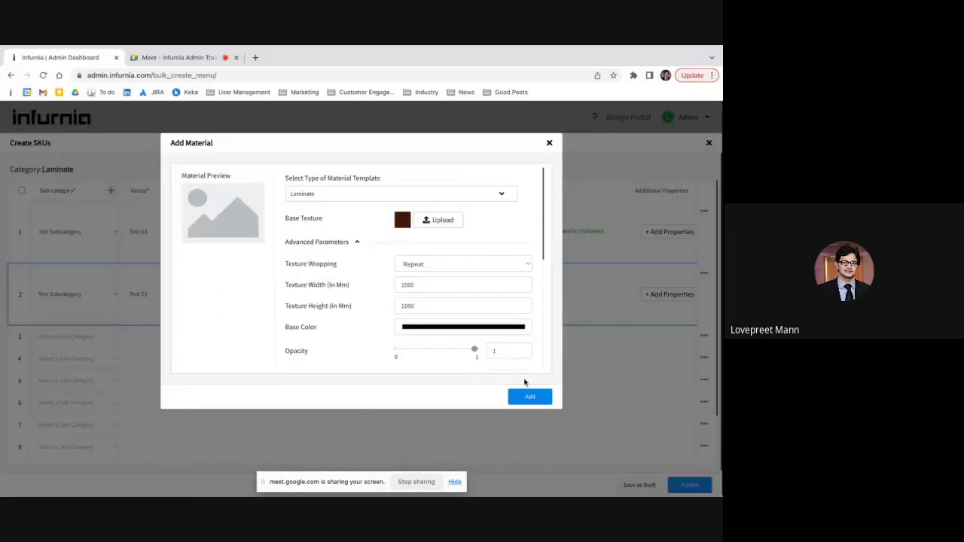
pyautogui.click(525, 396)
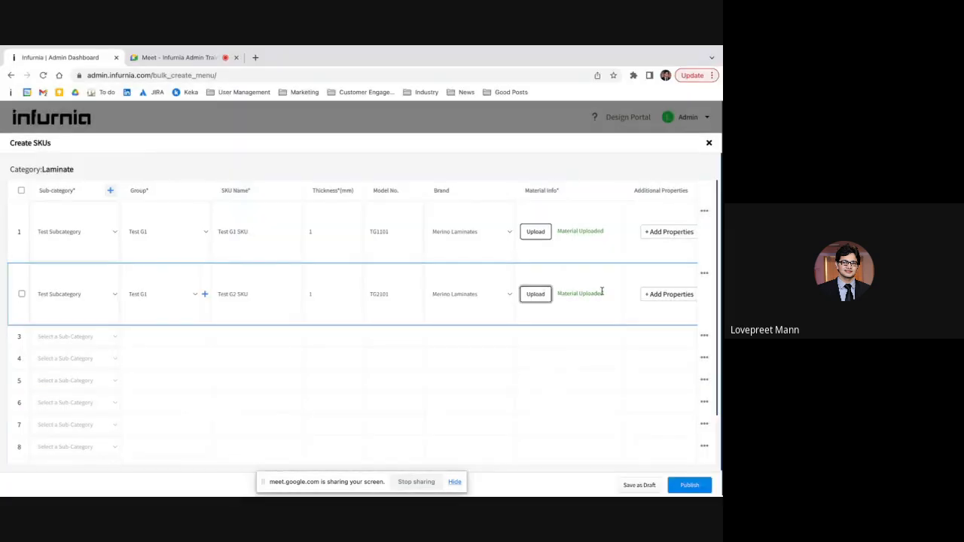
# Create a SKU group named Test G2 and assign it to the Test G2 SKU row
pyautogui.hscroll(5, 600, 290)
pyautogui.hscroll(-5, 618, 321)
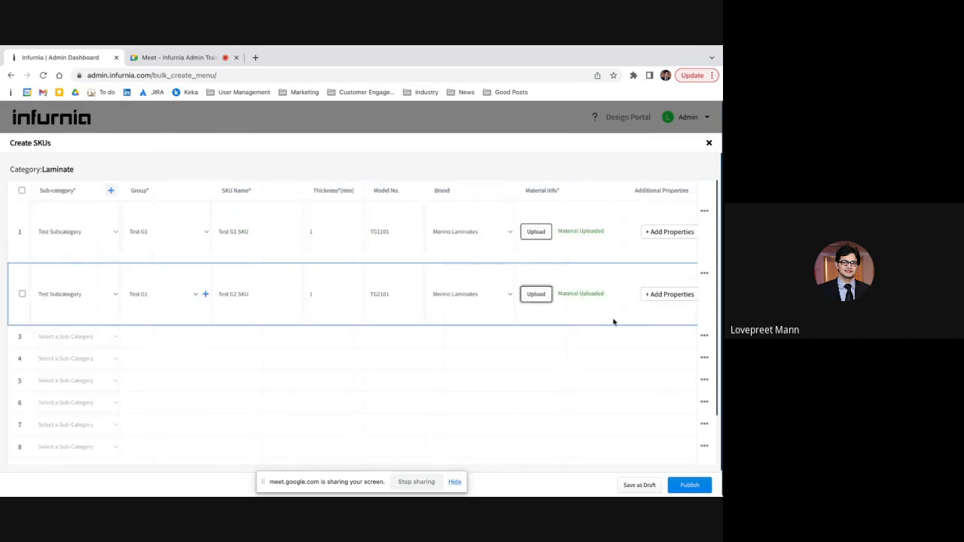
pyautogui.click(204, 296)
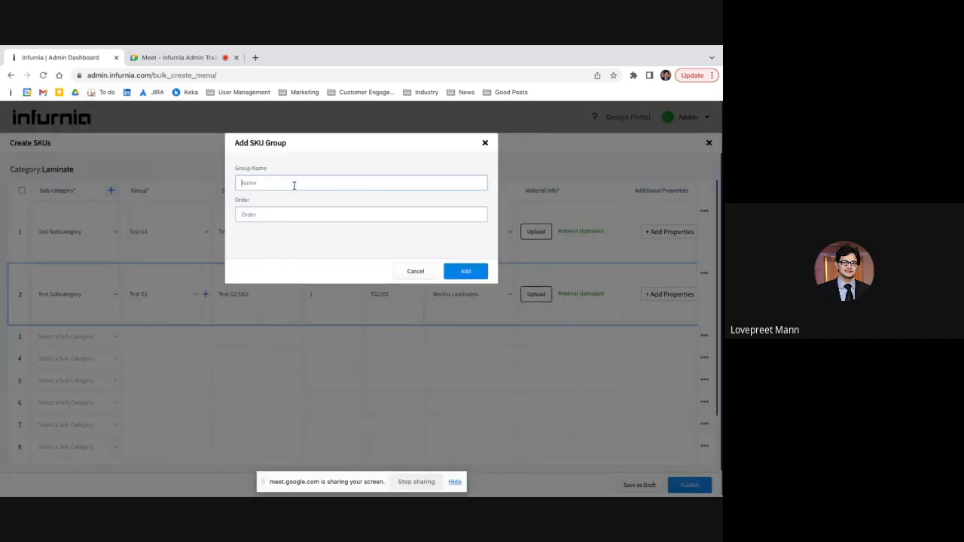
pyautogui.write('TeE')
pyautogui.press('BackSpace')
pyautogui.press('BackSpace')
pyautogui.write('est G2')
pyautogui.click(458, 271)
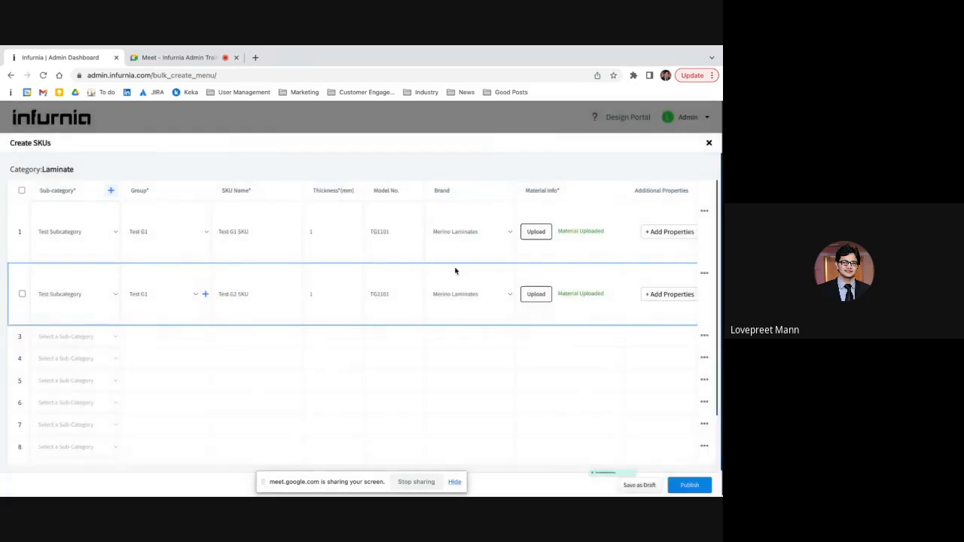
pyautogui.click(156, 296)
pyautogui.click(161, 304)
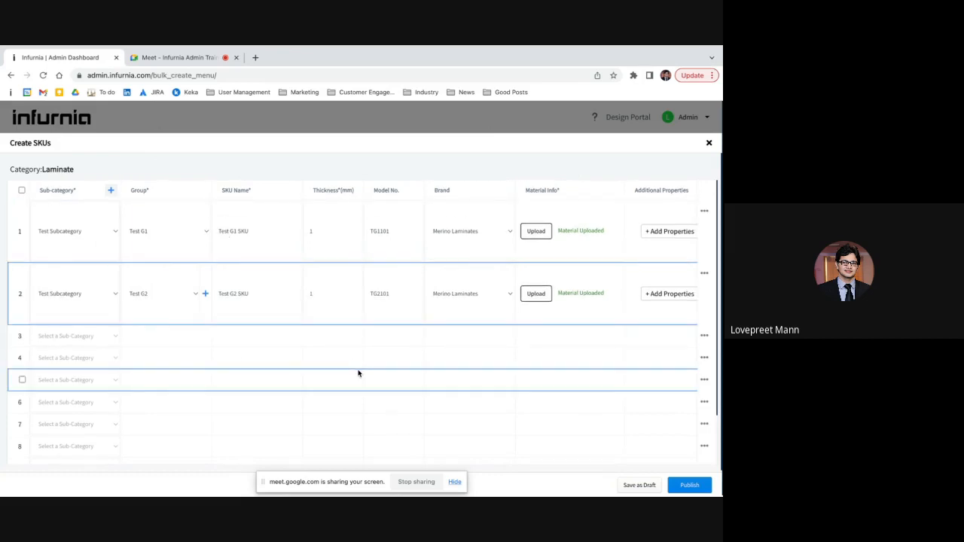
# Save both laminate SKUs as a draft and close the bulk creation sheet
pyautogui.click(640, 487)
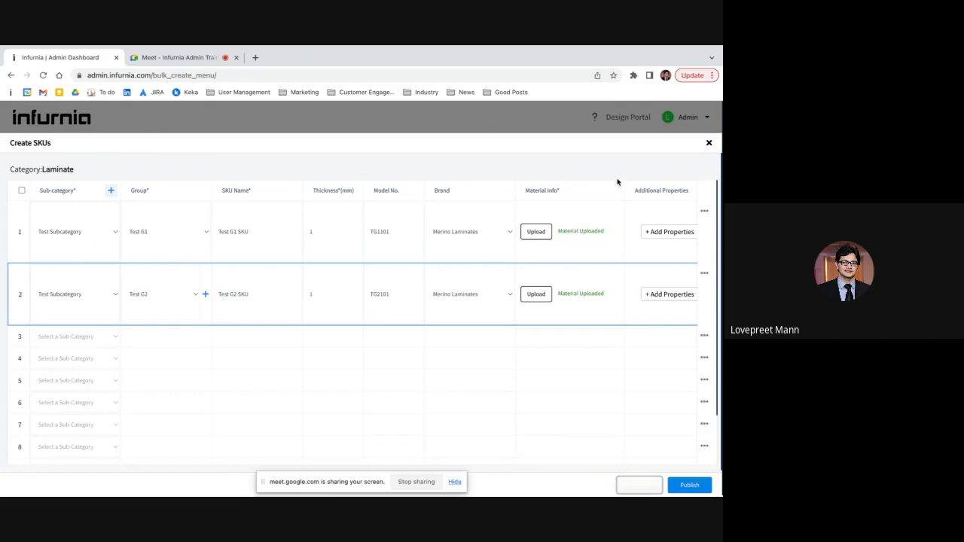
pyautogui.click(710, 144)
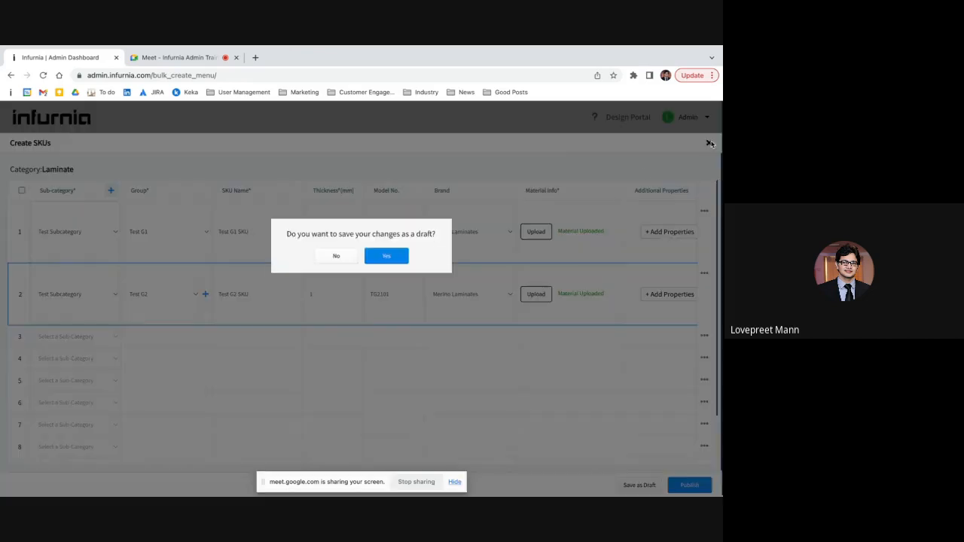
pyautogui.click(376, 262)
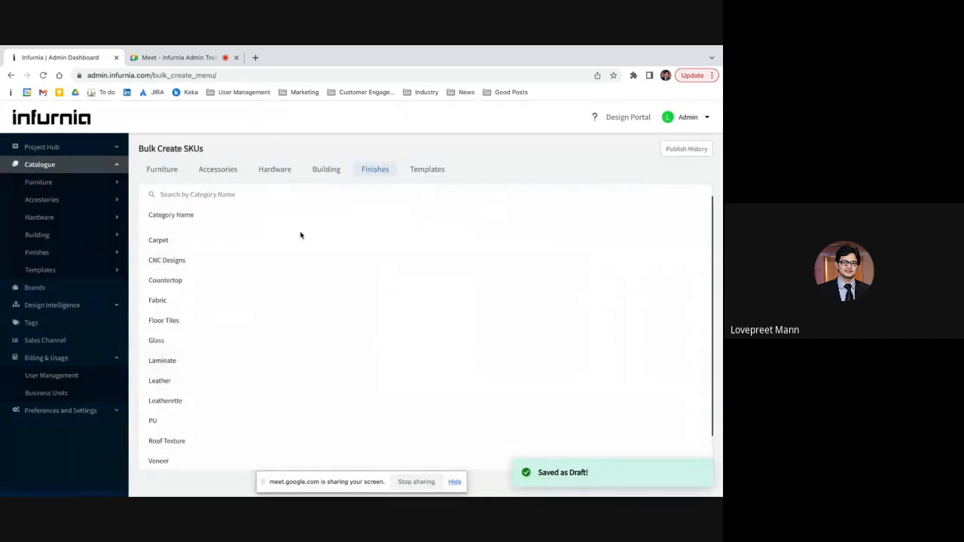
# Reopen the saved Laminate draft for editing and review its SKU rows
pyautogui.moveTo(168, 359)
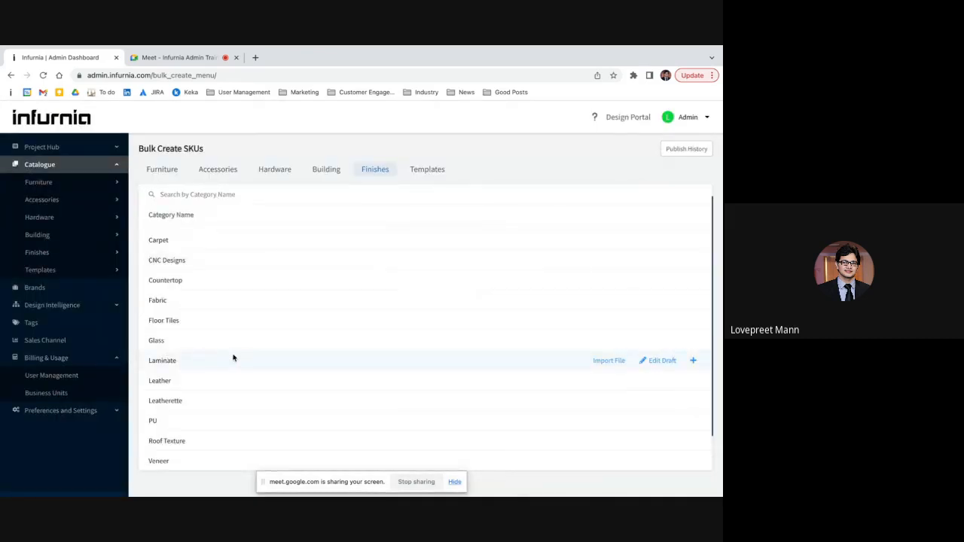
pyautogui.click(667, 362)
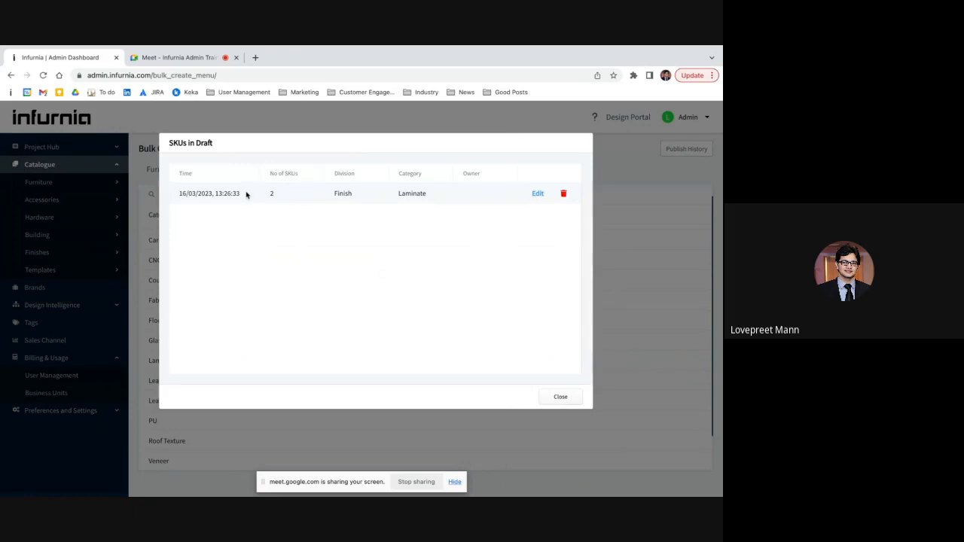
pyautogui.click(536, 195)
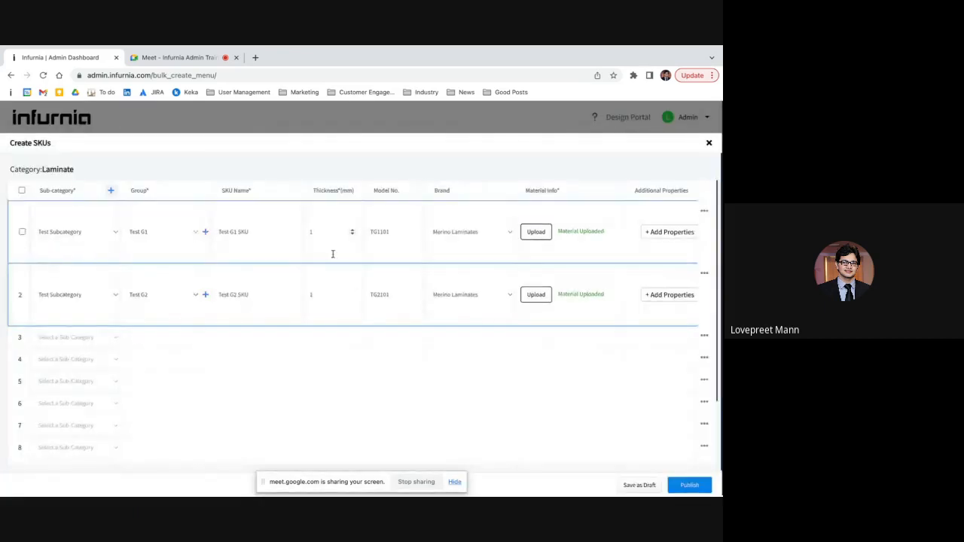
pyautogui.hscroll(10, 335, 255)
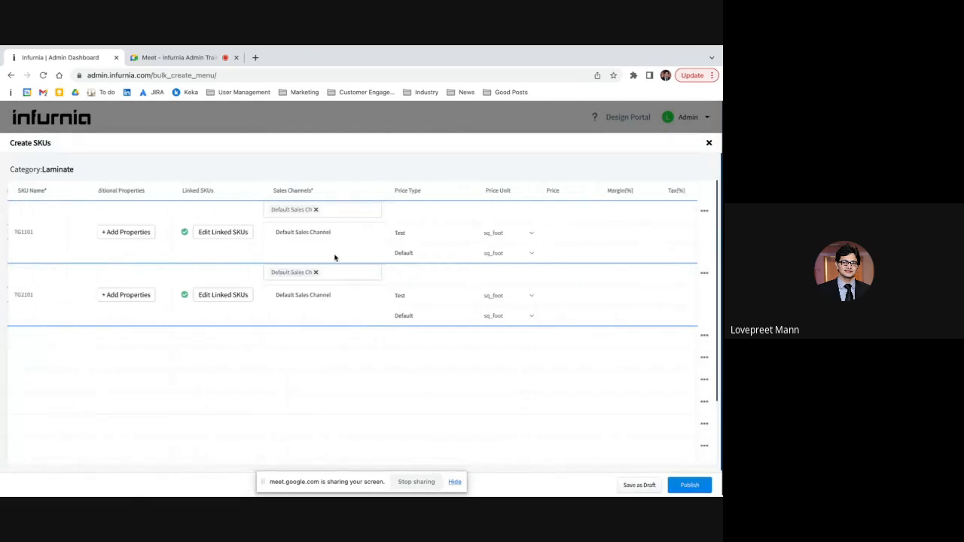
pyautogui.hscroll(-10, 335, 258)
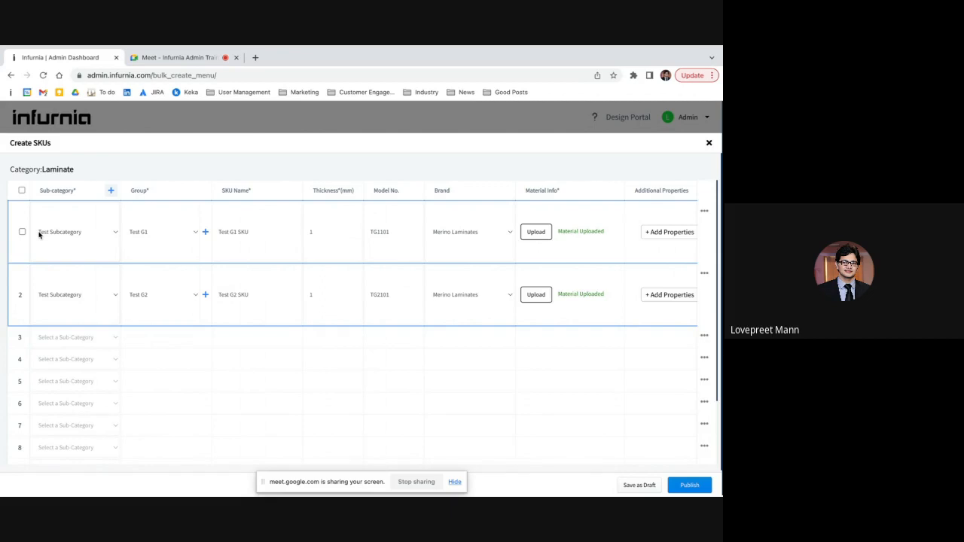
# Select only the Test G1 SKU and Test G2 SKU rows in the draft
pyautogui.click(22, 192)
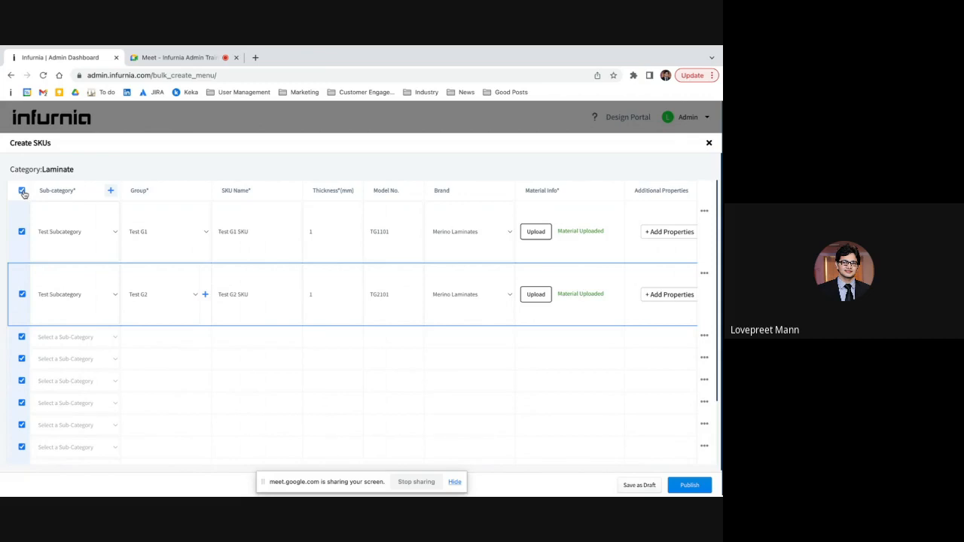
pyautogui.click(22, 191)
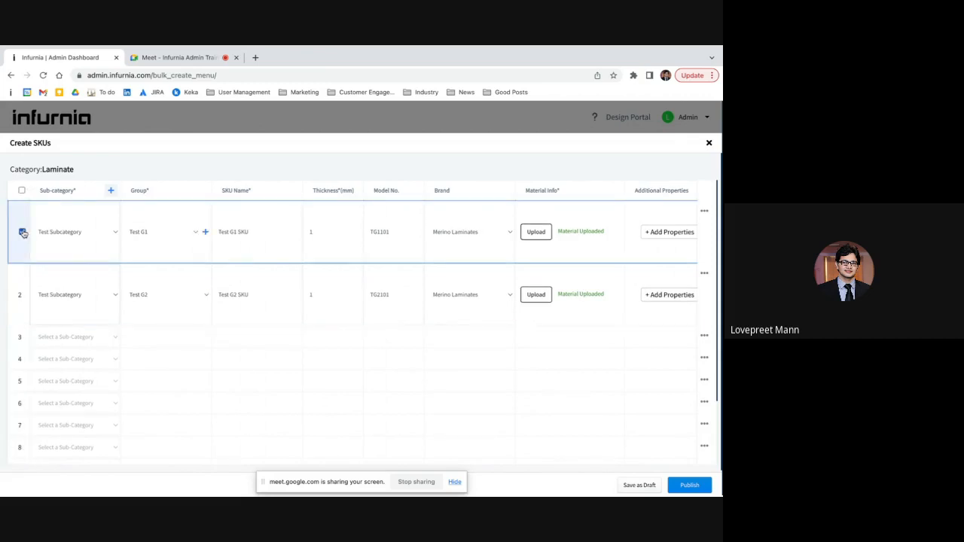
pyautogui.click(22, 233)
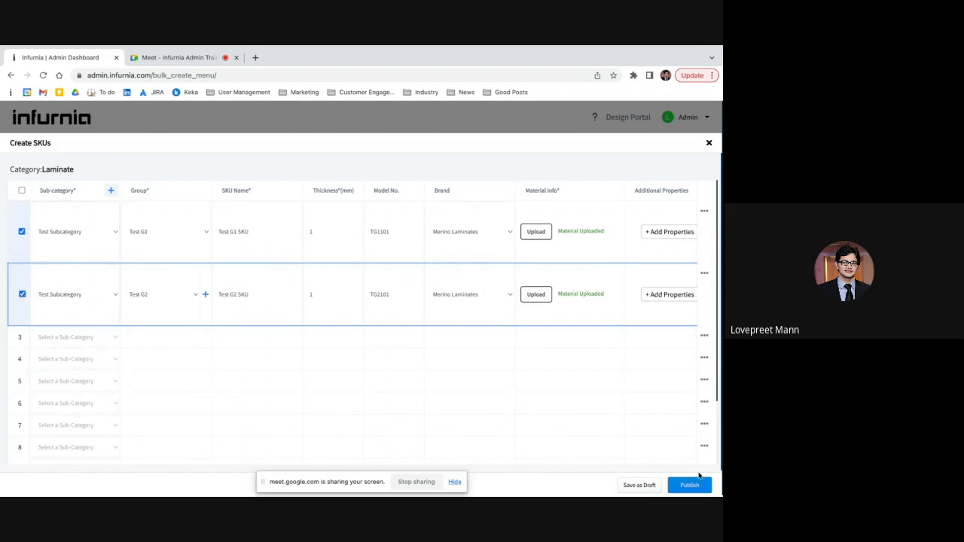
# Publish the two selected Laminate SKUs with a copy of the published file exported, and dismiss the download notice
pyautogui.click(690, 486)
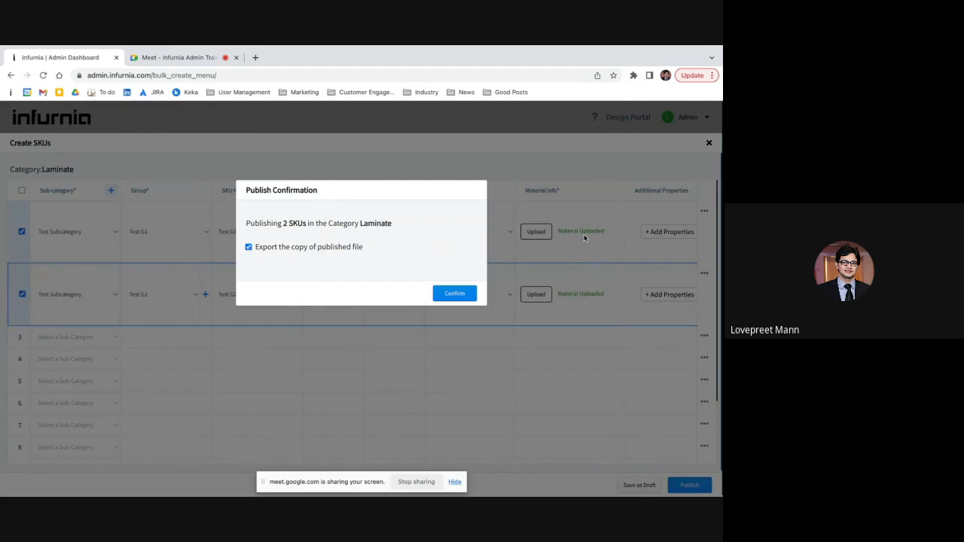
pyautogui.click(248, 248)
pyautogui.click(249, 247)
pyautogui.click(460, 294)
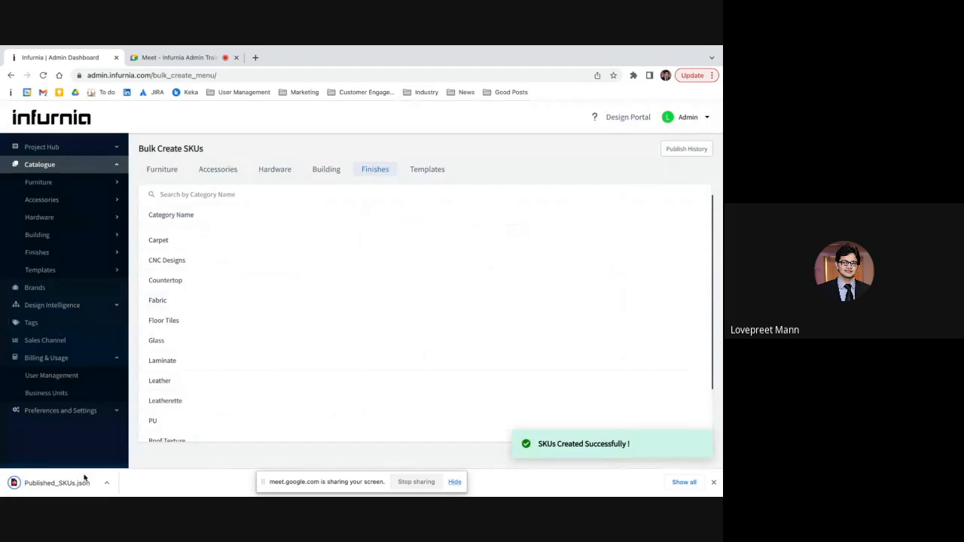
pyautogui.click(715, 482)
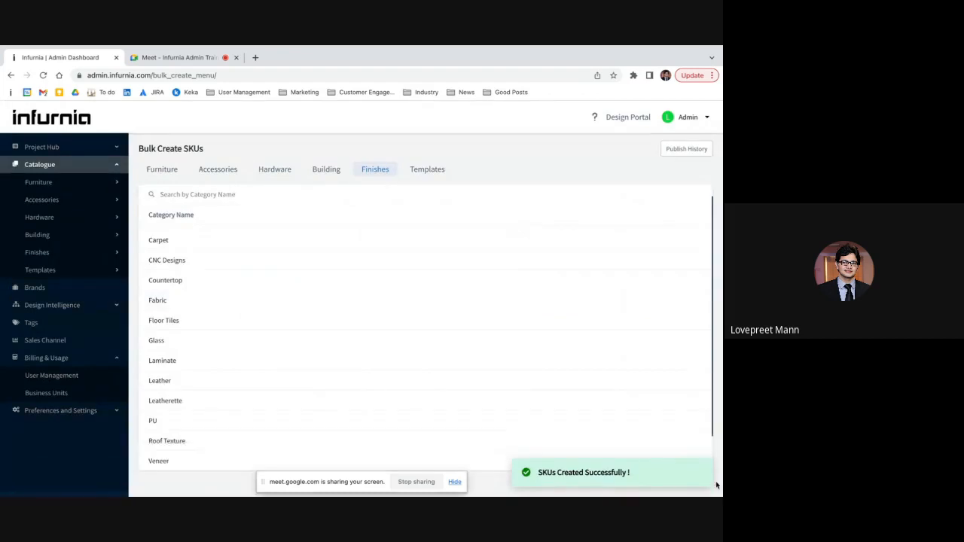
# View the published SKUs in the Laminate finish's Test Subcategory and check the available bulk actions
pyautogui.click(41, 253)
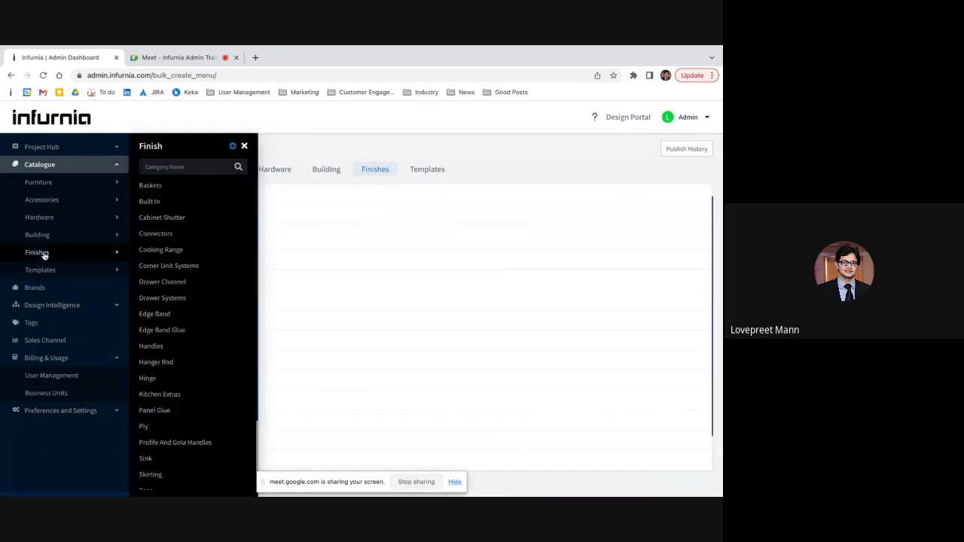
pyautogui.click(156, 298)
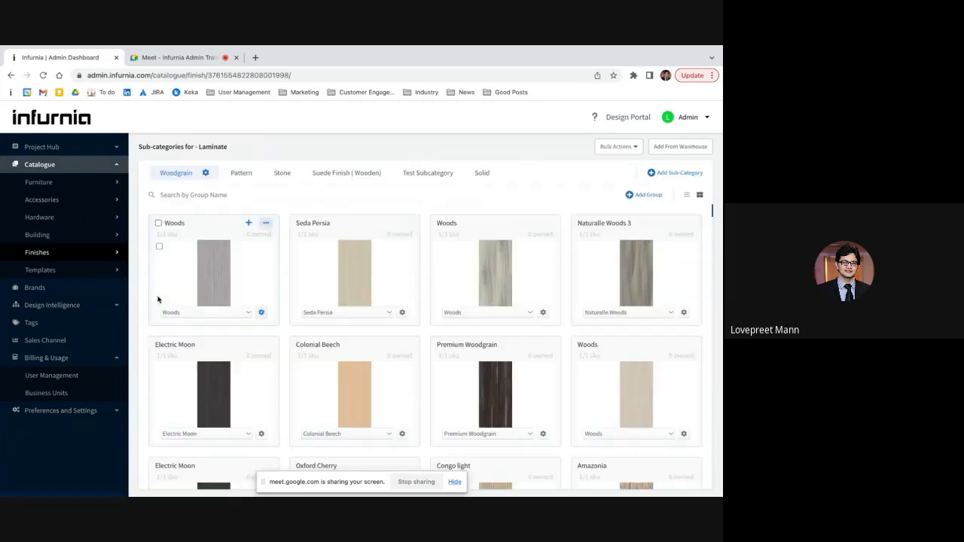
pyautogui.click(430, 173)
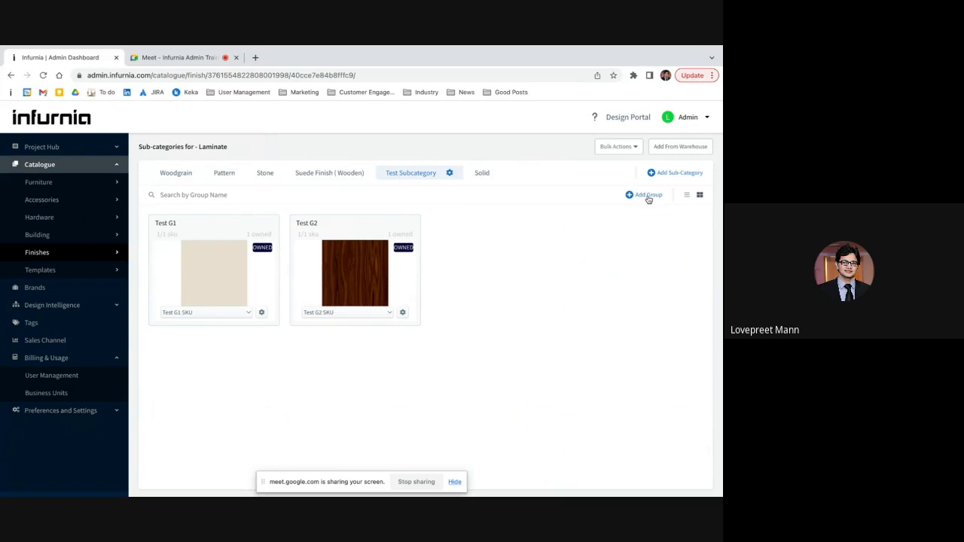
pyautogui.click(624, 146)
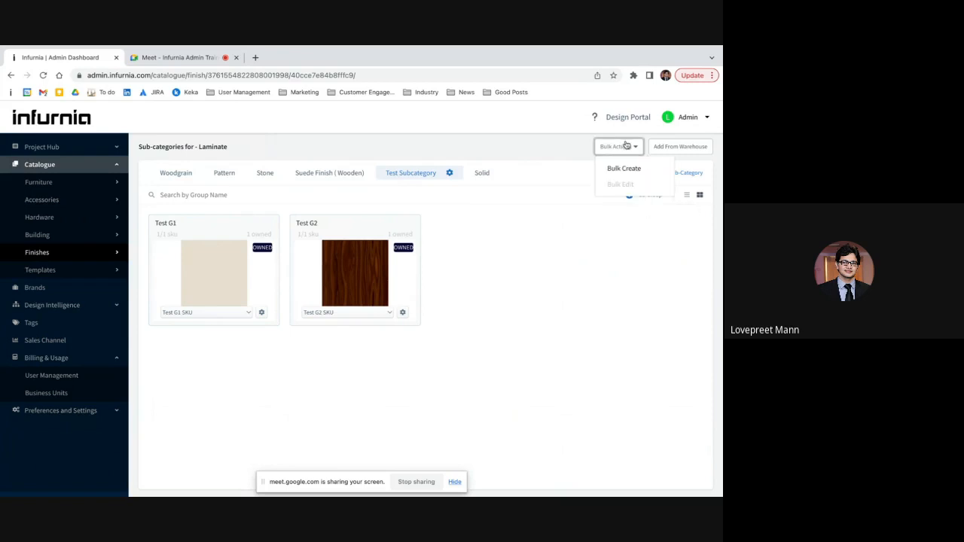
pyautogui.click(544, 156)
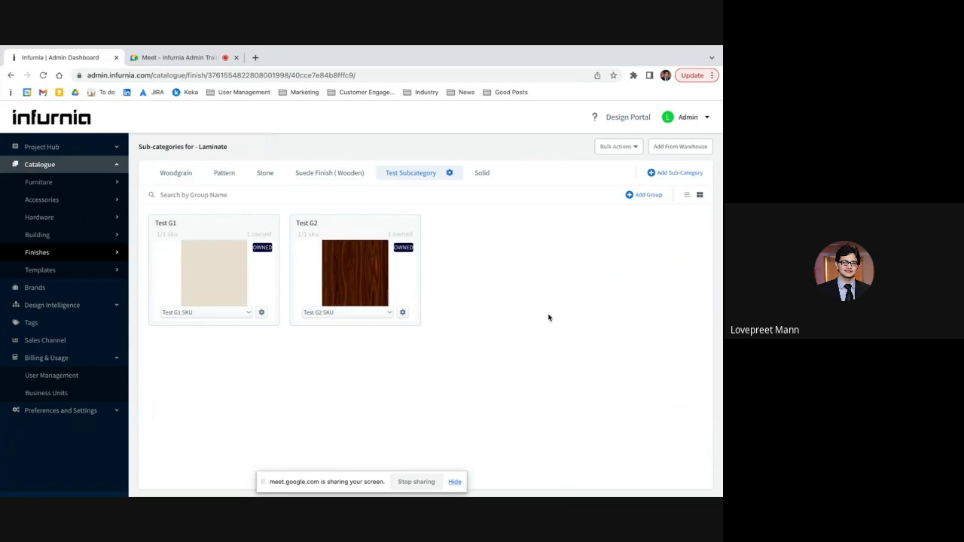
# Browse the Drawer Basket sub-category of the Baskets hardware and check the SKU options available for Cutlery Basket
pyautogui.moveTo(306, 244)
pyautogui.click(59, 221)
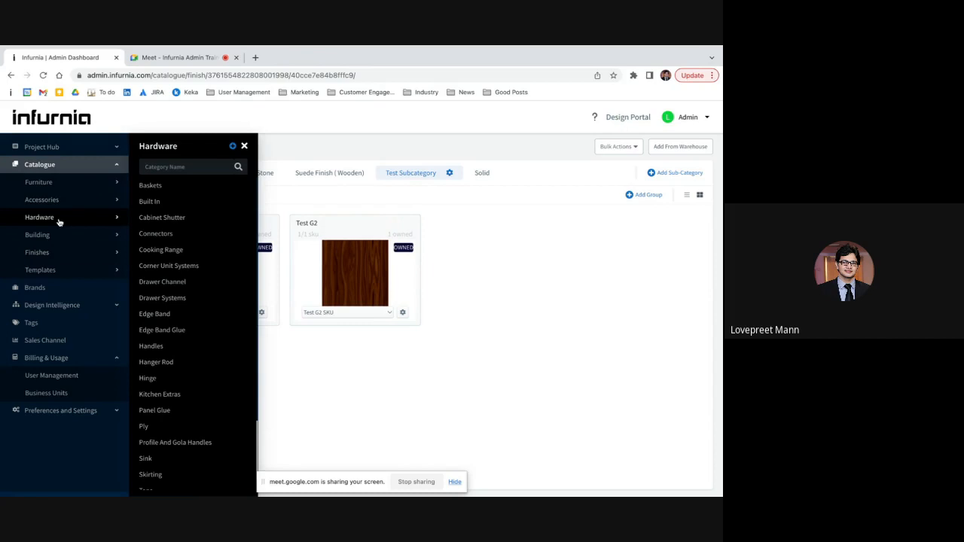
pyautogui.click(166, 188)
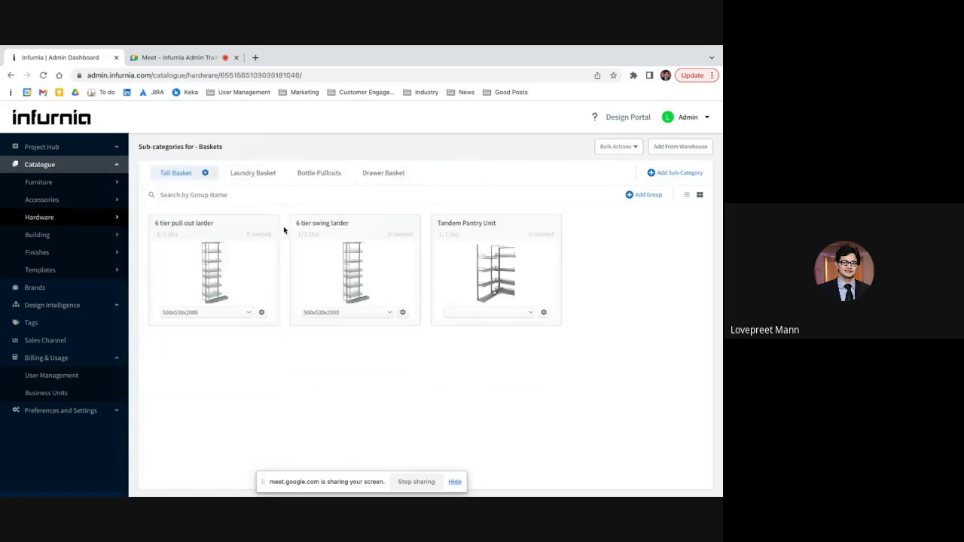
pyautogui.click(370, 174)
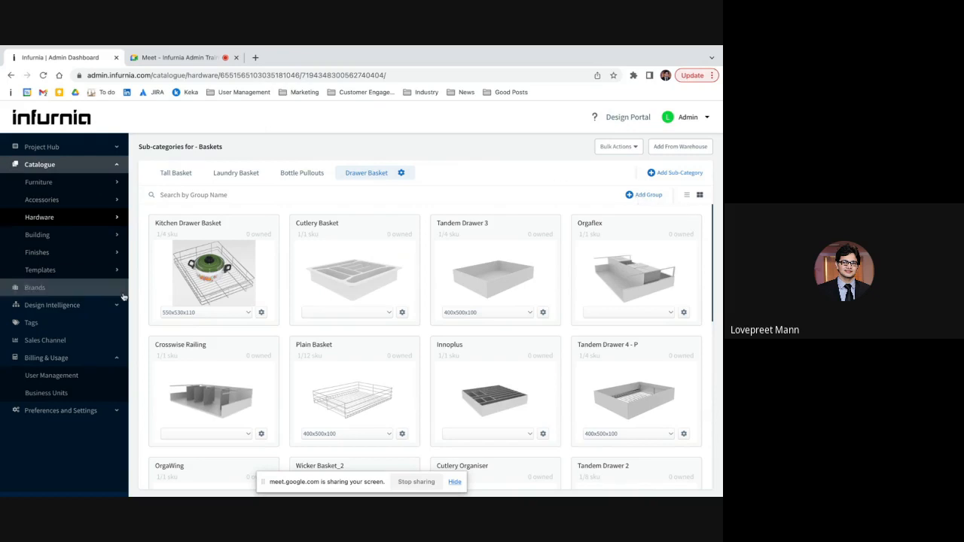
pyautogui.moveTo(220, 228)
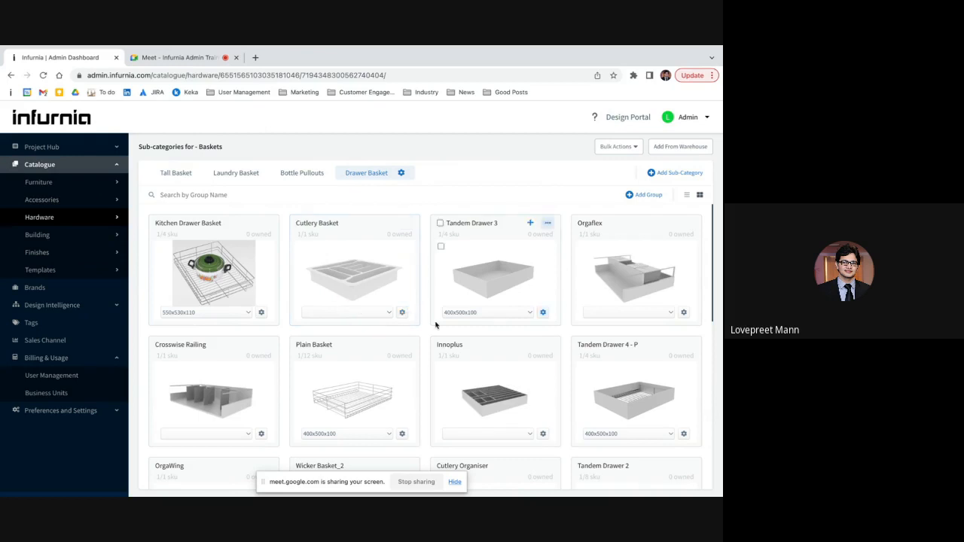
pyautogui.click(403, 312)
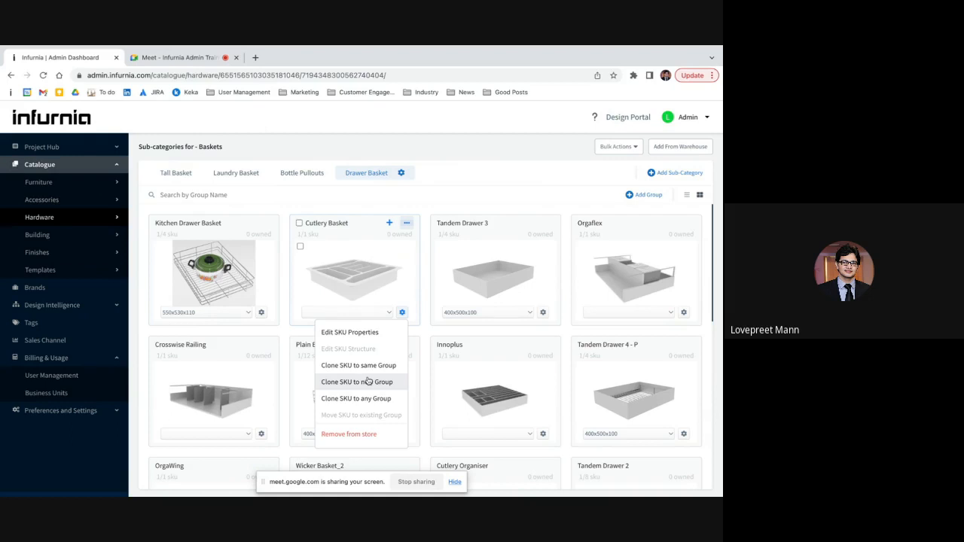
pyautogui.click(372, 194)
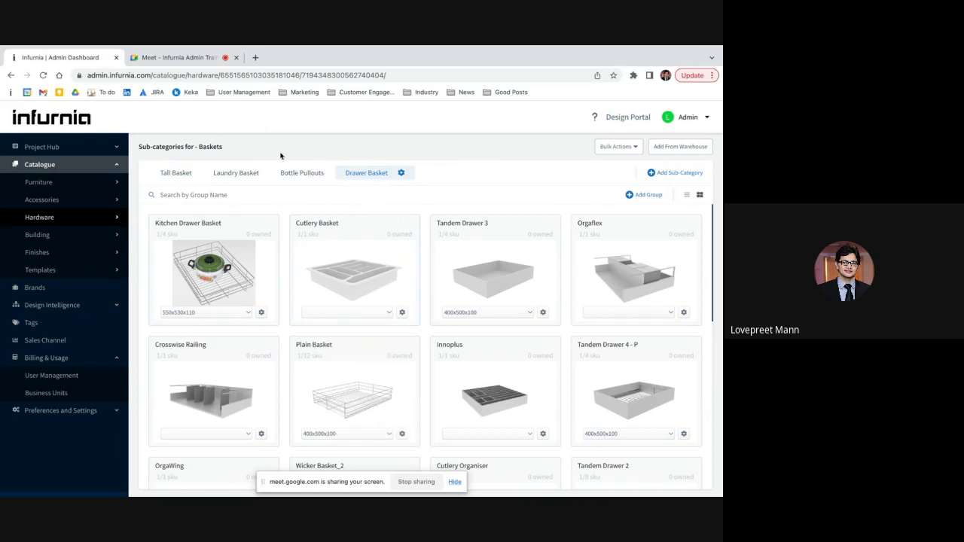
# Review the SKU properties of Exp. Socket 43 D5 in the Connectors hardware category, and close them without changes
pyautogui.click(97, 220)
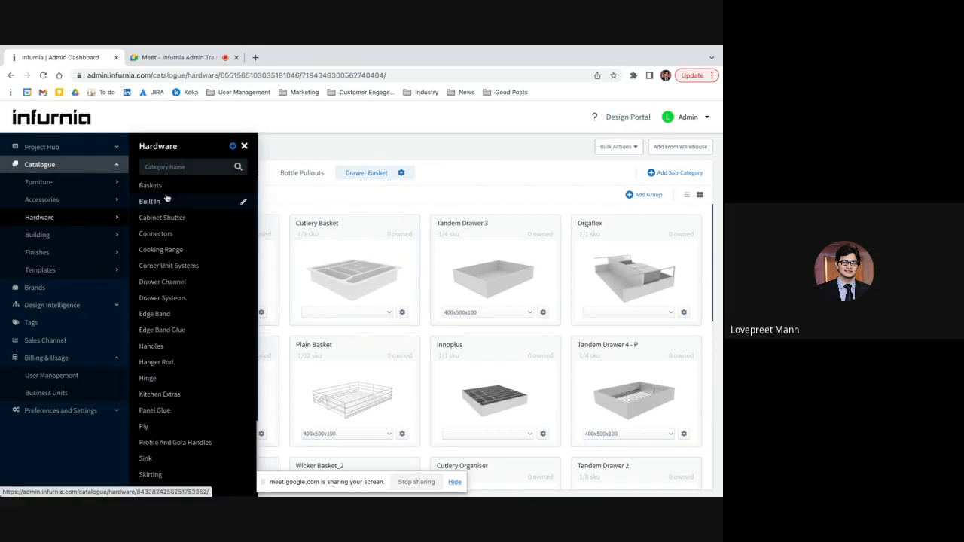
pyautogui.click(163, 234)
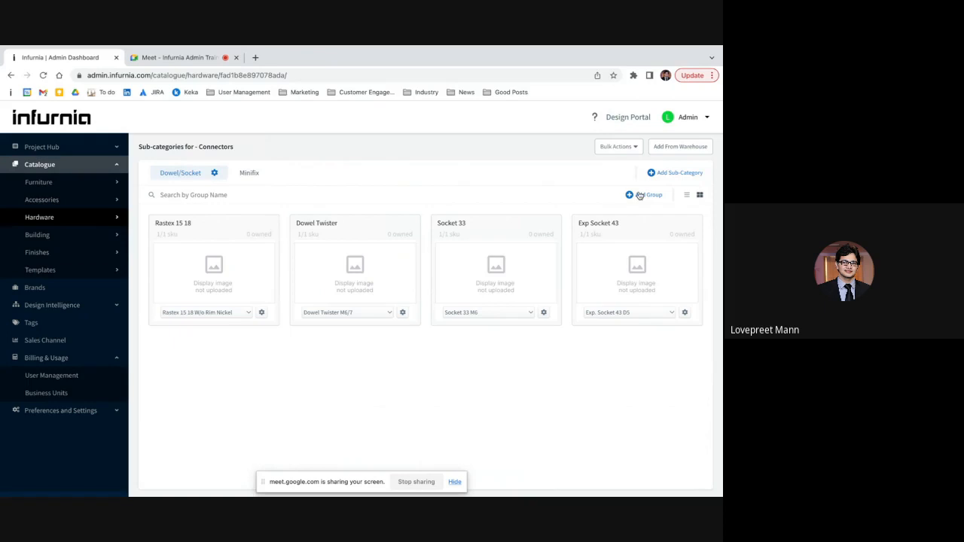
pyautogui.click(685, 311)
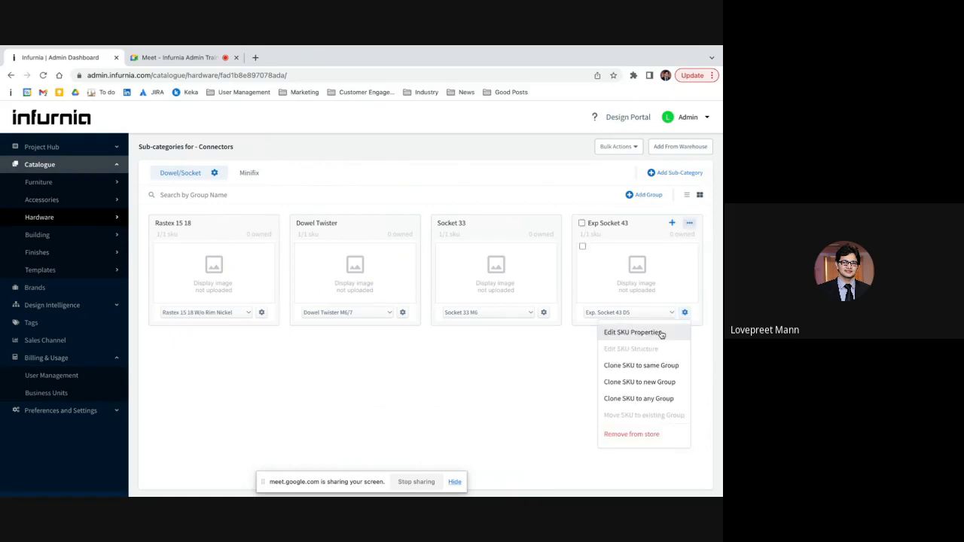
pyautogui.click(662, 333)
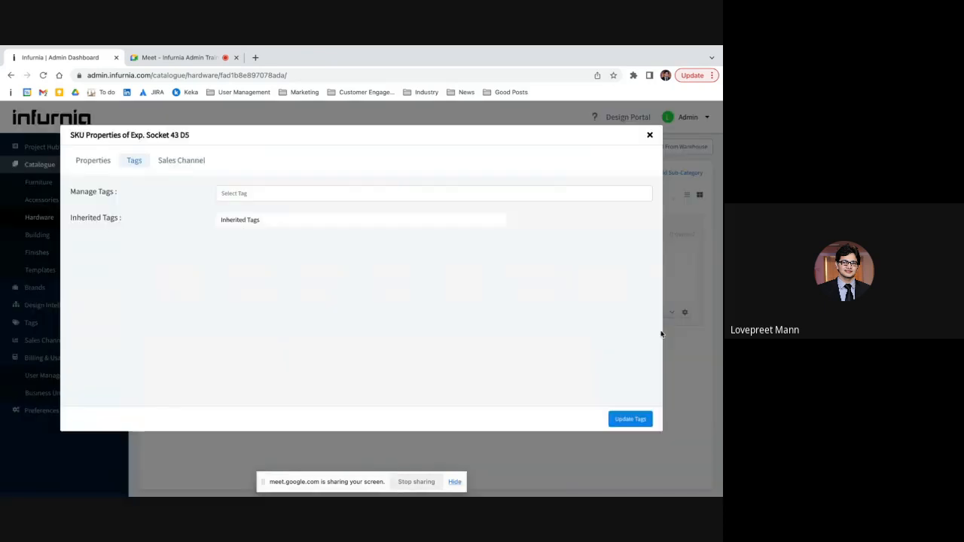
pyautogui.click(94, 169)
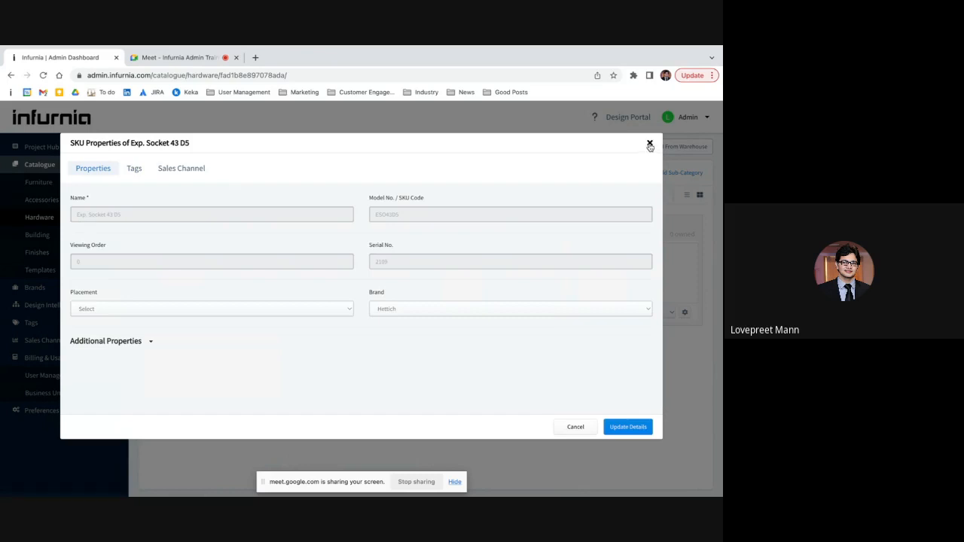
pyautogui.click(650, 144)
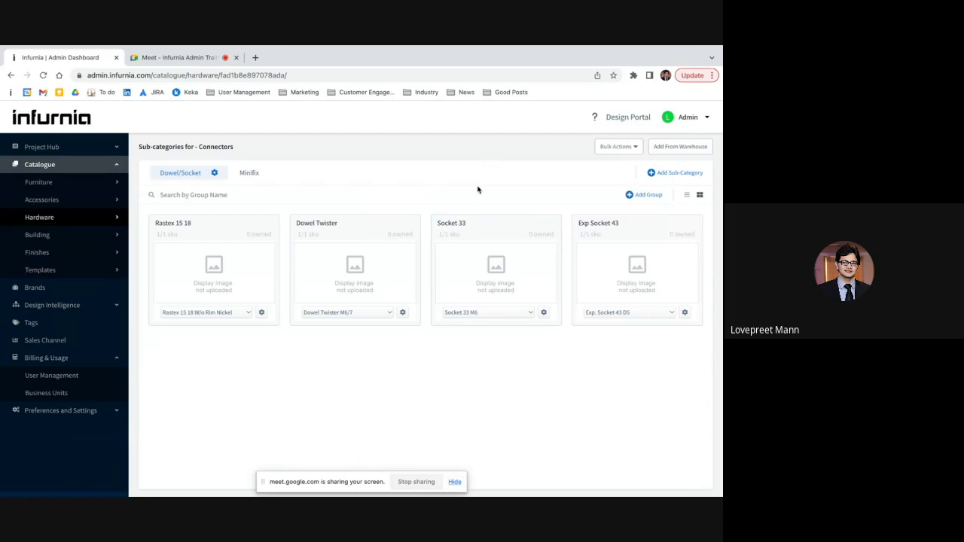
# Open the SKU structure of the 750W variant of Base Unit with 2 Shutter 2 Shelf in the Base Unit furniture's Shutter Units
pyautogui.click(73, 187)
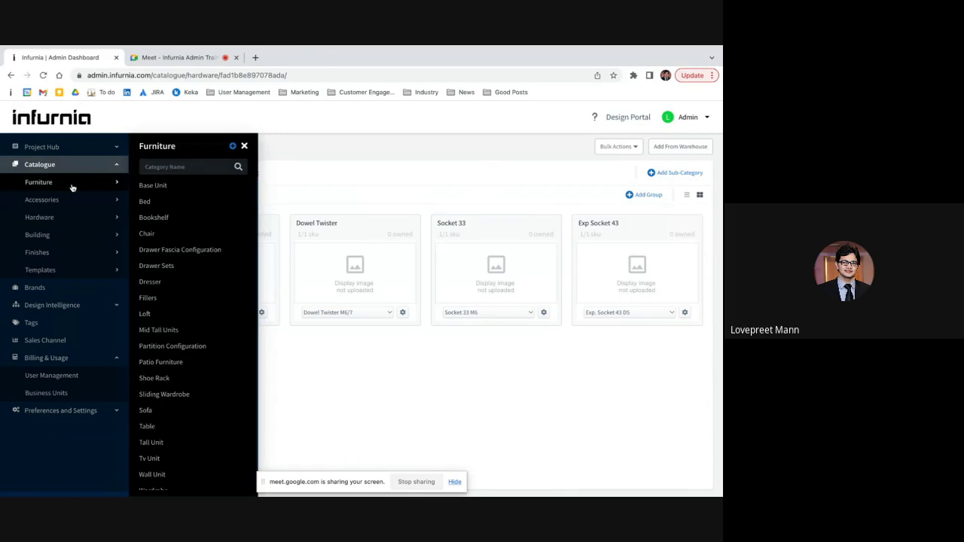
pyautogui.click(157, 186)
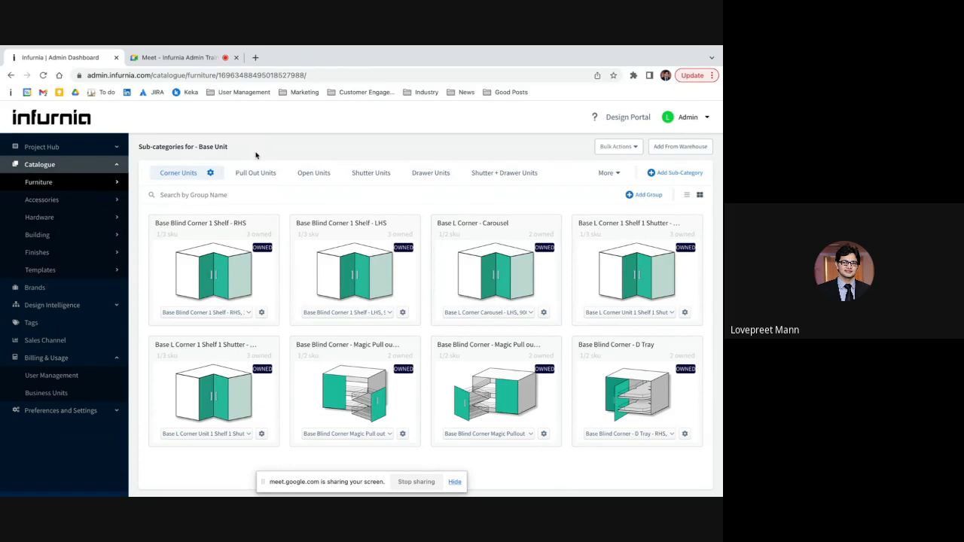
pyautogui.click(372, 176)
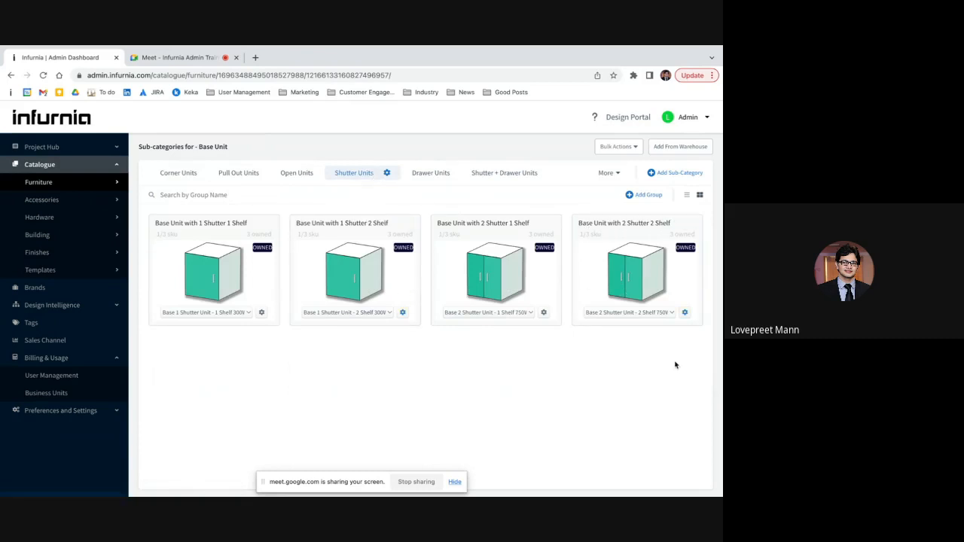
pyautogui.click(661, 312)
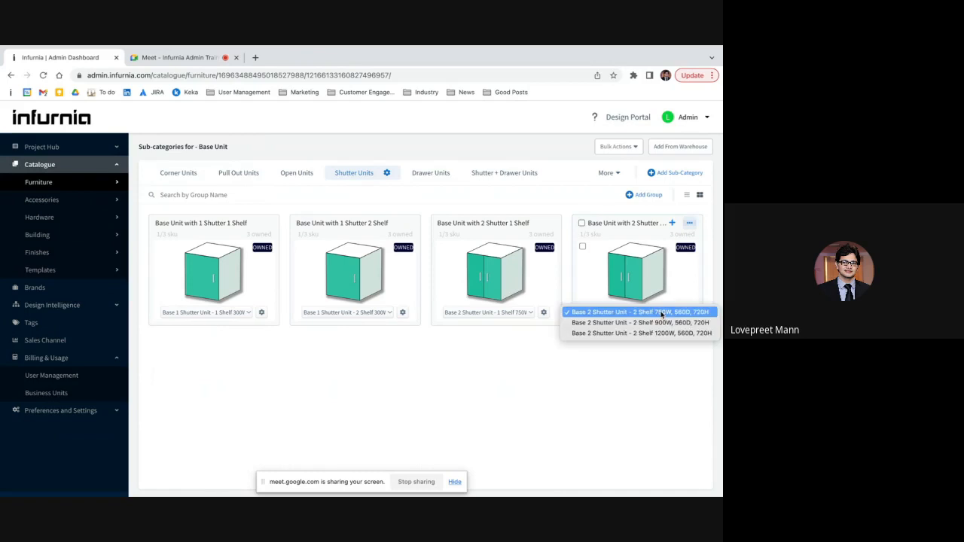
pyautogui.click(671, 366)
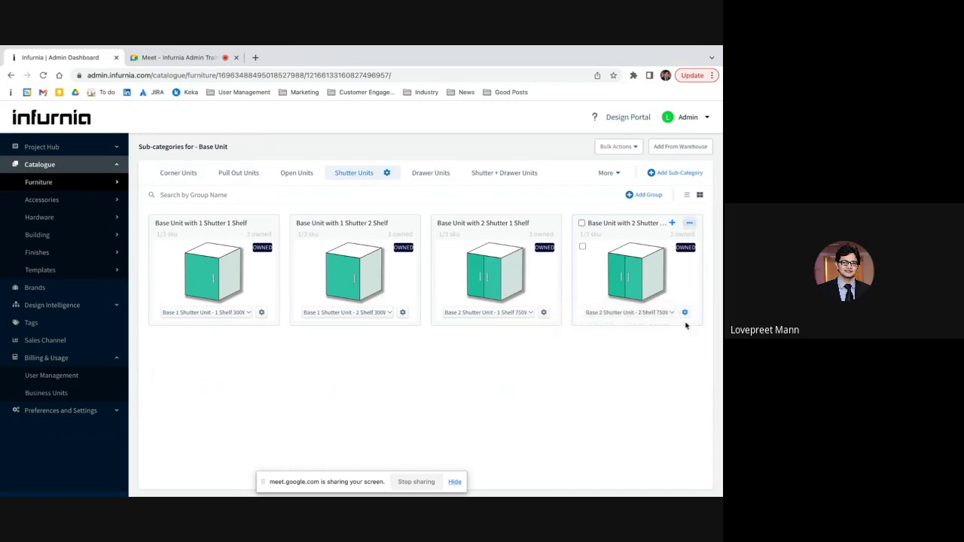
pyautogui.click(685, 312)
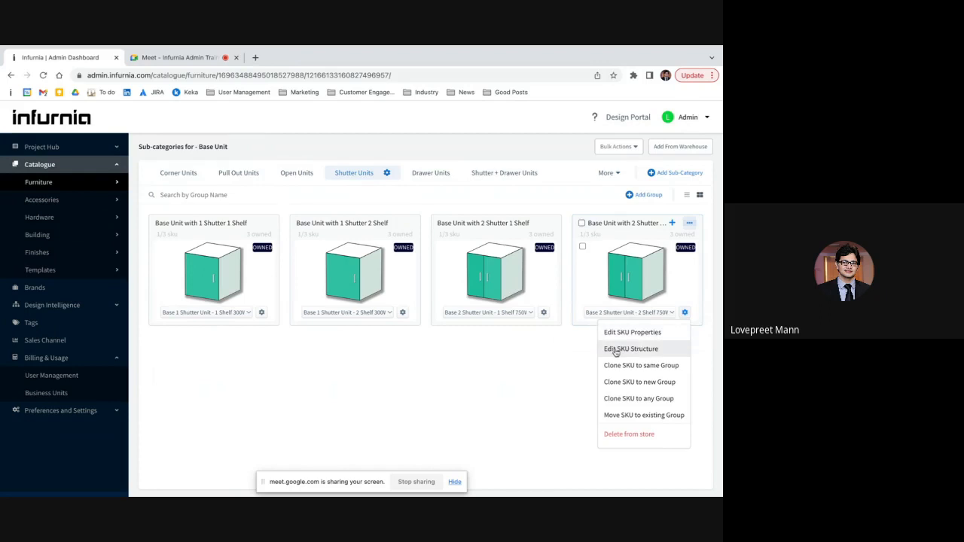
pyautogui.click(616, 350)
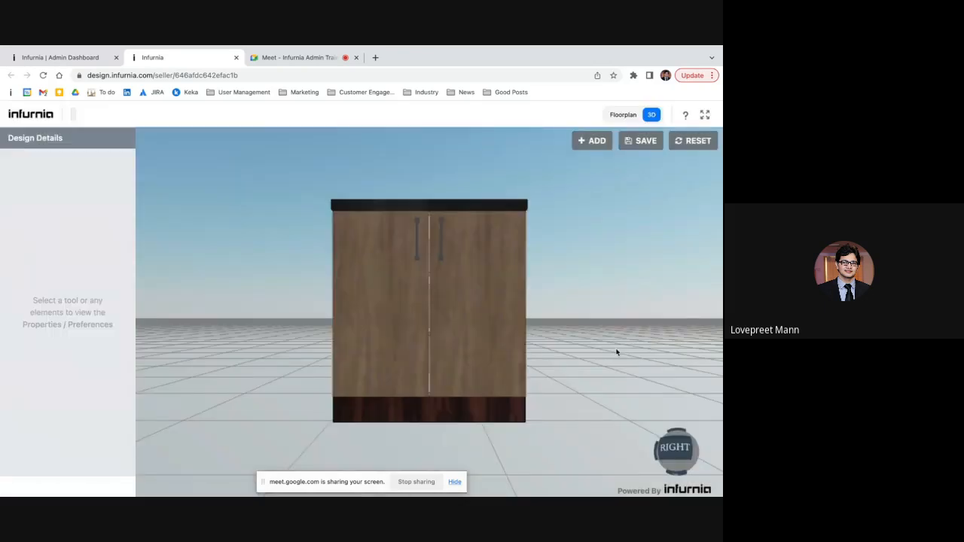
# Examine the two-shutter base unit's 3D structure from the front, sides and back
pyautogui.moveTo(324, 317); pyautogui.dragTo(539, 334)
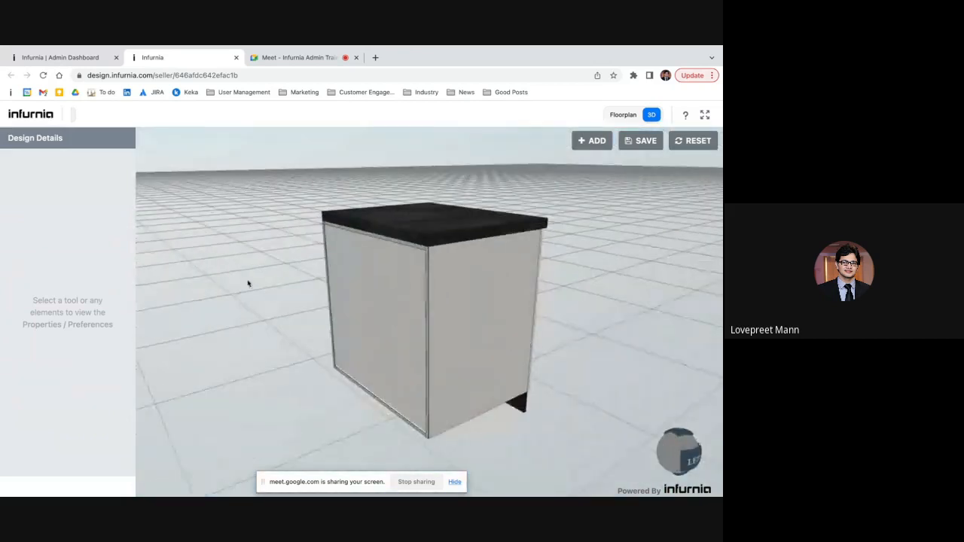
pyautogui.moveTo(248, 281); pyautogui.dragTo(453, 271)
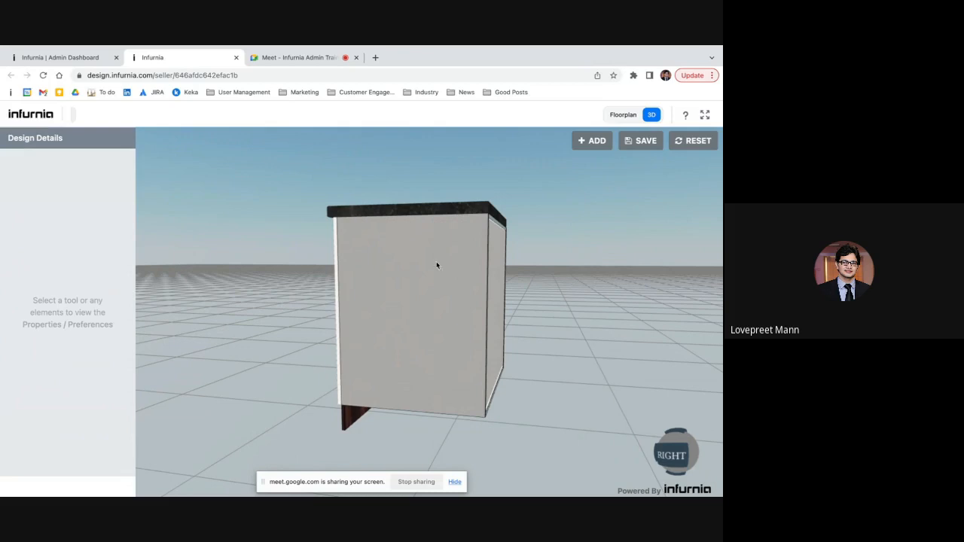
pyautogui.click(317, 58)
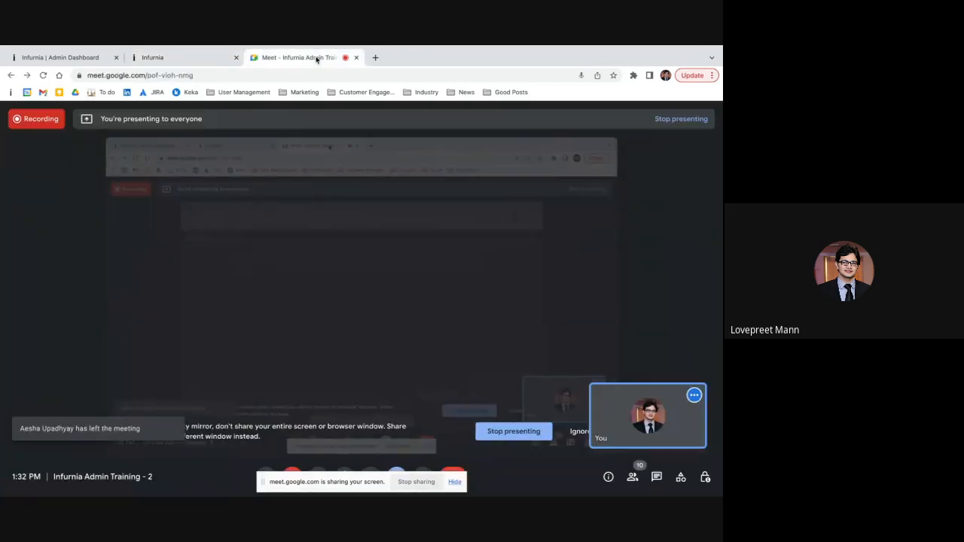
pyautogui.click(211, 58)
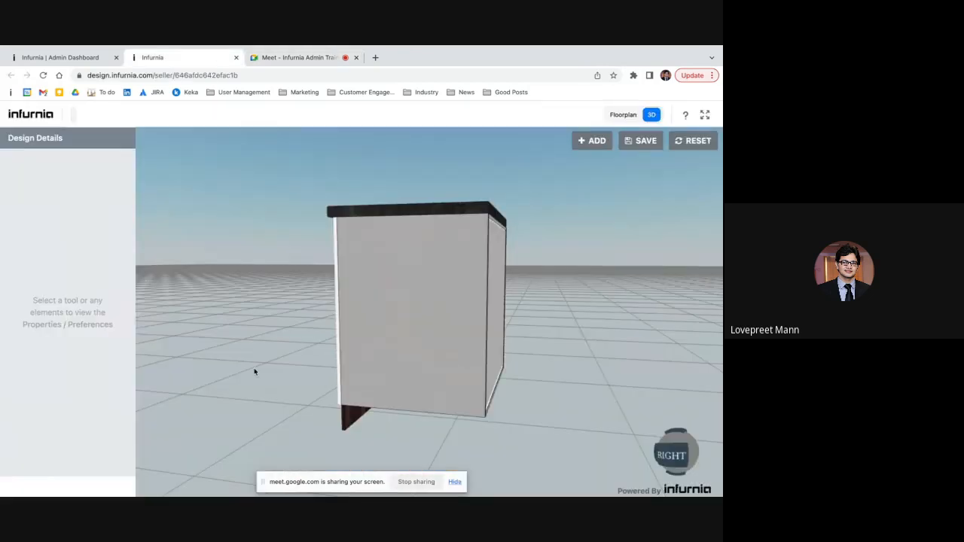
pyautogui.moveTo(254, 369); pyautogui.dragTo(488, 370)
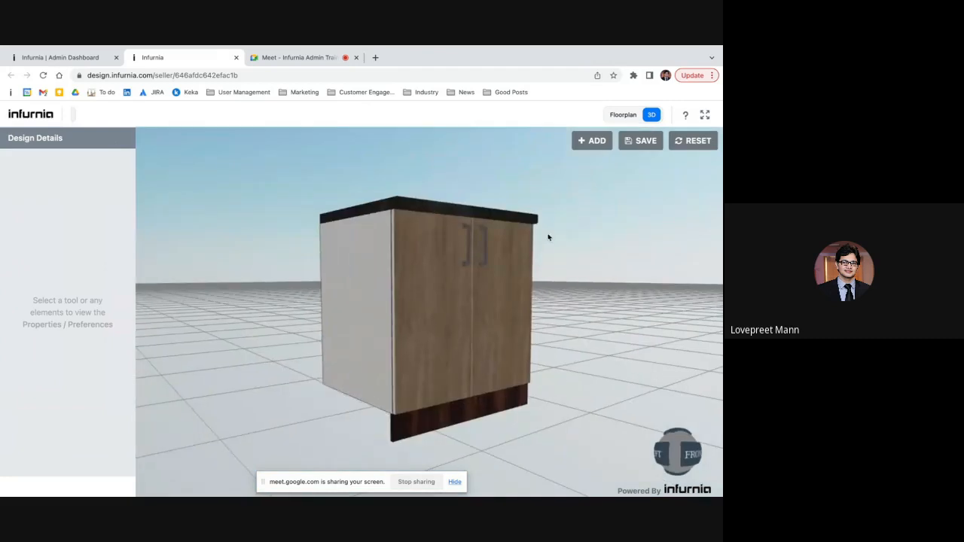
pyautogui.moveTo(572, 266); pyautogui.dragTo(602, 284)
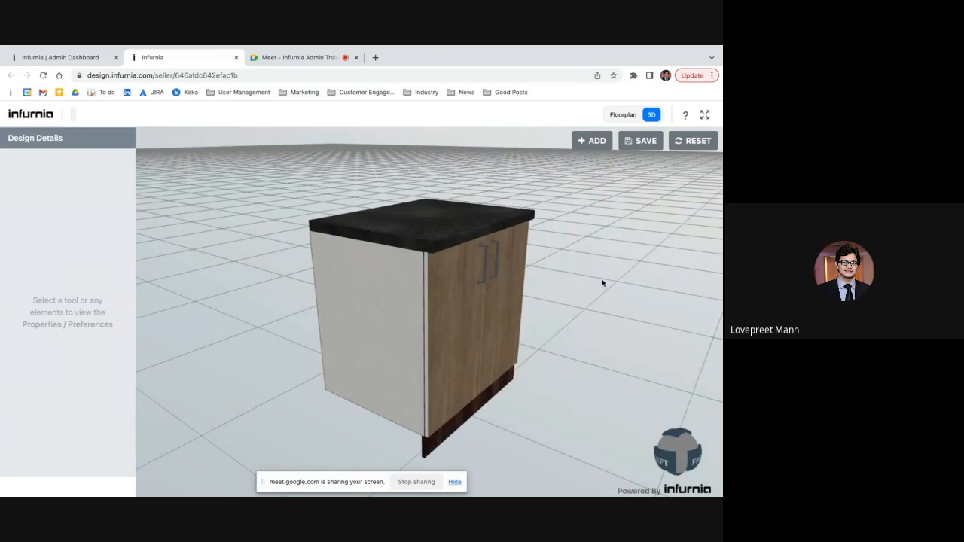
pyautogui.moveTo(602, 283); pyautogui.dragTo(404, 324)
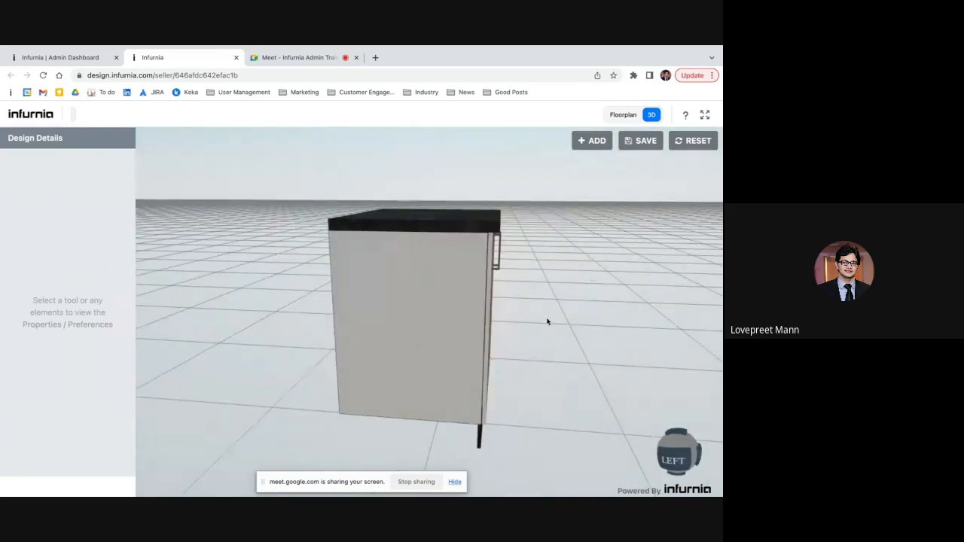
pyautogui.moveTo(547, 322); pyautogui.dragTo(510, 319)
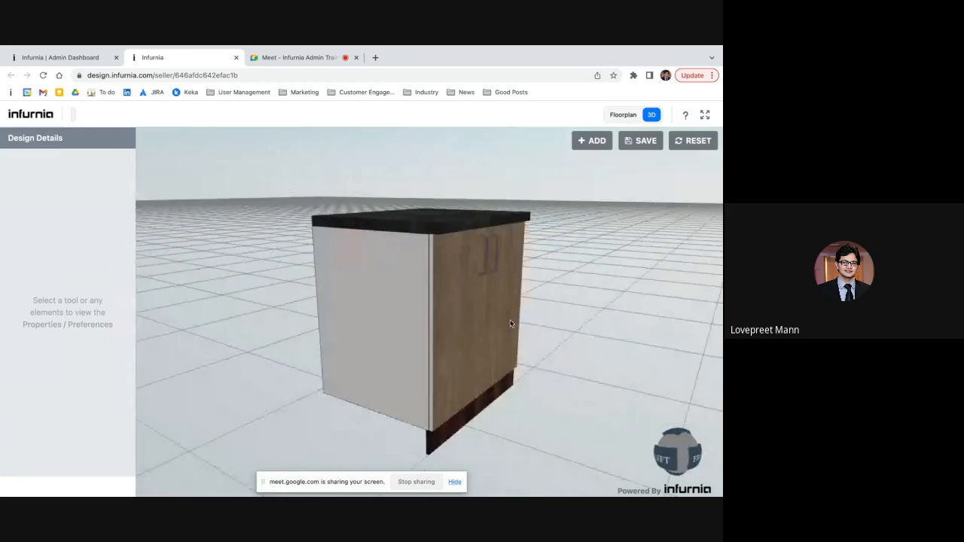
# Hide the countertop of the two-shutter base unit and deselect the cabinet
pyautogui.click(457, 232)
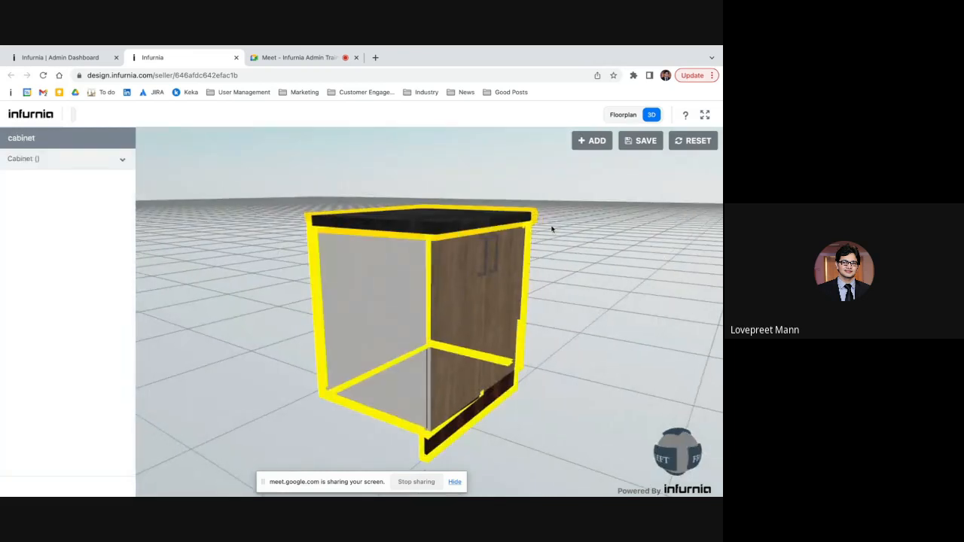
pyautogui.moveTo(553, 230); pyautogui.dragTo(491, 265)
pyautogui.click(92, 161)
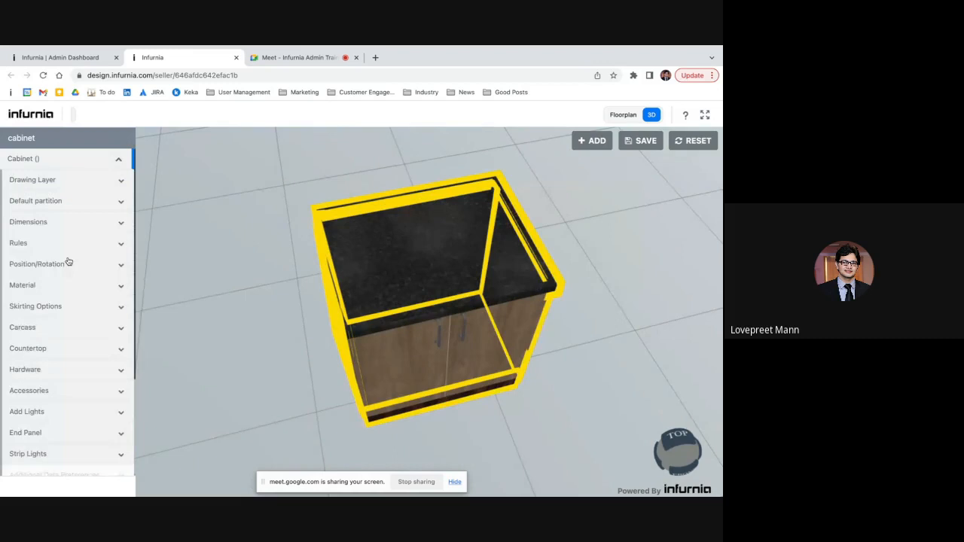
pyautogui.scroll(-1, 74, 330)
pyautogui.click(68, 333)
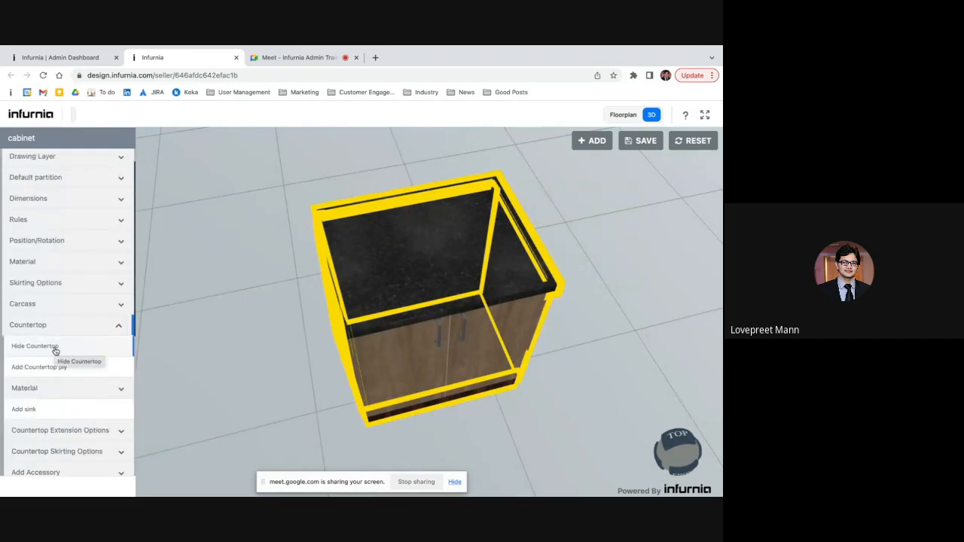
pyautogui.click(55, 348)
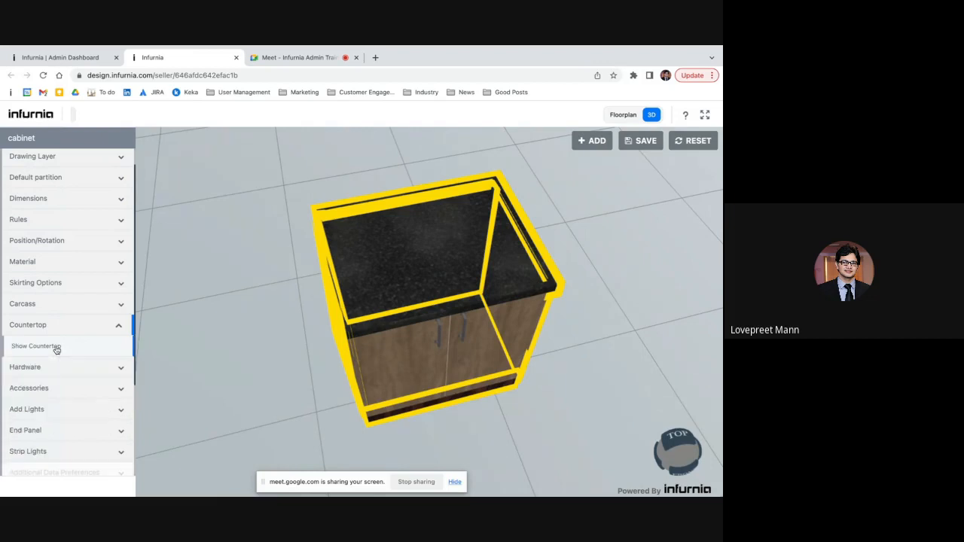
pyautogui.click(195, 353)
# Examine the base unit without its countertop from the front, sides and back
pyautogui.moveTo(194, 354); pyautogui.dragTo(269, 308)
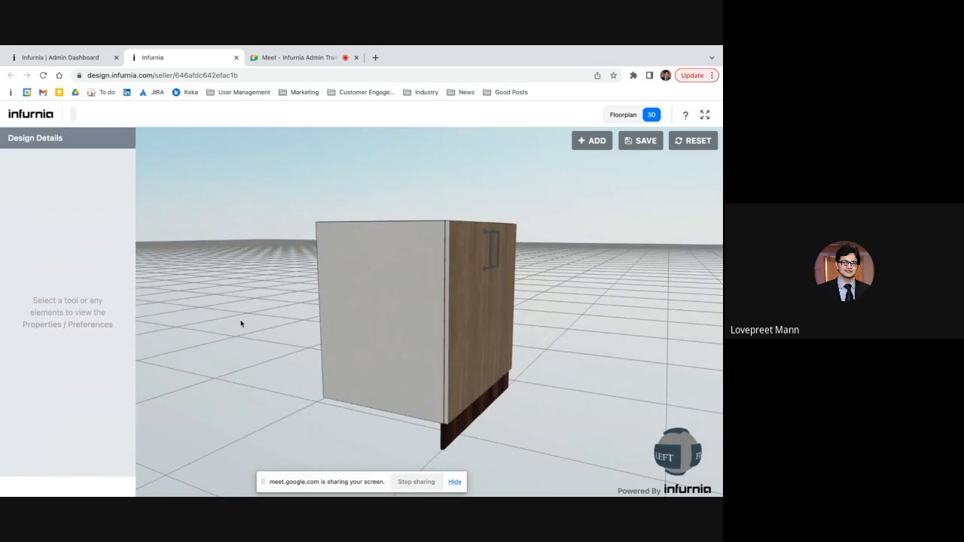
pyautogui.moveTo(242, 324); pyautogui.dragTo(463, 323)
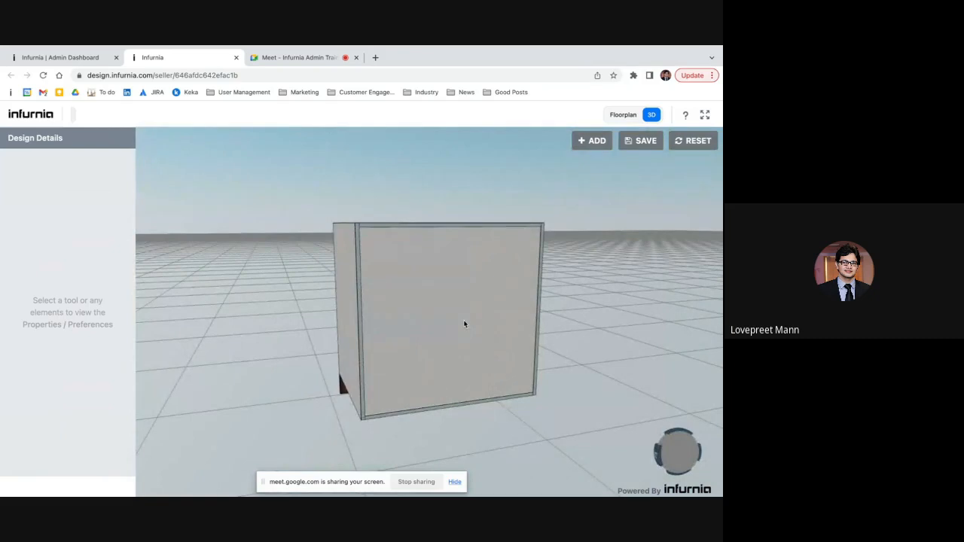
pyautogui.moveTo(569, 312); pyautogui.dragTo(306, 286)
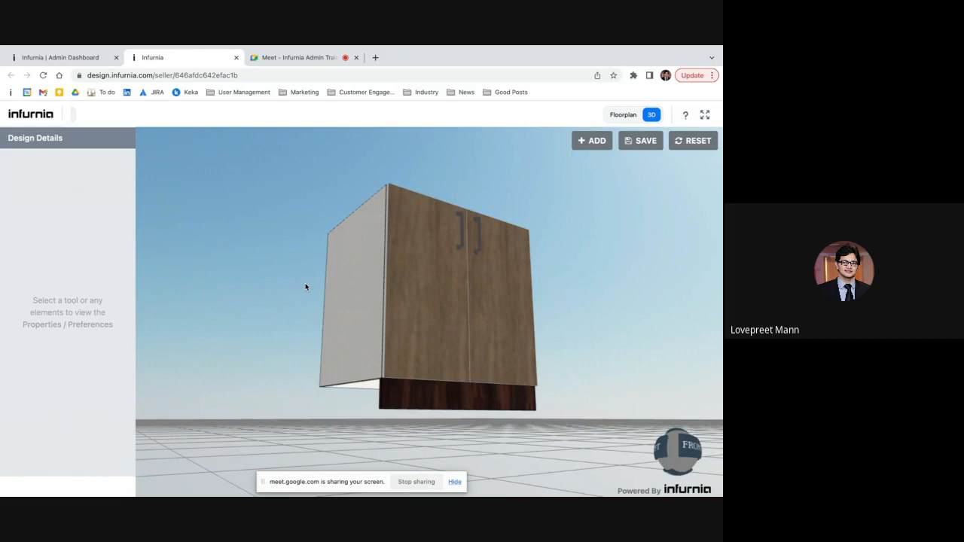
pyautogui.moveTo(305, 287); pyautogui.dragTo(492, 303)
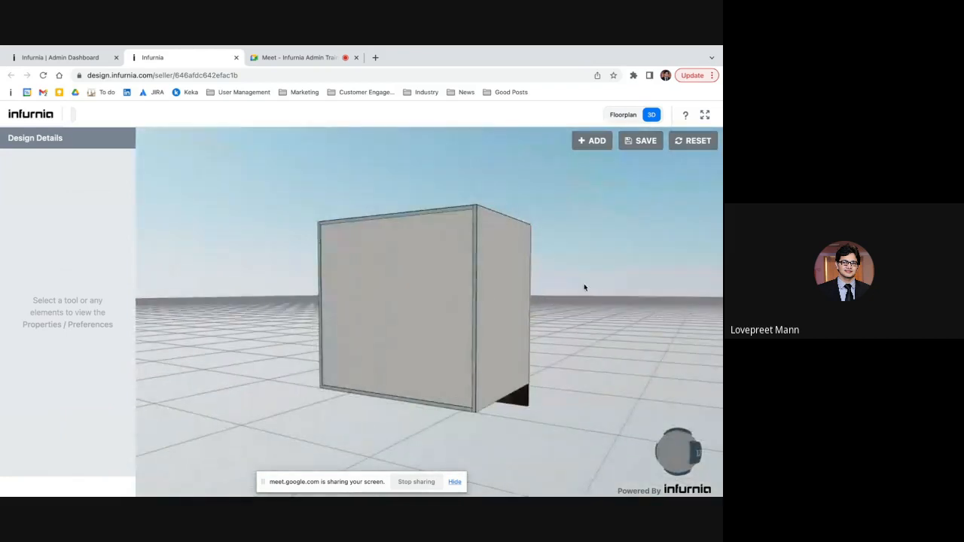
pyautogui.moveTo(583, 286)
pyautogui.mouseDown()
pyautogui.moveTo(477, 286)
pyautogui.moveTo(630, 280)
pyautogui.moveTo(581, 287)
pyautogui.mouseUp()
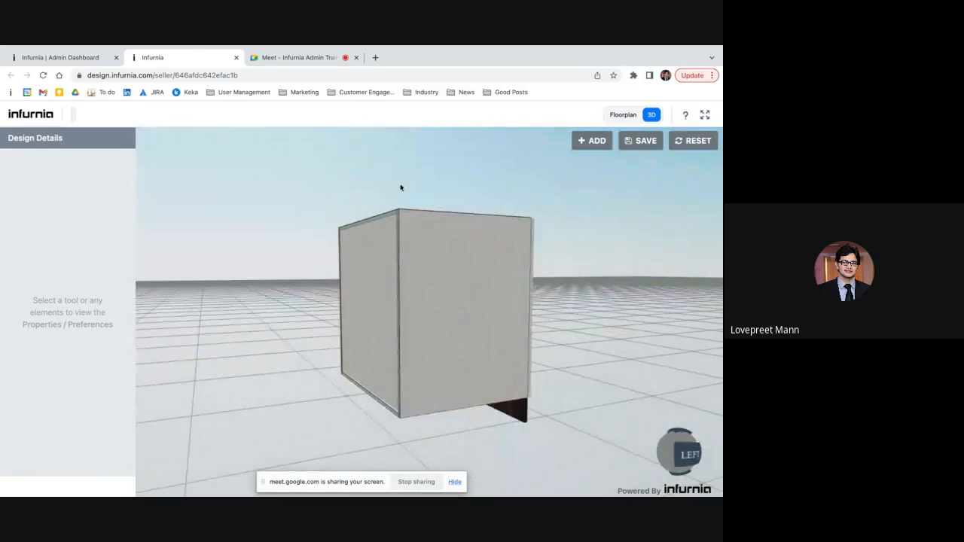
pyautogui.moveTo(297, 318); pyautogui.dragTo(571, 334)
# Inspect up close how the carcass's back, side, top and bottom panels meet at the rear edges and corners
pyautogui.scroll(5, 319, 340)
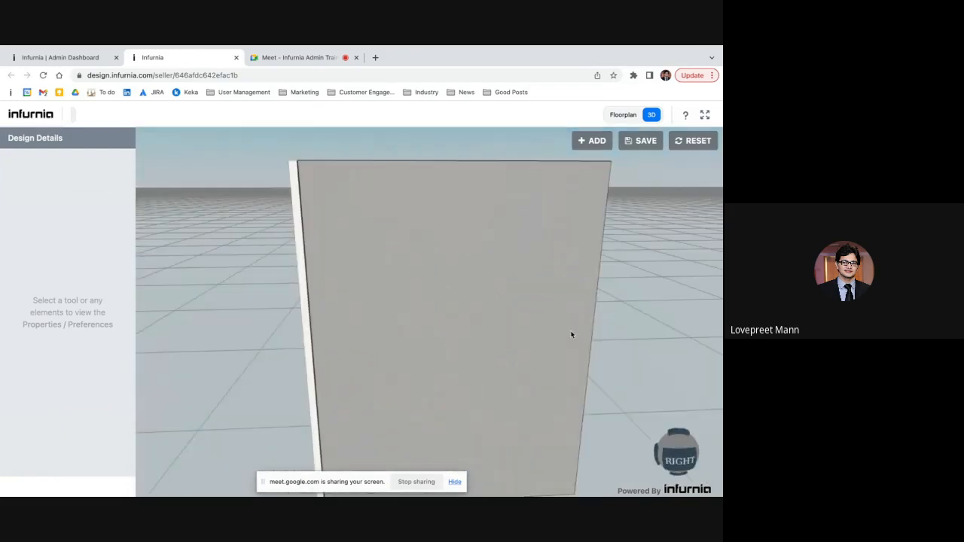
pyautogui.moveTo(548, 259); pyautogui.dragTo(343, 257)
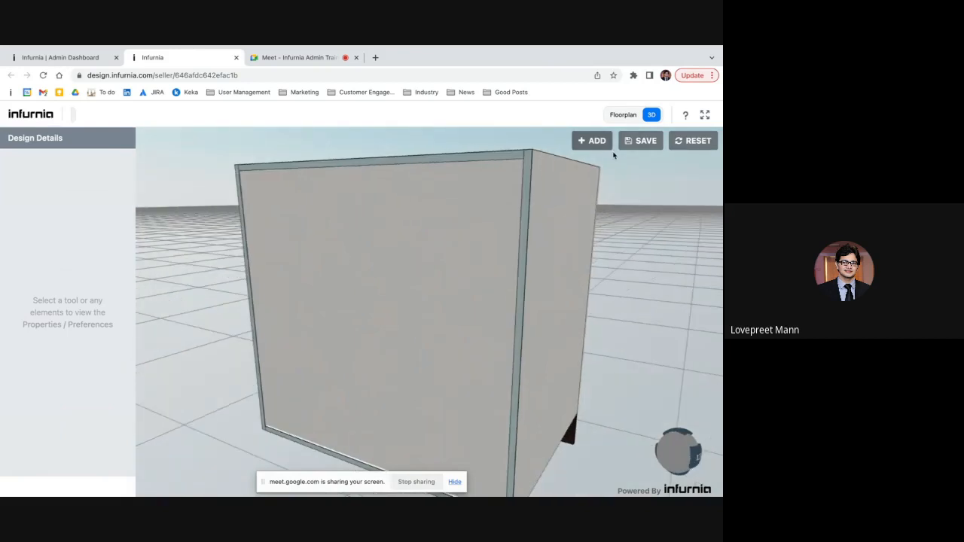
pyautogui.moveTo(564, 200); pyautogui.dragTo(487, 370)
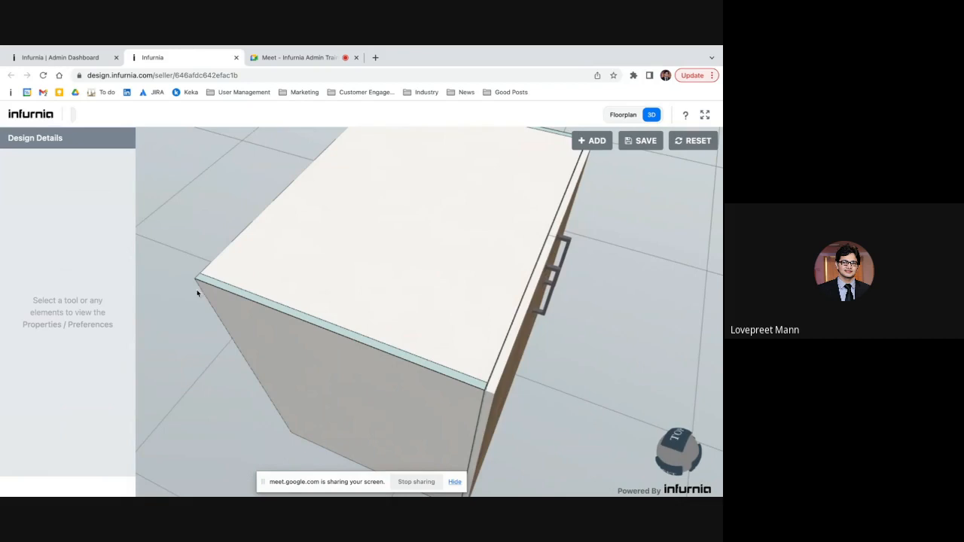
pyautogui.moveTo(207, 333); pyautogui.dragTo(459, 368)
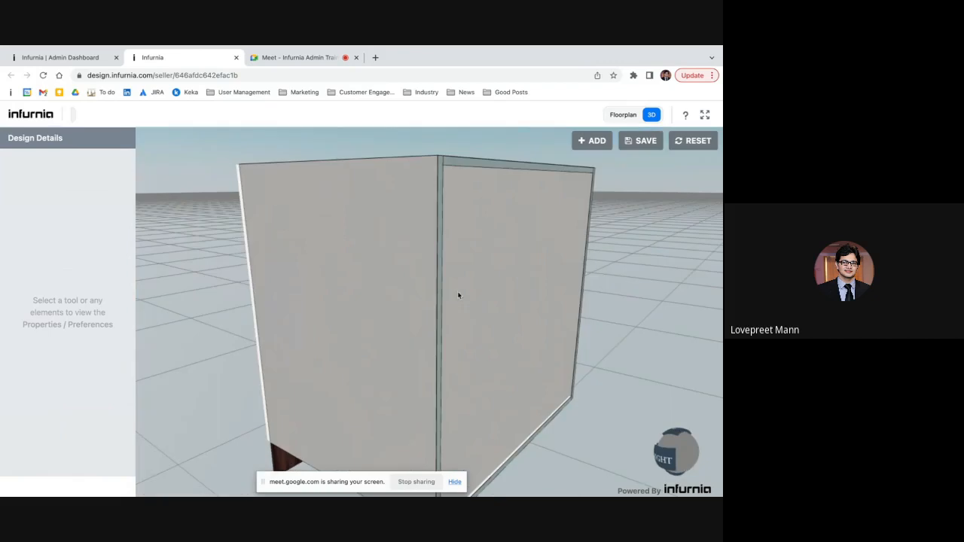
pyautogui.moveTo(459, 295); pyautogui.dragTo(376, 330)
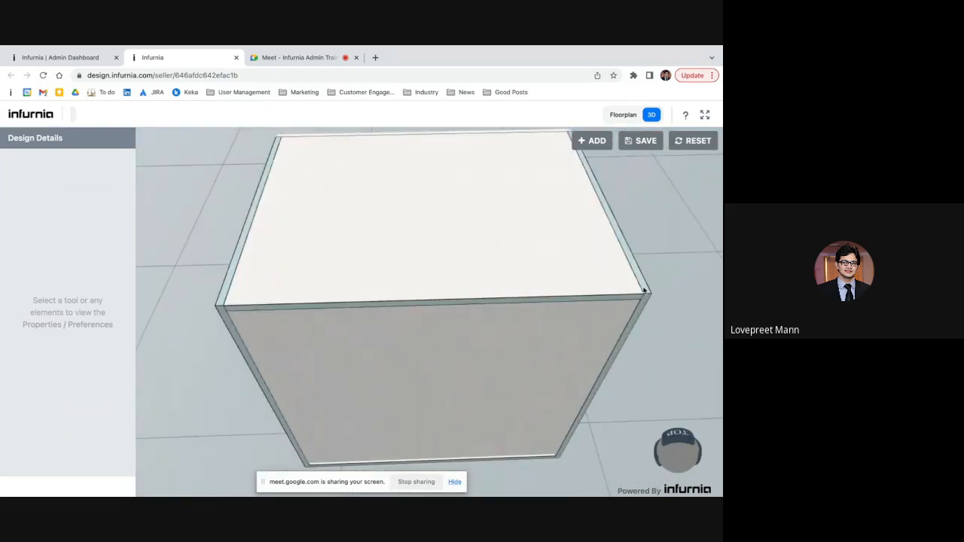
pyautogui.moveTo(650, 314); pyautogui.dragTo(658, 259)
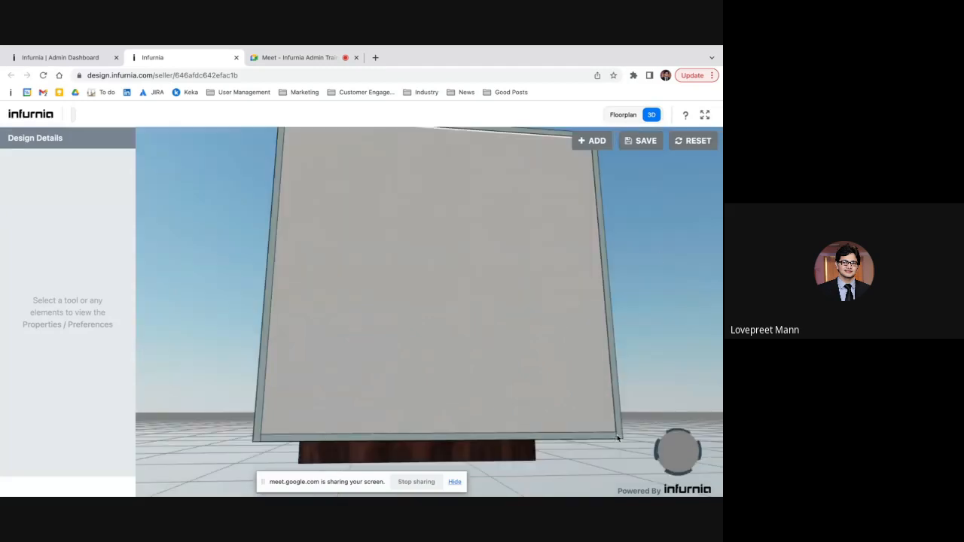
pyautogui.moveTo(618, 438); pyautogui.dragTo(579, 404)
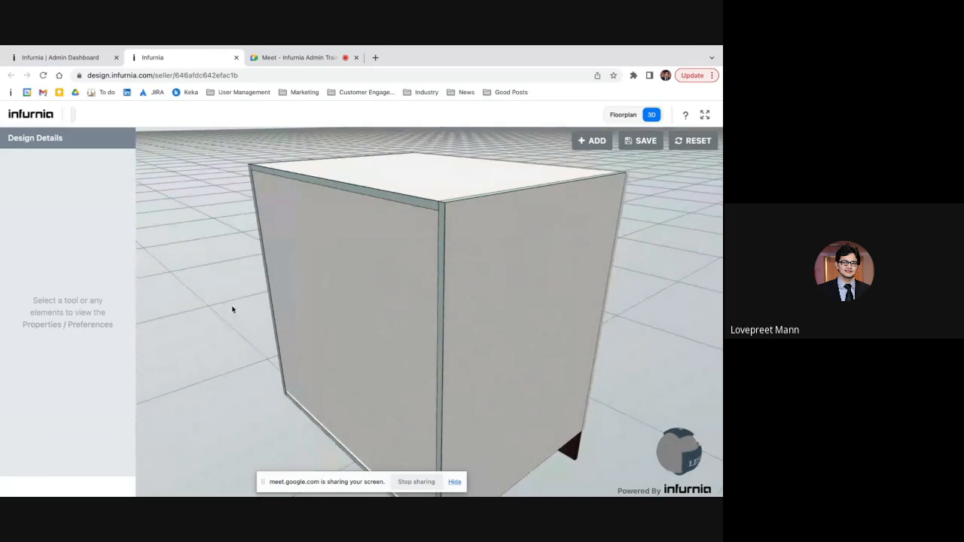
pyautogui.moveTo(232, 309); pyautogui.dragTo(205, 316)
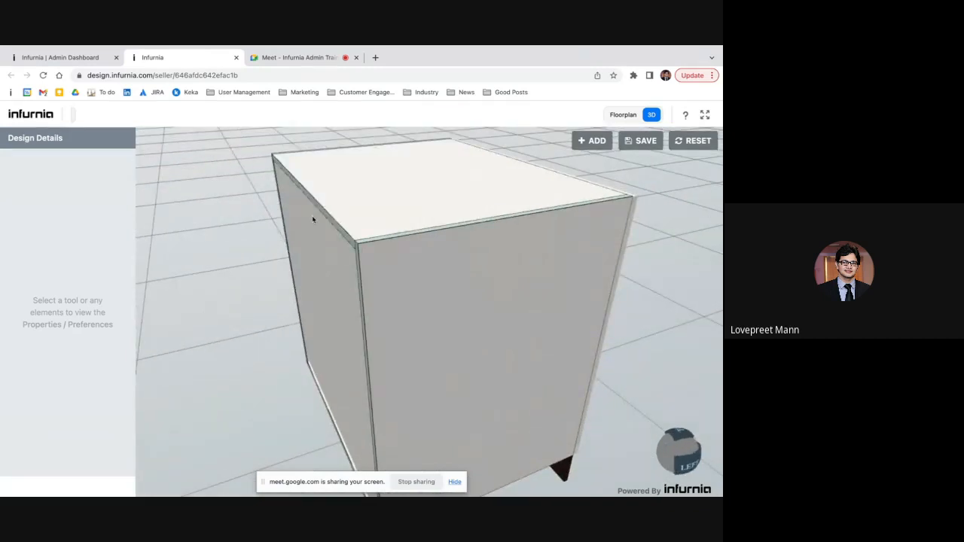
pyautogui.moveTo(253, 208); pyautogui.dragTo(260, 207)
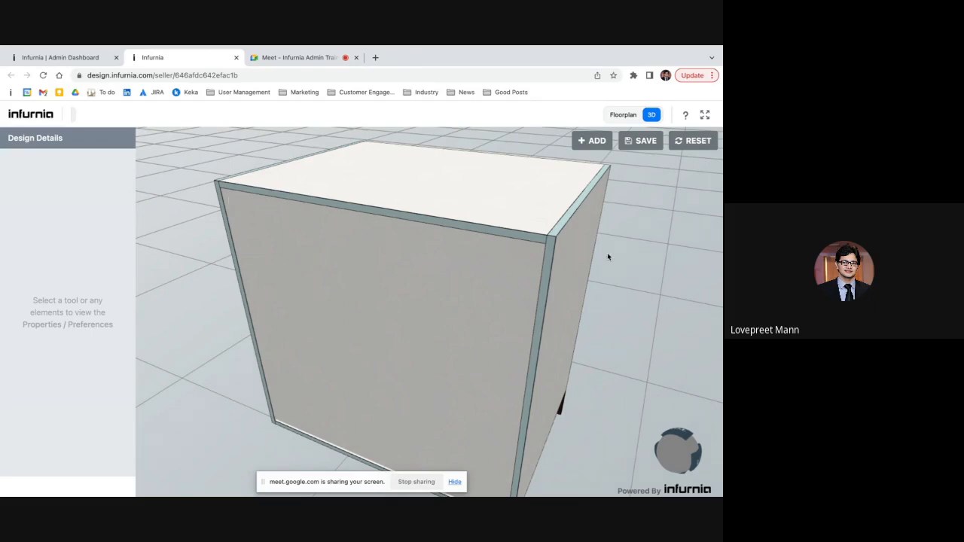
# Review the edge options under the cabinet's carcass construction settings
pyautogui.click(550, 324)
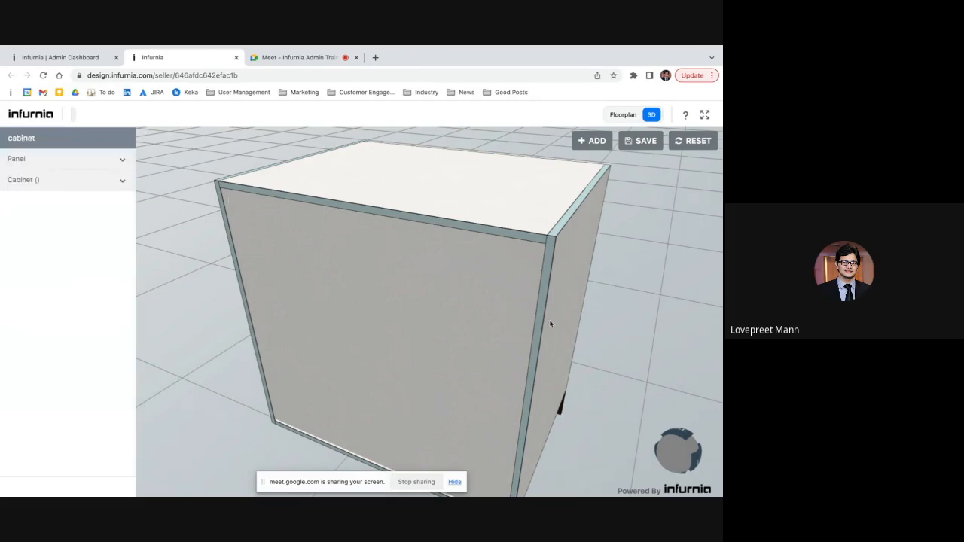
pyautogui.click(37, 181)
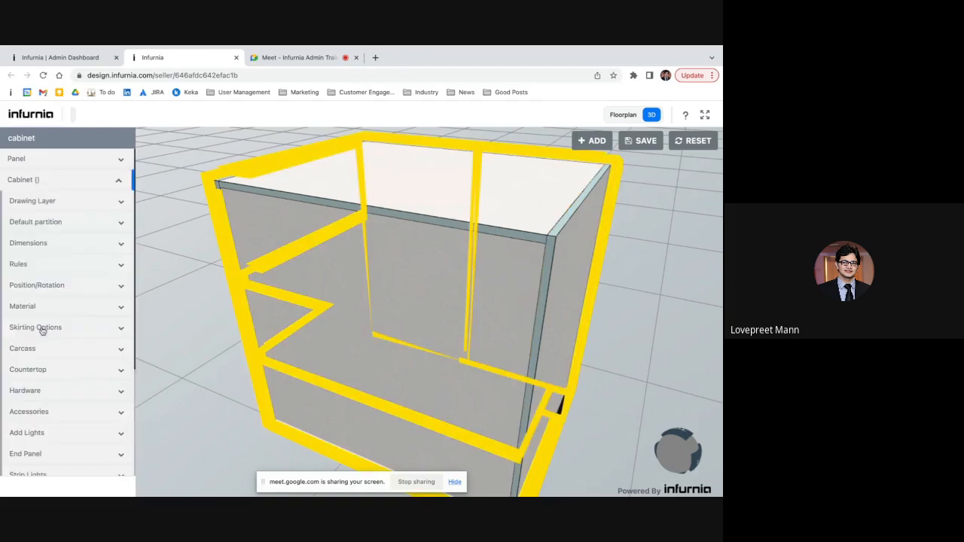
pyautogui.scroll(-1, 39, 325)
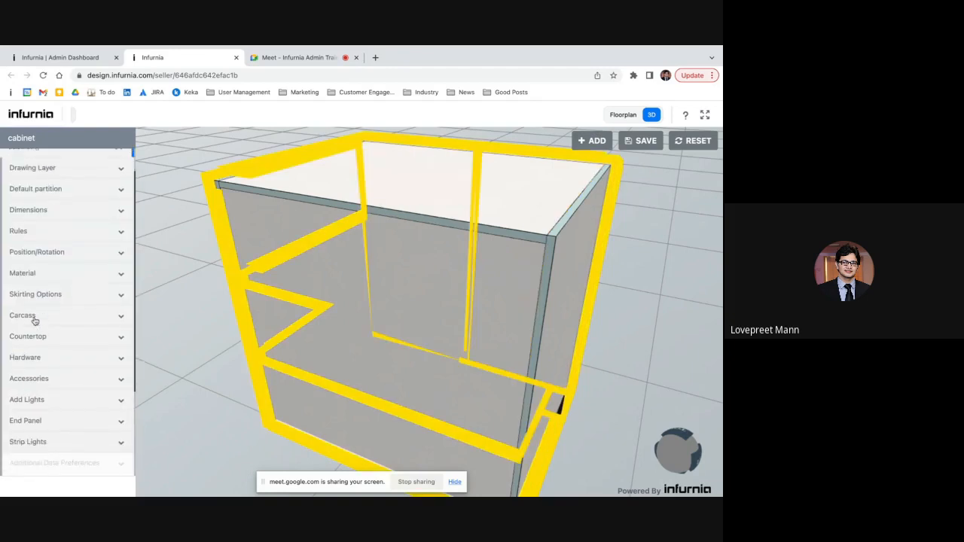
pyautogui.click(34, 321)
pyautogui.scroll(-4, 32, 319)
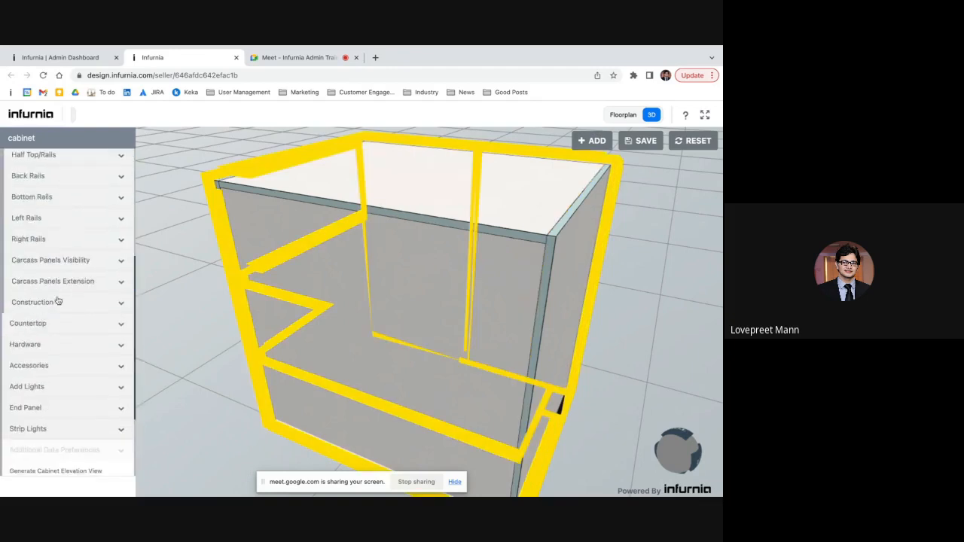
pyautogui.click(33, 303)
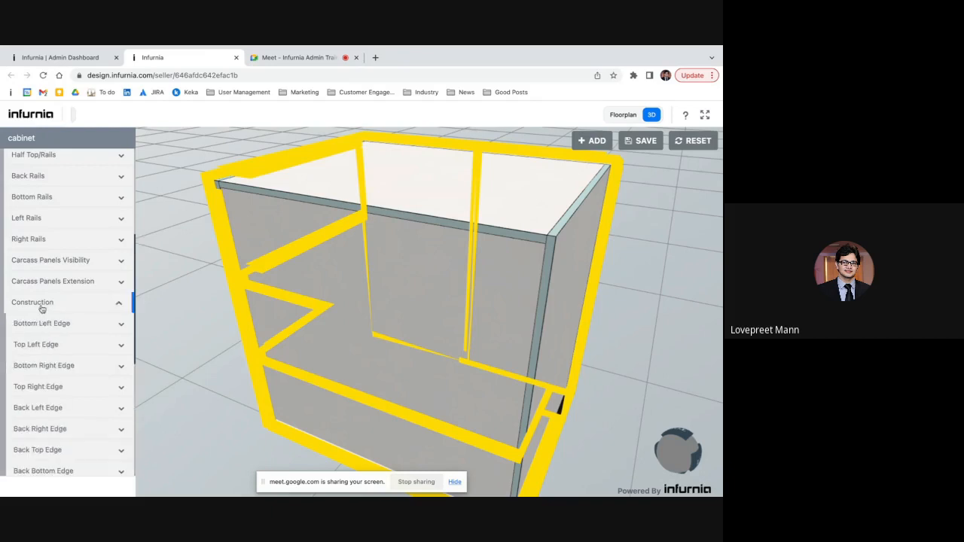
pyautogui.scroll(-2, 40, 309)
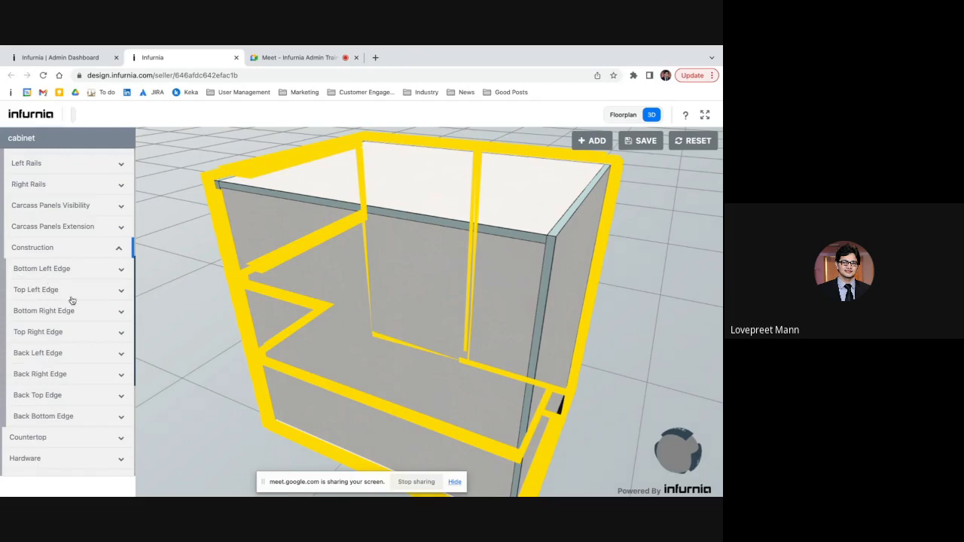
# Compare the carcass's panel joints at the top, bottom and back edges from above, the front and the rear
pyautogui.click(148, 403)
pyautogui.moveTo(148, 403); pyautogui.dragTo(103, 407)
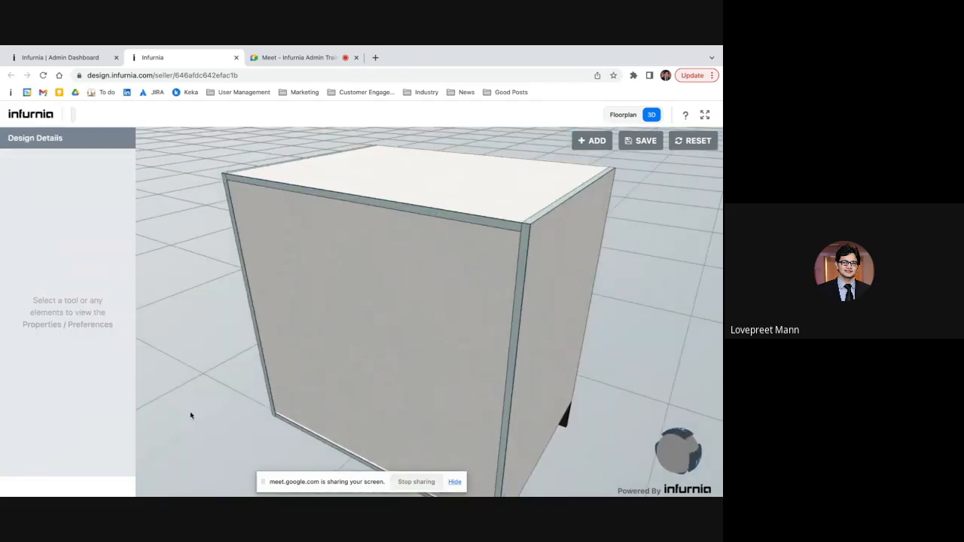
pyautogui.moveTo(189, 415); pyautogui.dragTo(176, 415)
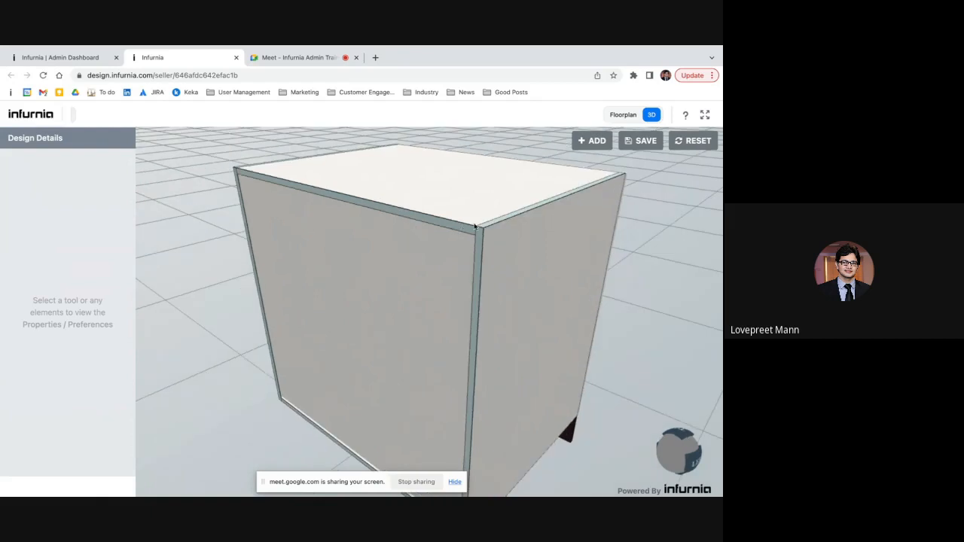
pyautogui.moveTo(504, 229); pyautogui.dragTo(299, 288)
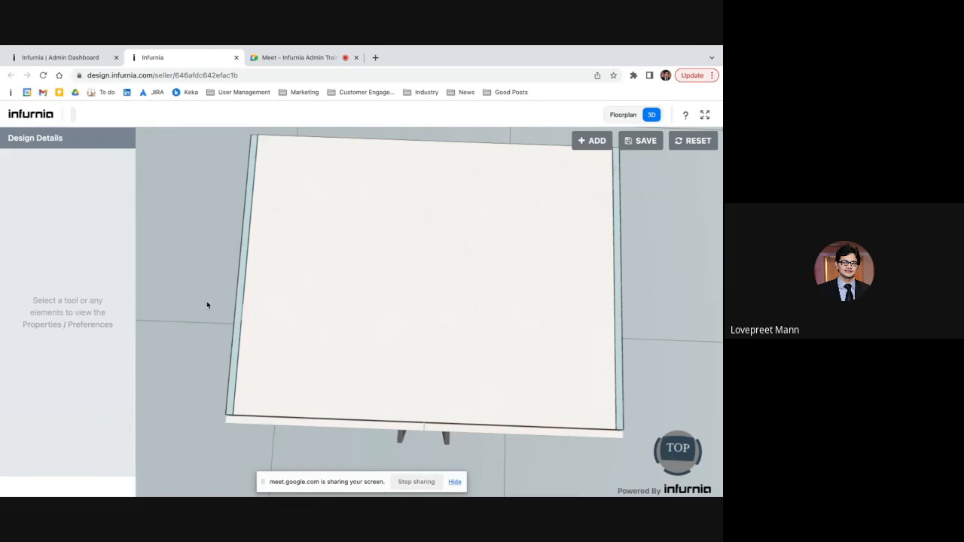
pyautogui.moveTo(207, 305); pyautogui.dragTo(215, 209)
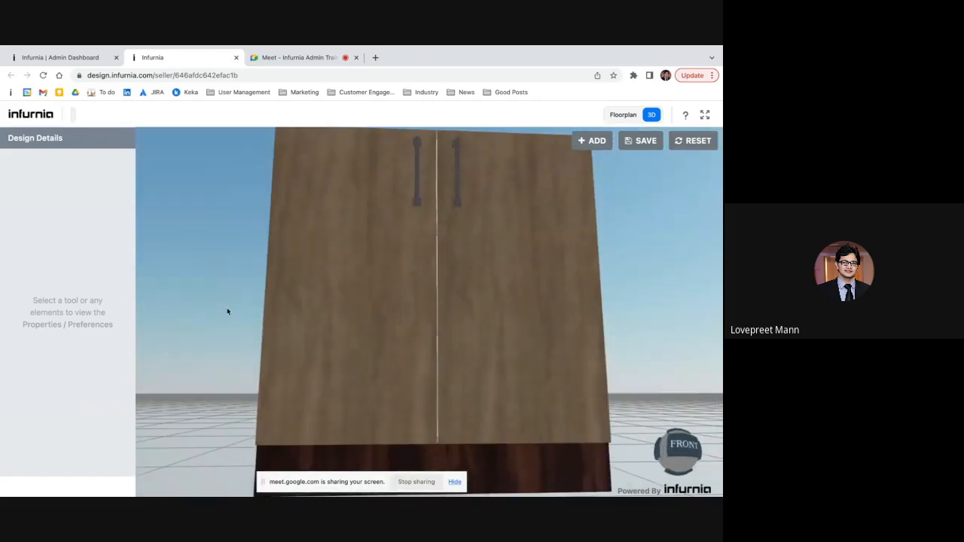
pyautogui.moveTo(227, 311); pyautogui.dragTo(438, 420)
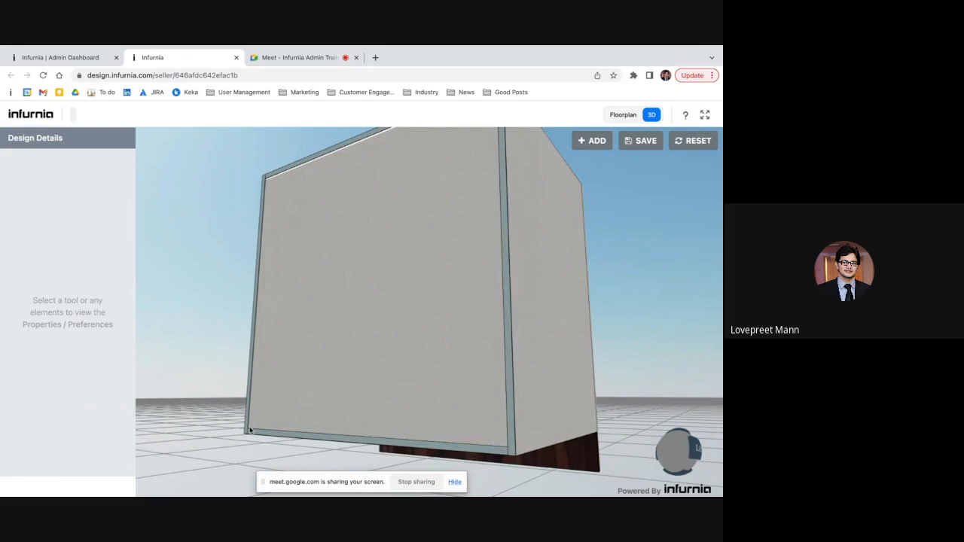
pyautogui.moveTo(250, 431); pyautogui.dragTo(256, 412)
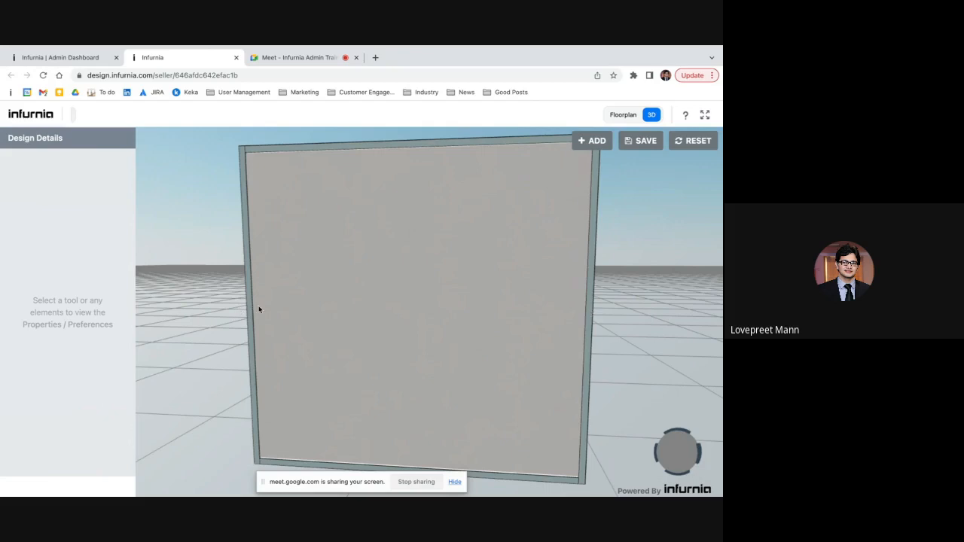
pyautogui.moveTo(254, 317); pyautogui.dragTo(211, 340, button='right')
pyautogui.moveTo(577, 277); pyautogui.dragTo(544, 283)
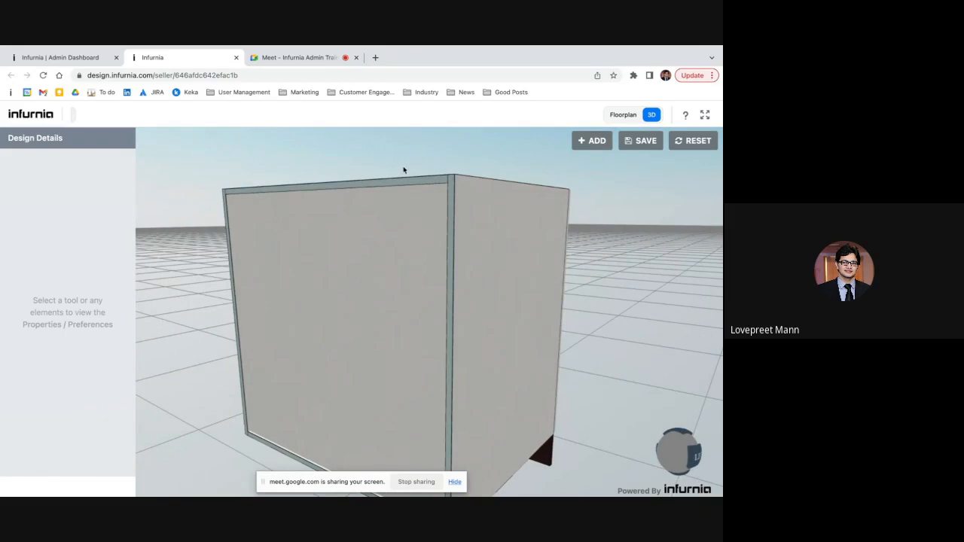
pyautogui.moveTo(402, 170); pyautogui.dragTo(383, 189)
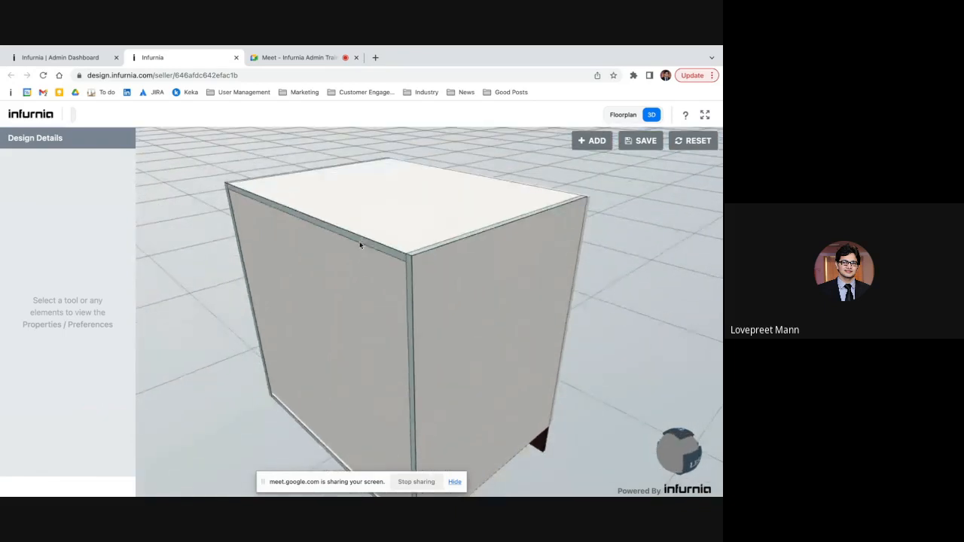
# Open the cabinet's carcass construction settings and check the option offered for the bottom left edge
pyautogui.click(312, 431)
pyautogui.click(64, 189)
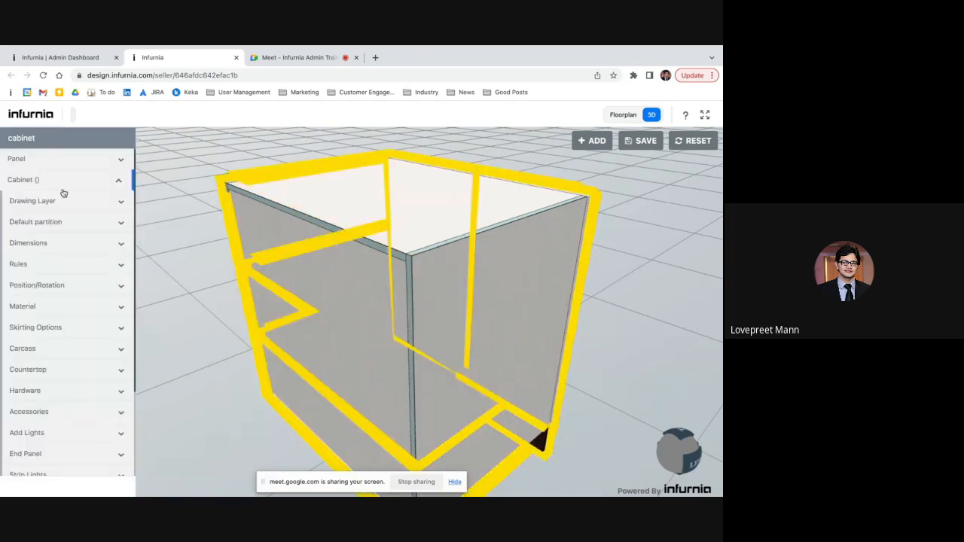
pyautogui.click(34, 351)
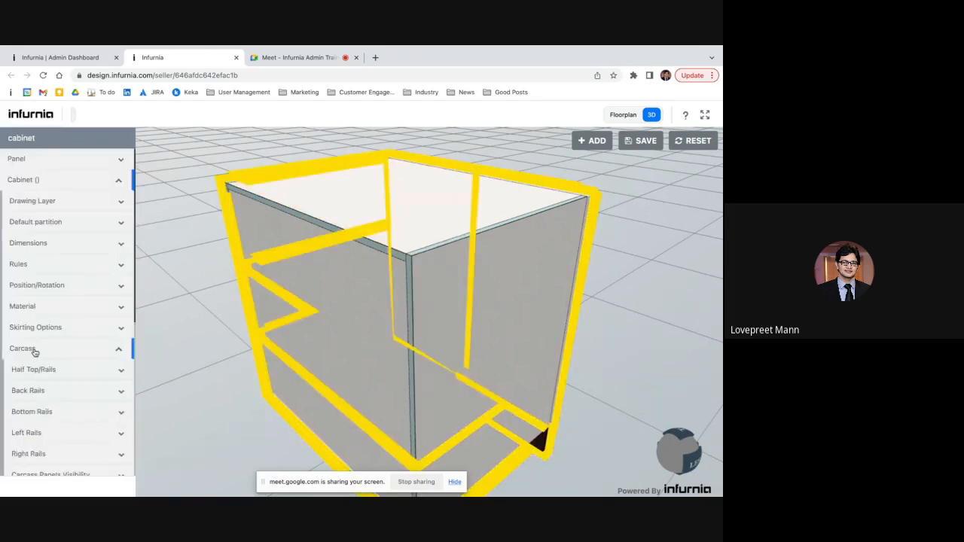
pyautogui.scroll(-3, 34, 351)
pyautogui.click(43, 302)
pyautogui.scroll(-1, 42, 301)
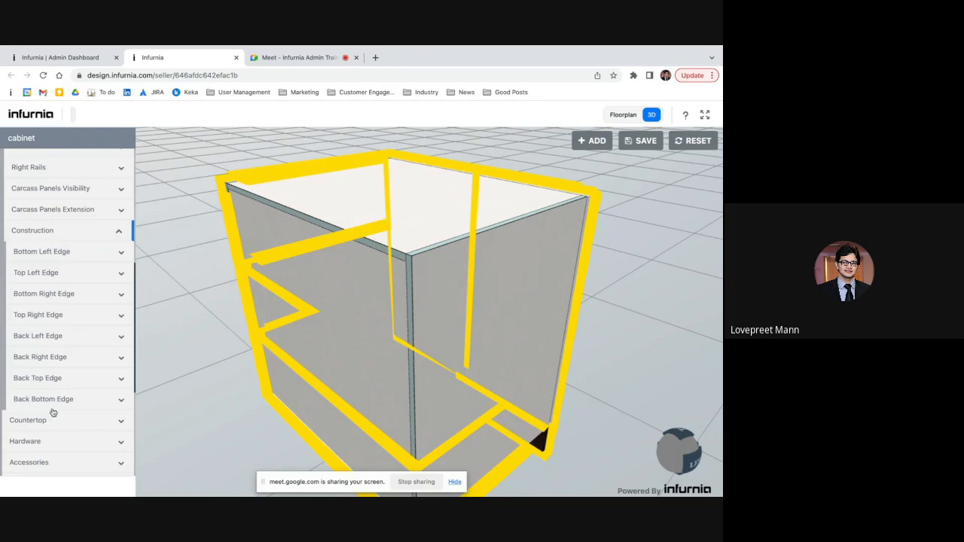
pyautogui.click(58, 253)
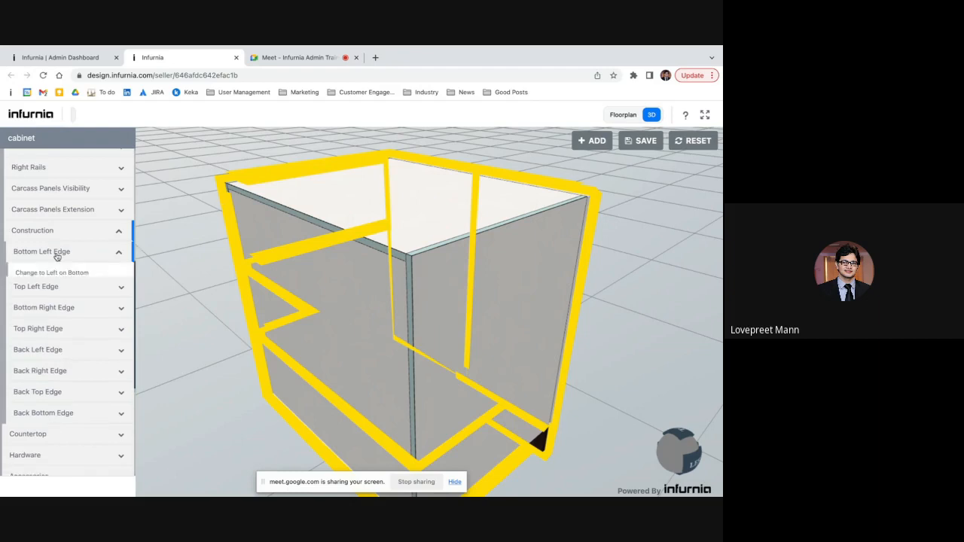
pyautogui.click(59, 254)
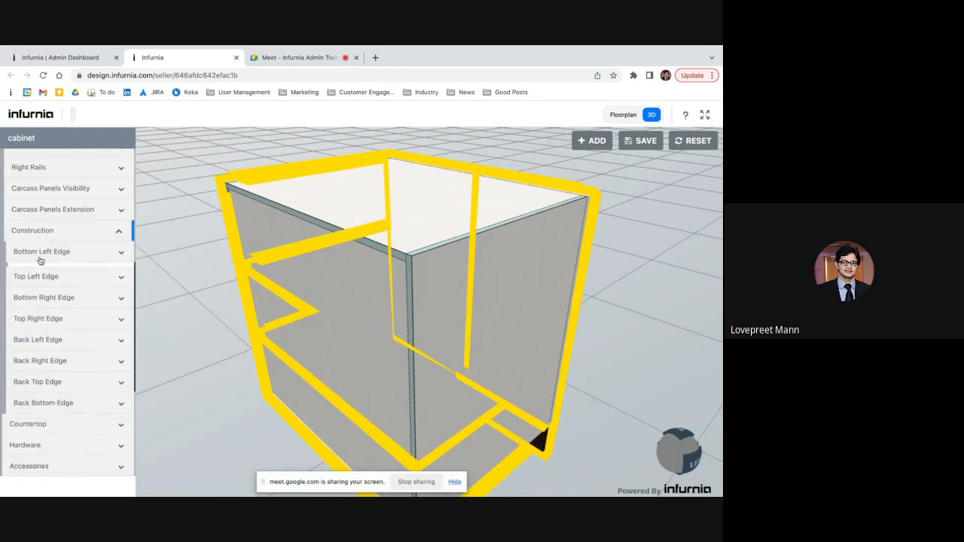
pyautogui.click(60, 254)
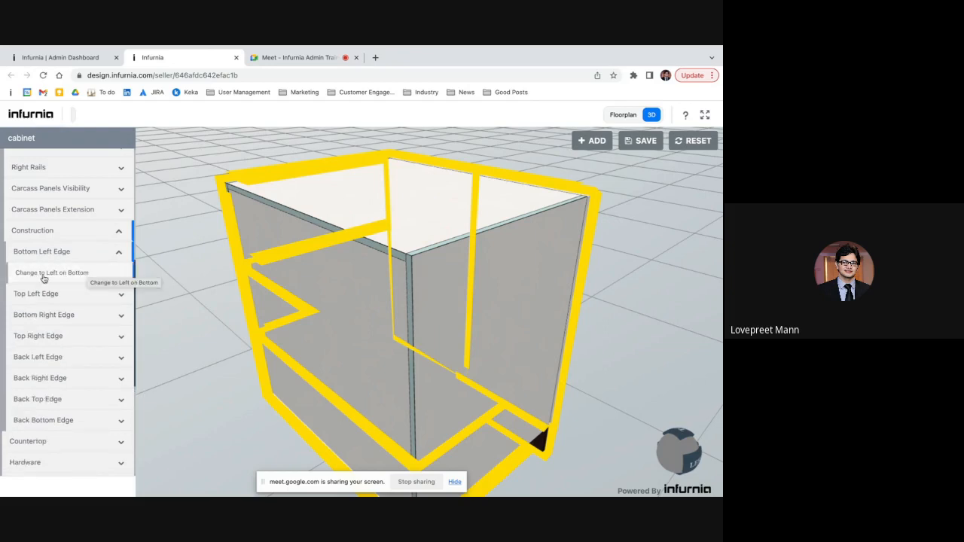
pyautogui.click(170, 297)
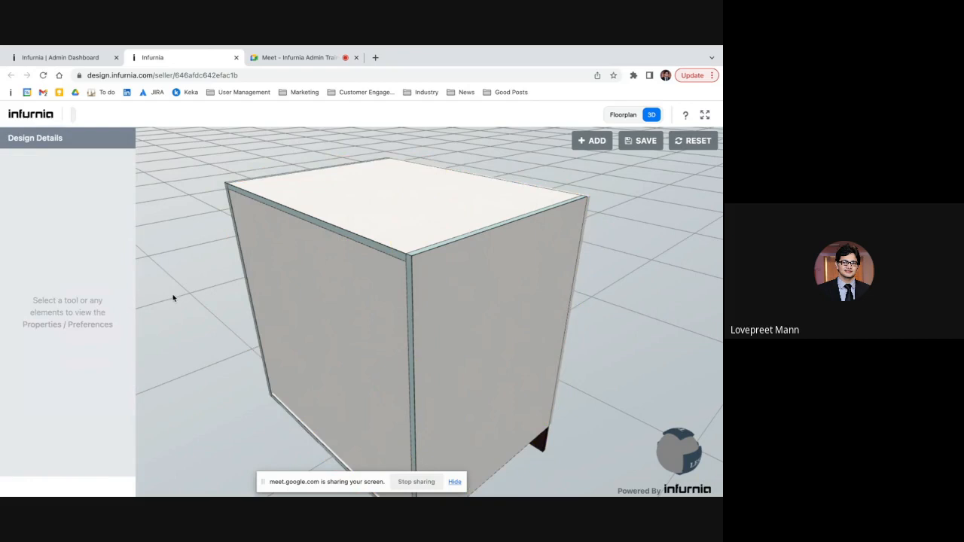
# Change the carcass's top left edge construction to Left on Top and examine the joint from behind
pyautogui.moveTo(174, 297); pyautogui.dragTo(596, 218)
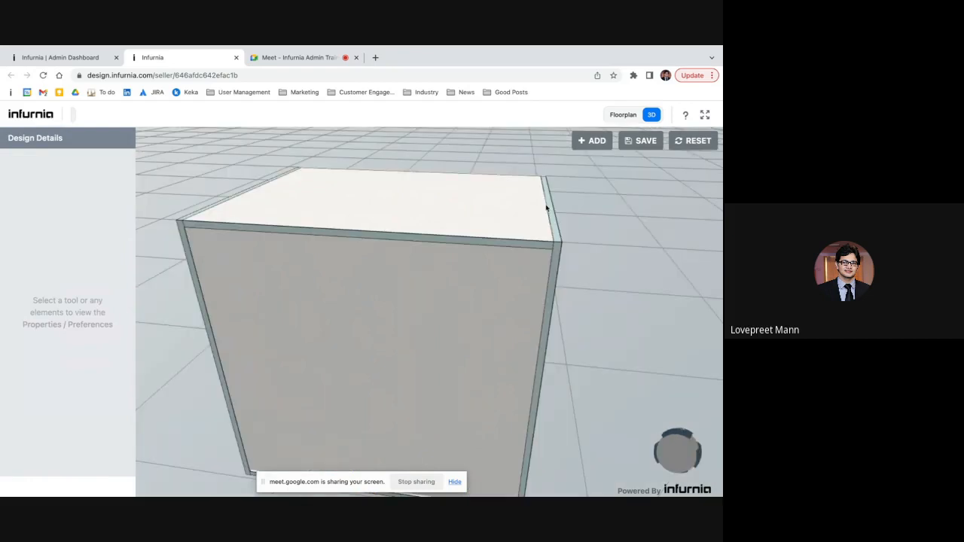
pyautogui.click(541, 309)
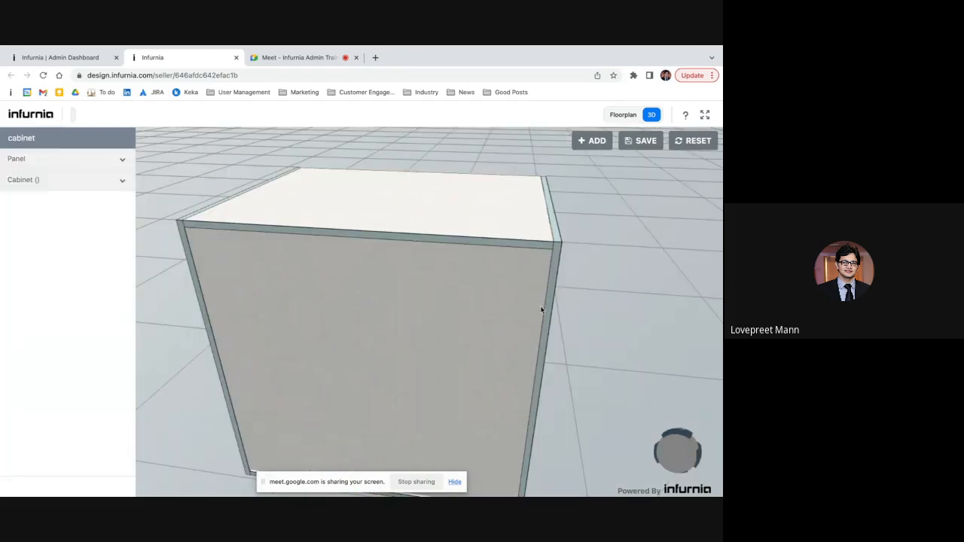
pyautogui.click(83, 179)
pyautogui.click(34, 348)
pyautogui.scroll(-2, 39, 352)
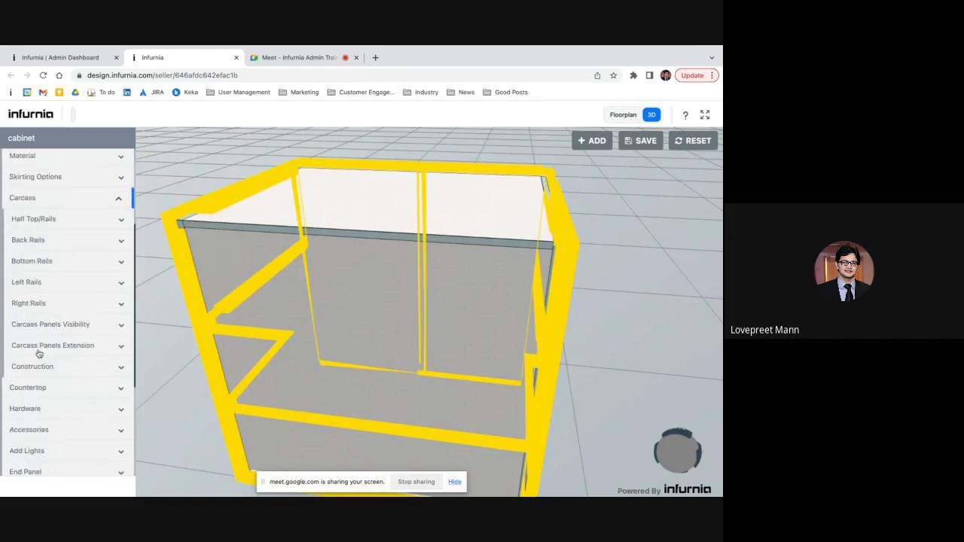
pyautogui.click(40, 366)
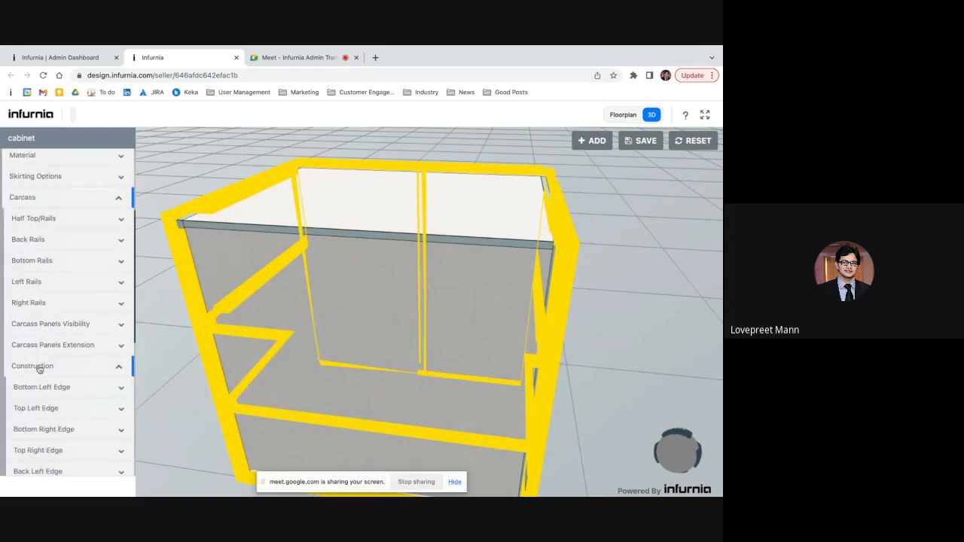
pyautogui.scroll(-2, 40, 366)
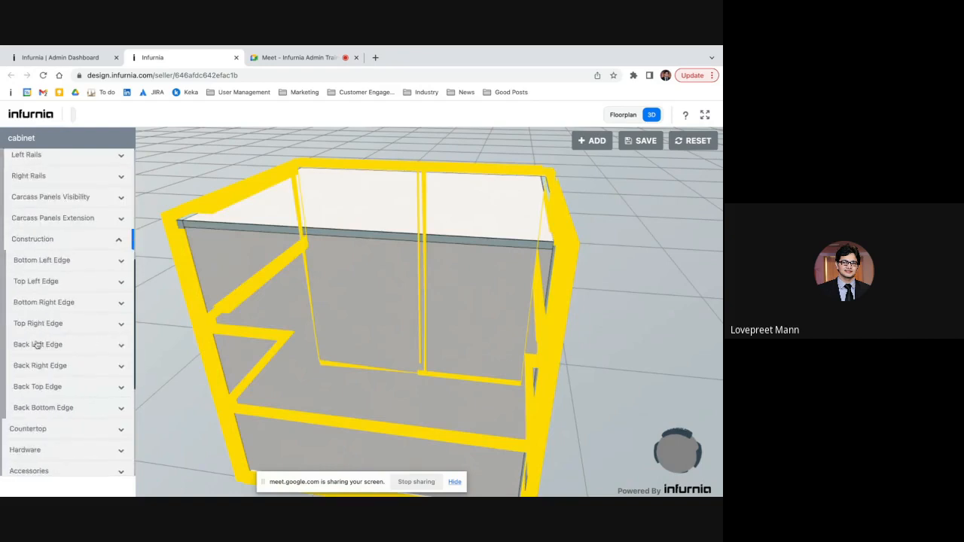
pyautogui.click(39, 283)
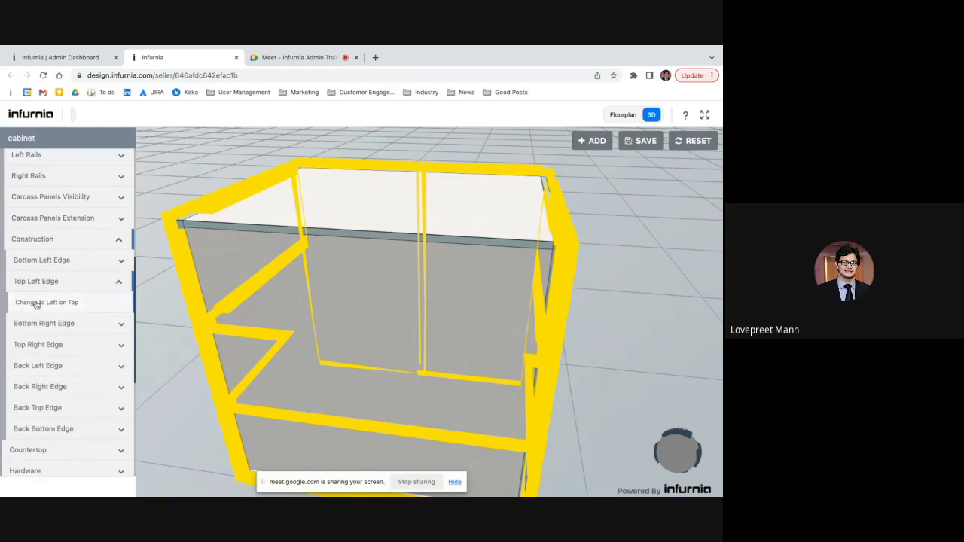
pyautogui.click(33, 306)
pyautogui.moveTo(573, 298); pyautogui.dragTo(551, 270)
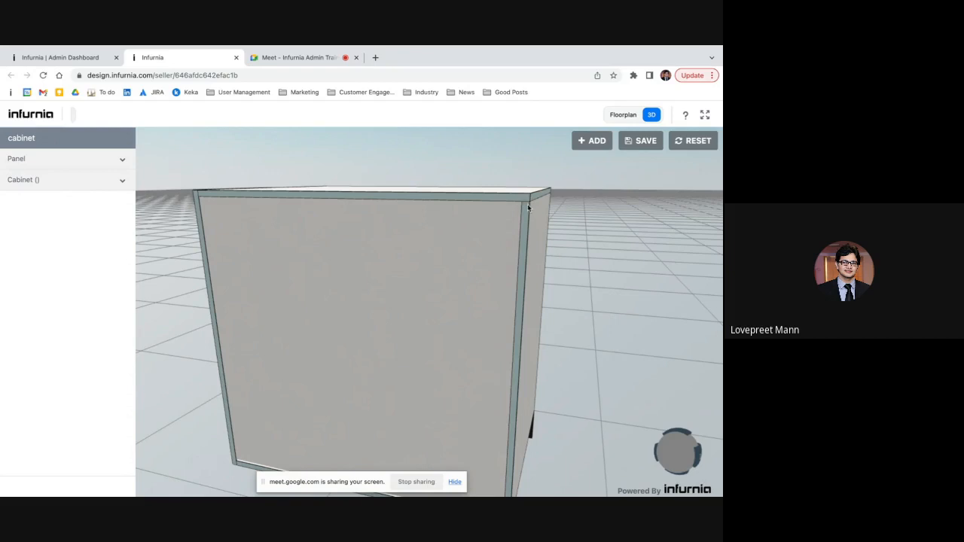
# Change the carcass's top right edge construction to Right on Top and view the cabinet from behind
pyautogui.moveTo(191, 214); pyautogui.dragTo(388, 248)
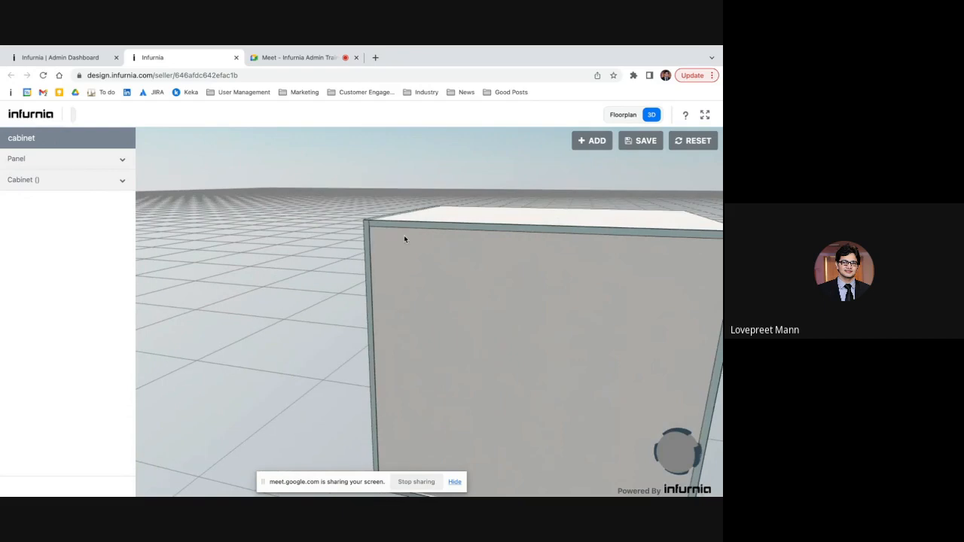
pyautogui.click(380, 253)
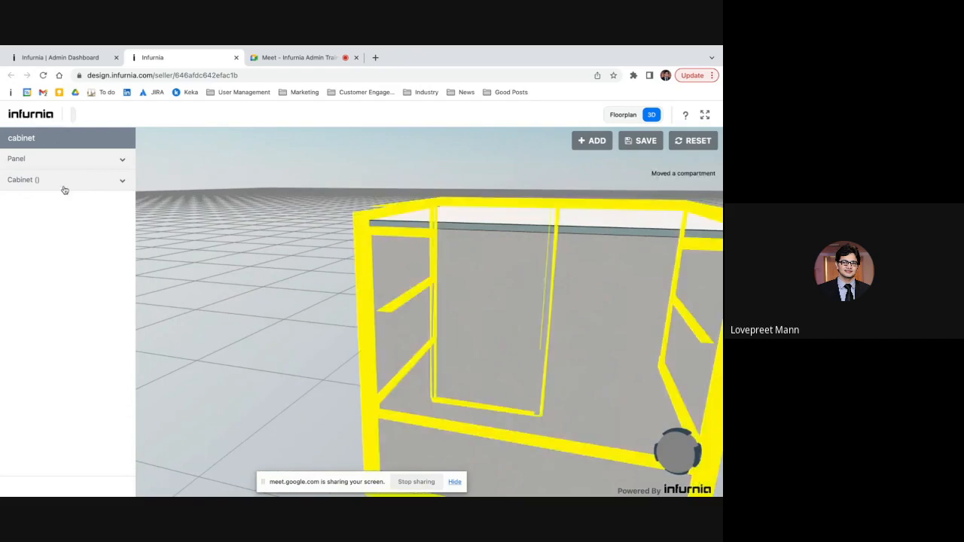
pyautogui.click(64, 187)
pyautogui.click(58, 346)
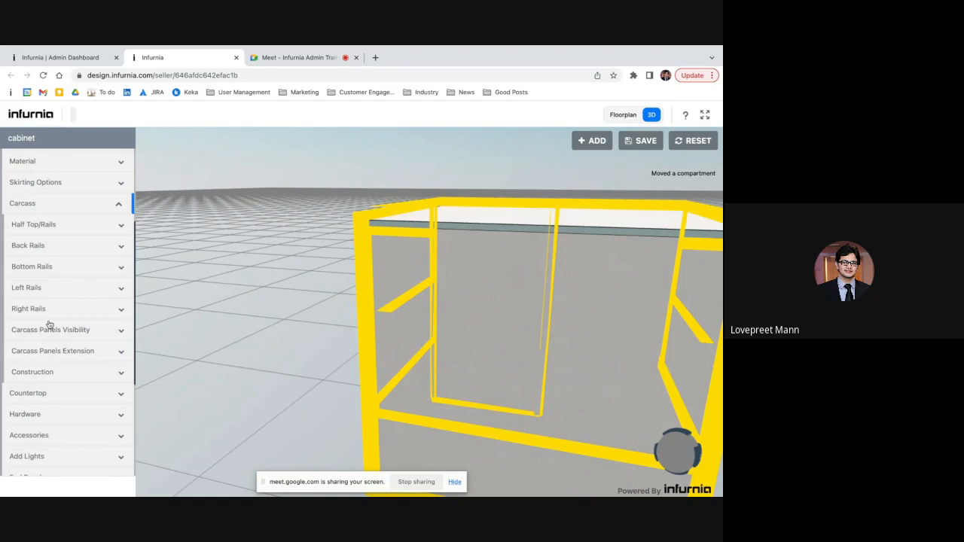
pyautogui.click(47, 372)
pyautogui.click(45, 305)
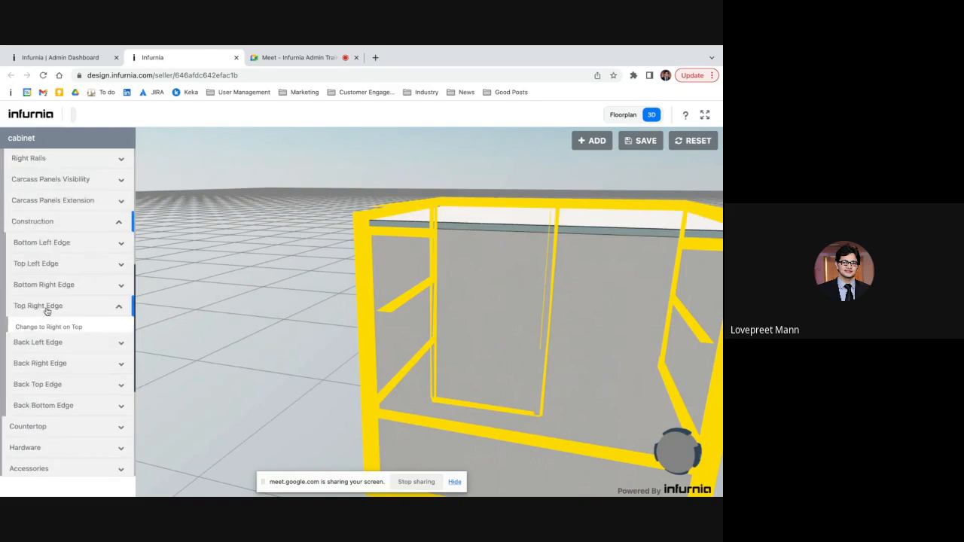
pyautogui.click(51, 329)
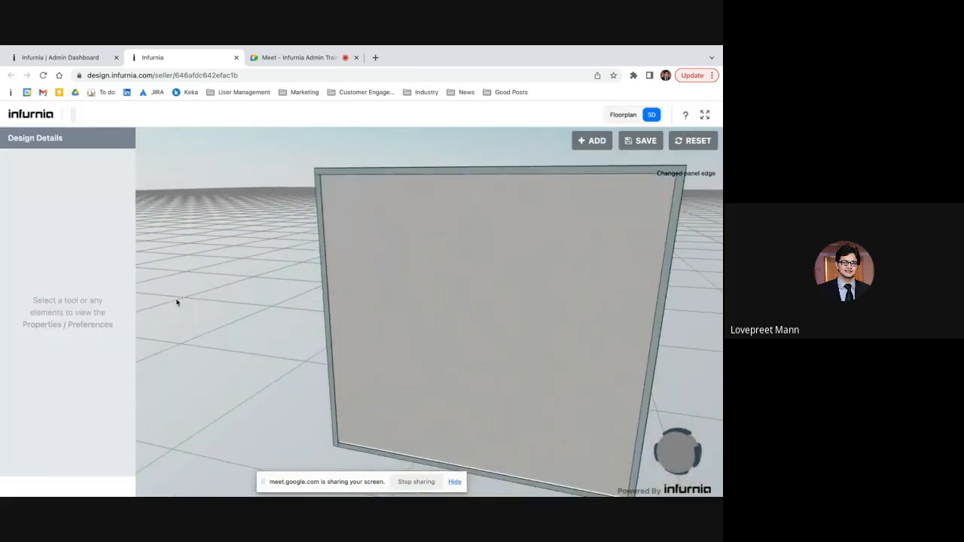
pyautogui.moveTo(589, 333)
pyautogui.mouseDown()
pyautogui.moveTo(442, 326)
pyautogui.moveTo(588, 338)
pyautogui.mouseUp()
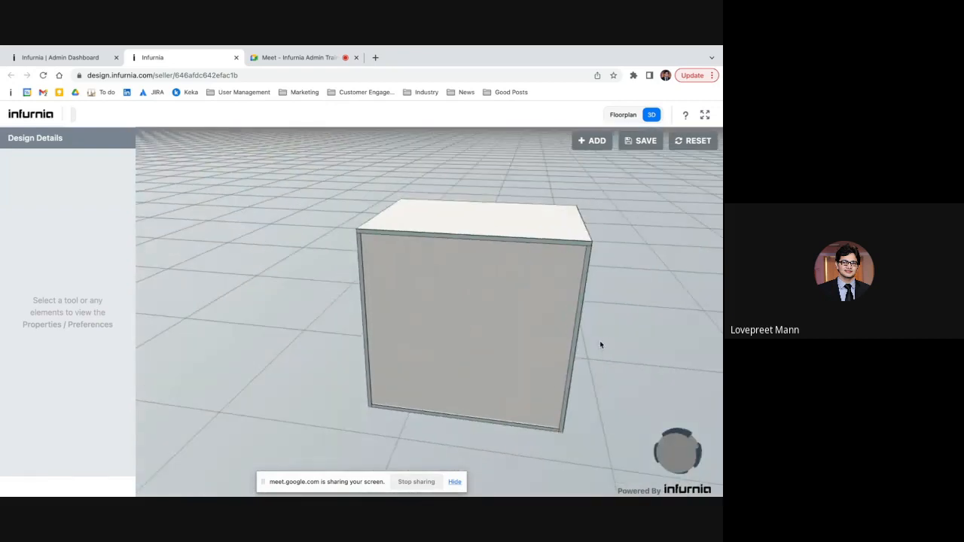
# Revert the carcass construction to Top on Left for the top left edge and Top on Right for the top right edge
pyautogui.click(571, 336)
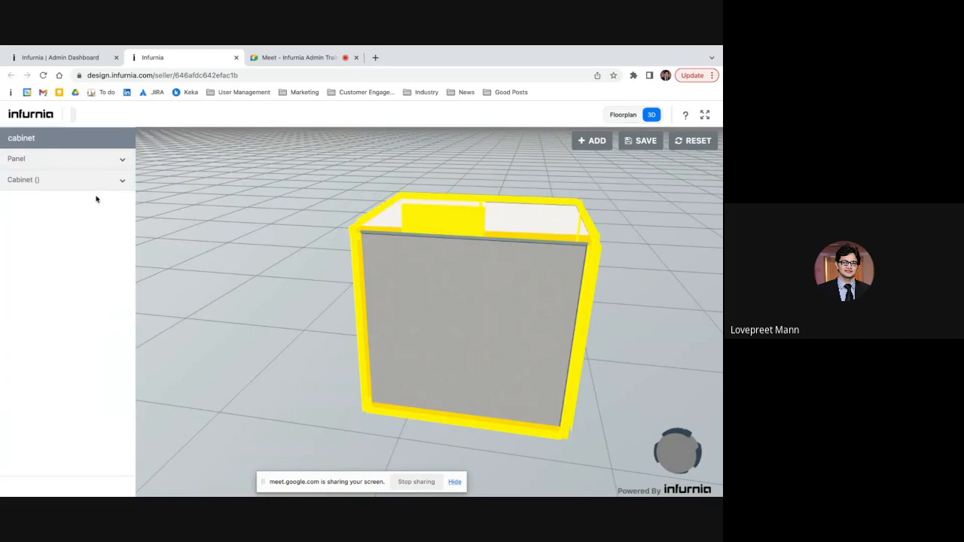
pyautogui.click(89, 185)
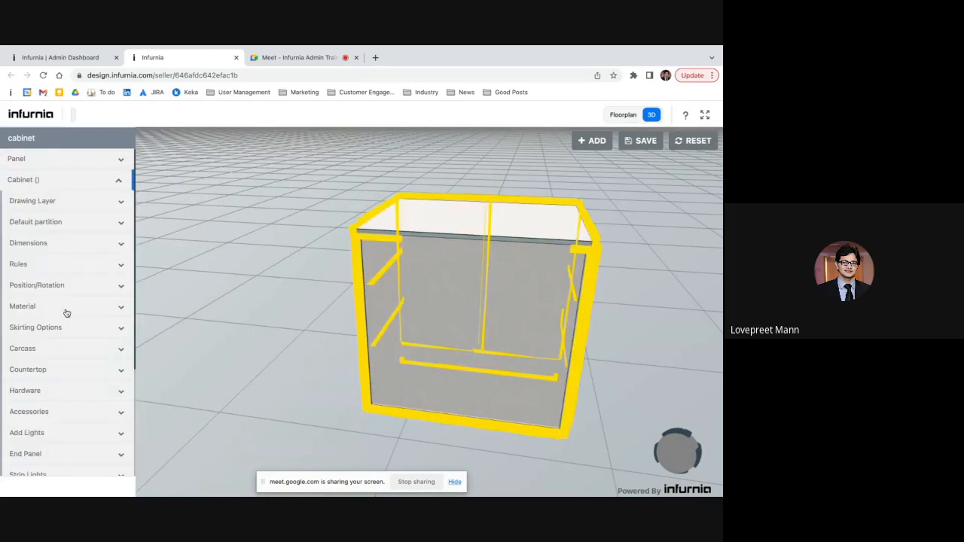
pyautogui.click(65, 349)
pyautogui.click(64, 351)
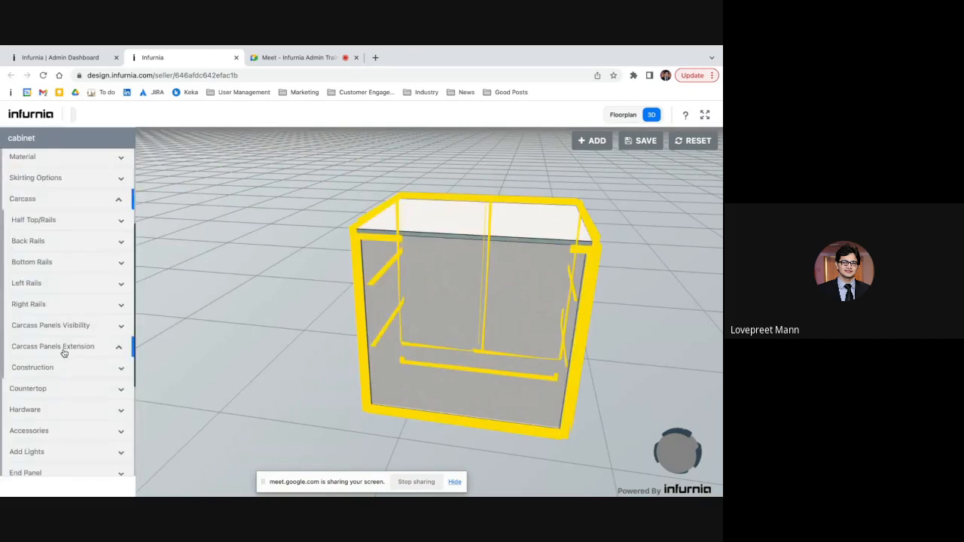
pyautogui.click(63, 377)
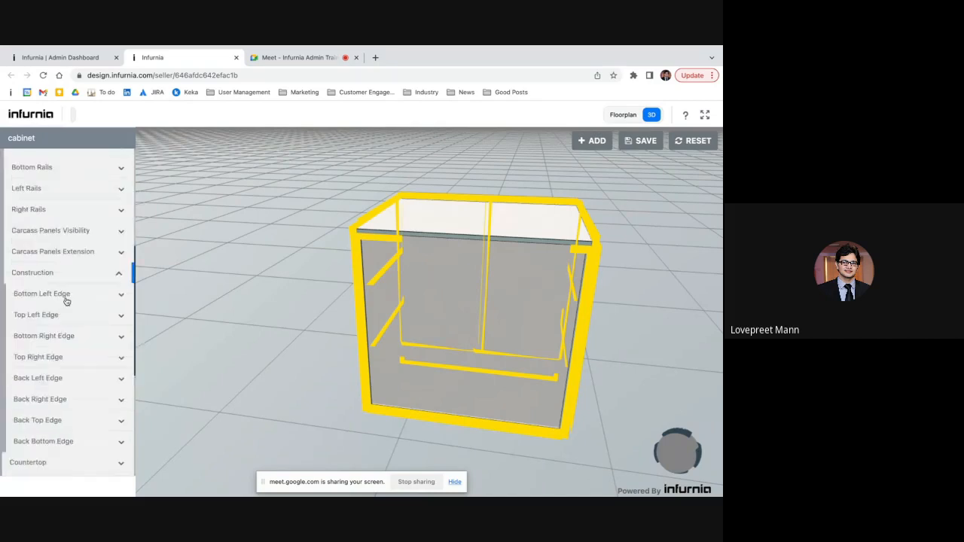
pyautogui.click(64, 315)
pyautogui.click(63, 335)
pyautogui.click(53, 378)
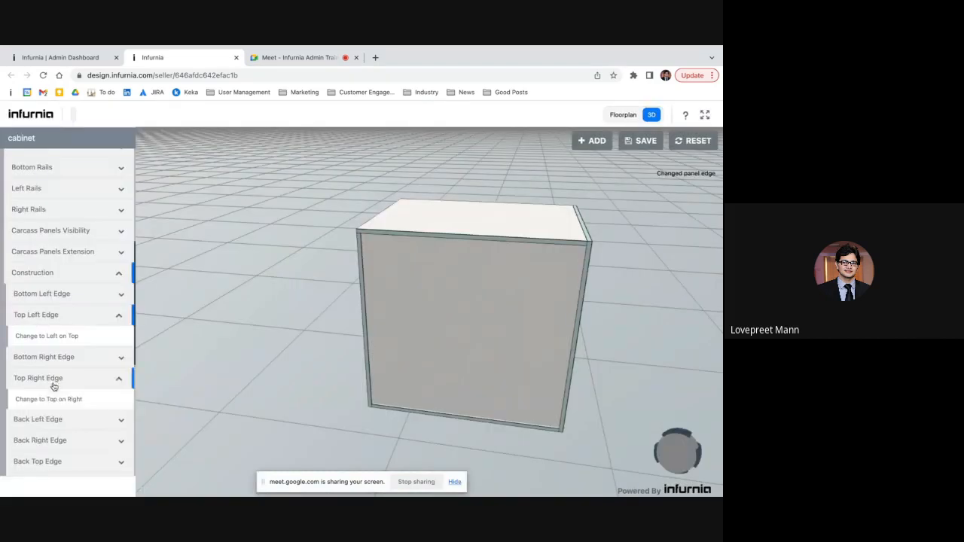
pyautogui.click(53, 399)
pyautogui.click(279, 389)
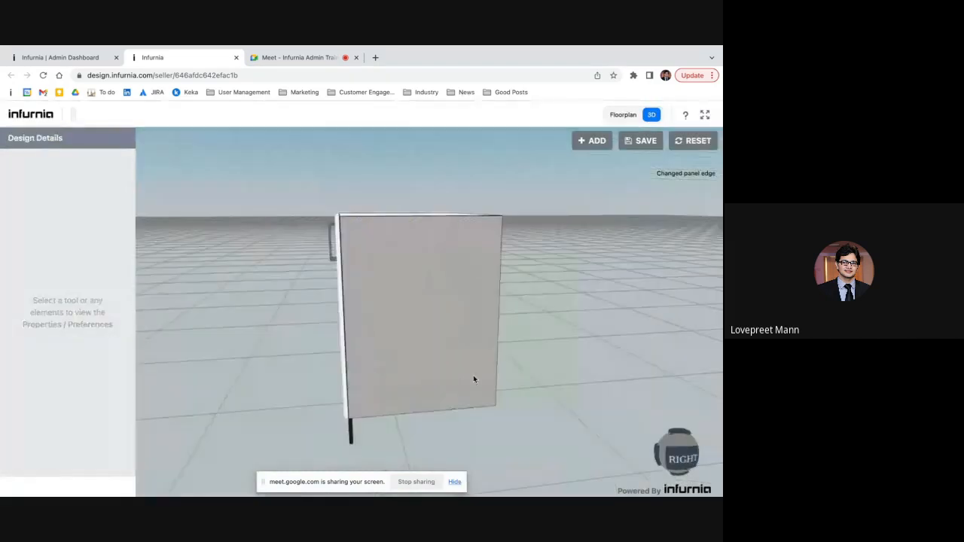
# Set the cabinet's carcass core material to 16mm BWR Ply
pyautogui.click(451, 319)
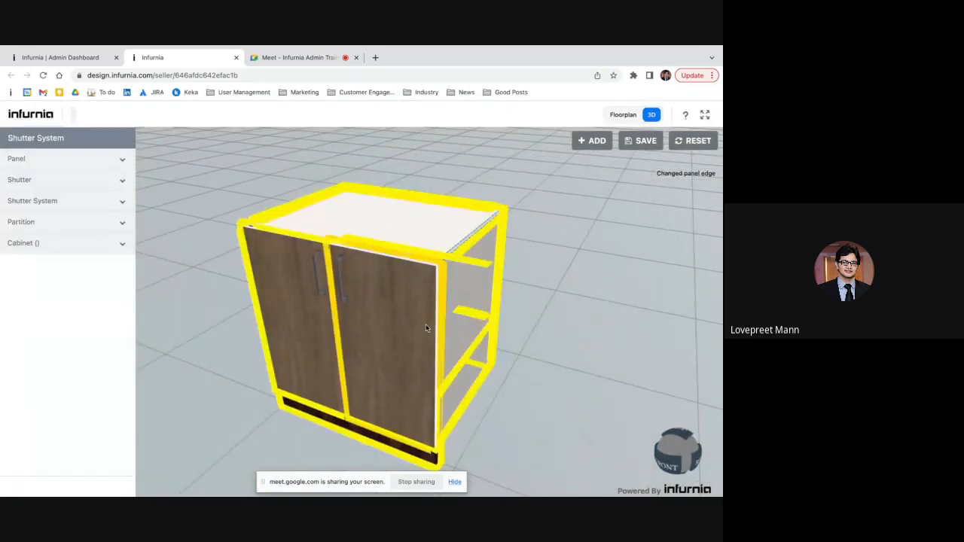
pyautogui.click(116, 247)
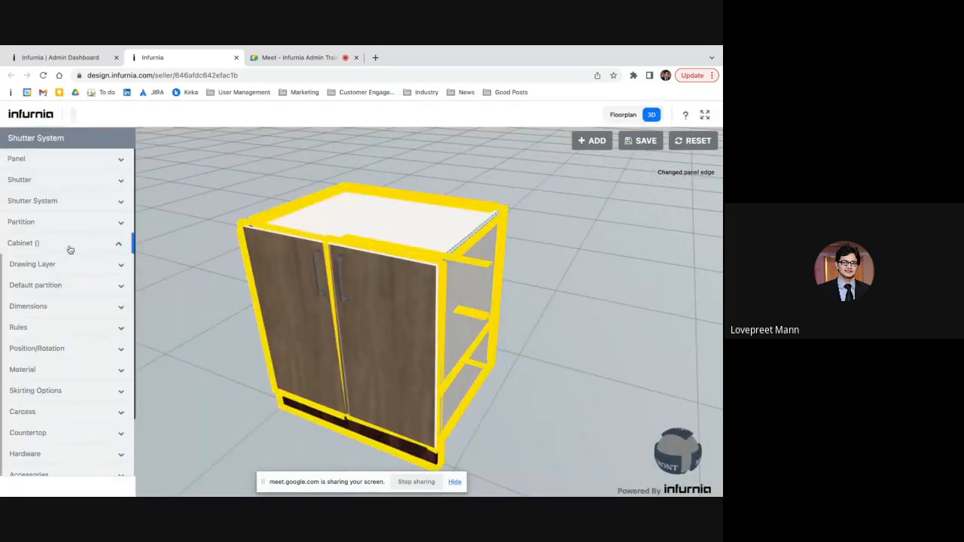
pyautogui.click(46, 367)
pyautogui.scroll(-2, 47, 377)
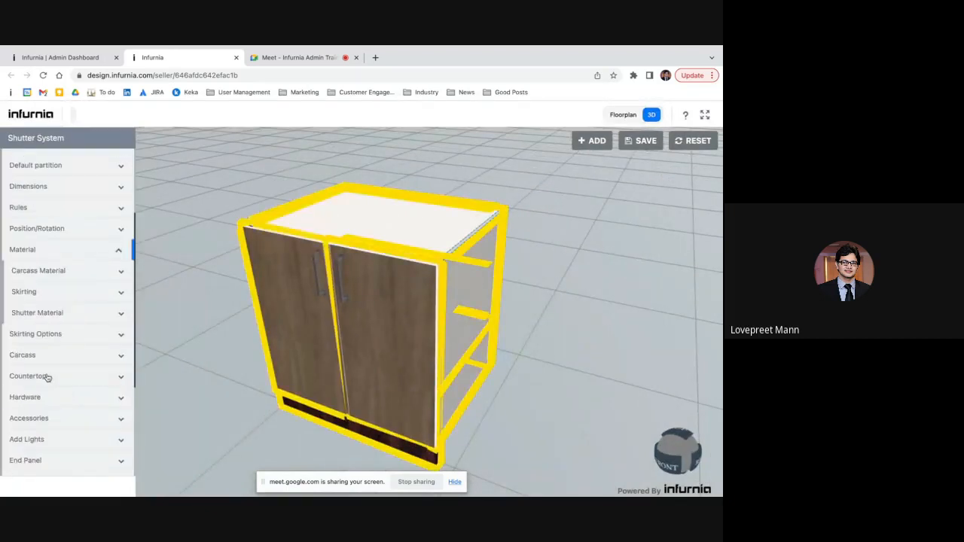
pyautogui.click(65, 275)
pyautogui.click(37, 313)
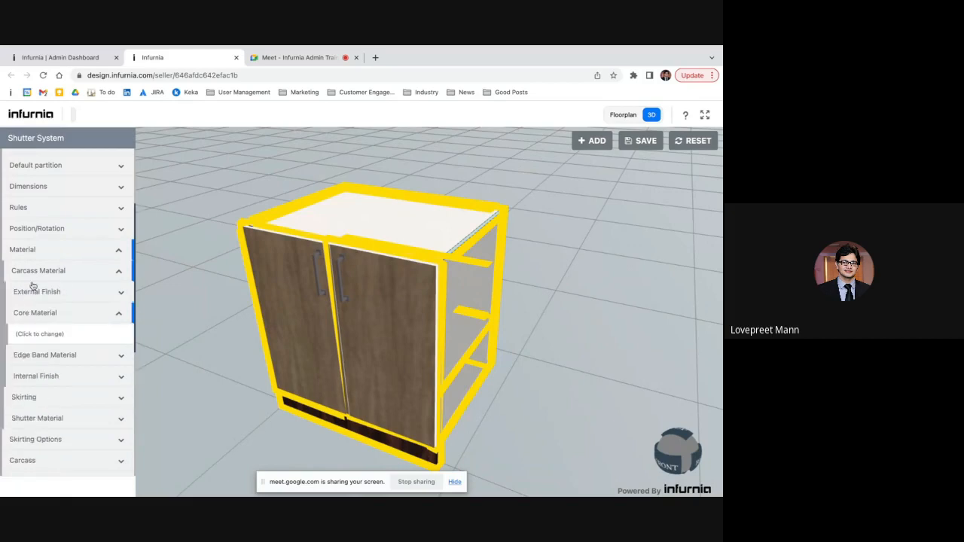
pyautogui.click(44, 336)
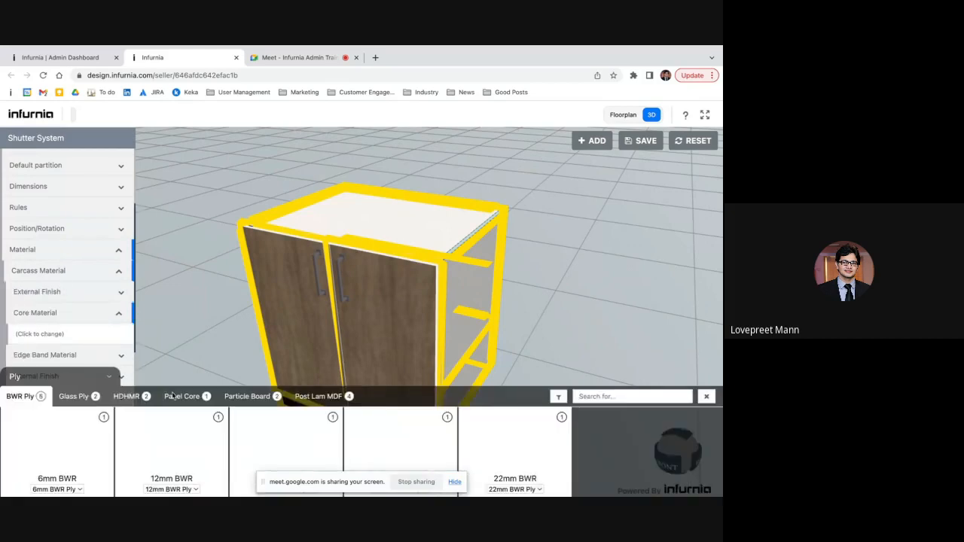
pyautogui.click(422, 482)
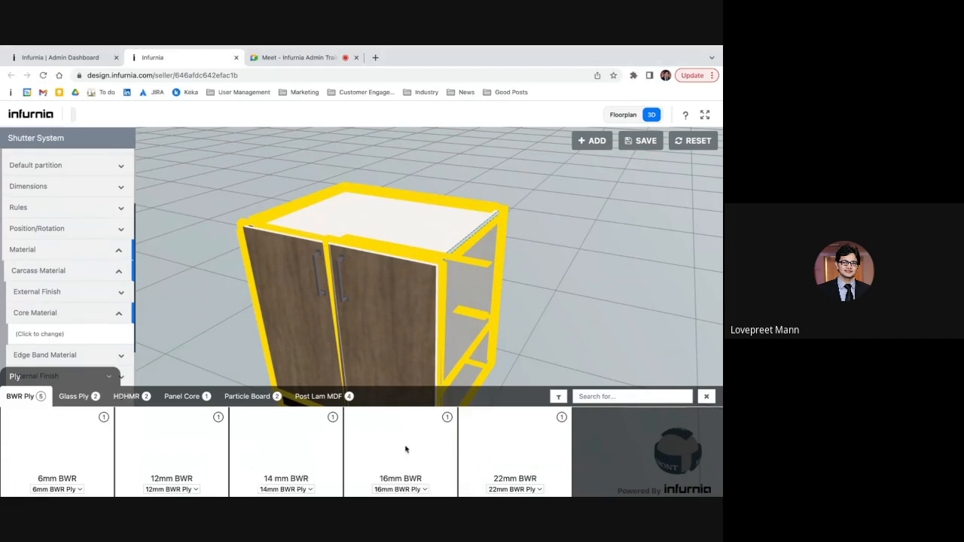
pyautogui.click(405, 447)
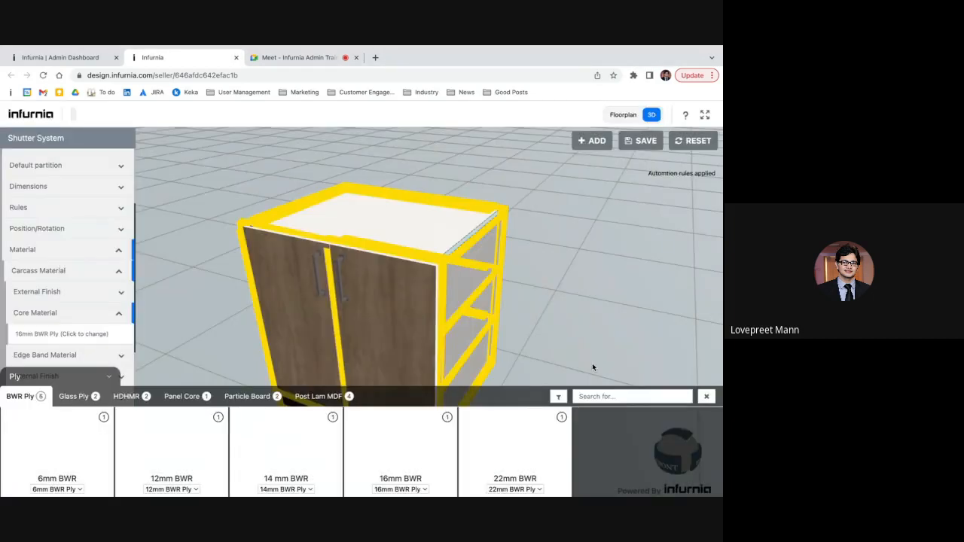
pyautogui.click(707, 396)
# View the cabinet from the side and rear, and switch to the Google Meet call
pyautogui.moveTo(693, 380); pyautogui.dragTo(580, 365)
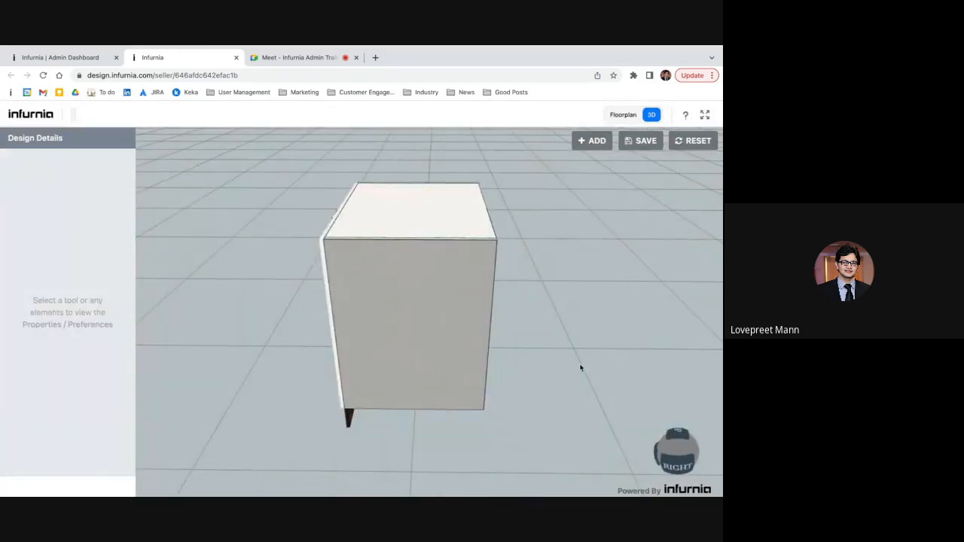
pyautogui.moveTo(615, 364); pyautogui.dragTo(470, 348)
pyautogui.click(266, 58)
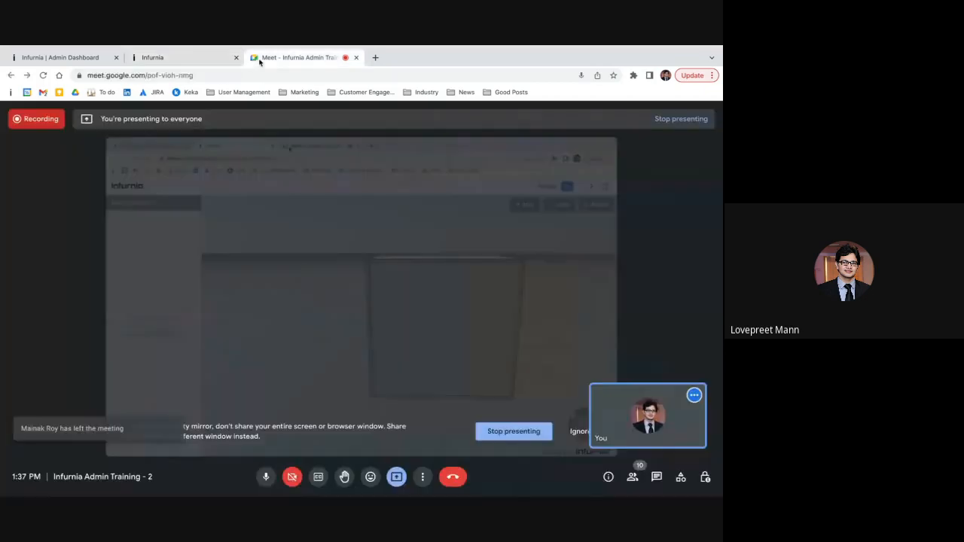
# Return to the design view, select the cabinet's back panel and inspect its core material
pyautogui.click(198, 59)
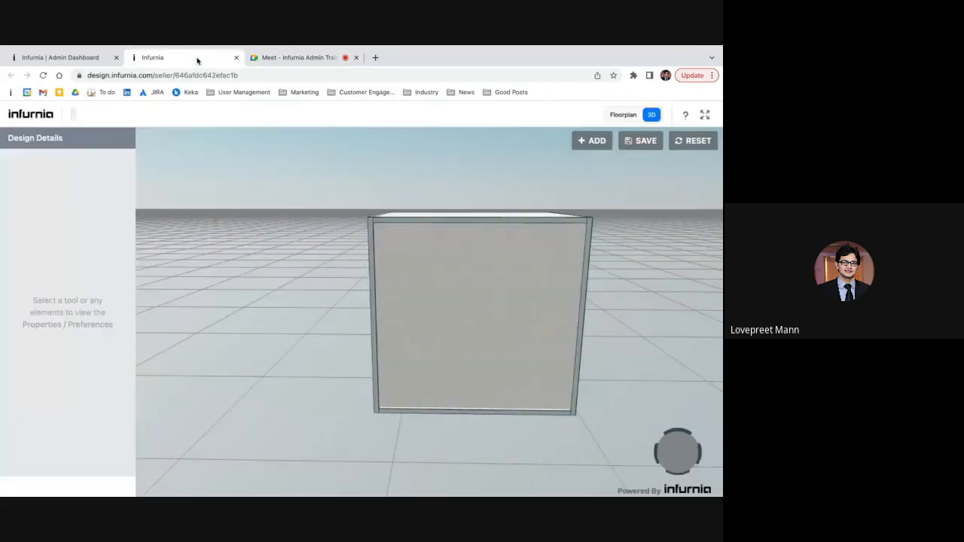
pyautogui.click(495, 306)
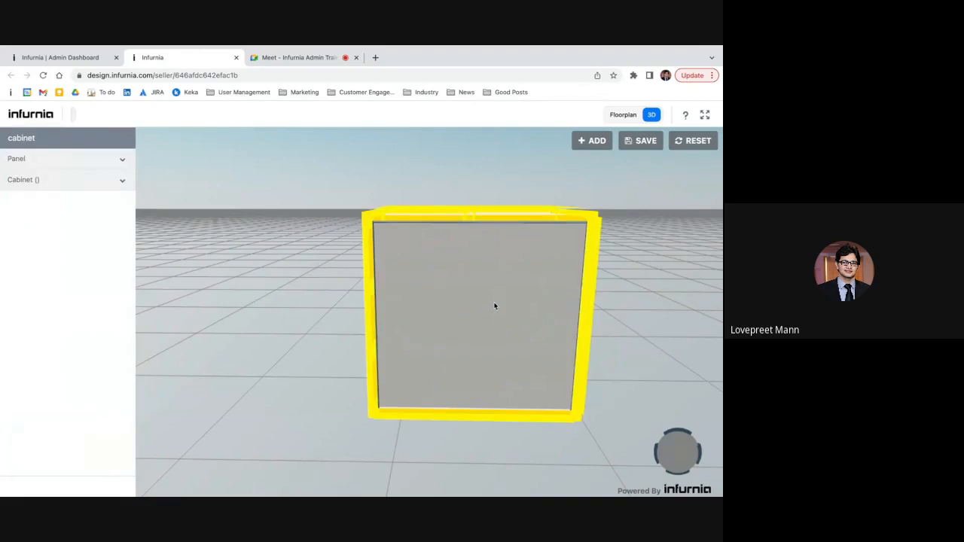
pyautogui.click(84, 159)
pyautogui.click(49, 305)
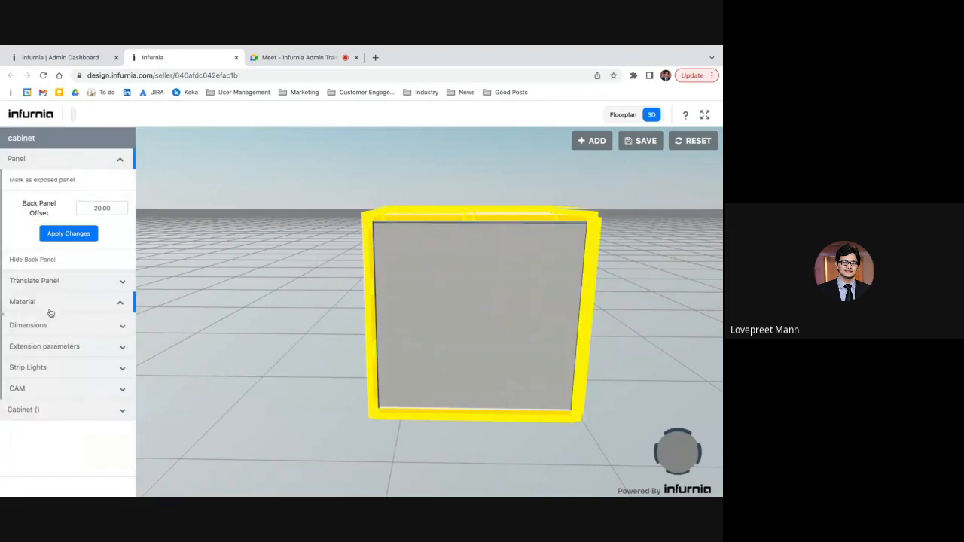
pyautogui.click(54, 343)
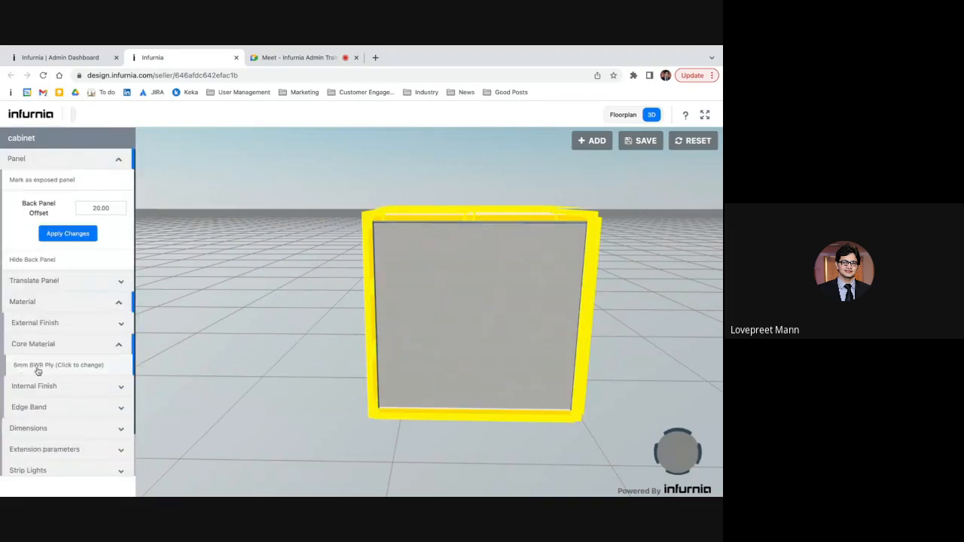
# Switch to the Admin Dashboard, list the Ply hardware category and view the tags of the 16mm BWR Ply SKU
pyautogui.click(44, 58)
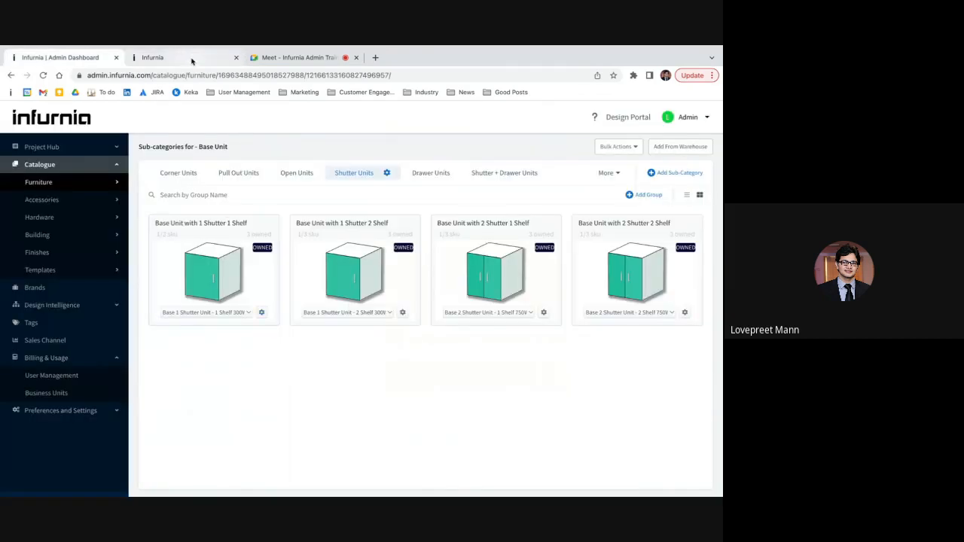
pyautogui.click(46, 218)
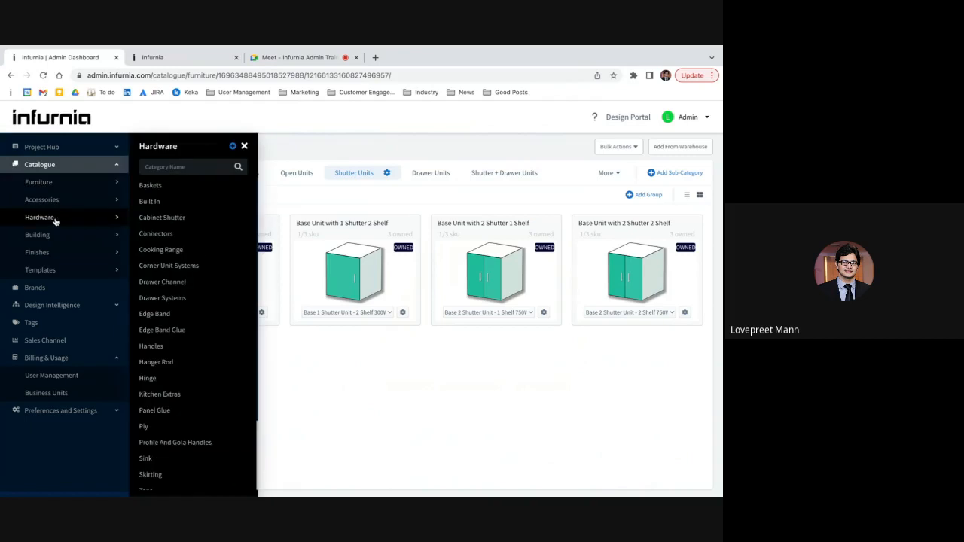
pyautogui.click(145, 427)
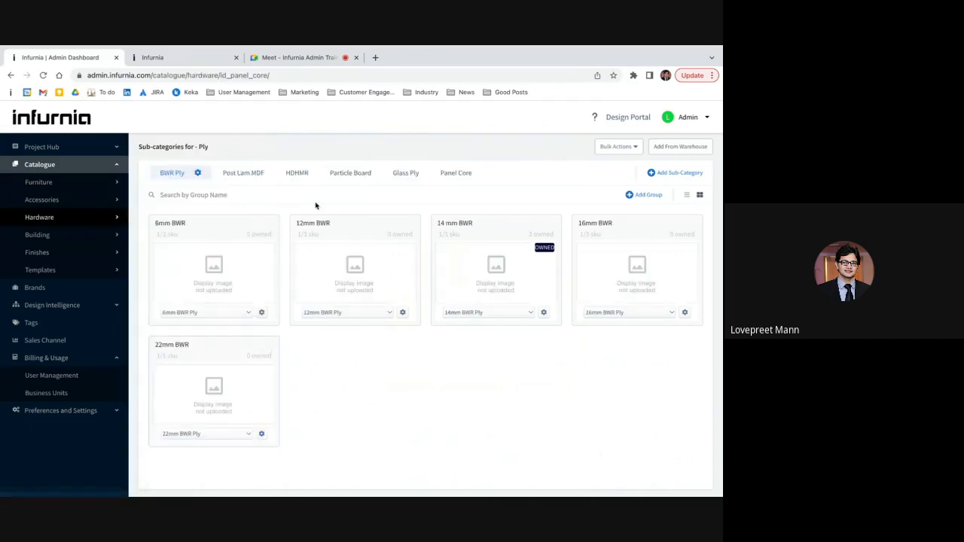
pyautogui.click(685, 312)
pyautogui.click(655, 330)
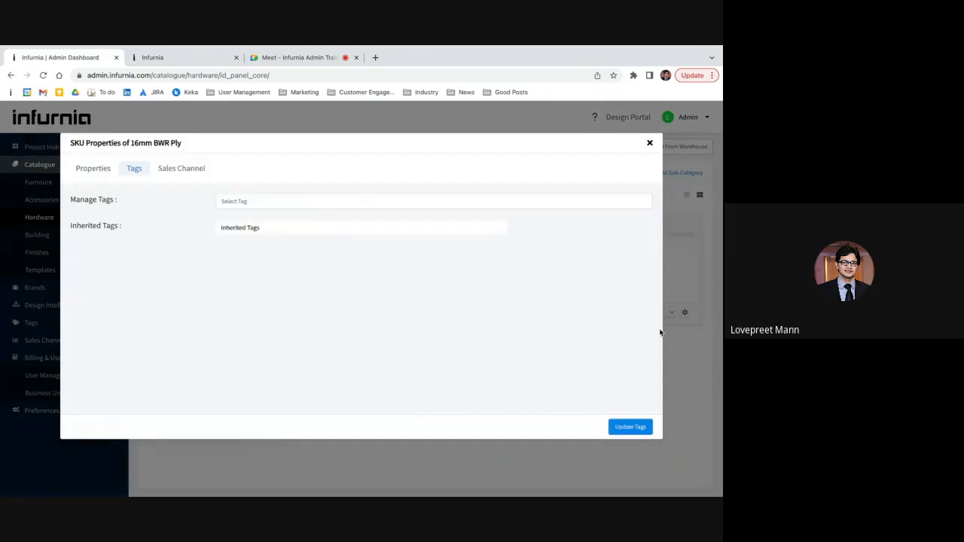
pyautogui.click(649, 143)
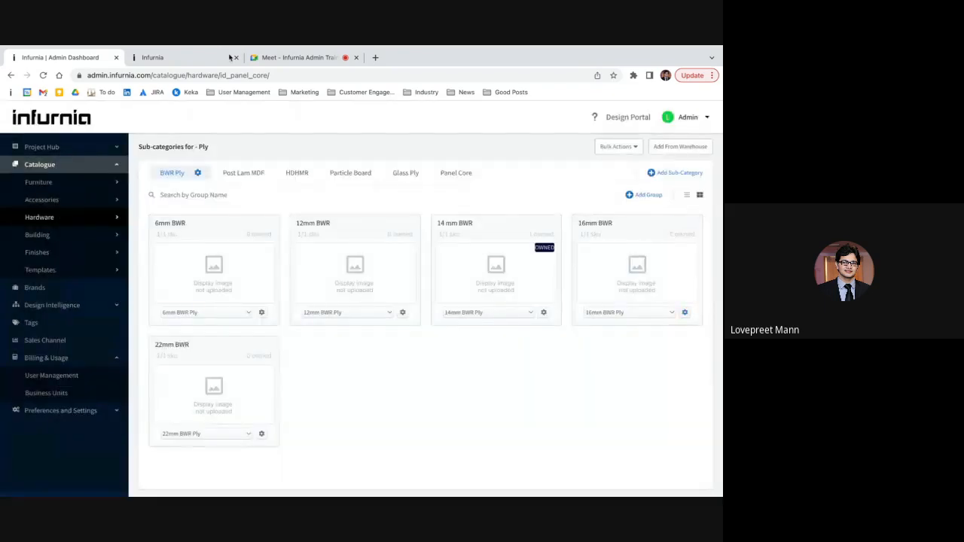
# Go back to the cabinet design and check the dimensions of the right side panel
pyautogui.click(272, 58)
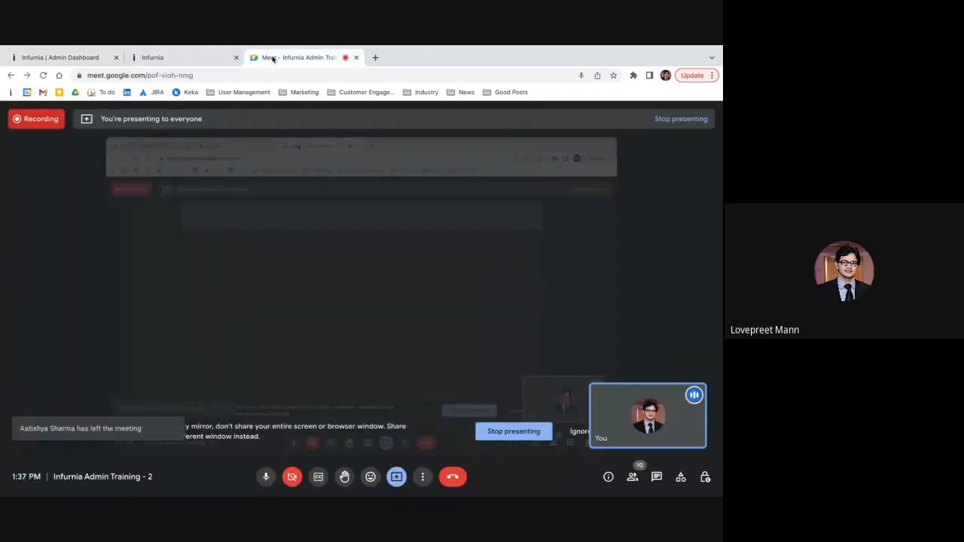
pyautogui.click(187, 58)
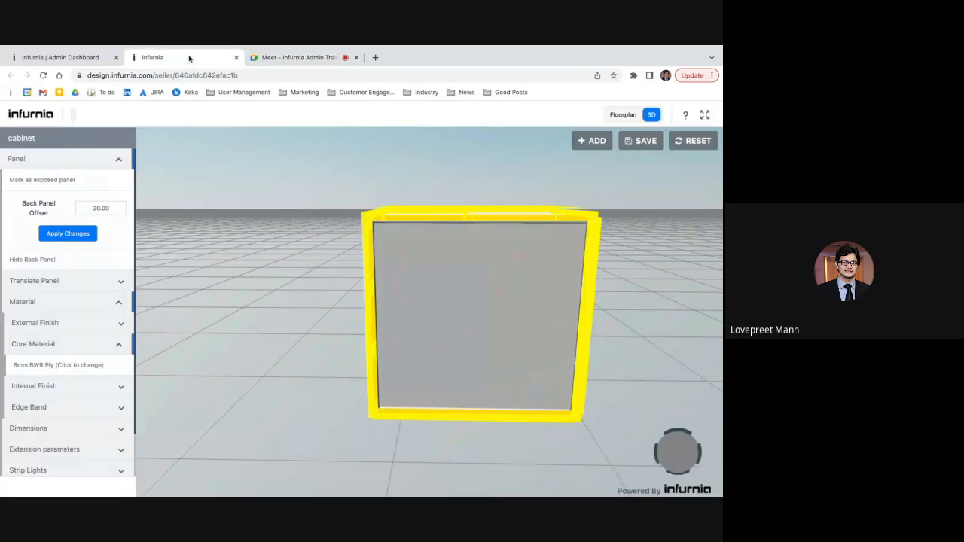
pyautogui.click(300, 279)
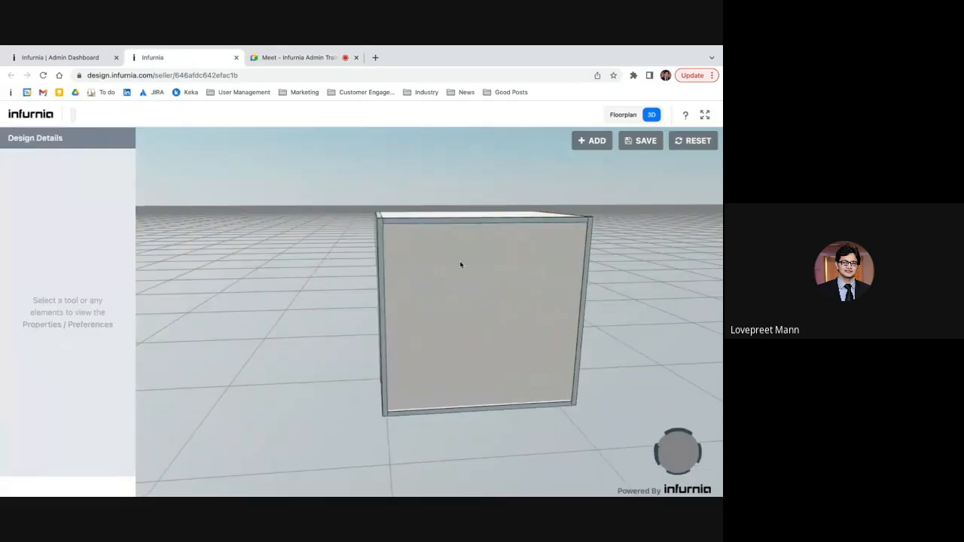
pyautogui.moveTo(332, 279); pyautogui.dragTo(482, 296)
pyautogui.click(442, 307)
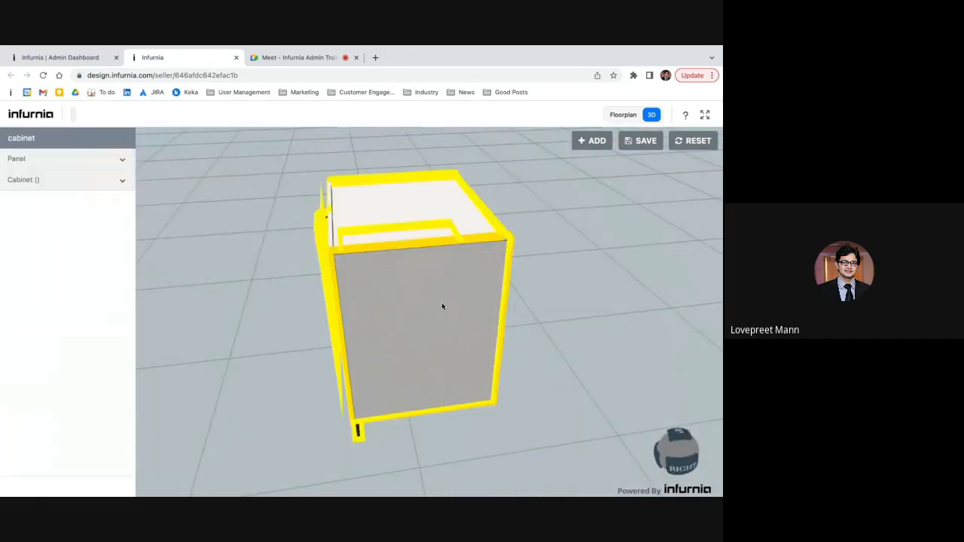
pyautogui.click(54, 161)
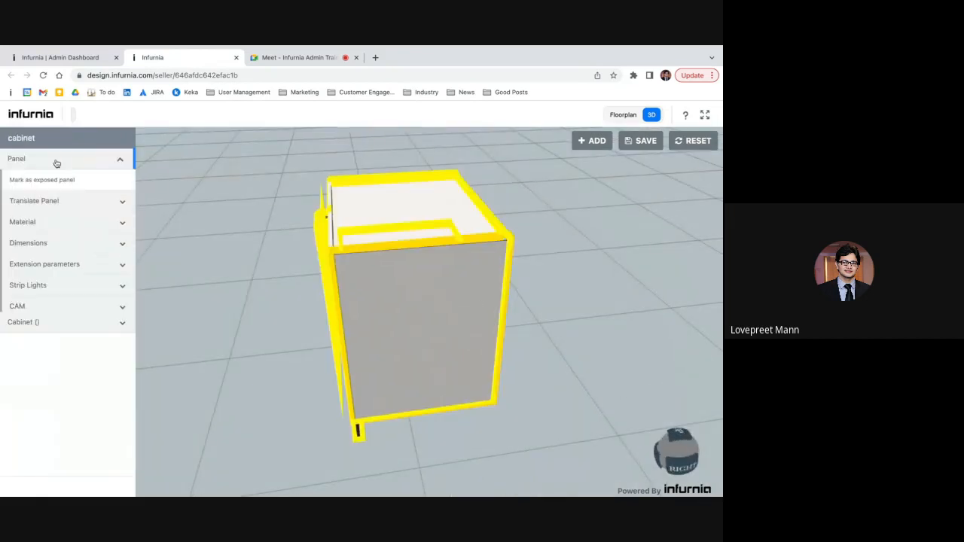
pyautogui.click(21, 244)
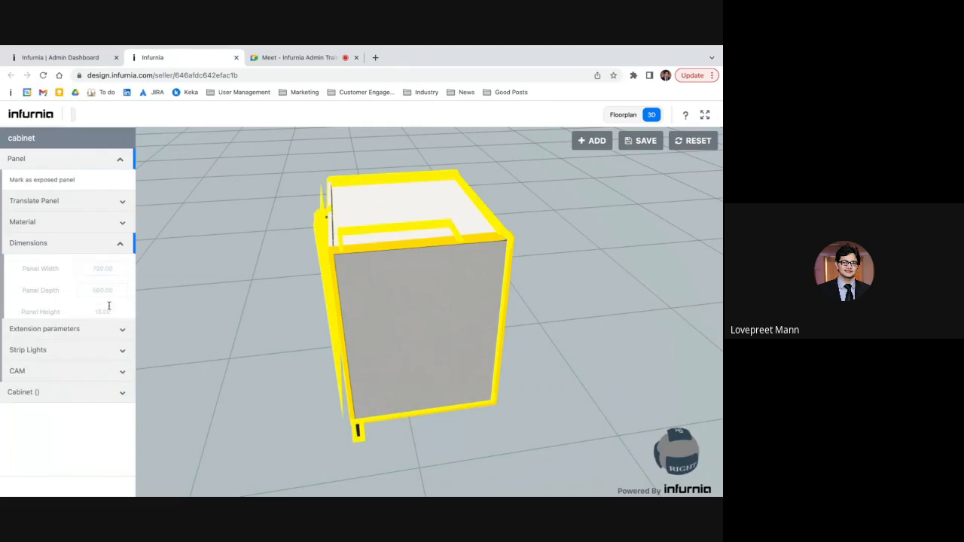
pyautogui.click(217, 324)
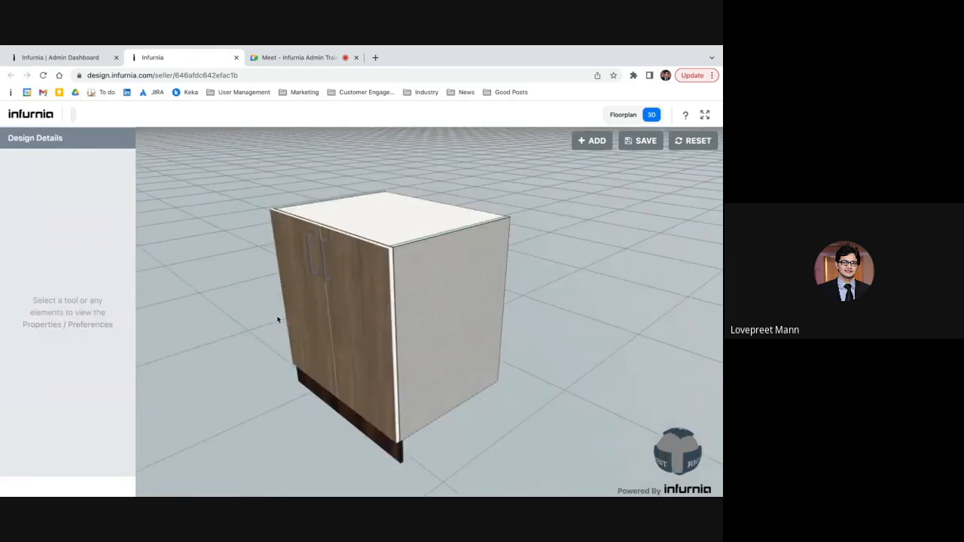
# Set the cabinet's width to 600 and apply the change
pyautogui.click(363, 312)
pyautogui.click(65, 243)
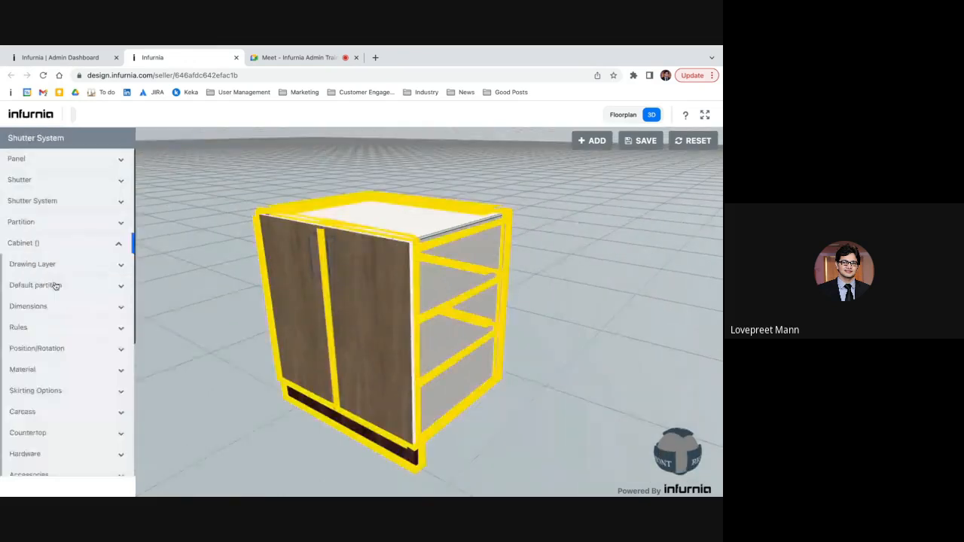
pyautogui.click(52, 306)
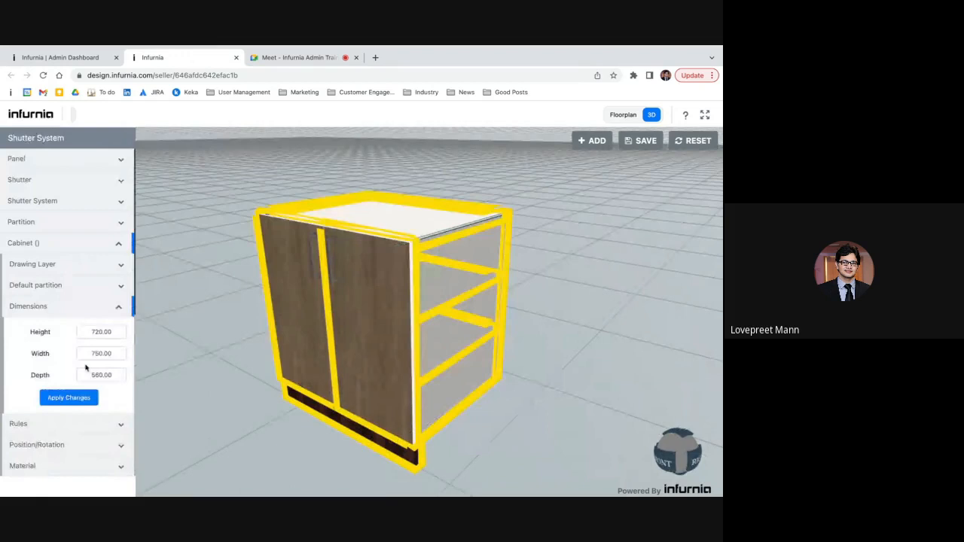
pyautogui.click(101, 354)
pyautogui.hotkey('ctrl', 'a')
pyautogui.write('600')
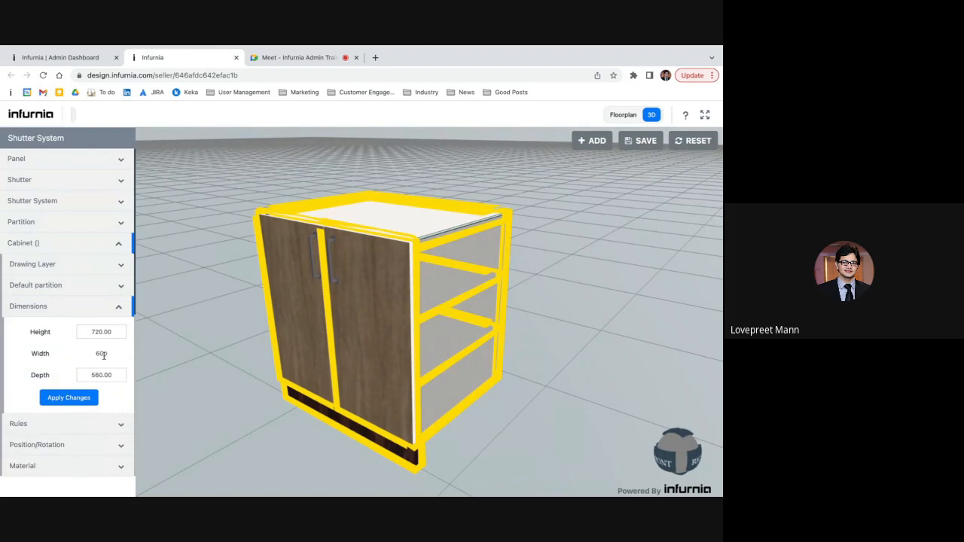
pyautogui.click(83, 397)
pyautogui.scroll(-2, 83, 399)
pyautogui.click(519, 307)
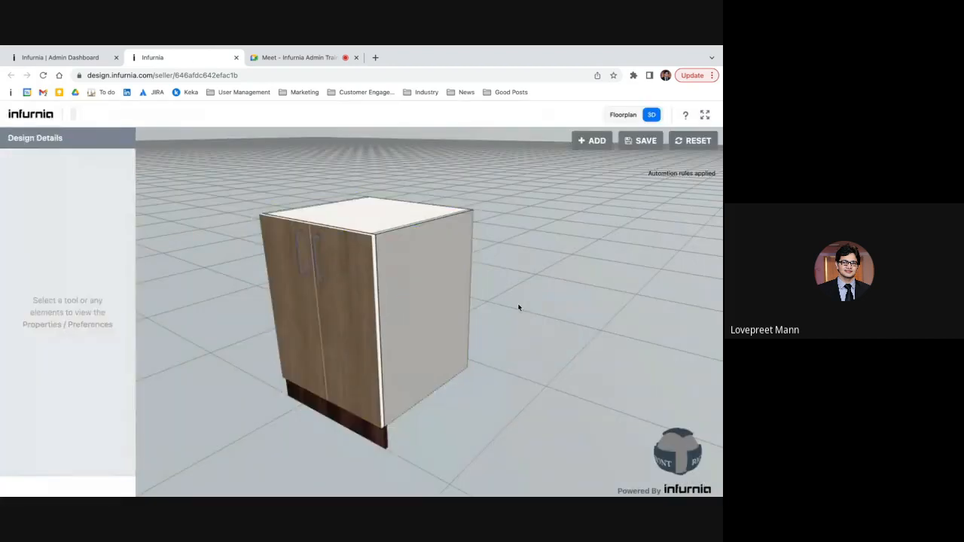
# Inspect the right side panel's dimensions again on the resized cabinet
pyautogui.moveTo(519, 307); pyautogui.dragTo(442, 307)
pyautogui.click(442, 307)
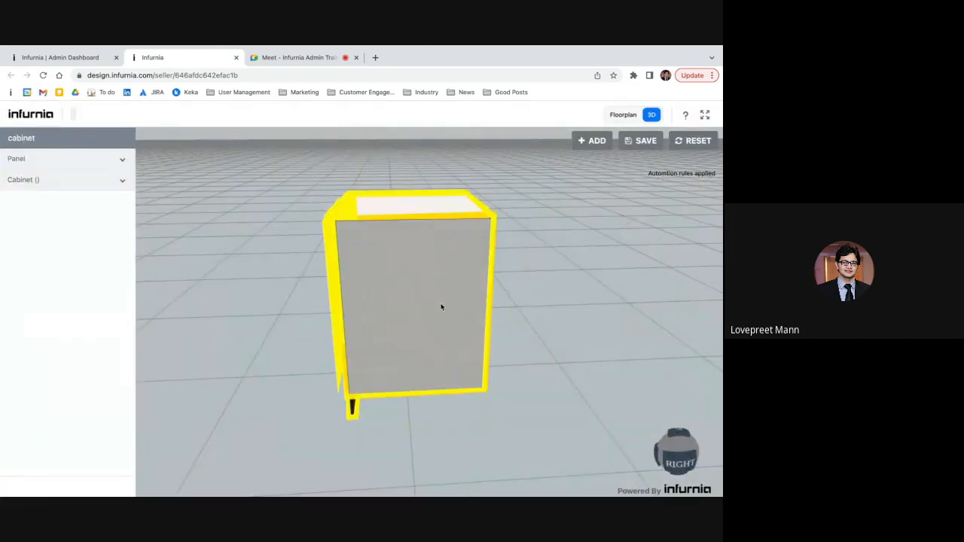
pyautogui.click(30, 159)
pyautogui.click(47, 243)
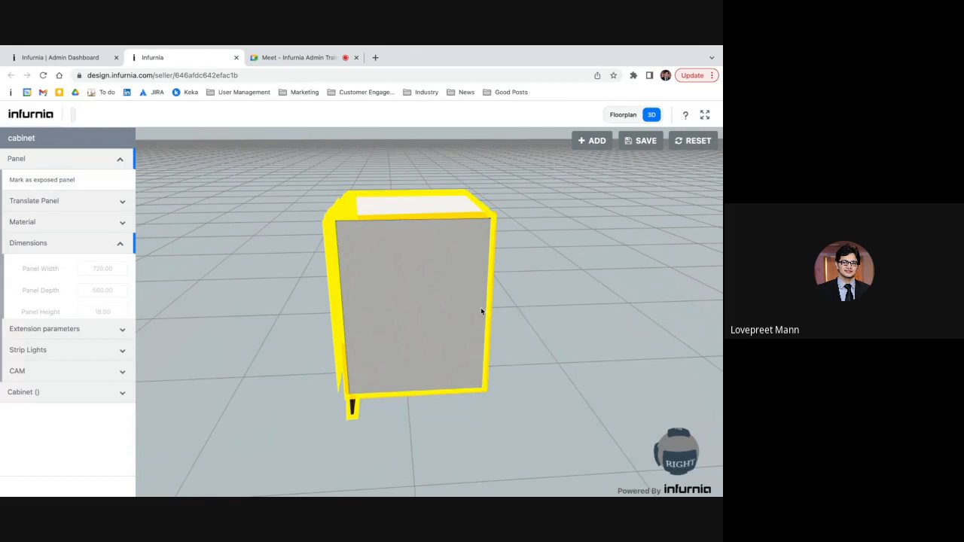
# Orbit to the opposite side of the cabinet and inspect the left side panel's dimensions
pyautogui.moveTo(271, 198); pyautogui.dragTo(369, 356)
pyautogui.click(244, 340)
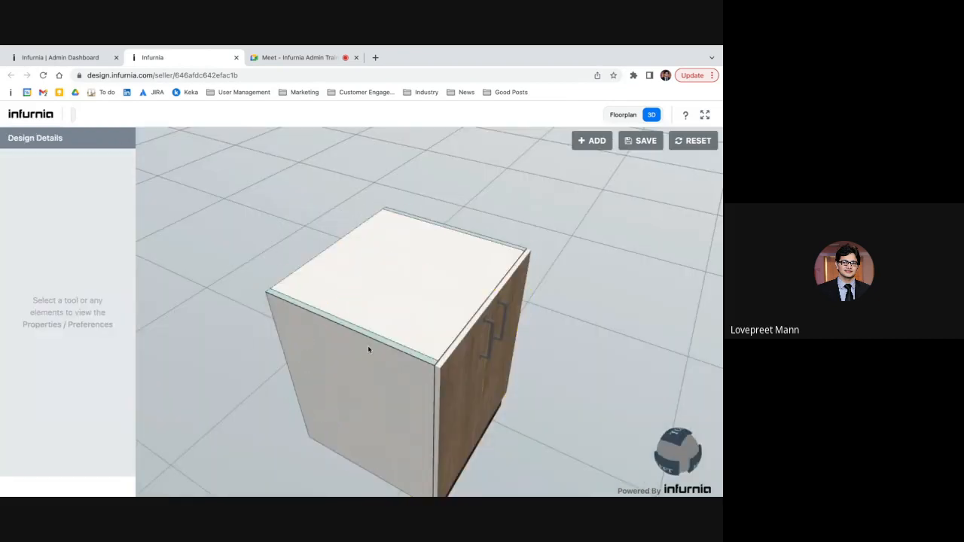
pyautogui.click(368, 345)
pyautogui.click(95, 162)
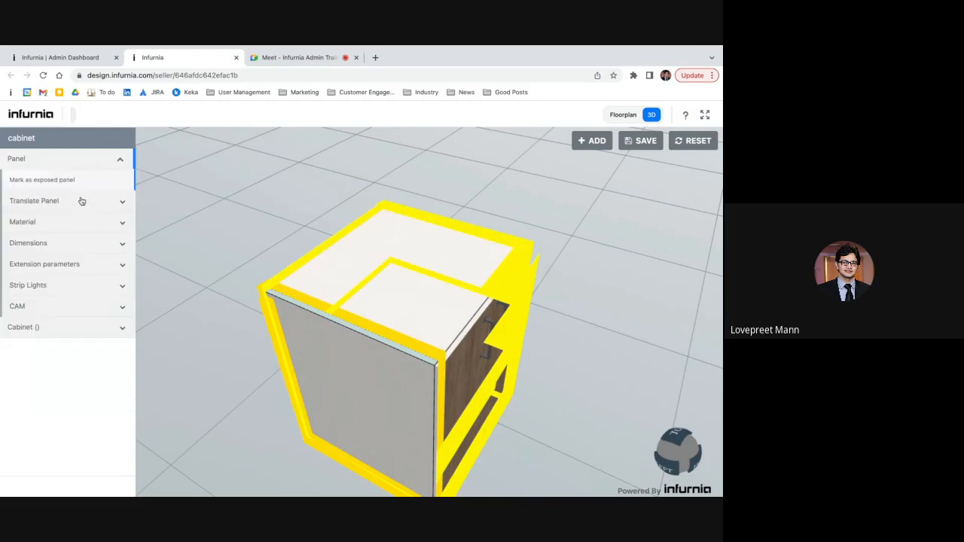
pyautogui.click(54, 249)
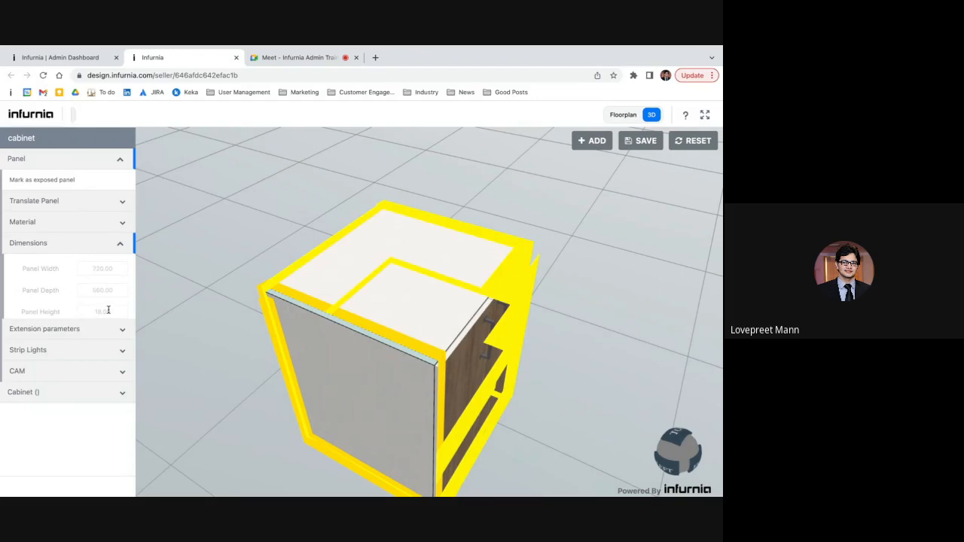
pyautogui.click(207, 290)
# View the cabinet from above and inspect the top panel's dimensions
pyautogui.moveTo(230, 279); pyautogui.dragTo(469, 231)
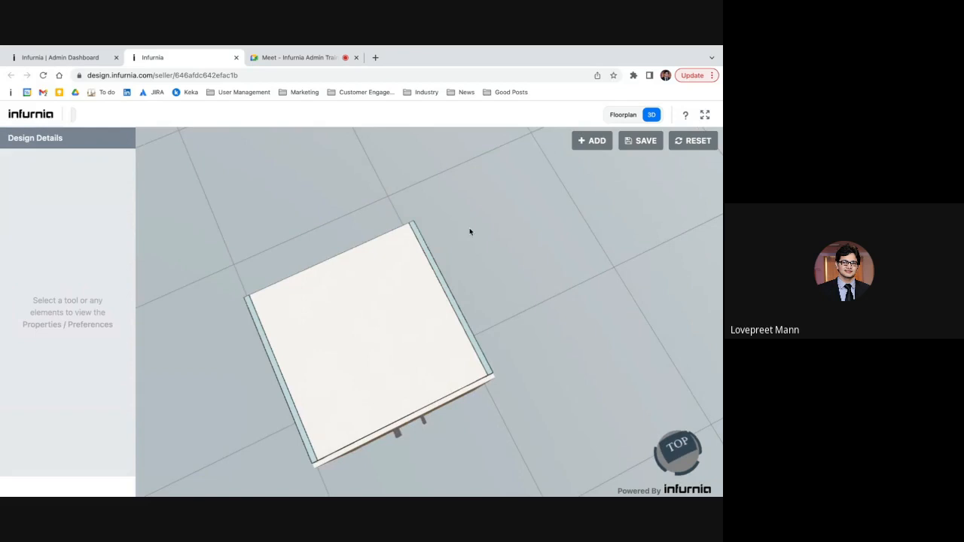
pyautogui.click(382, 298)
pyautogui.click(65, 159)
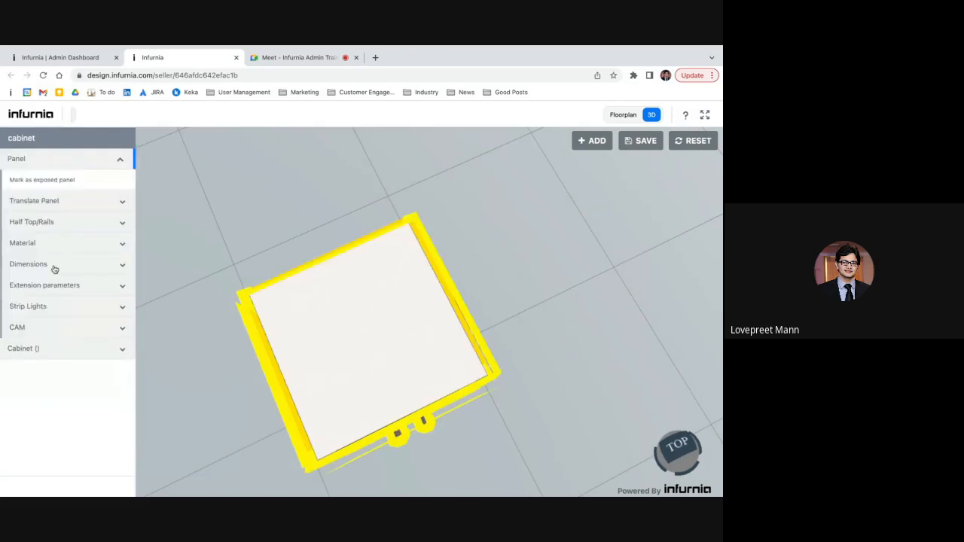
pyautogui.click(54, 267)
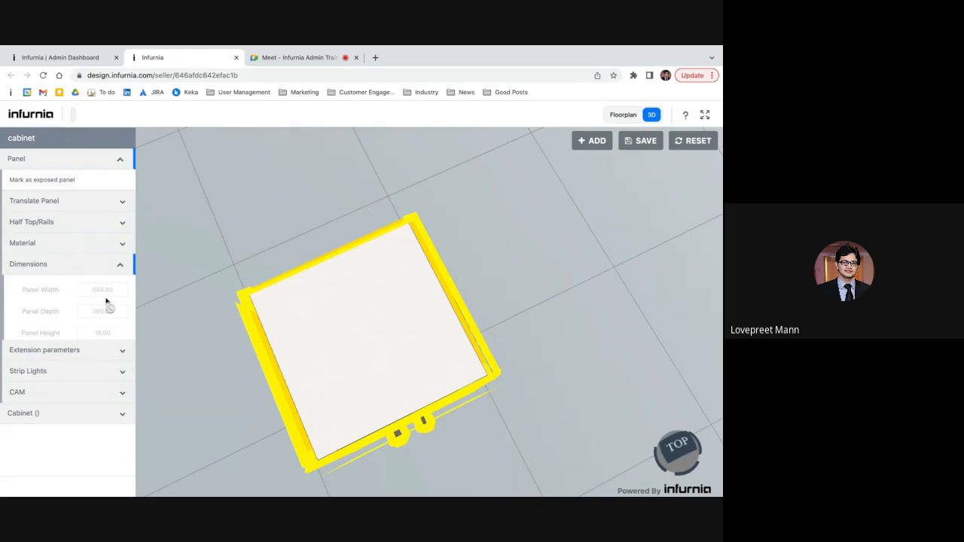
pyautogui.click(227, 366)
# View the cabinet from below and inspect the bottom panel's dimensions
pyautogui.moveTo(226, 367); pyautogui.dragTo(204, 347)
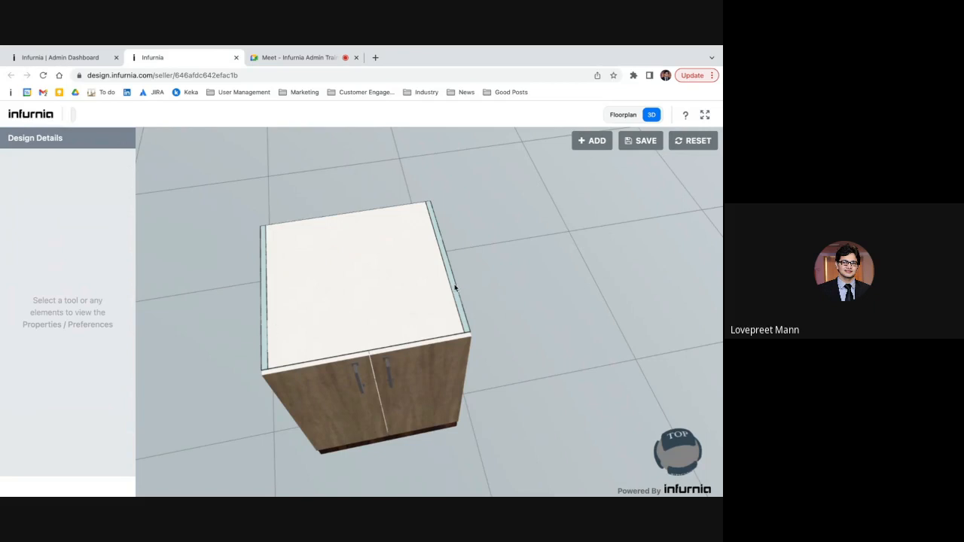
pyautogui.moveTo(254, 260); pyautogui.dragTo(345, 162)
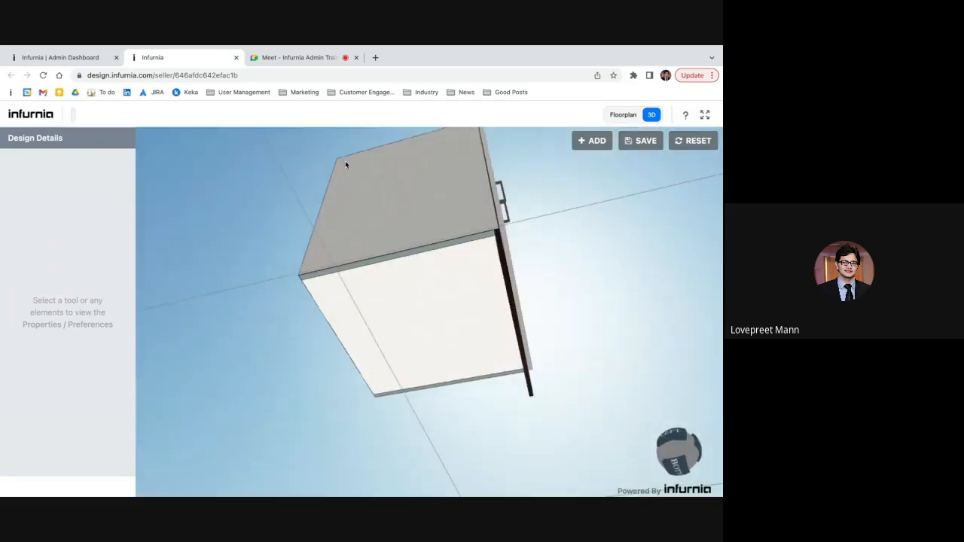
pyautogui.click(366, 287)
pyautogui.click(79, 157)
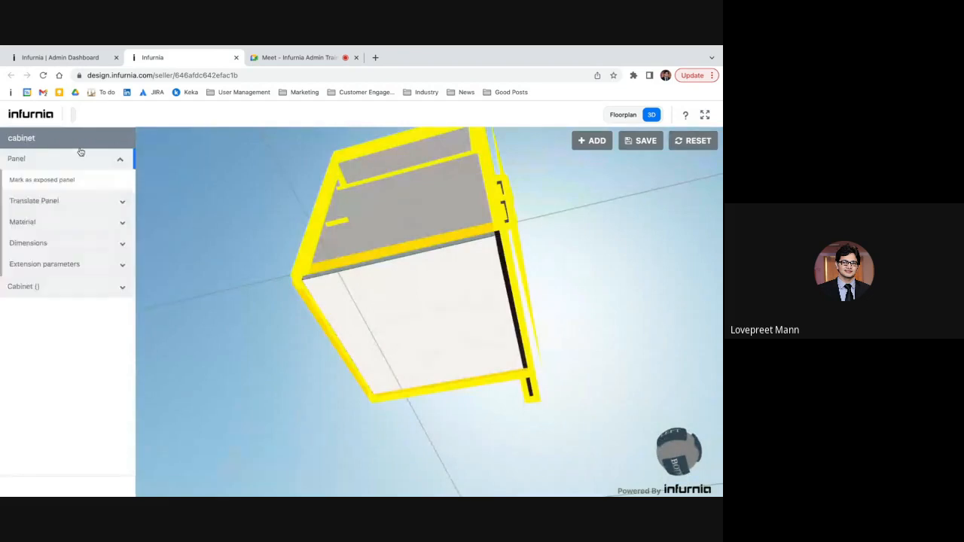
pyautogui.click(64, 243)
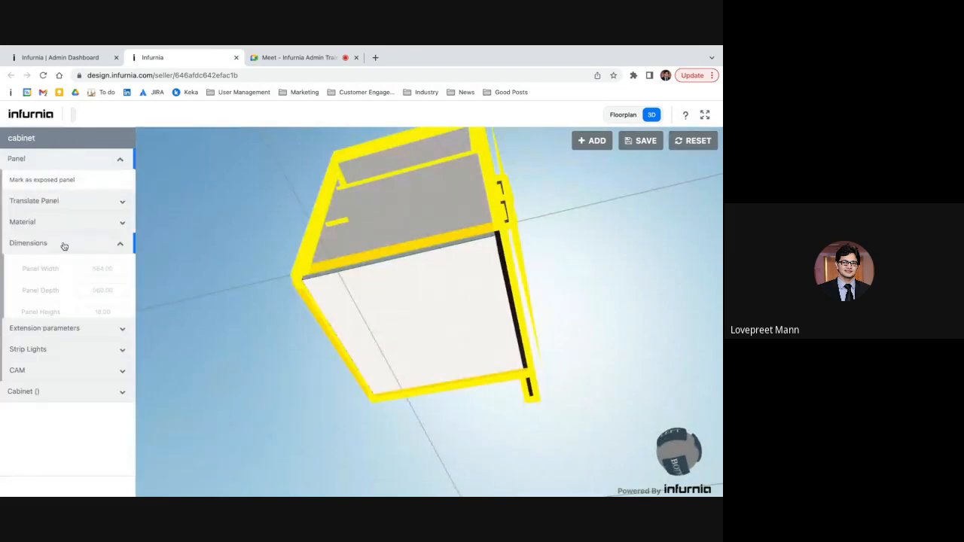
pyautogui.click(218, 288)
# Change the cabinet's top left edge construction to Top on Left
pyautogui.moveTo(232, 299); pyautogui.dragTo(407, 327)
pyautogui.click(415, 302)
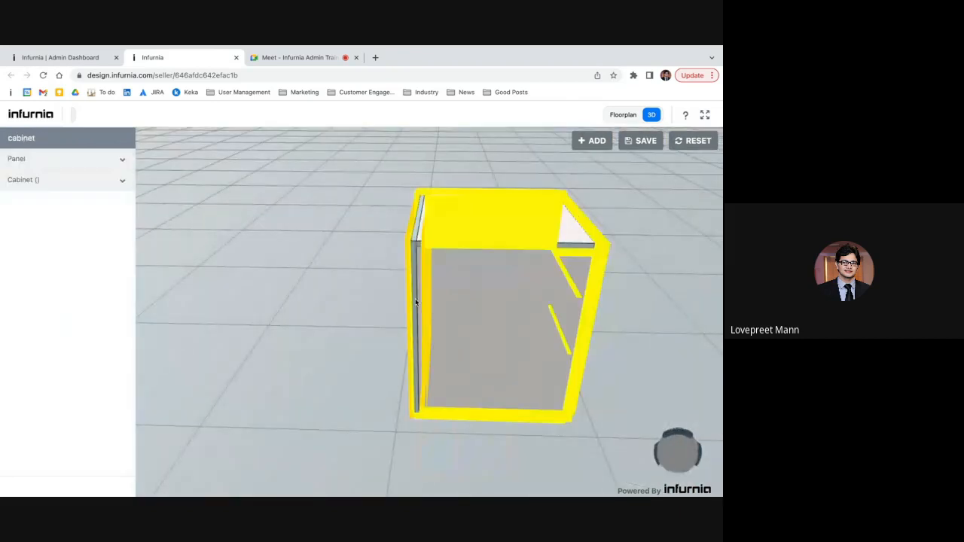
pyautogui.click(106, 188)
pyautogui.click(53, 349)
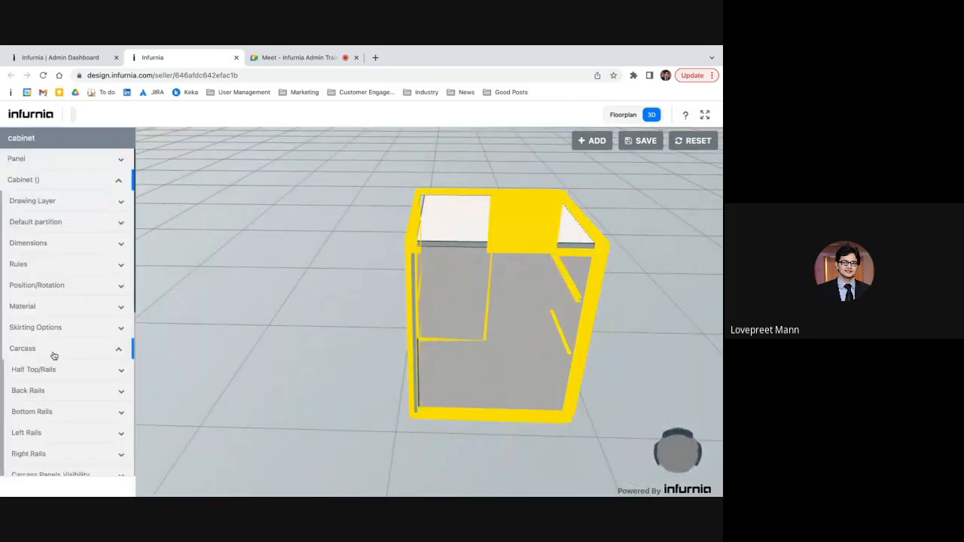
pyautogui.scroll(-2, 58, 454)
pyautogui.click(58, 453)
pyautogui.scroll(-1, 58, 454)
pyautogui.scroll(-3, 58, 453)
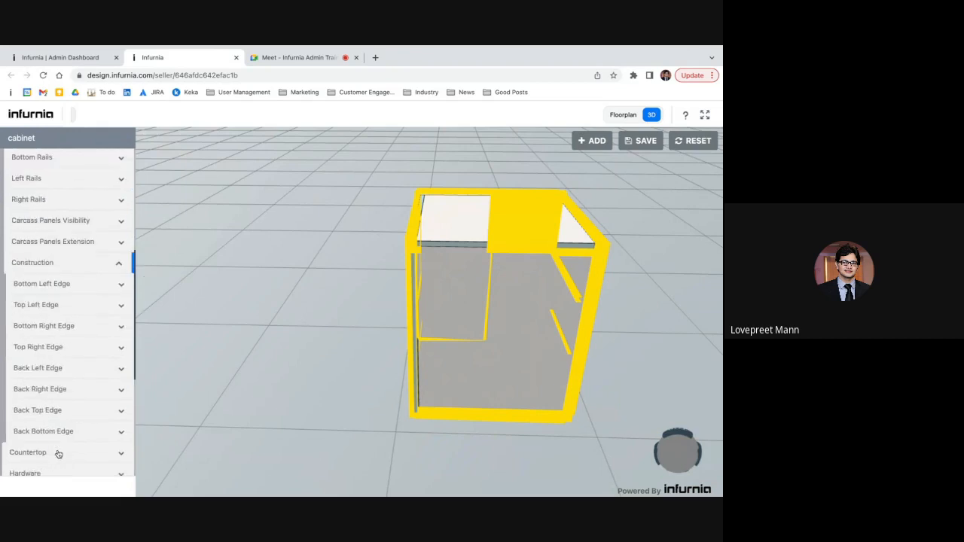
pyautogui.click(52, 306)
pyautogui.click(60, 325)
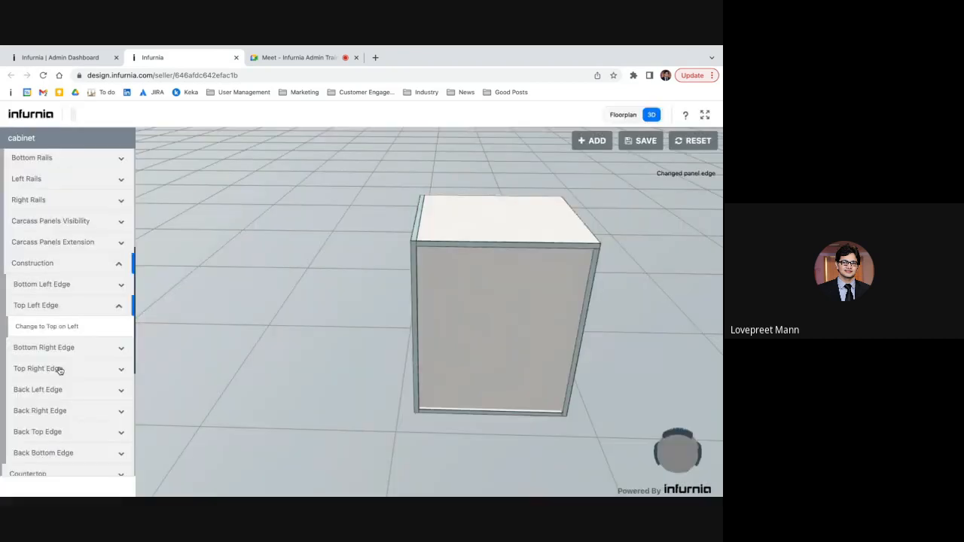
# Change the top right edge construction so the top panel also sits over the right side panel
pyautogui.click(58, 368)
pyautogui.click(63, 389)
pyautogui.click(287, 352)
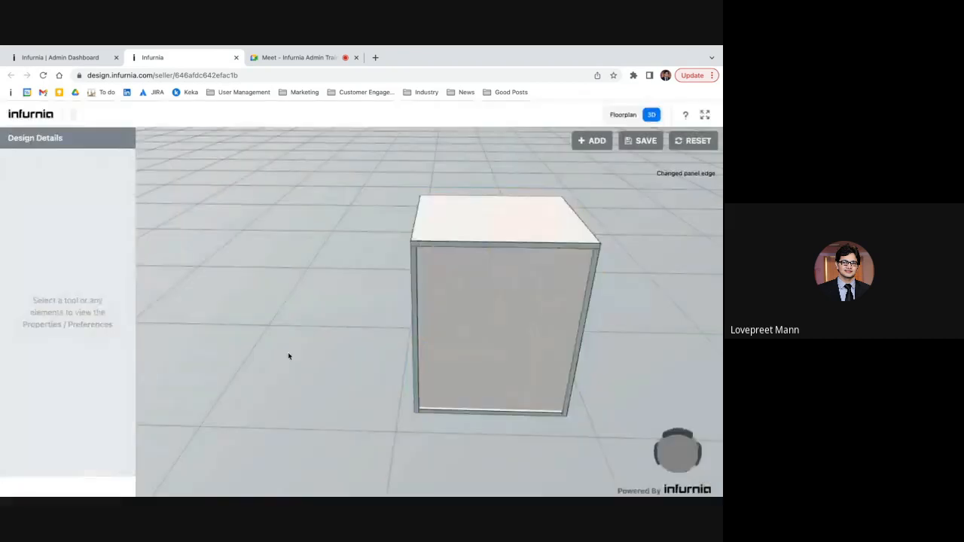
# Inspect the left side panel's dimensions after the construction change
pyautogui.moveTo(288, 352); pyautogui.dragTo(599, 336)
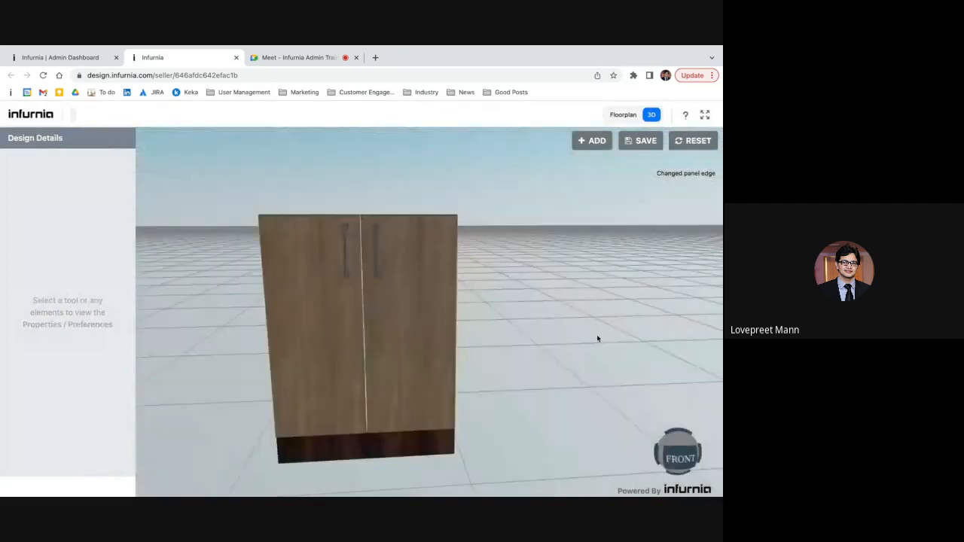
pyautogui.moveTo(228, 330); pyautogui.dragTo(276, 330)
pyautogui.click(317, 323)
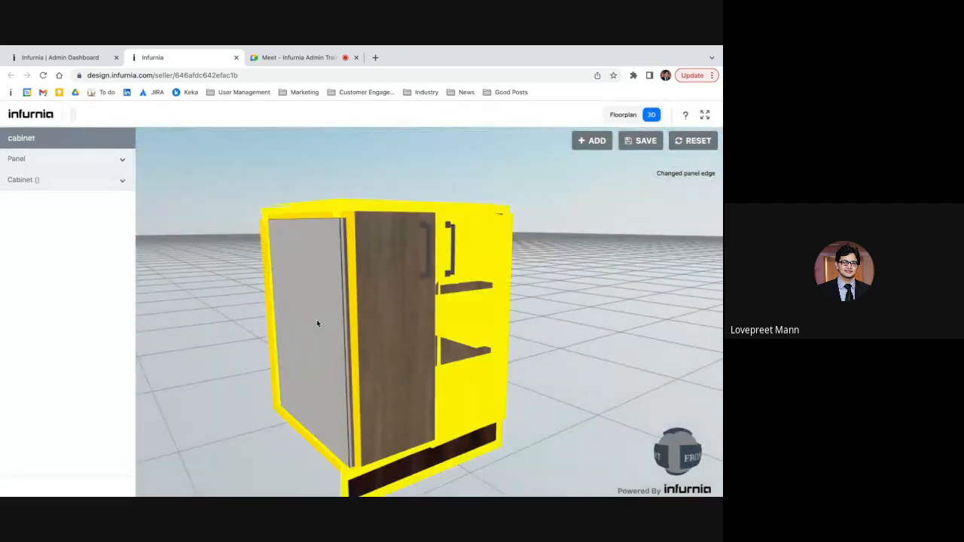
pyautogui.click(112, 162)
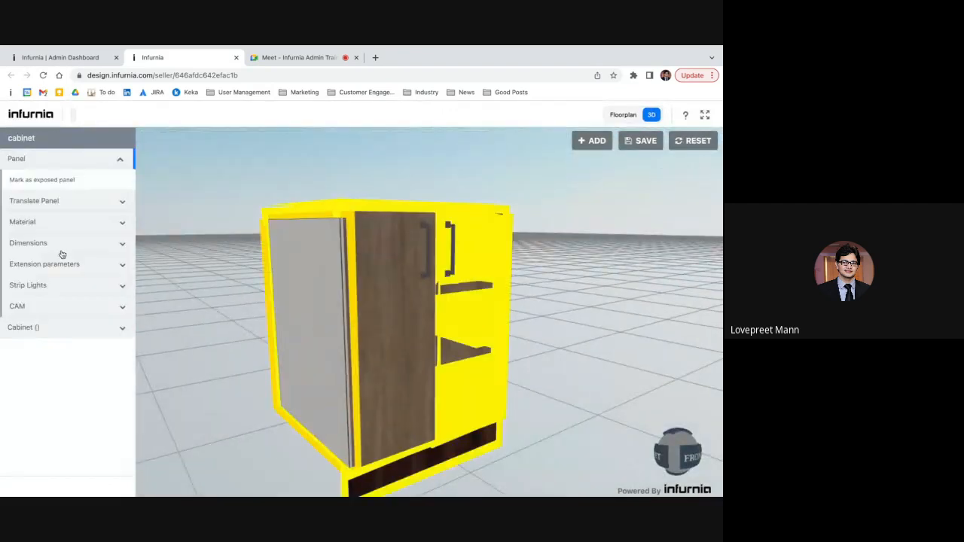
pyautogui.click(62, 249)
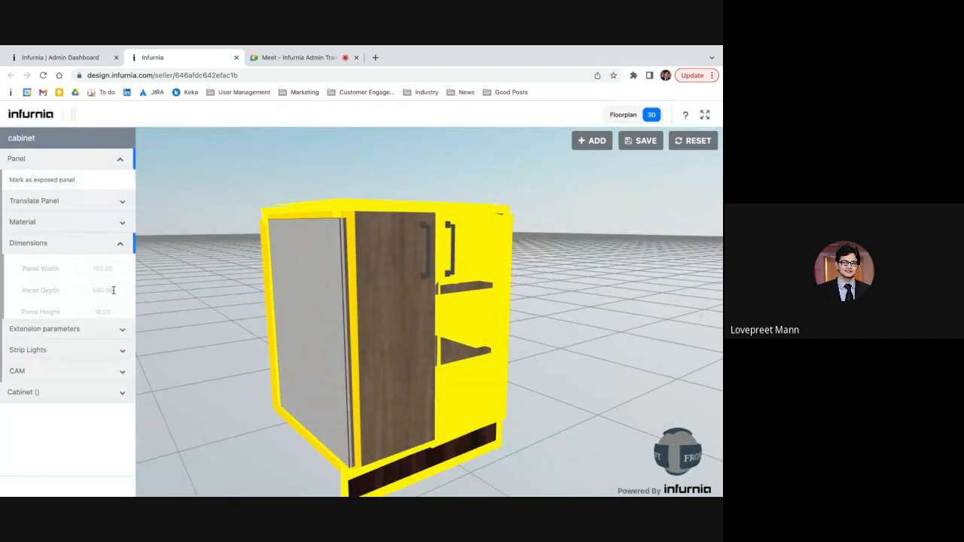
pyautogui.click(183, 286)
# Inspect the top panel's dimensions after the construction change
pyautogui.moveTo(183, 286); pyautogui.dragTo(239, 286)
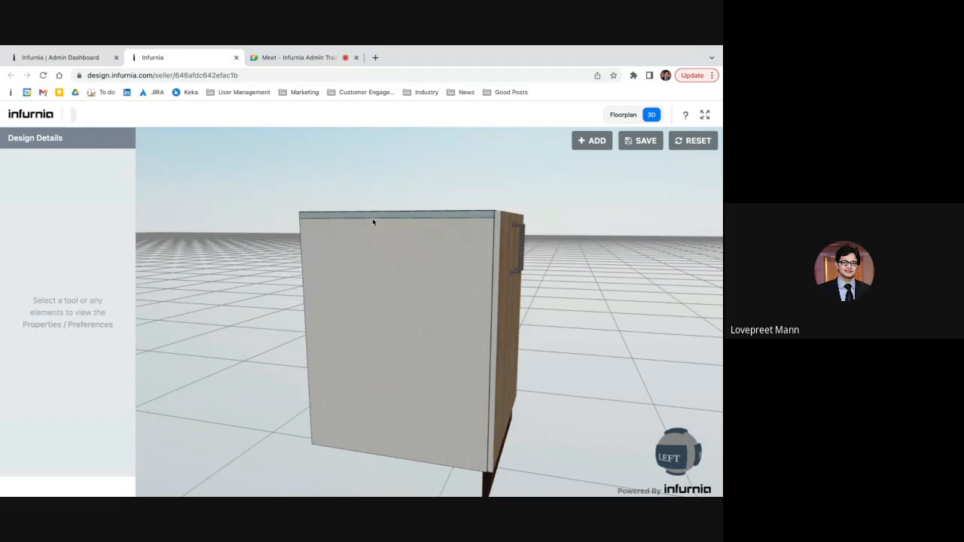
pyautogui.moveTo(372, 220); pyautogui.dragTo(455, 259)
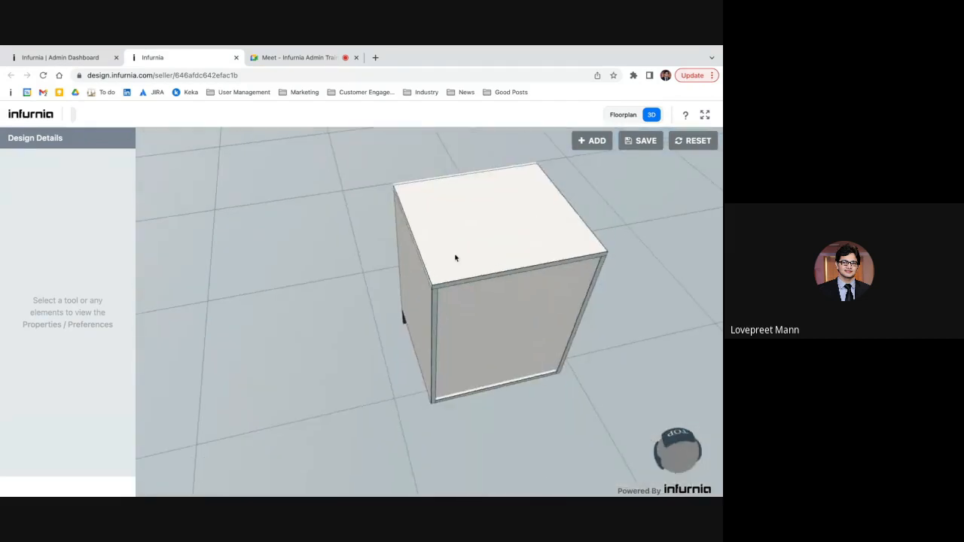
pyautogui.click(455, 259)
pyautogui.click(75, 158)
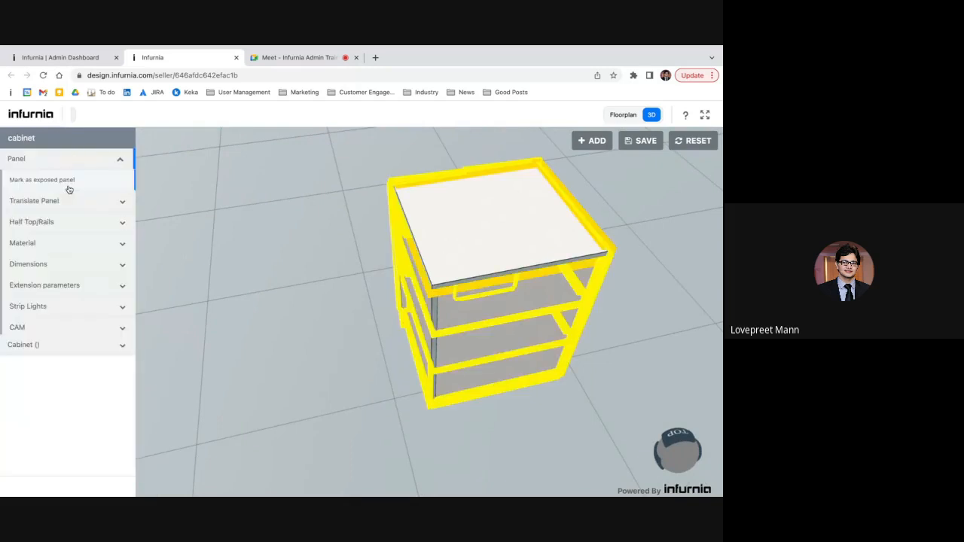
pyautogui.click(55, 264)
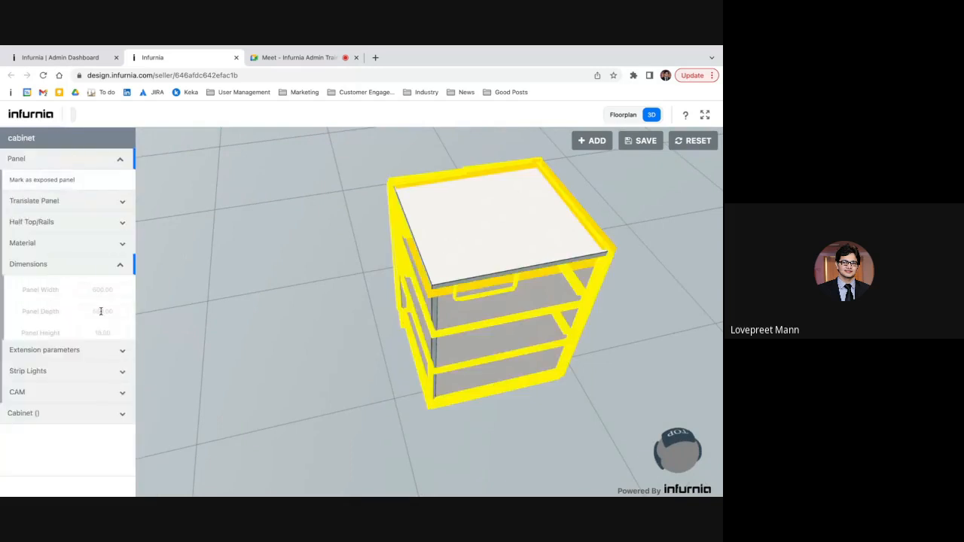
pyautogui.click(208, 311)
# Examine the rear of the cabinet and inspect the back panel's dimensions
pyautogui.moveTo(207, 310); pyautogui.dragTo(297, 237)
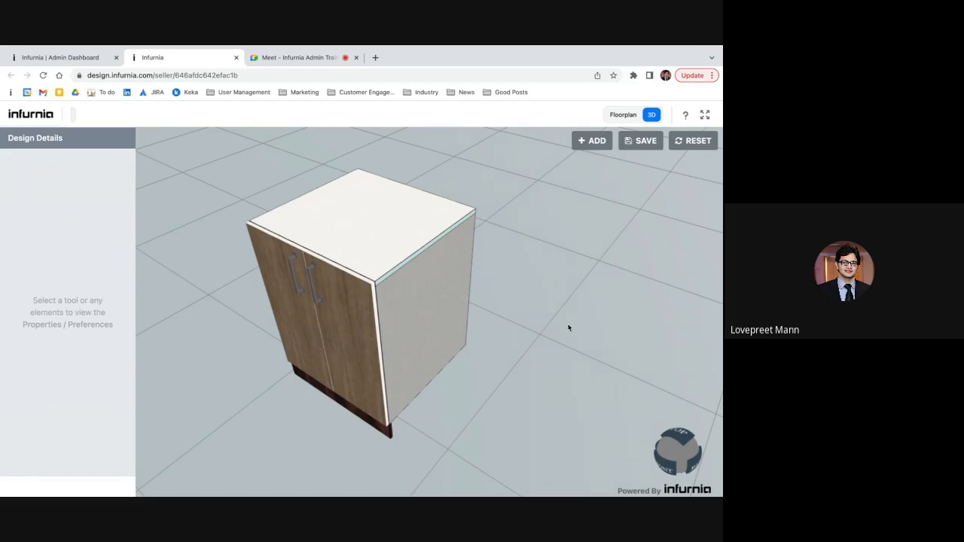
pyautogui.moveTo(571, 327); pyautogui.dragTo(345, 301)
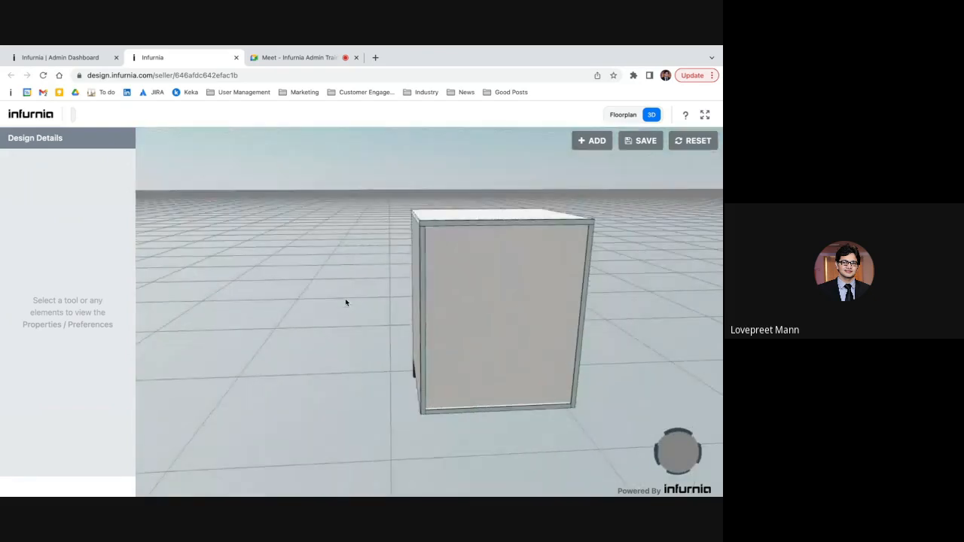
pyautogui.click(421, 305)
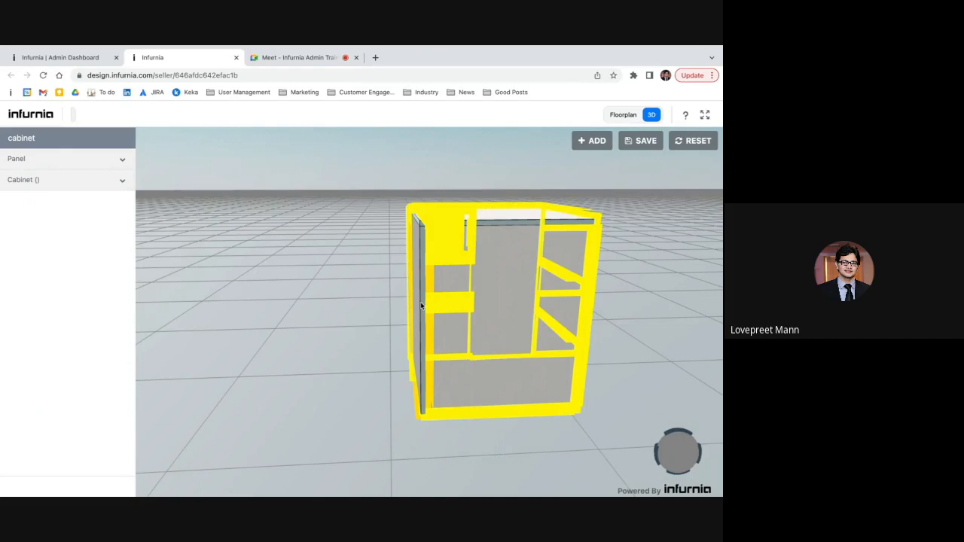
pyautogui.moveTo(368, 312); pyautogui.dragTo(368, 314)
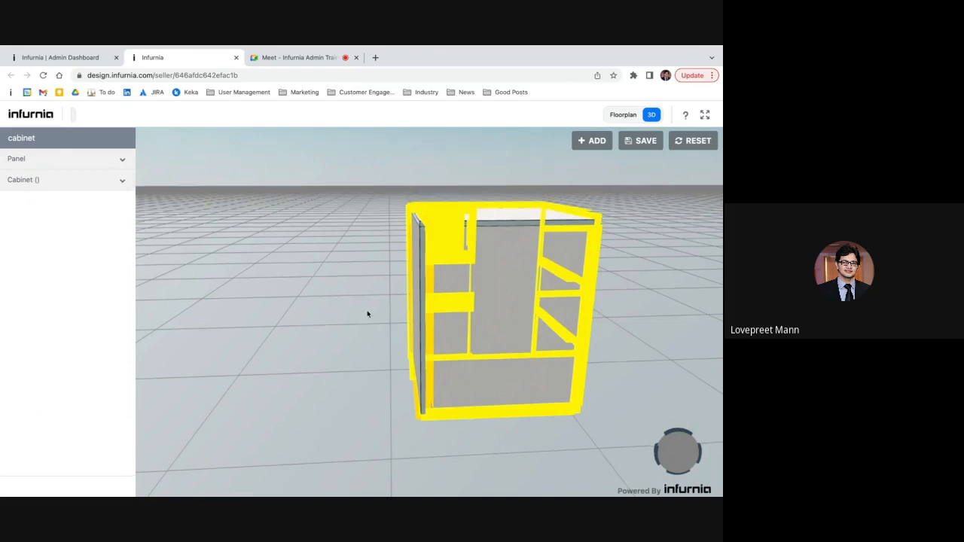
pyautogui.click(696, 323)
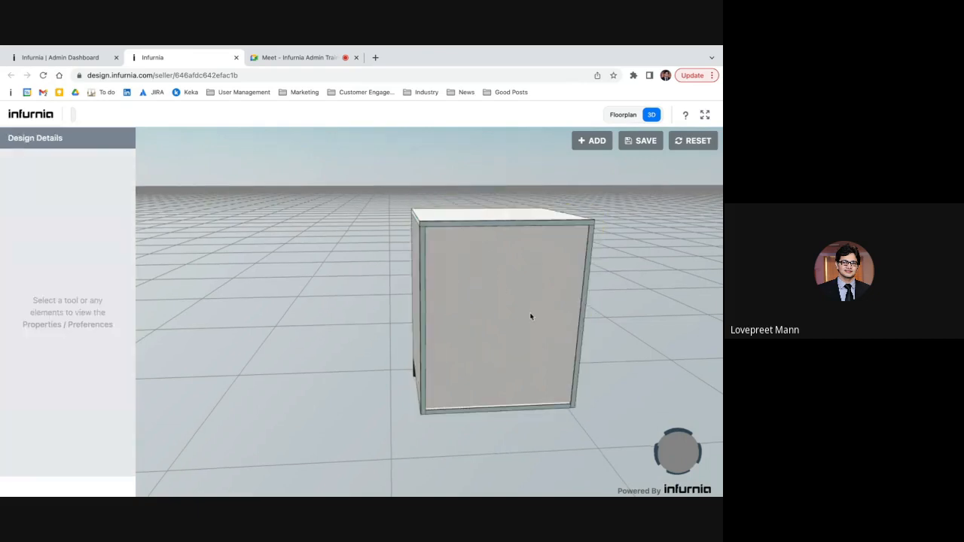
pyautogui.click(531, 316)
pyautogui.click(87, 162)
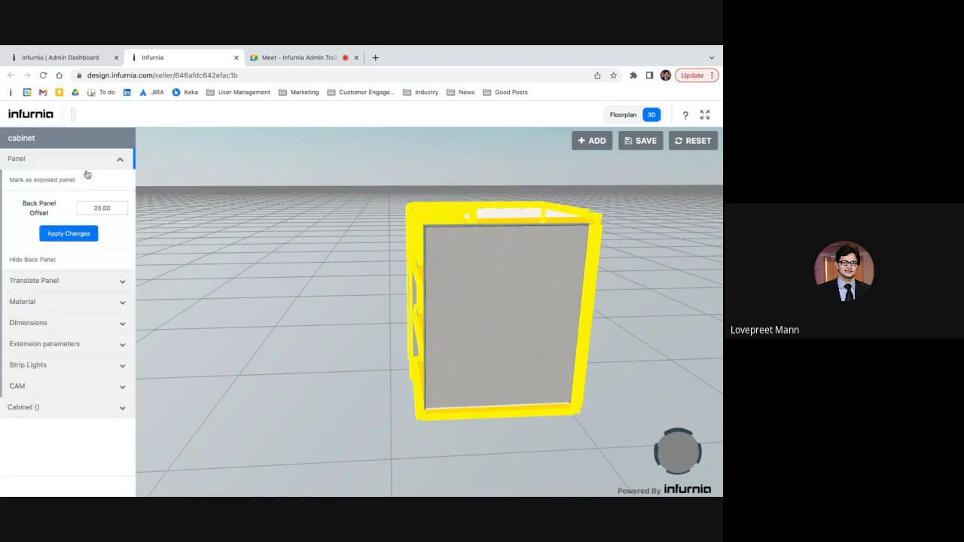
pyautogui.click(54, 323)
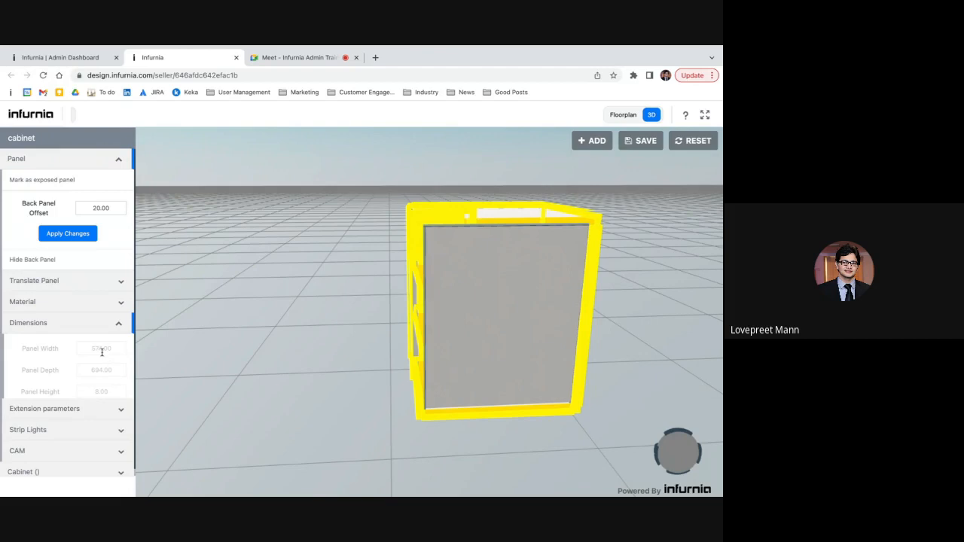
pyautogui.click(254, 361)
# Check the back panel's width, depth and height once more
pyautogui.moveTo(257, 361); pyautogui.dragTo(425, 267)
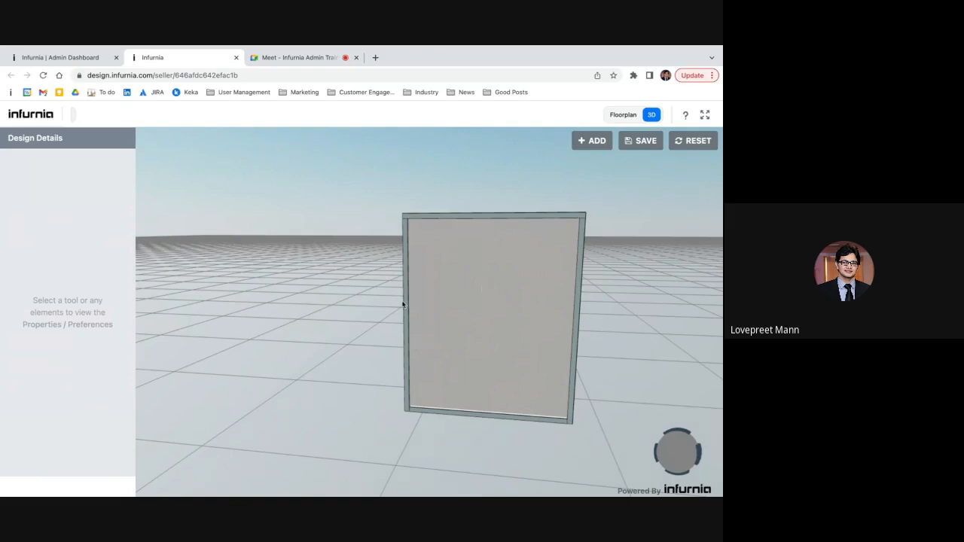
pyautogui.moveTo(402, 304); pyautogui.dragTo(397, 315)
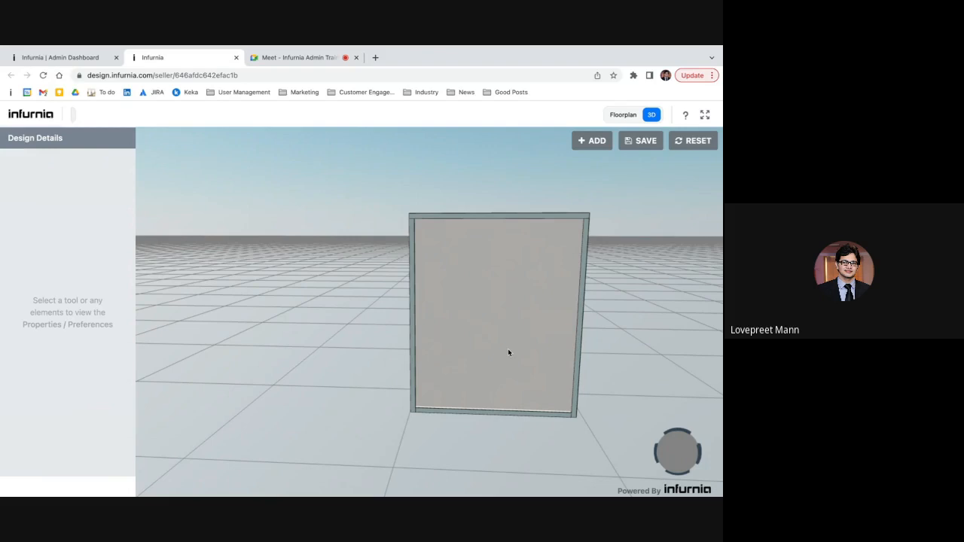
pyautogui.click(456, 300)
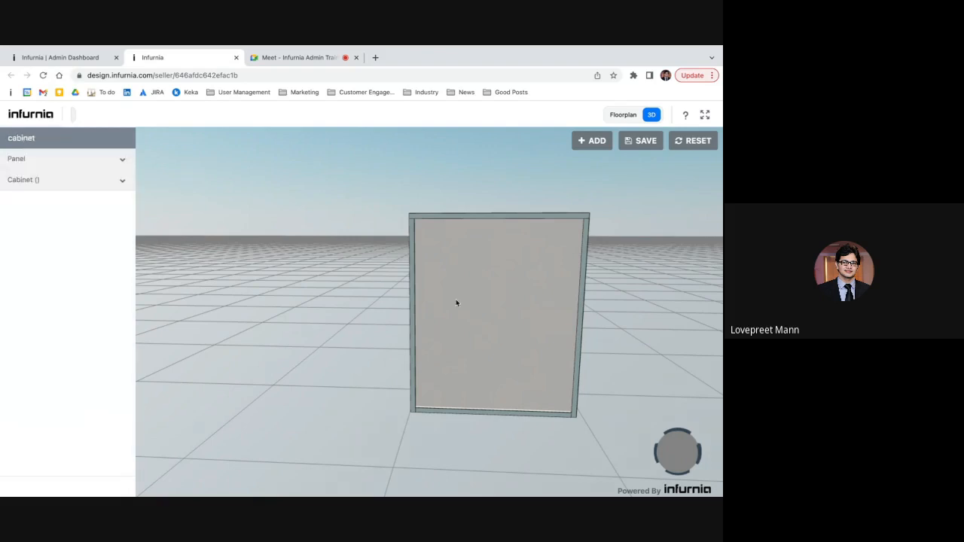
pyautogui.click(117, 162)
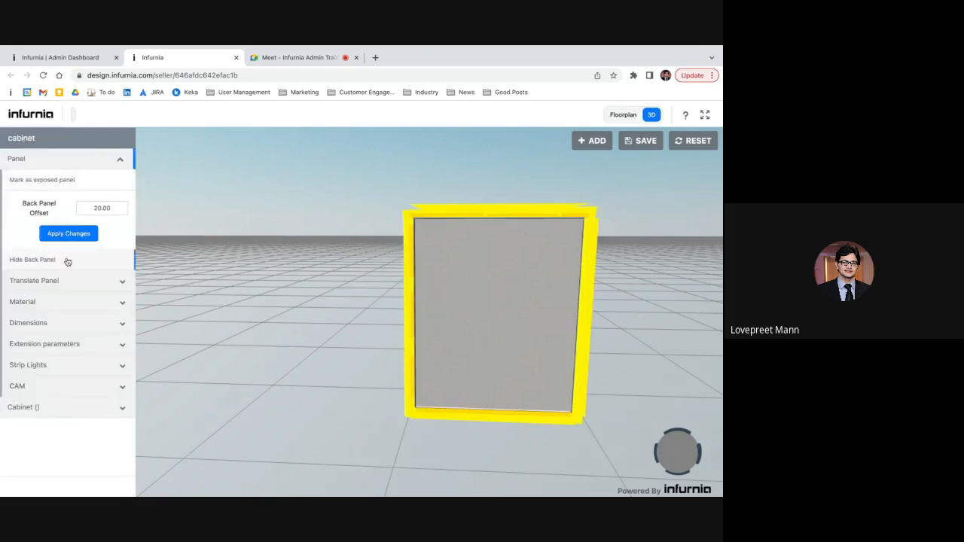
pyautogui.click(63, 323)
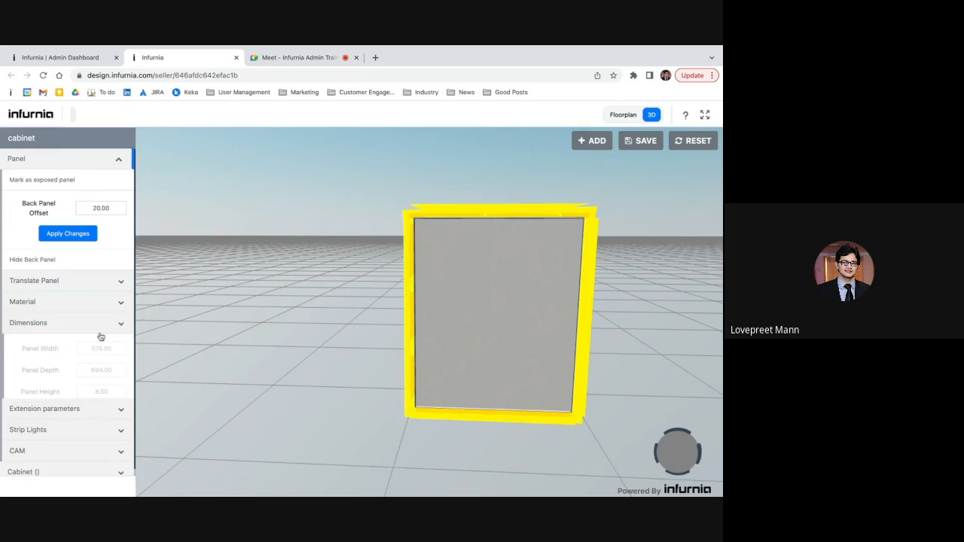
pyautogui.click(100, 332)
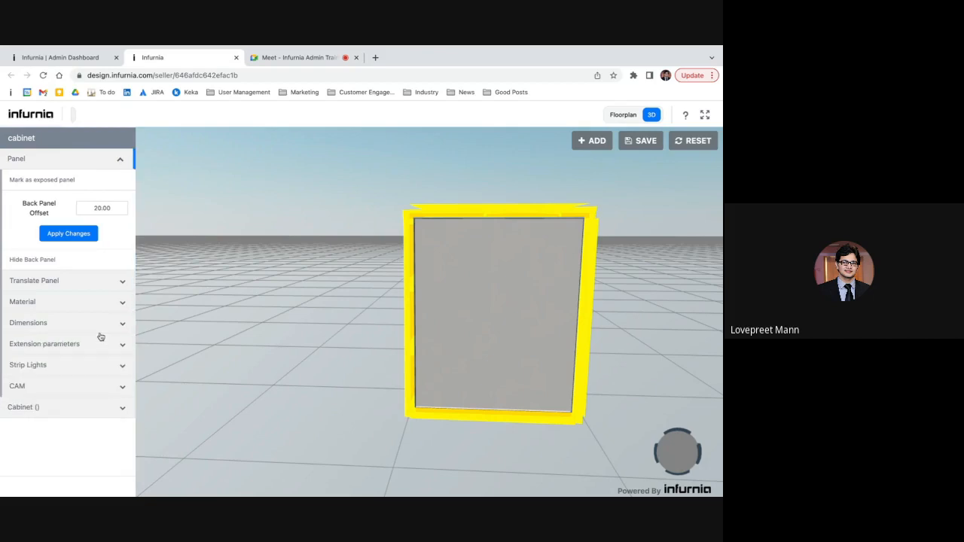
# Inspect the back panel's width and depth extension parameters for all four sides
pyautogui.click(38, 347)
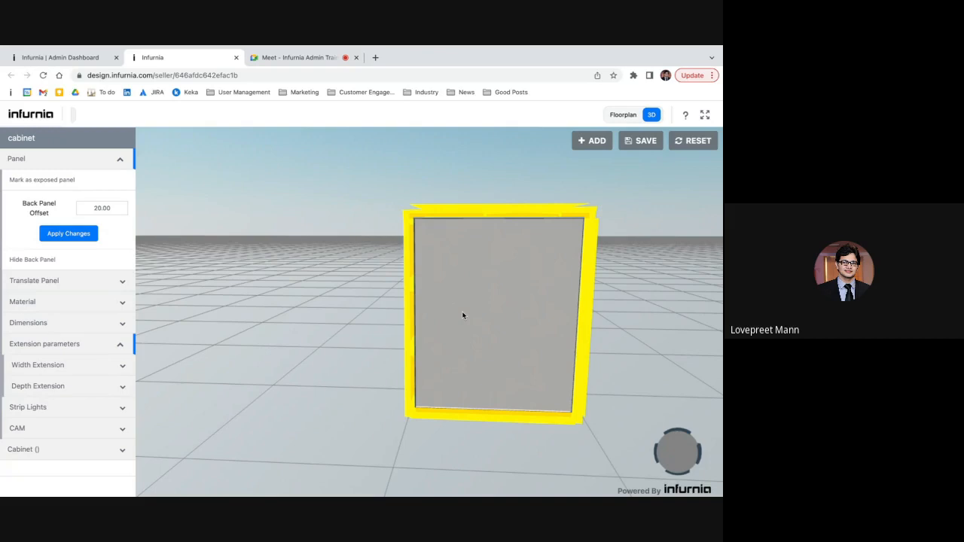
pyautogui.click(104, 374)
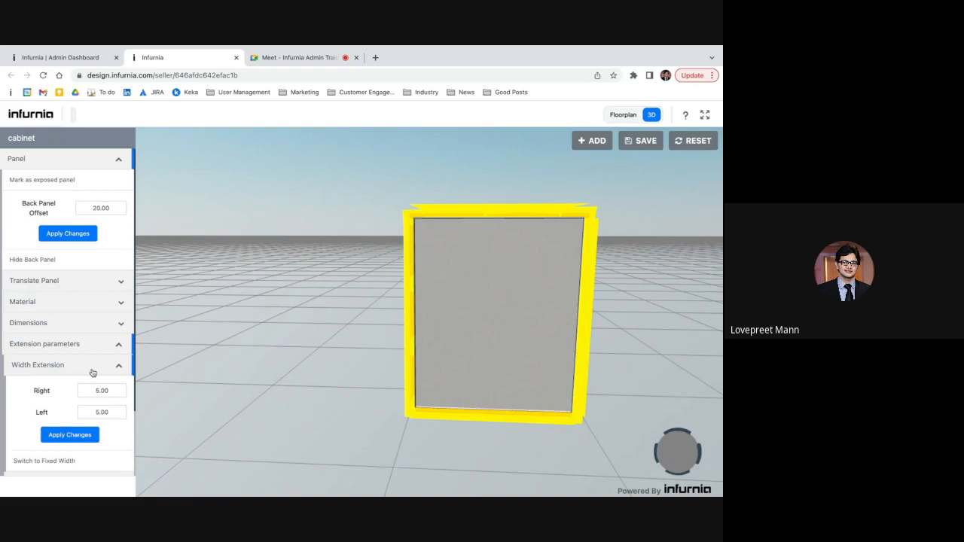
pyautogui.click(92, 369)
pyautogui.click(91, 393)
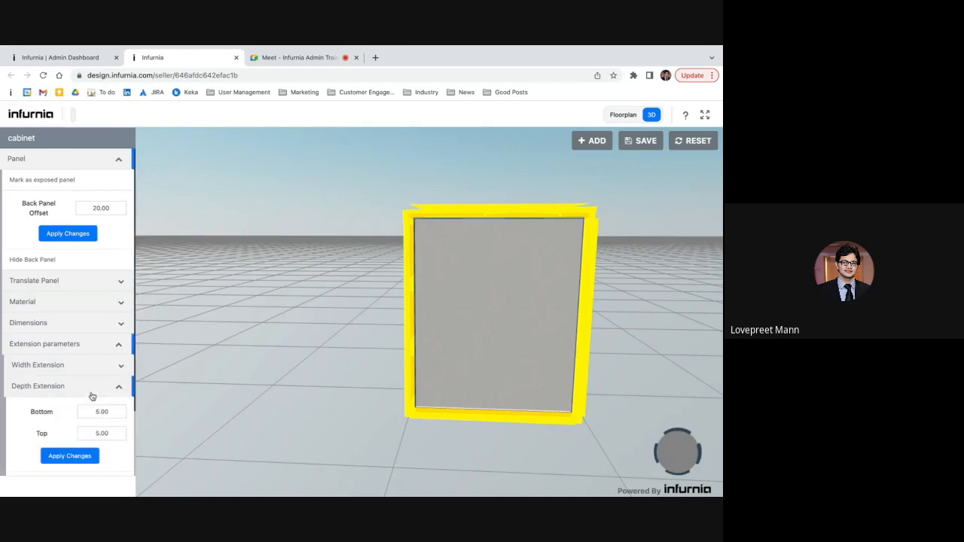
pyautogui.click(252, 433)
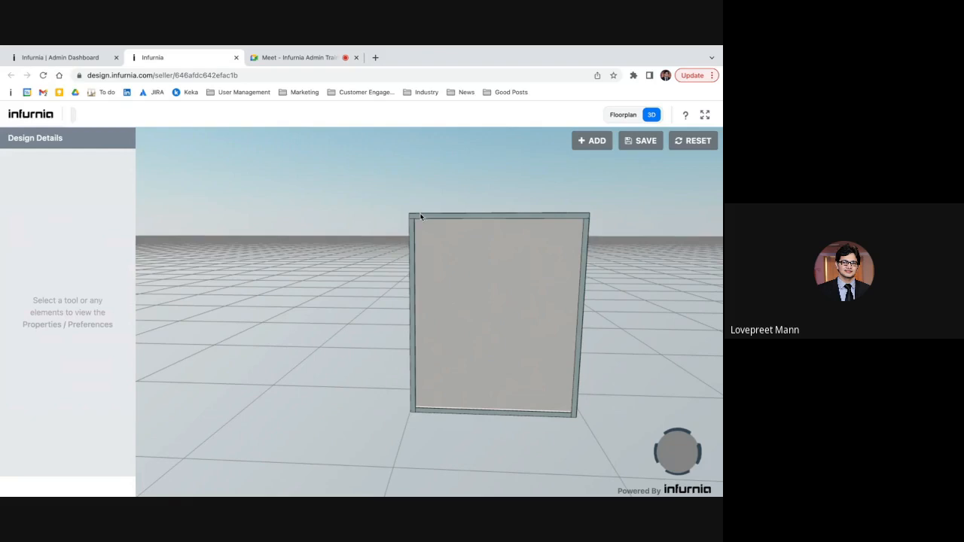
# Review the back panel's dimensions alongside its extension parameters
pyautogui.click(445, 246)
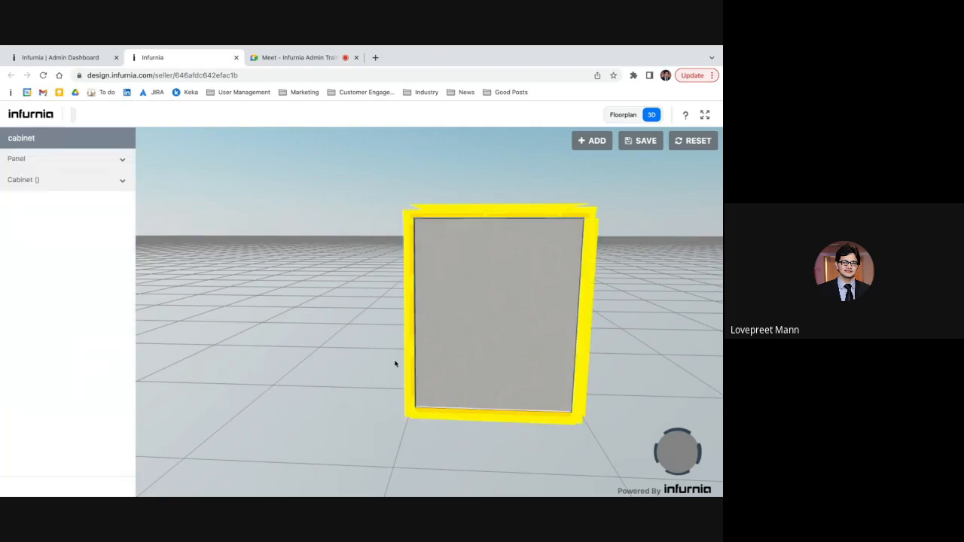
pyautogui.click(79, 162)
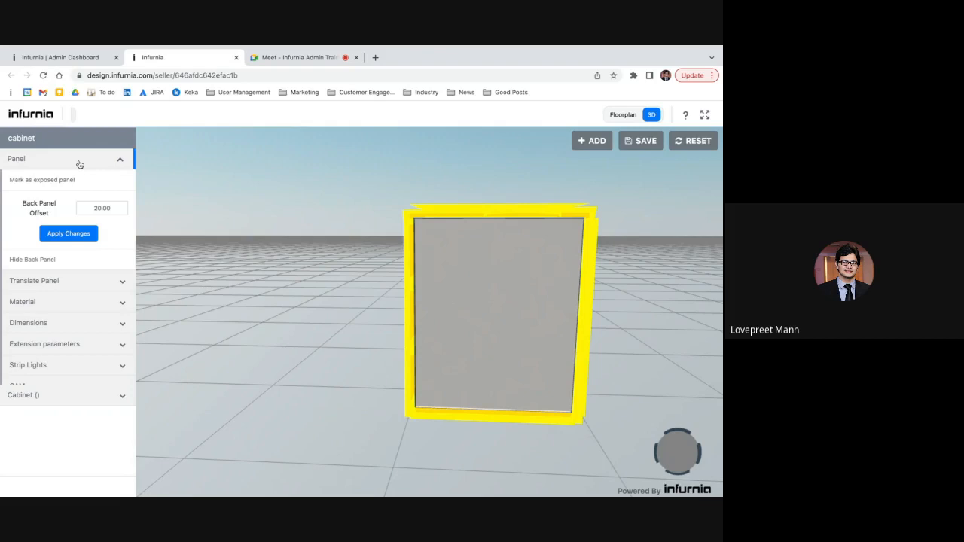
pyautogui.click(52, 343)
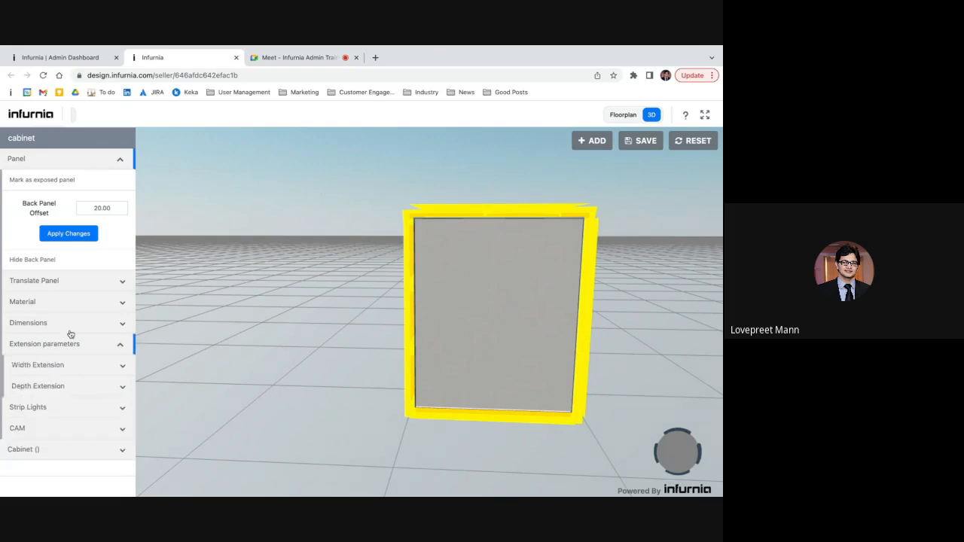
pyautogui.click(70, 331)
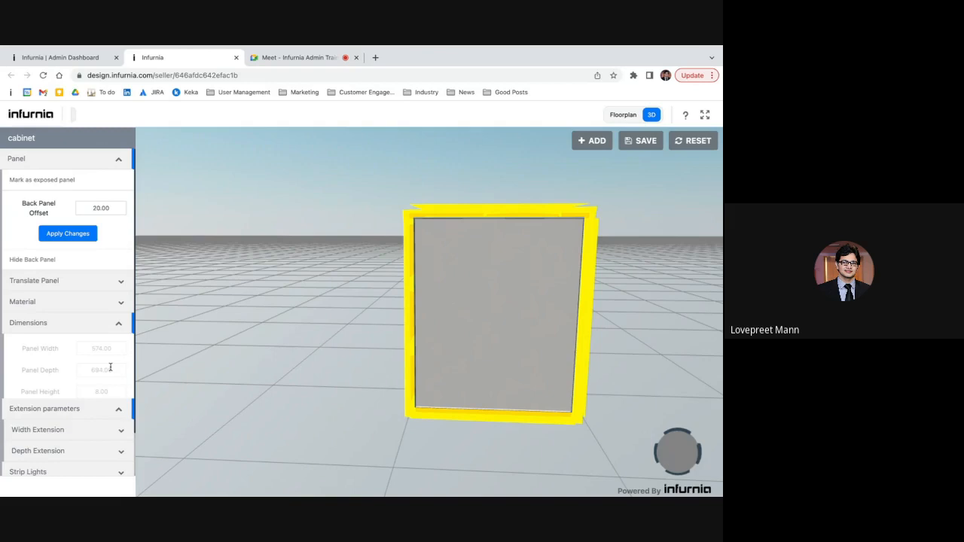
# Inspect the right side panel's extension parameters and dimensions
pyautogui.moveTo(189, 386); pyautogui.dragTo(536, 405)
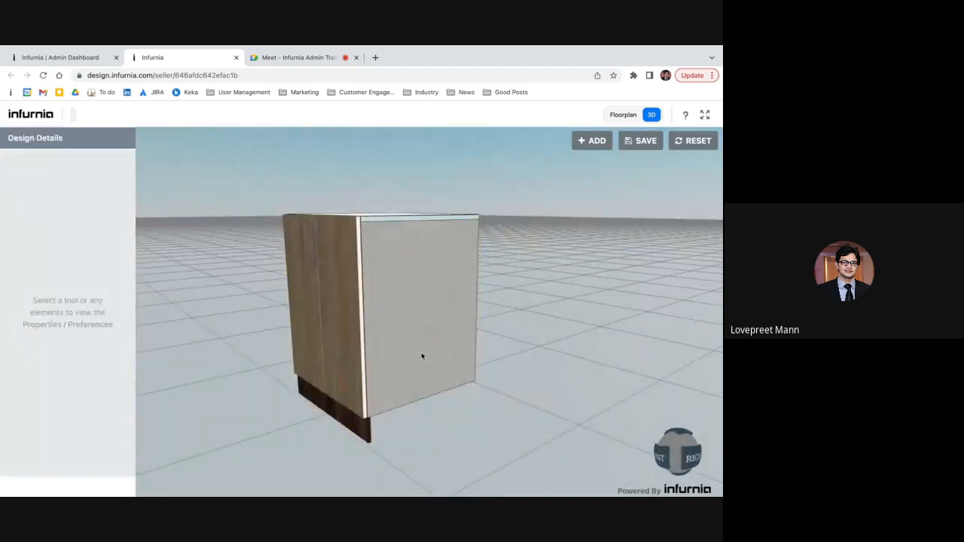
pyautogui.click(421, 356)
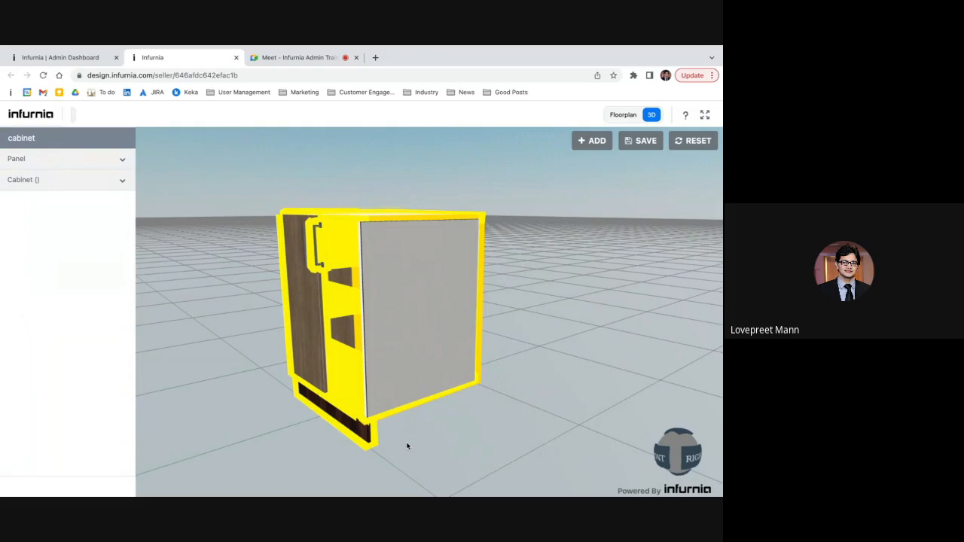
pyautogui.click(77, 160)
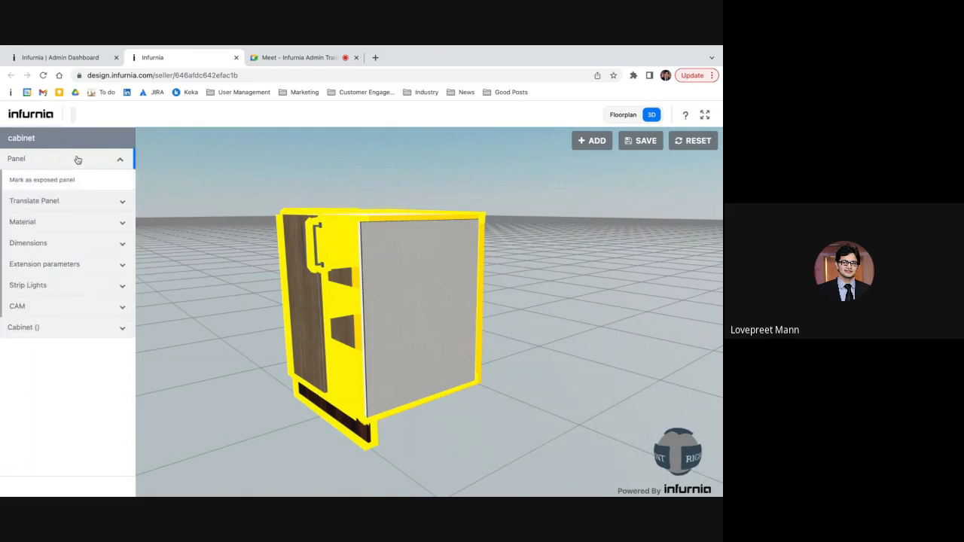
pyautogui.click(59, 264)
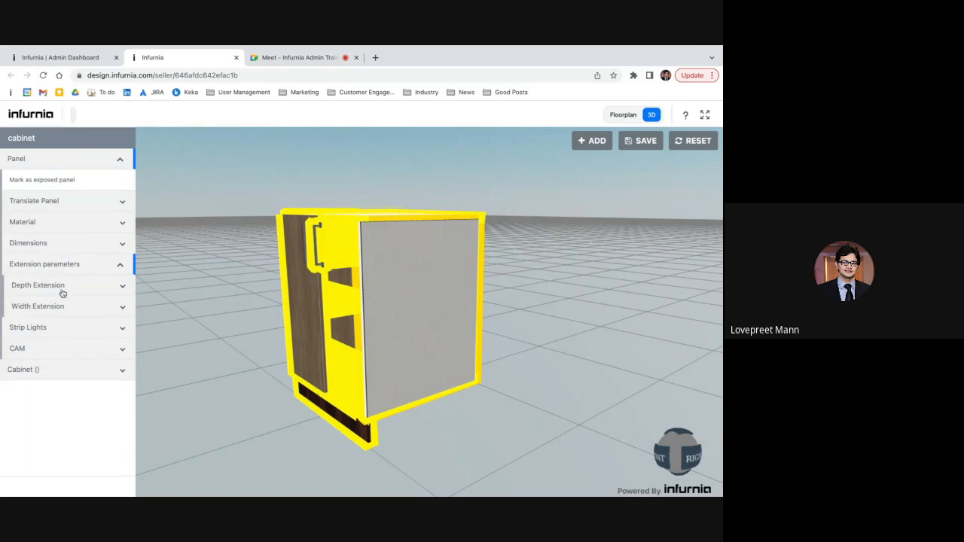
pyautogui.click(49, 247)
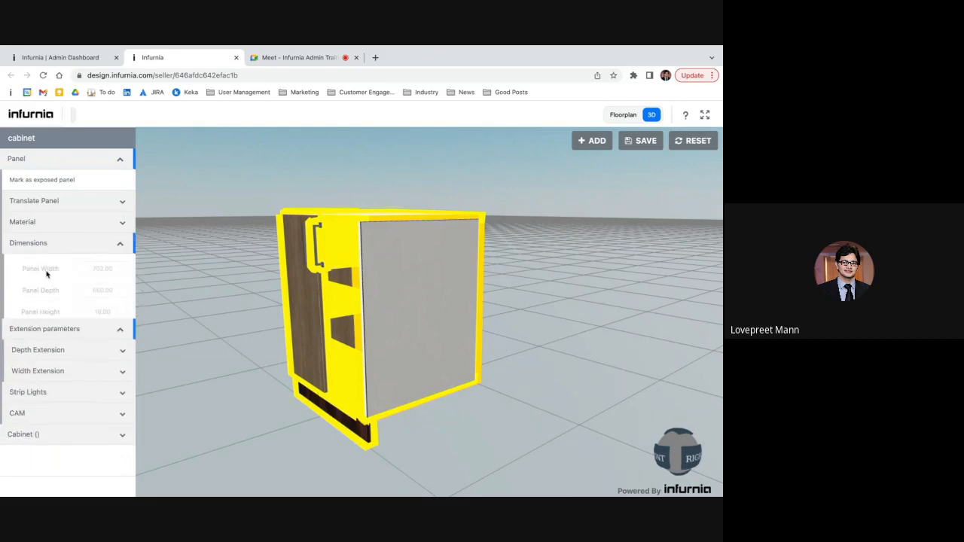
pyautogui.click(82, 253)
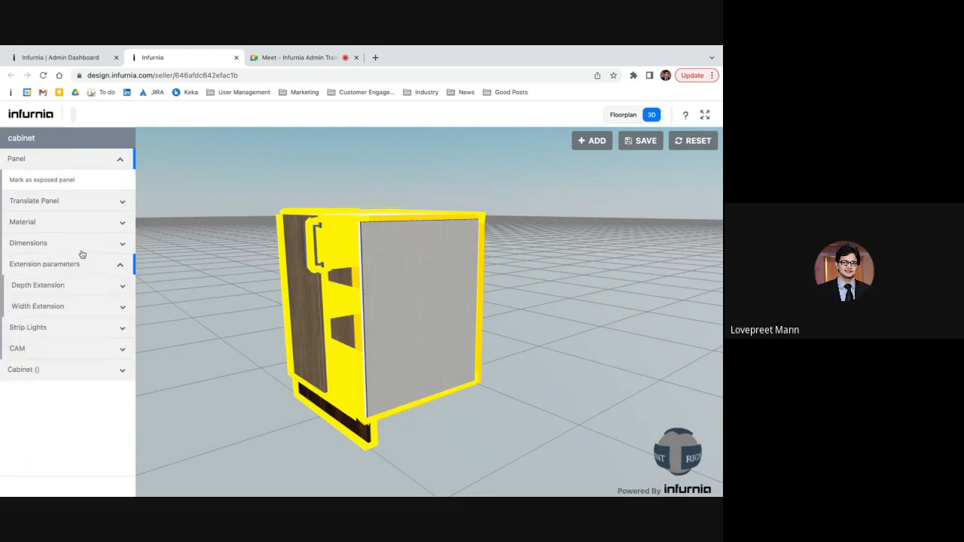
# Extend the cabinet's right side panel by 100 at its bottom edge using the depth extension
pyautogui.click(73, 308)
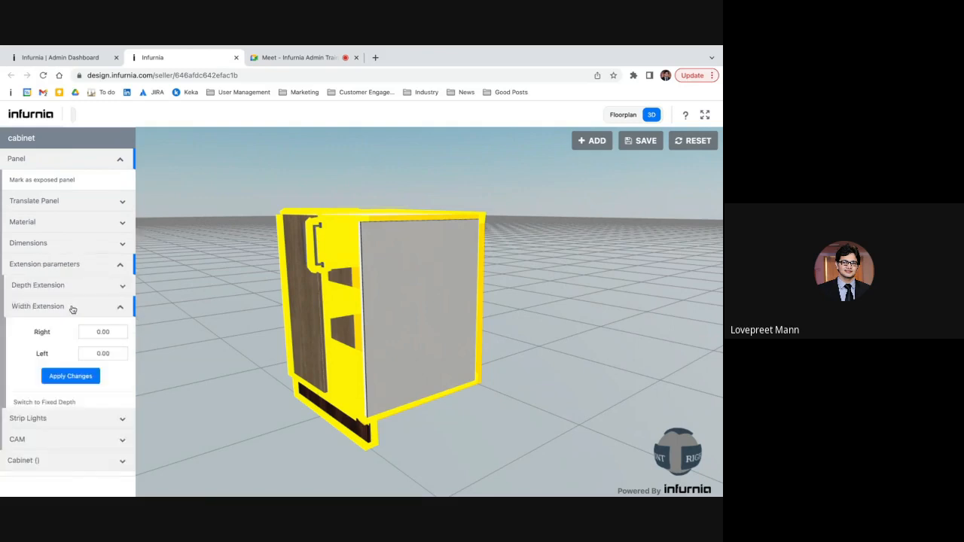
pyautogui.click(71, 285)
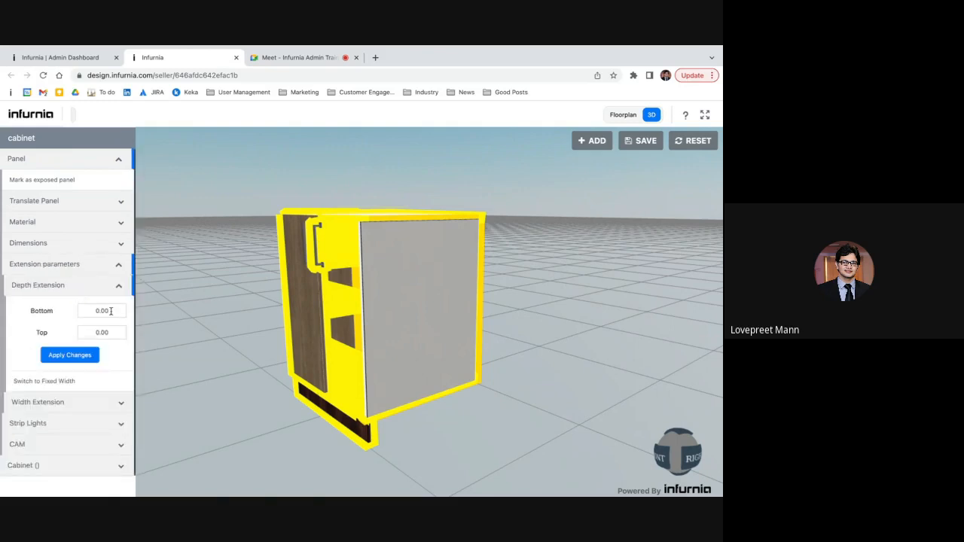
pyautogui.doubleClick(111, 310)
pyautogui.write('100')
pyautogui.click(69, 355)
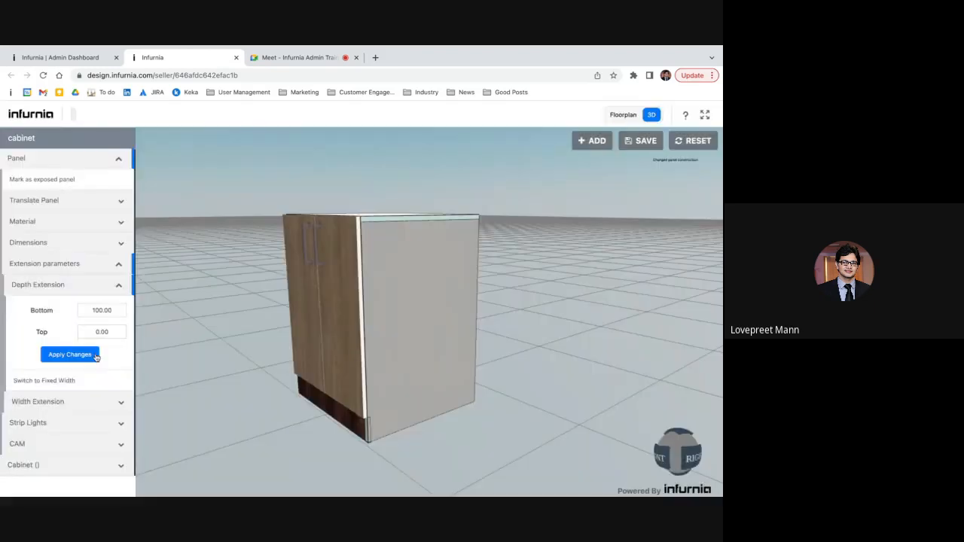
pyautogui.moveTo(544, 409); pyautogui.dragTo(349, 407)
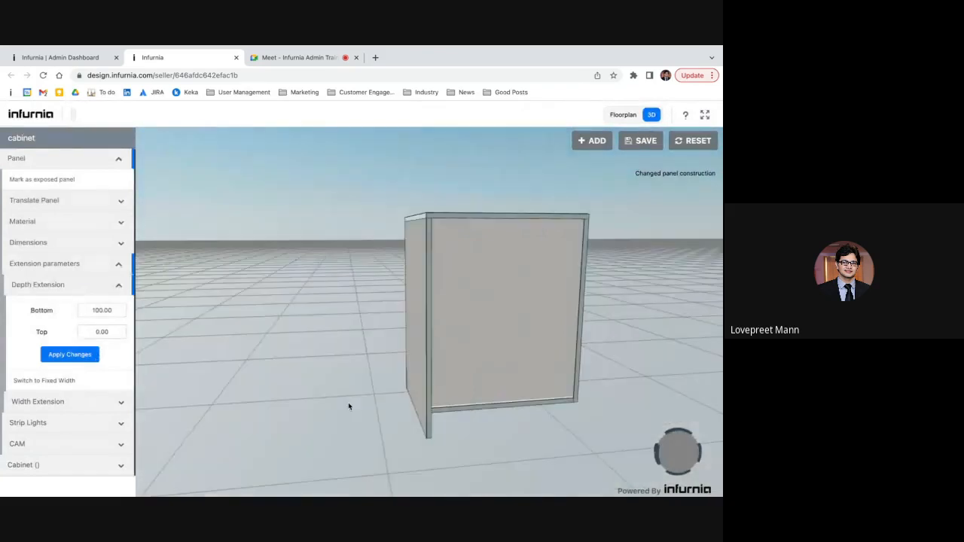
pyautogui.click(348, 407)
# Check the dimensions of the cabinet's right side panel
pyautogui.click(415, 379)
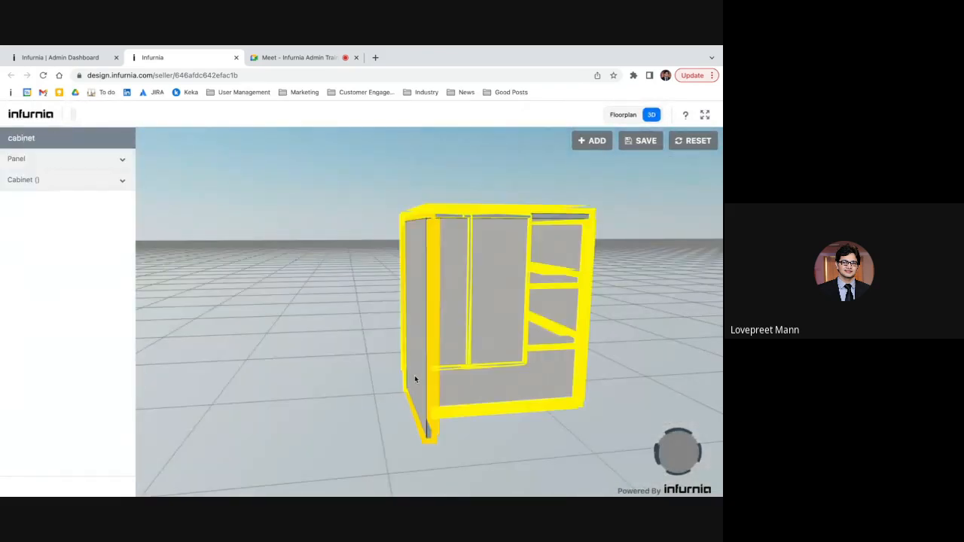
pyautogui.click(67, 160)
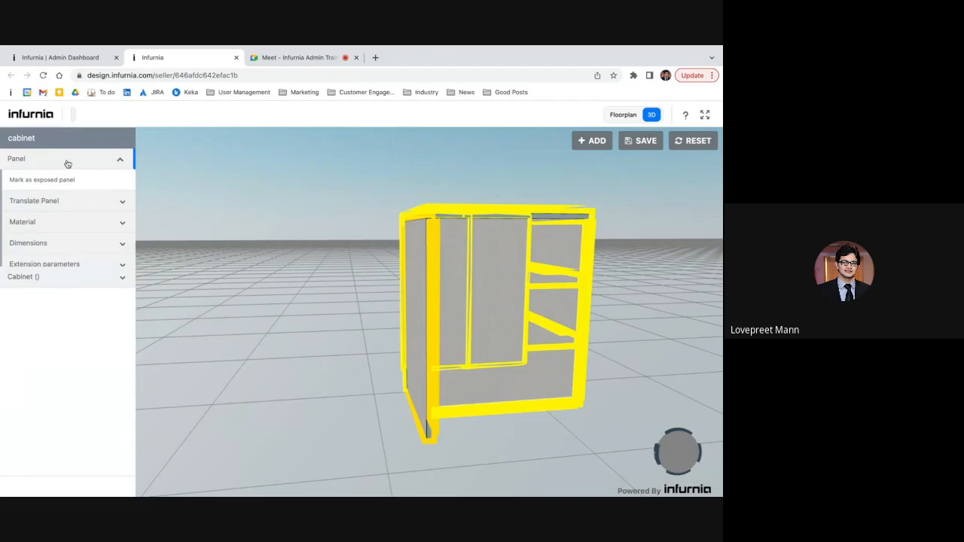
pyautogui.click(52, 243)
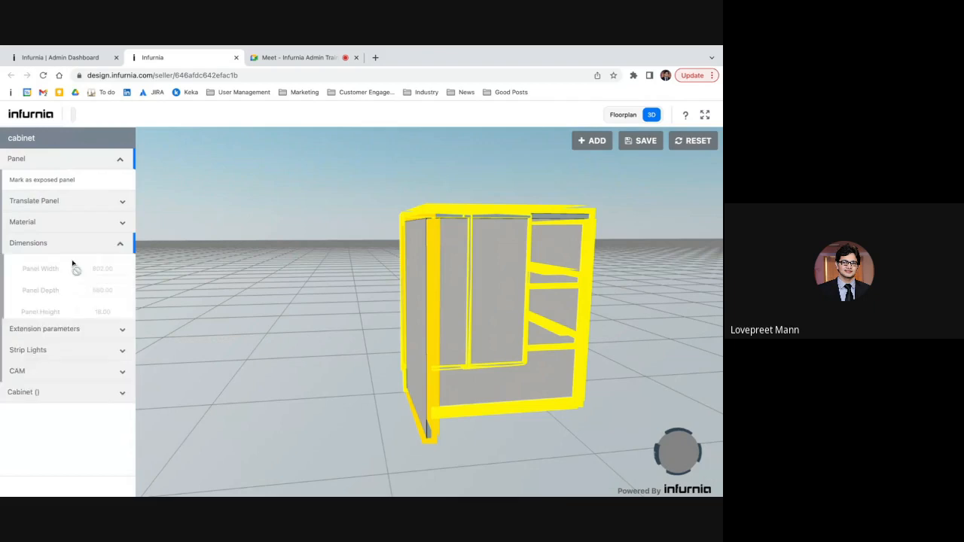
pyautogui.click(109, 244)
# Remove the bottom depth extension from the cabinet's right side panel
pyautogui.moveTo(460, 263); pyautogui.dragTo(366, 280)
pyautogui.click(365, 280)
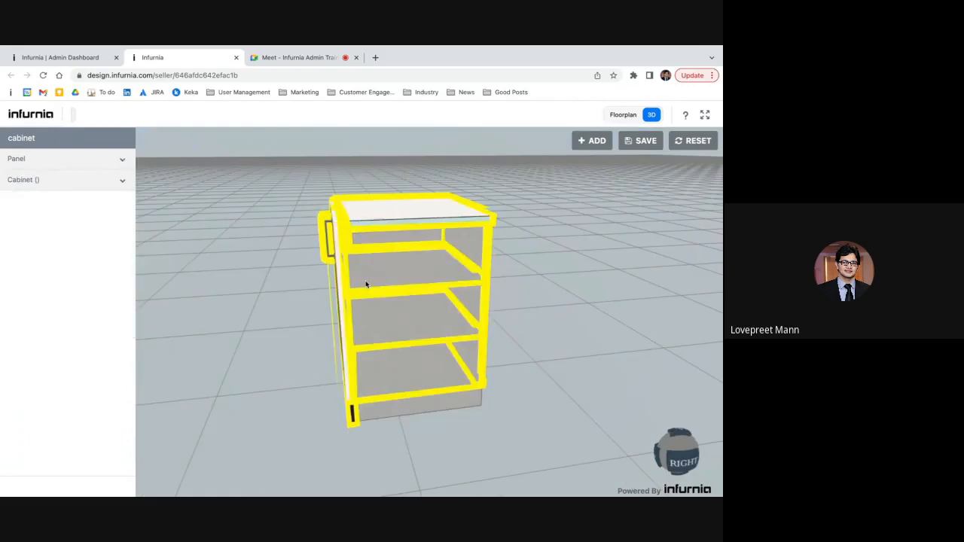
pyautogui.click(80, 162)
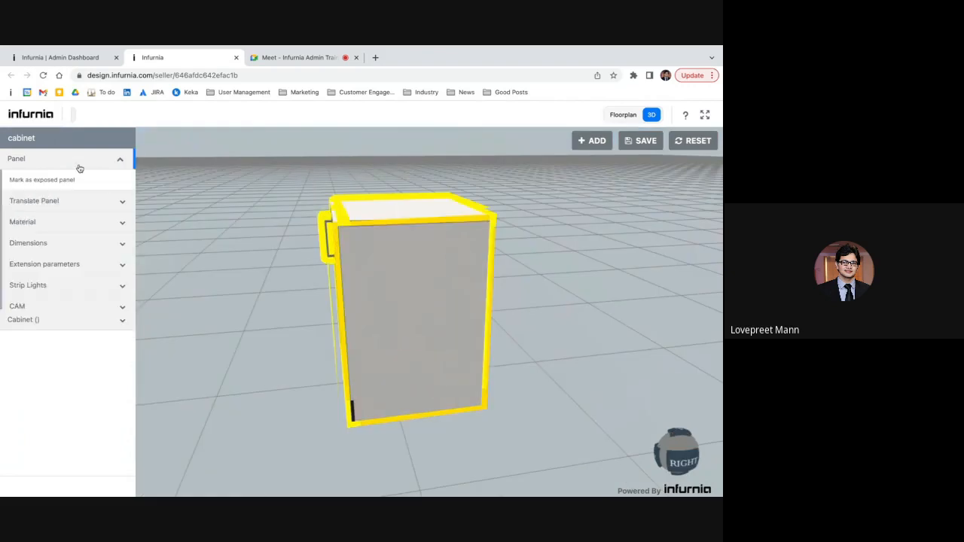
pyautogui.click(84, 265)
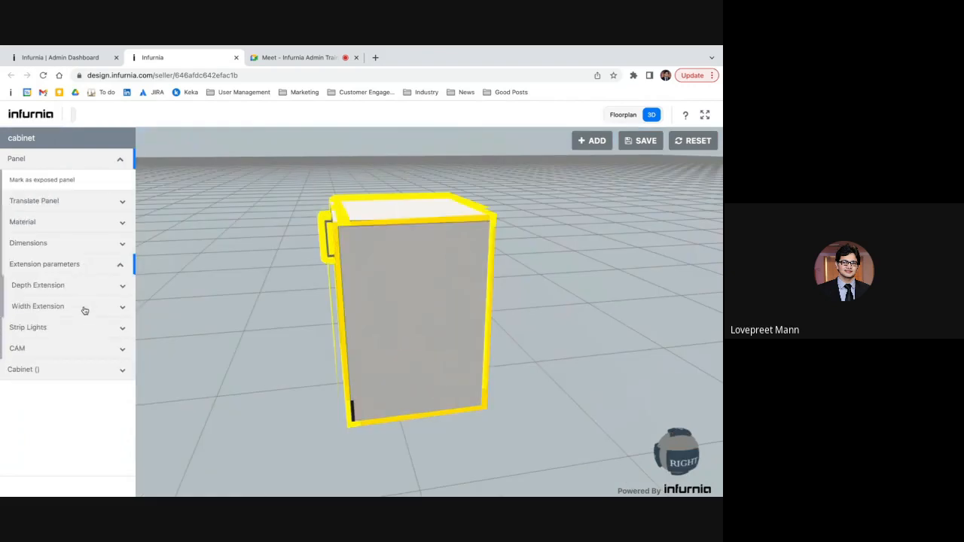
pyautogui.click(84, 309)
pyautogui.click(88, 288)
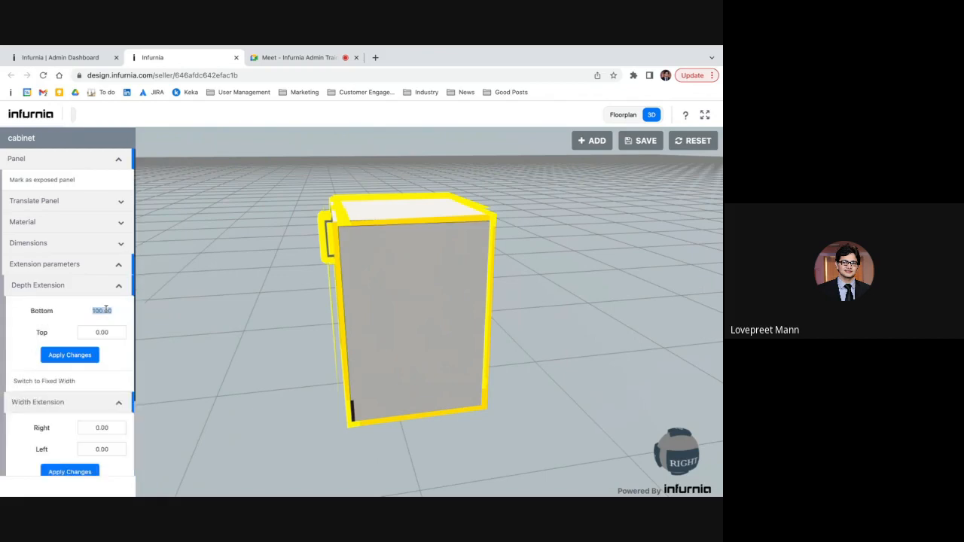
pyautogui.click(248, 357)
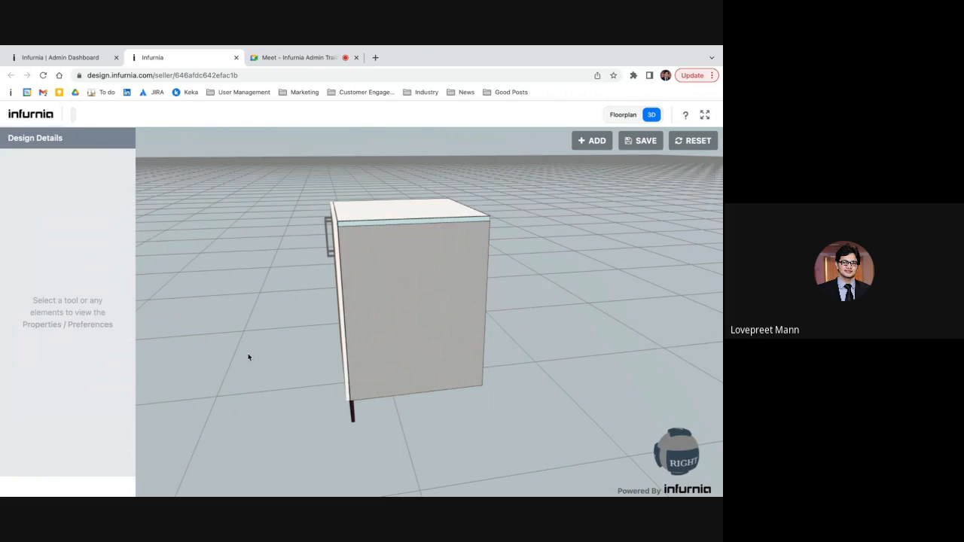
pyautogui.moveTo(248, 357); pyautogui.dragTo(485, 243)
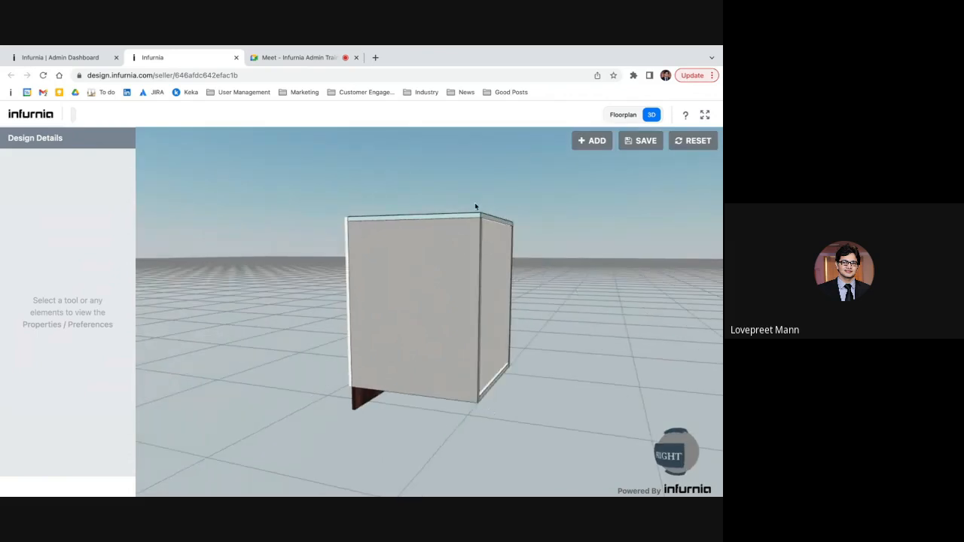
pyautogui.moveTo(475, 207); pyautogui.dragTo(423, 278)
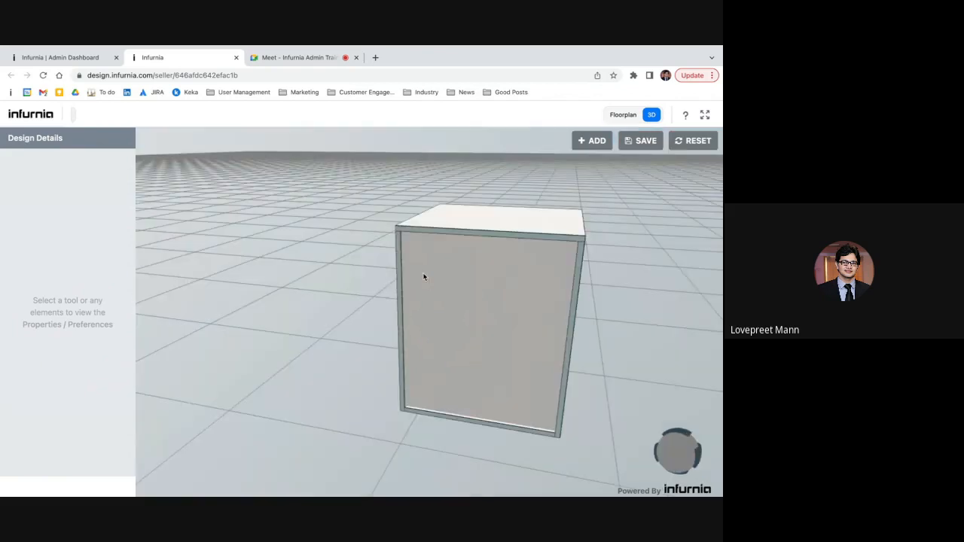
pyautogui.click(464, 236)
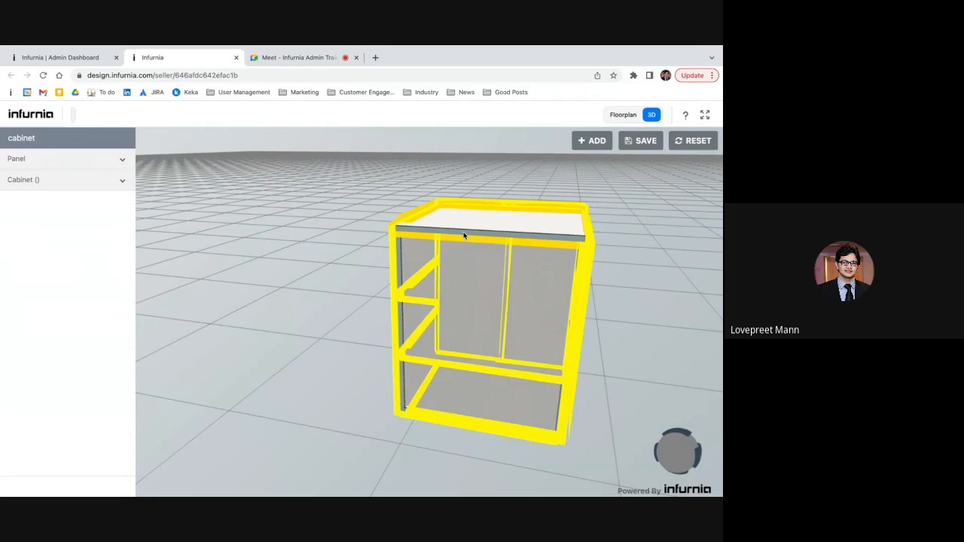
pyautogui.click(121, 160)
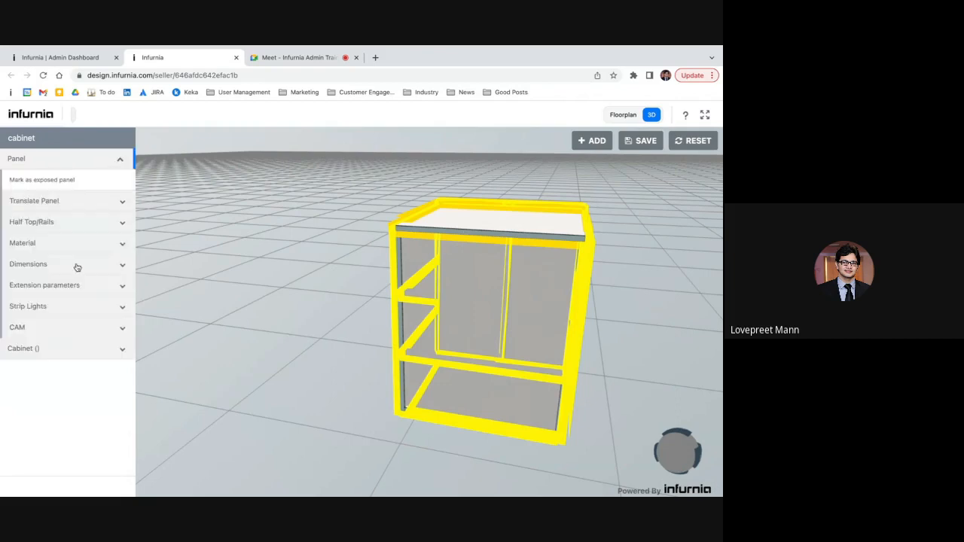
pyautogui.click(75, 285)
pyautogui.moveTo(422, 297); pyautogui.dragTo(531, 294)
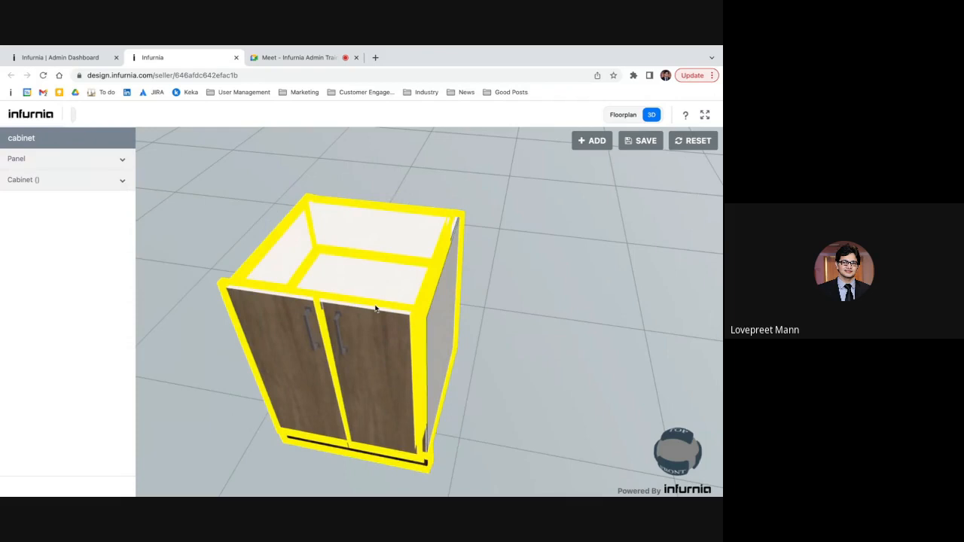
pyautogui.moveTo(377, 307); pyautogui.dragTo(538, 356)
# Extend the width of the cabinet's top panel by 100 on its right side
pyautogui.click(435, 373)
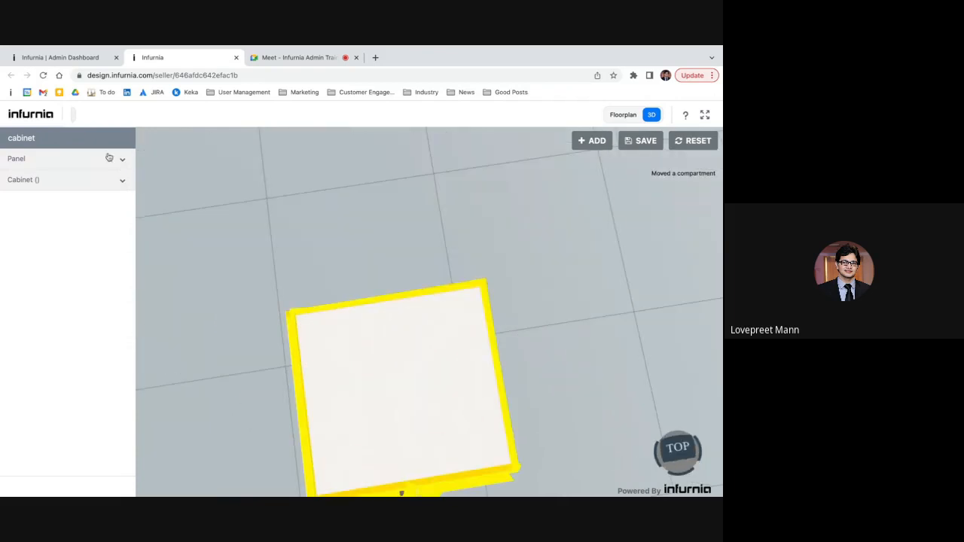
pyautogui.click(109, 158)
pyautogui.click(77, 285)
pyautogui.click(90, 308)
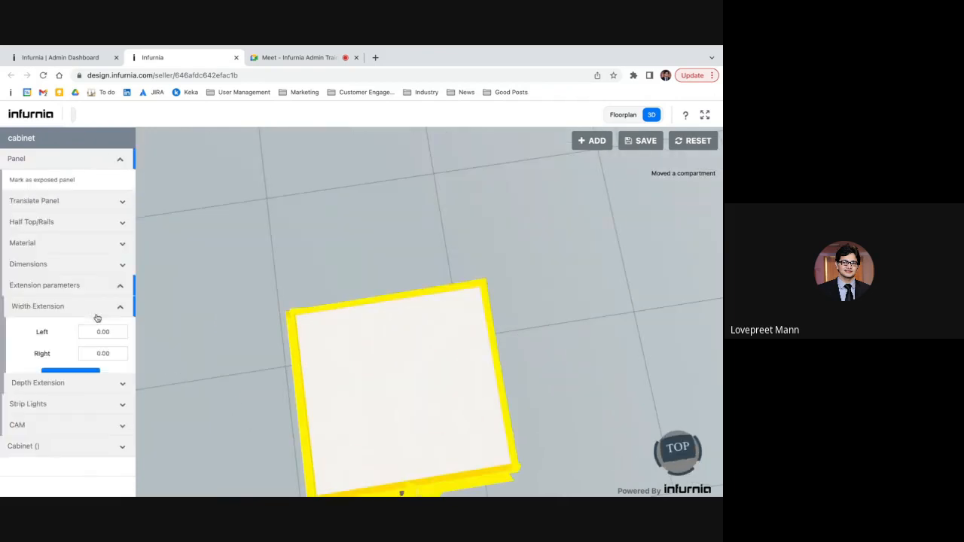
pyautogui.doubleClick(113, 353)
pyautogui.write('100')
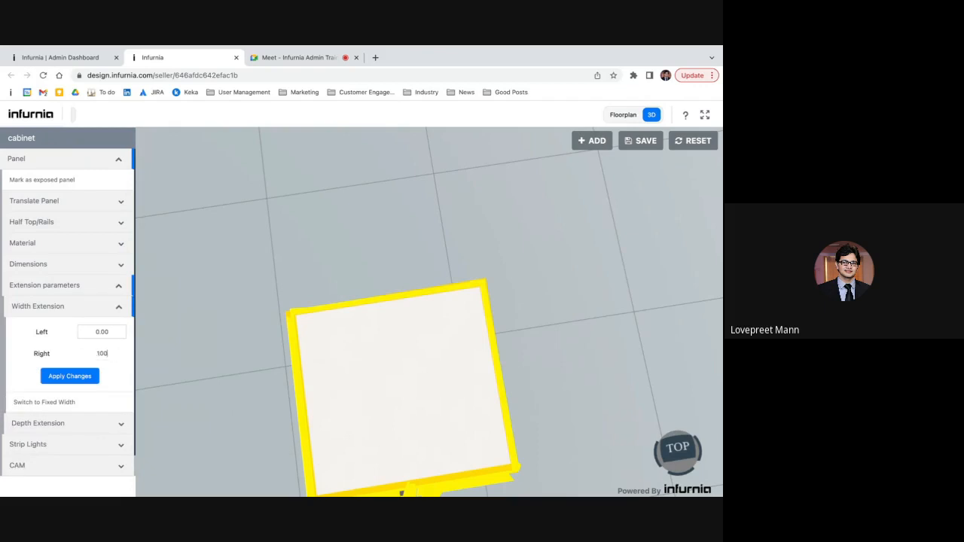
pyautogui.click(79, 376)
pyautogui.moveTo(585, 353); pyautogui.dragTo(516, 289)
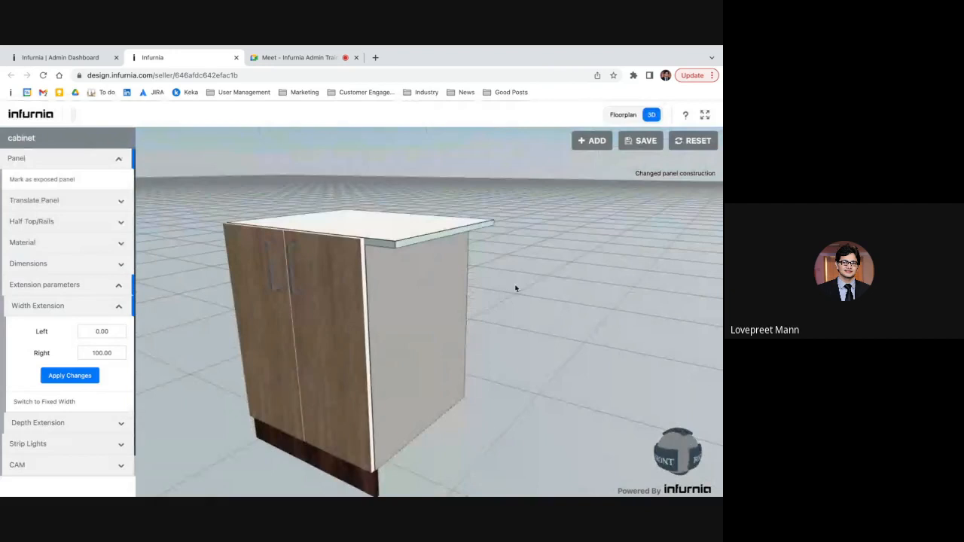
pyautogui.click(516, 289)
# Check the dimensions of the cabinet's extended top panel
pyautogui.click(375, 247)
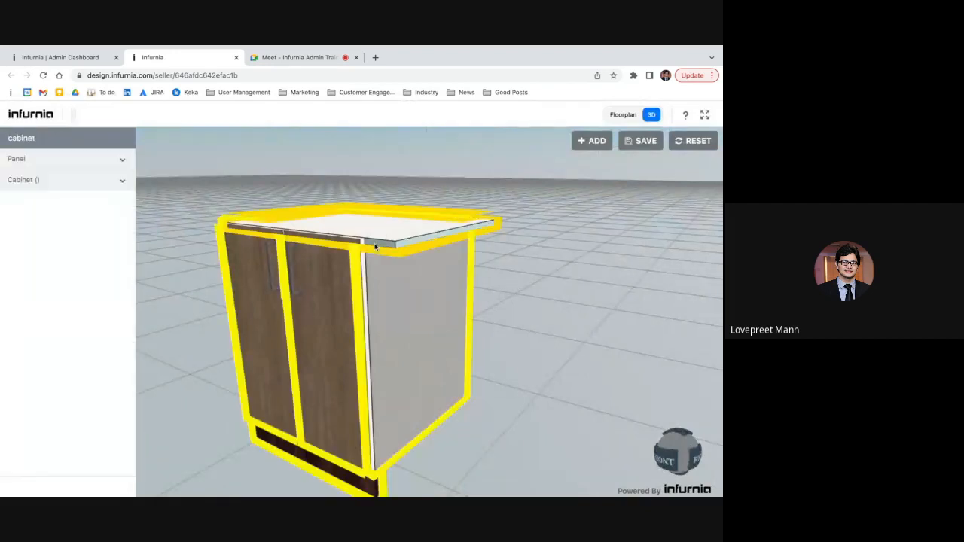
pyautogui.moveTo(405, 236); pyautogui.dragTo(558, 264)
pyautogui.click(426, 266)
pyautogui.click(47, 157)
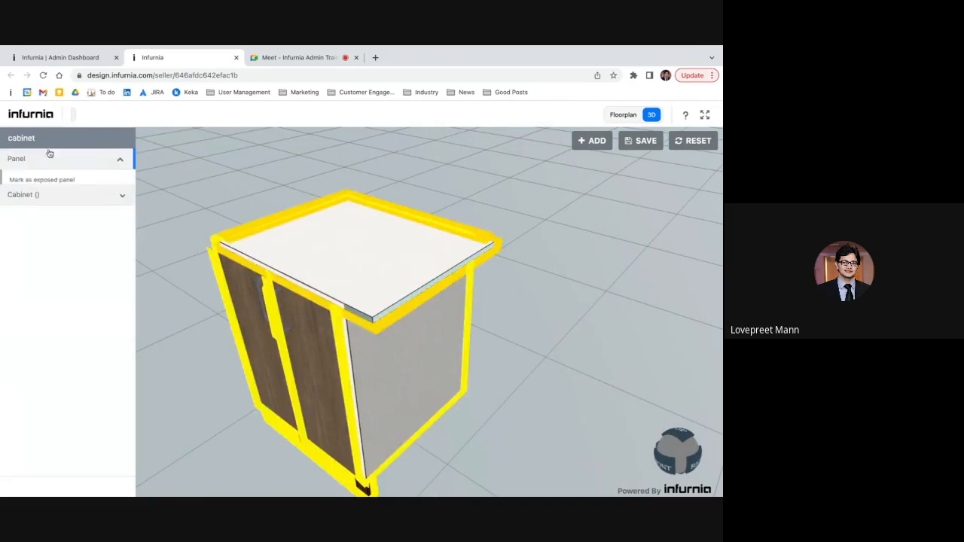
pyautogui.click(45, 265)
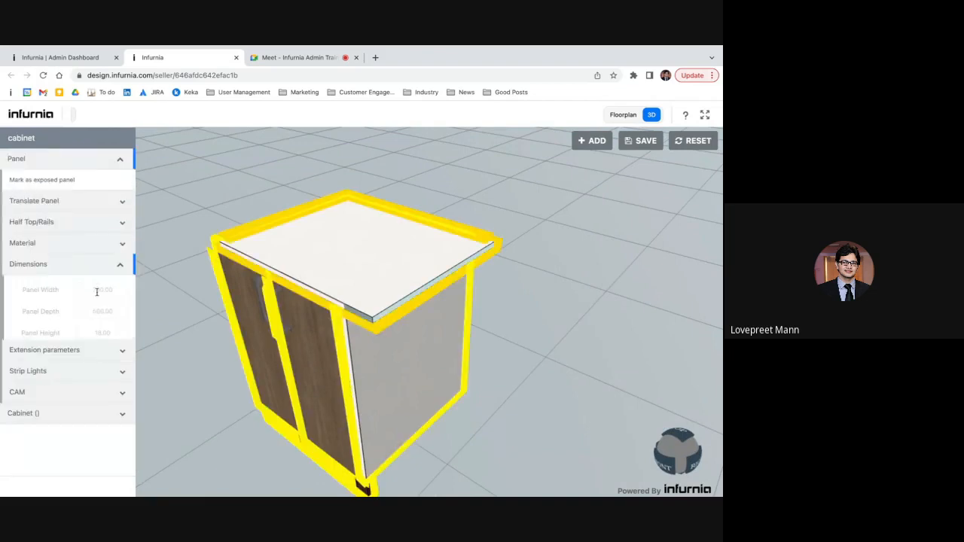
pyautogui.click(180, 325)
# Set the overall width of the cabinet to 900
pyautogui.moveTo(180, 324); pyautogui.dragTo(260, 306)
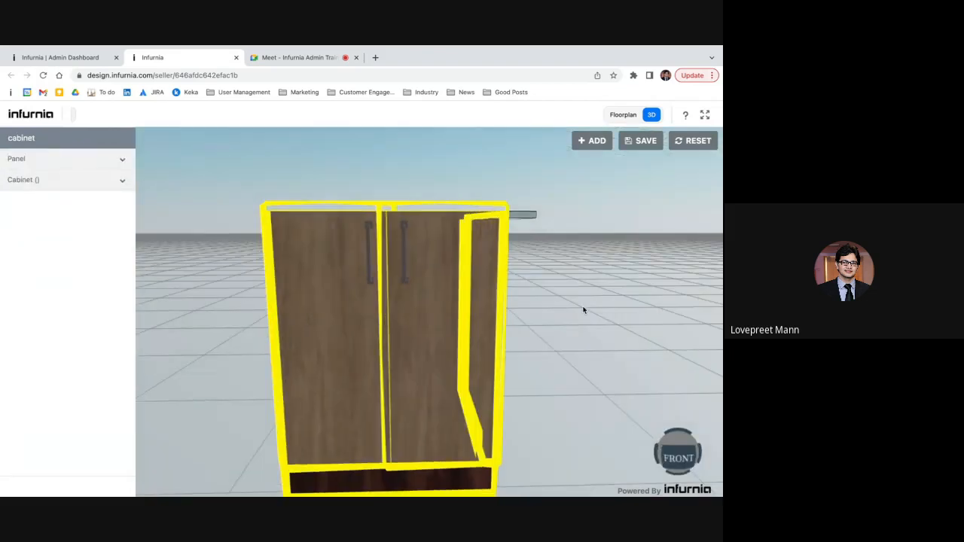
pyautogui.click(583, 309)
pyautogui.click(489, 312)
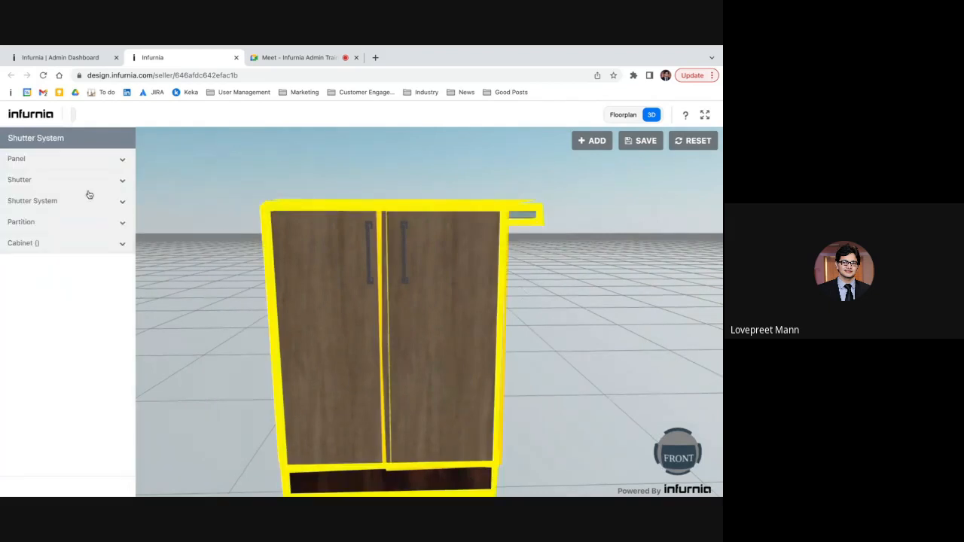
pyautogui.click(65, 242)
pyautogui.click(64, 310)
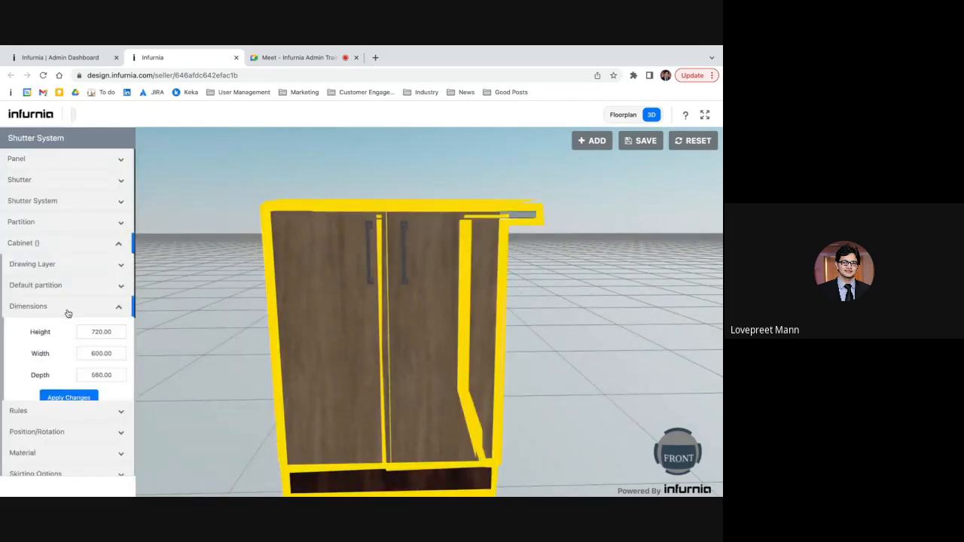
pyautogui.doubleClick(104, 353)
pyautogui.write('900')
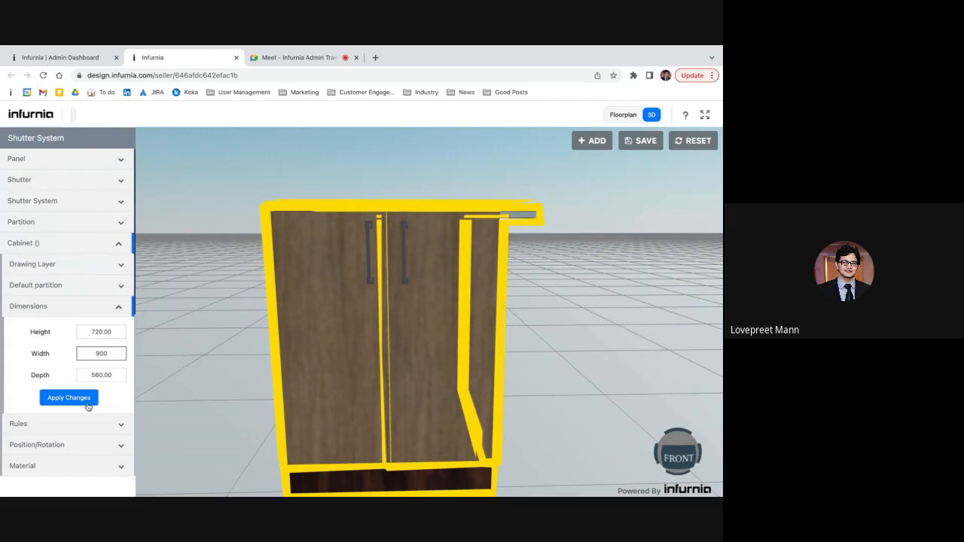
pyautogui.click(86, 403)
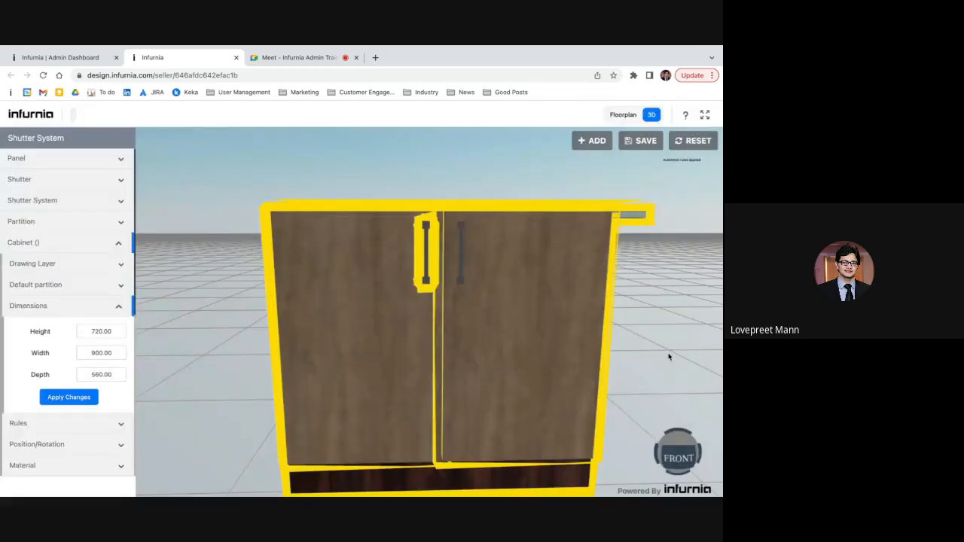
pyautogui.click(706, 338)
# Check the top panel's dimensions on the 900-wide cabinet
pyautogui.moveTo(701, 338); pyautogui.dragTo(565, 282)
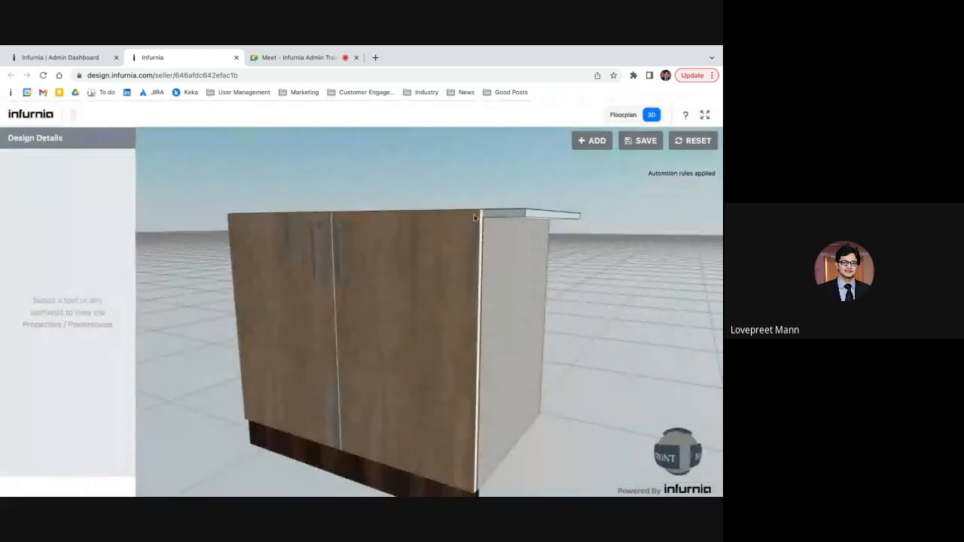
pyautogui.moveTo(627, 224); pyautogui.dragTo(646, 269)
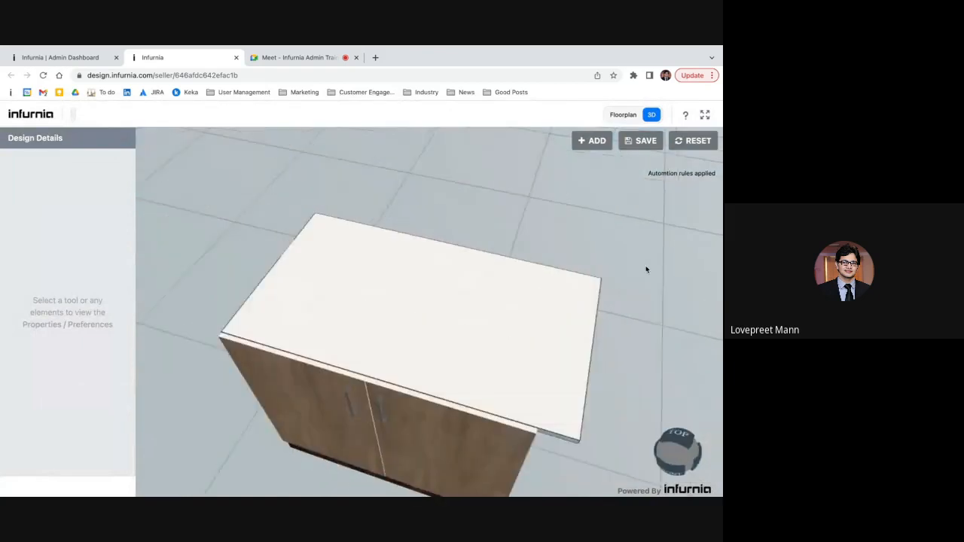
pyautogui.click(521, 294)
pyautogui.click(93, 158)
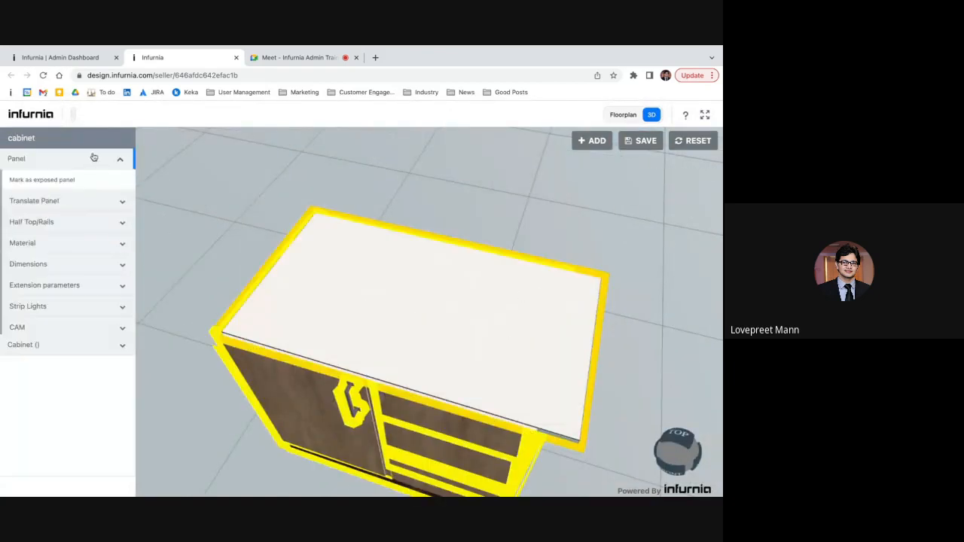
pyautogui.click(68, 286)
pyautogui.click(59, 266)
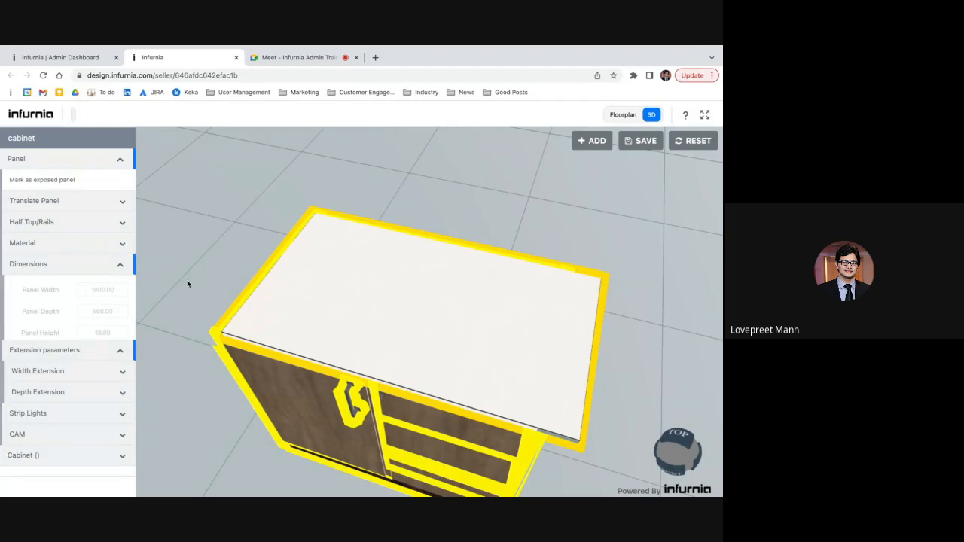
pyautogui.click(112, 264)
# Reset the right width extension of the cabinet's top panel to 0
pyautogui.click(106, 283)
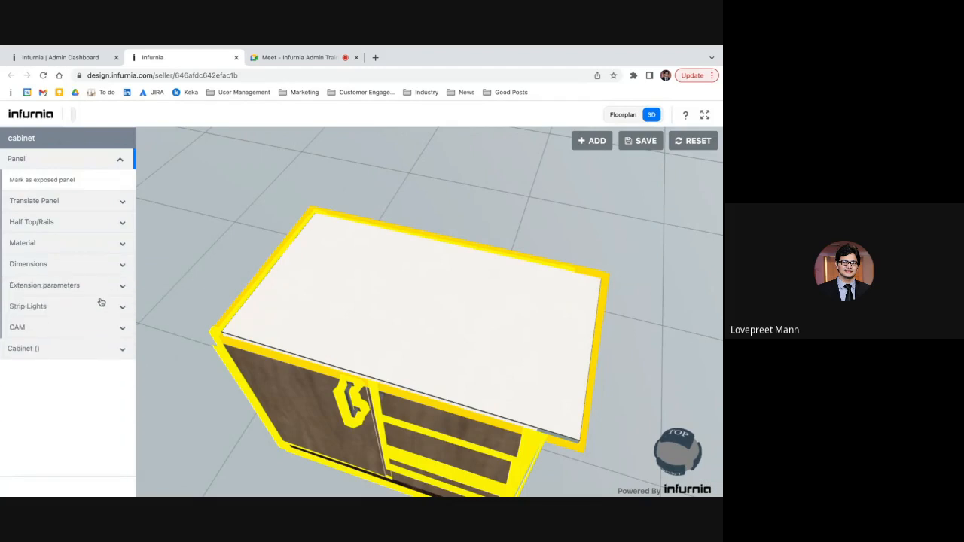
pyautogui.click(98, 287)
pyautogui.click(97, 307)
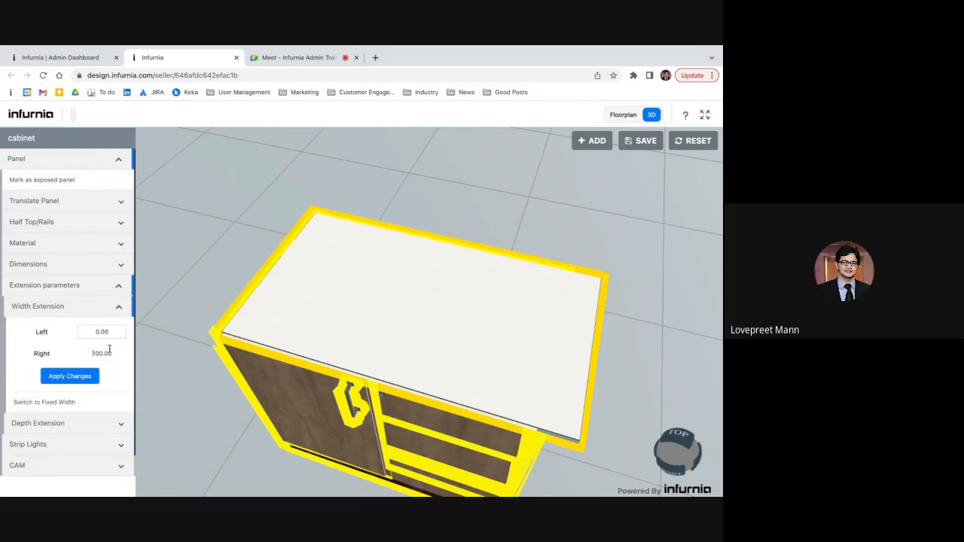
pyautogui.doubleClick(109, 350)
pyautogui.write('0')
pyautogui.click(84, 378)
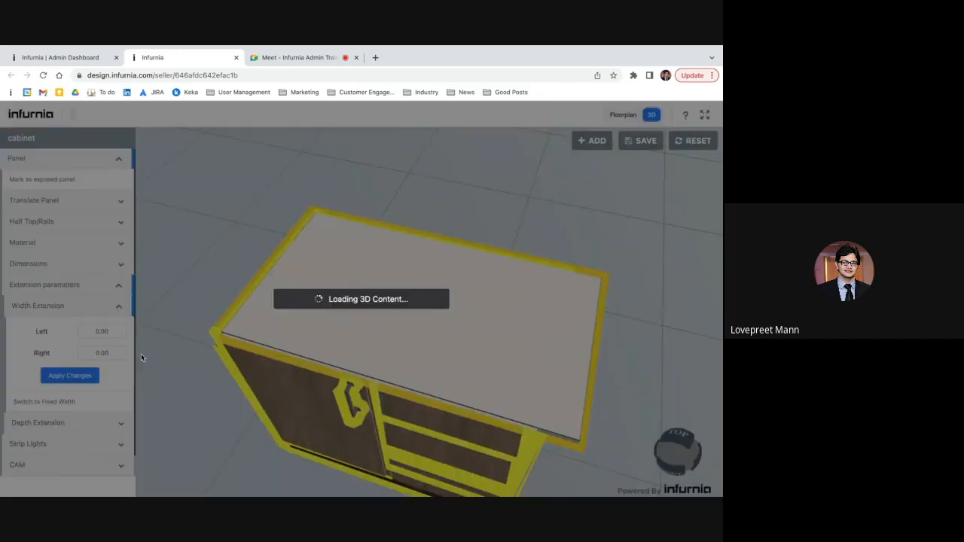
pyautogui.click(213, 319)
# Examine the depth extension settings available for the cabinet's left side panel
pyautogui.moveTo(202, 307); pyautogui.dragTo(443, 301)
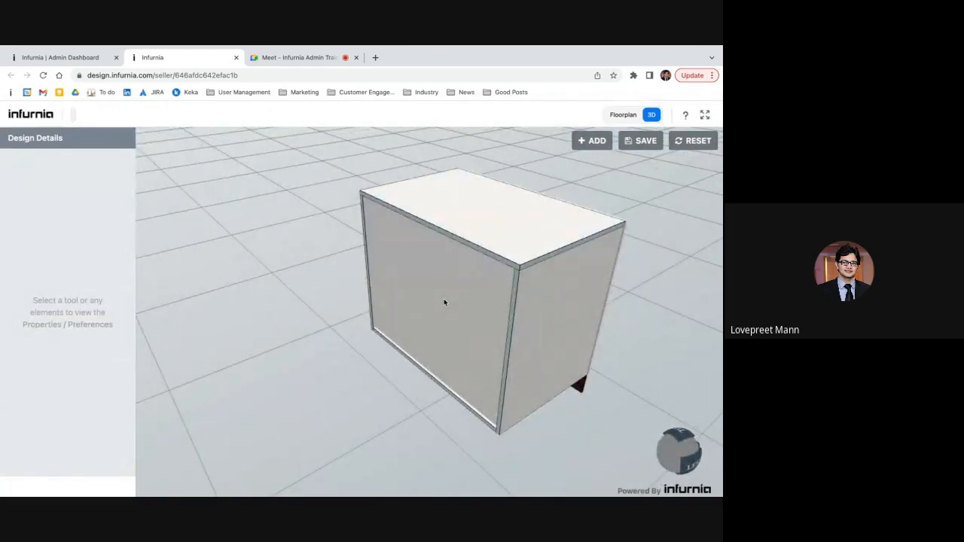
pyautogui.moveTo(670, 293)
pyautogui.mouseDown()
pyautogui.moveTo(626, 274)
pyautogui.moveTo(660, 280)
pyautogui.mouseUp()
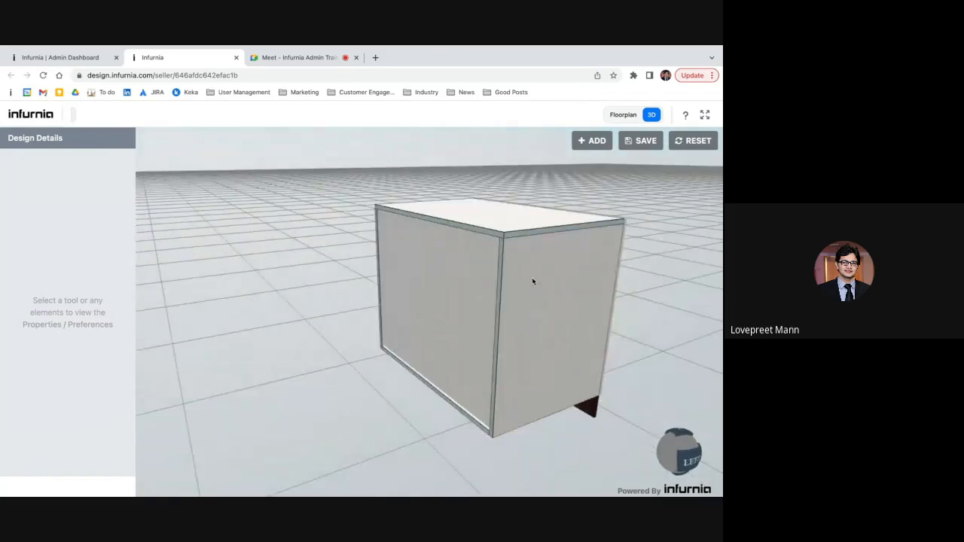
pyautogui.click(532, 282)
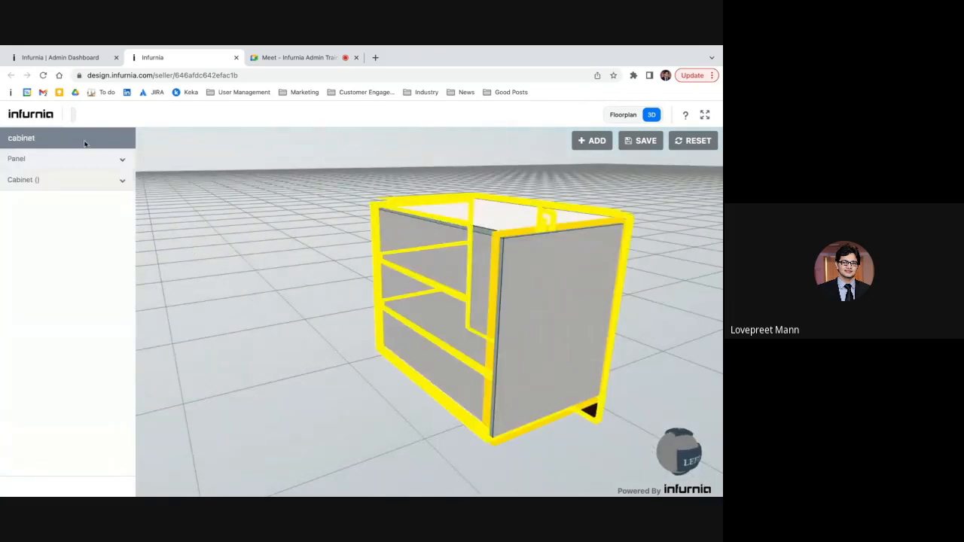
pyautogui.click(68, 159)
pyautogui.click(55, 264)
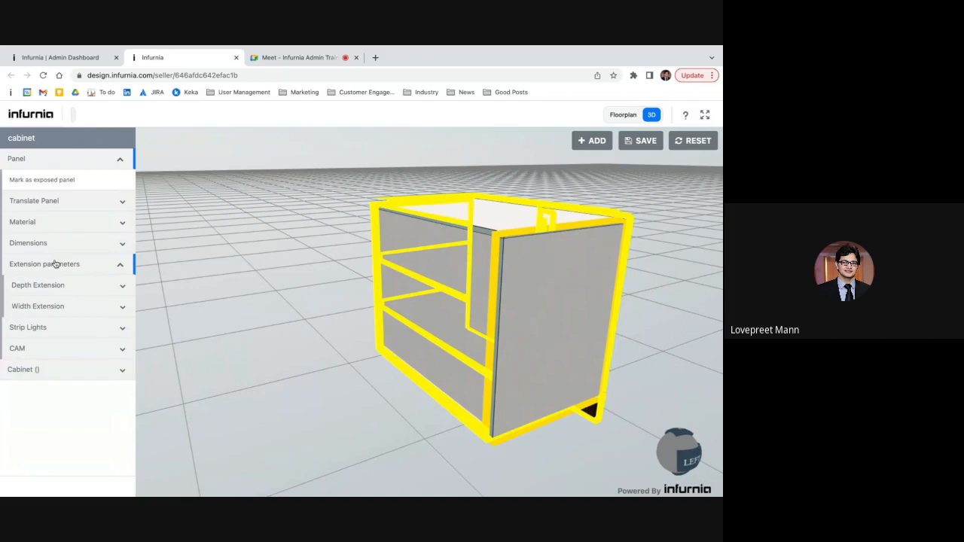
pyautogui.click(60, 290)
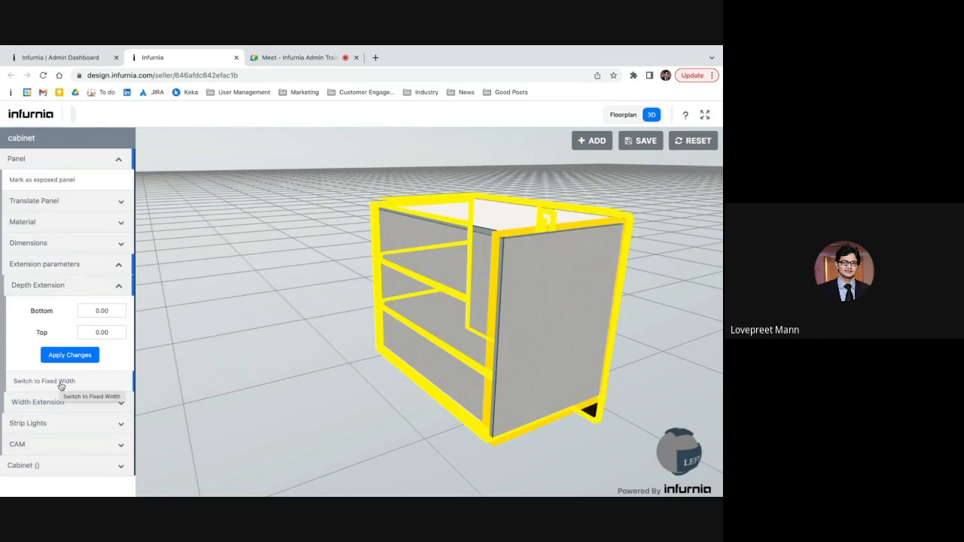
pyautogui.click(296, 355)
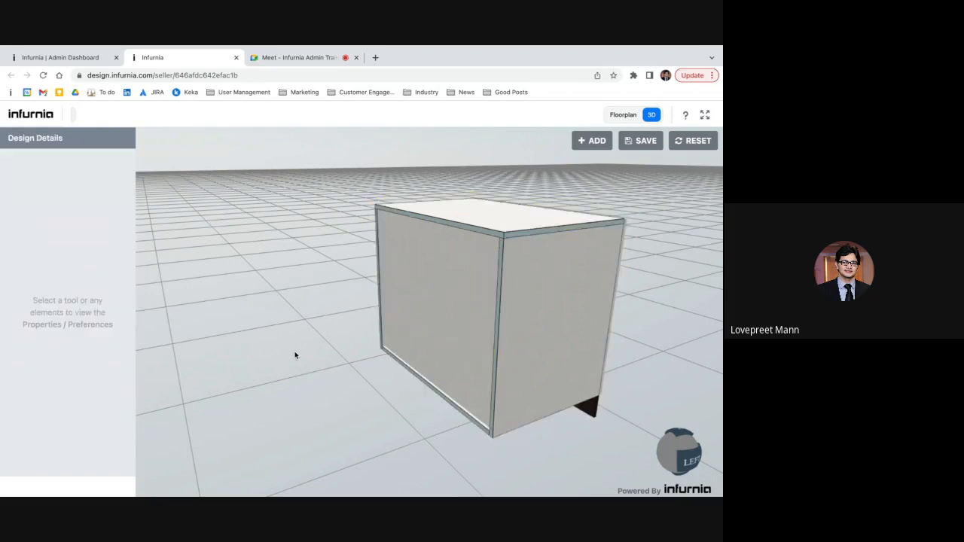
# Check the dimensions of the cabinet's left side panel
pyautogui.click(551, 319)
pyautogui.moveTo(581, 329); pyautogui.dragTo(514, 316)
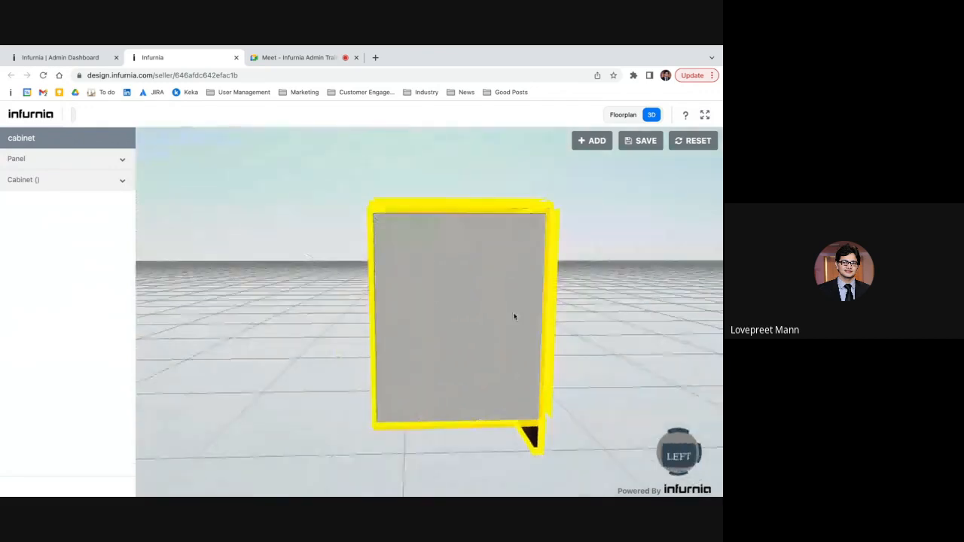
pyautogui.click(56, 160)
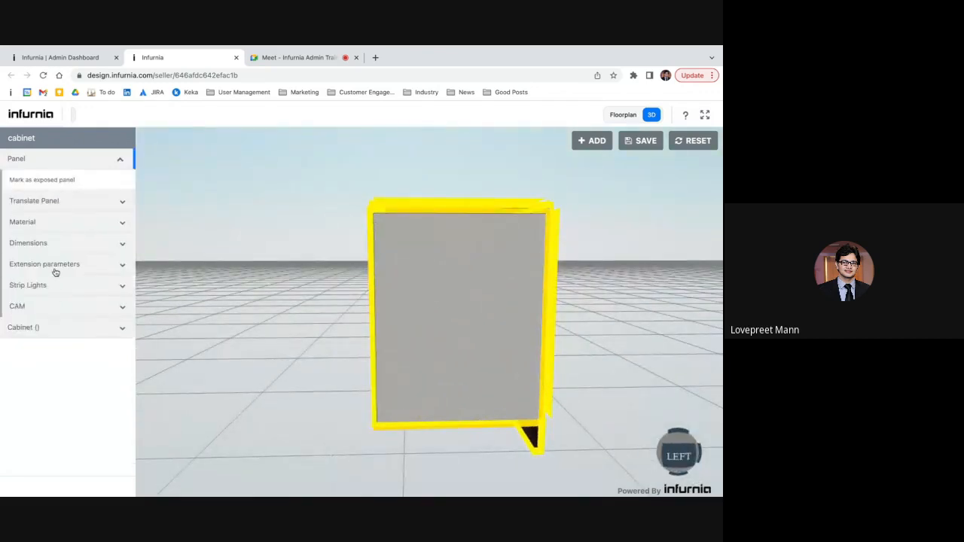
pyautogui.click(313, 292)
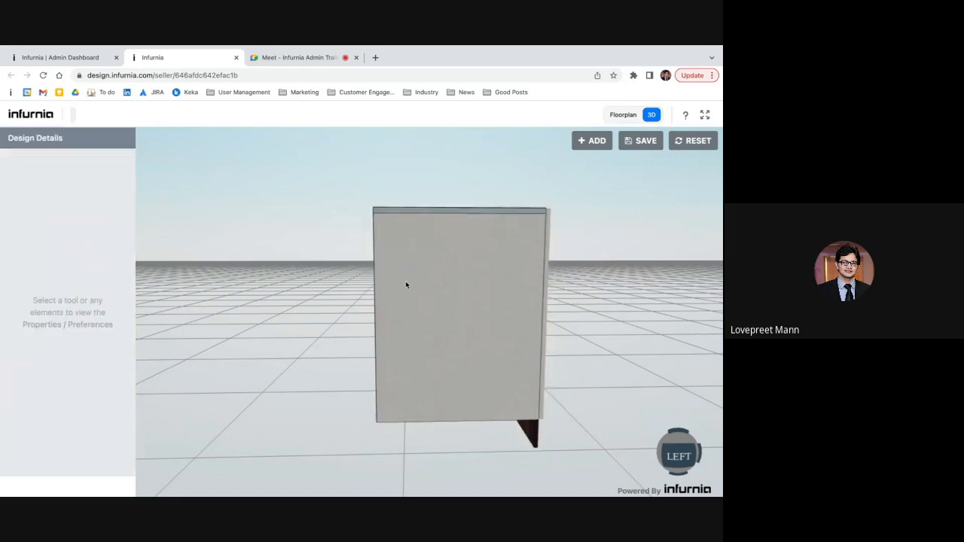
pyautogui.click(445, 286)
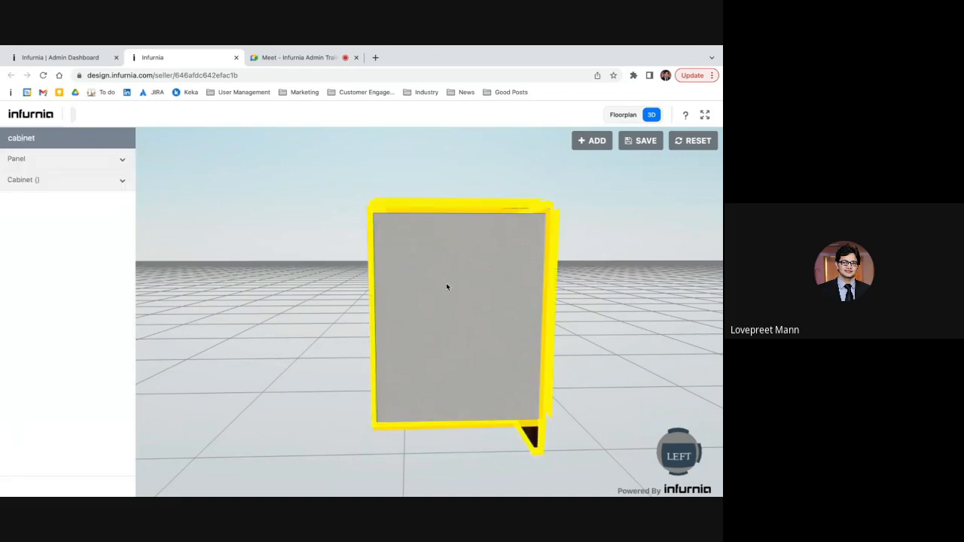
pyautogui.click(40, 158)
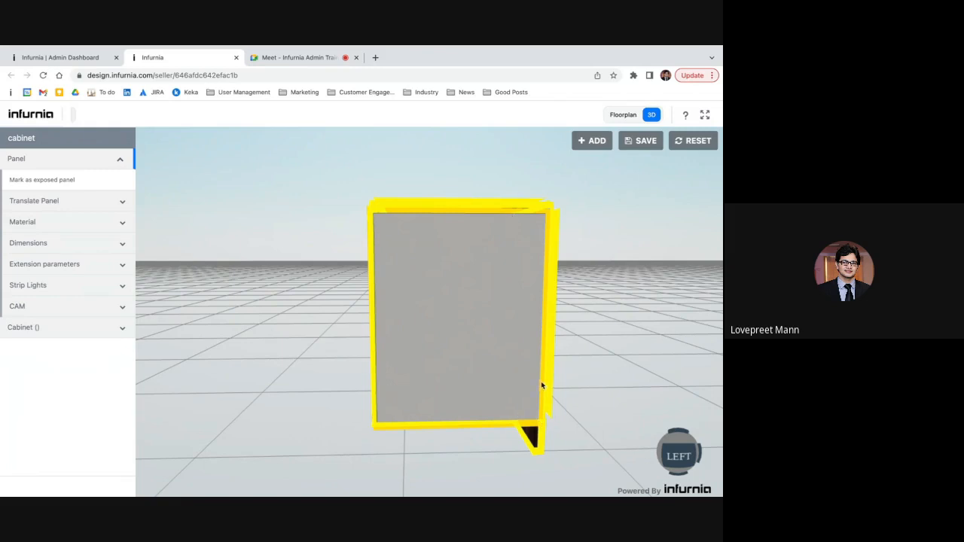
pyautogui.click(82, 241)
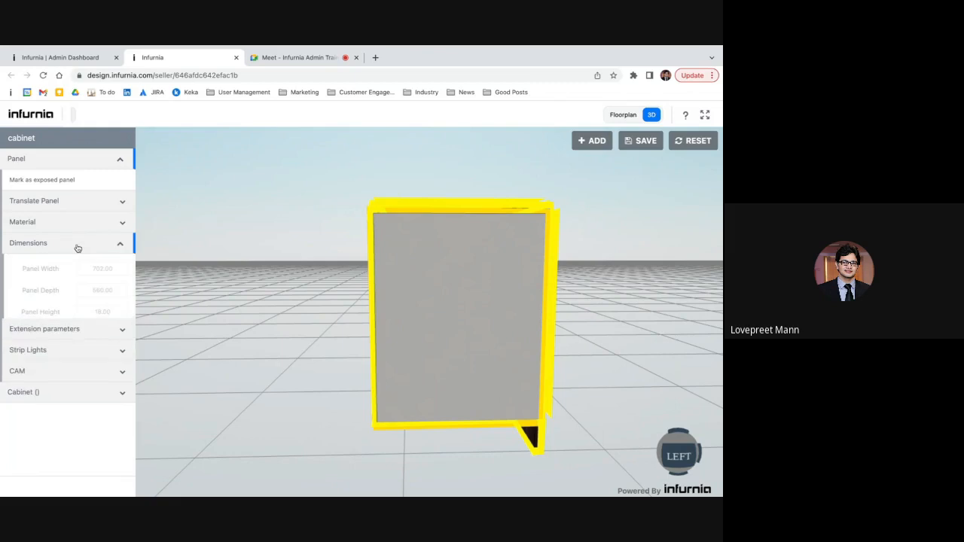
pyautogui.click(77, 244)
# Switch the left side panel from width extension to the fixed depth scheme
pyautogui.click(77, 263)
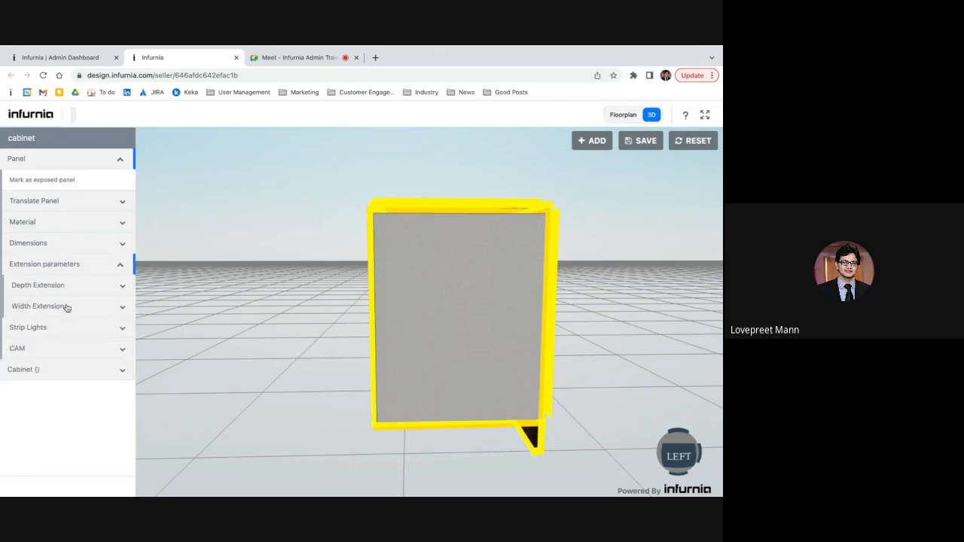
pyautogui.click(67, 307)
pyautogui.click(66, 403)
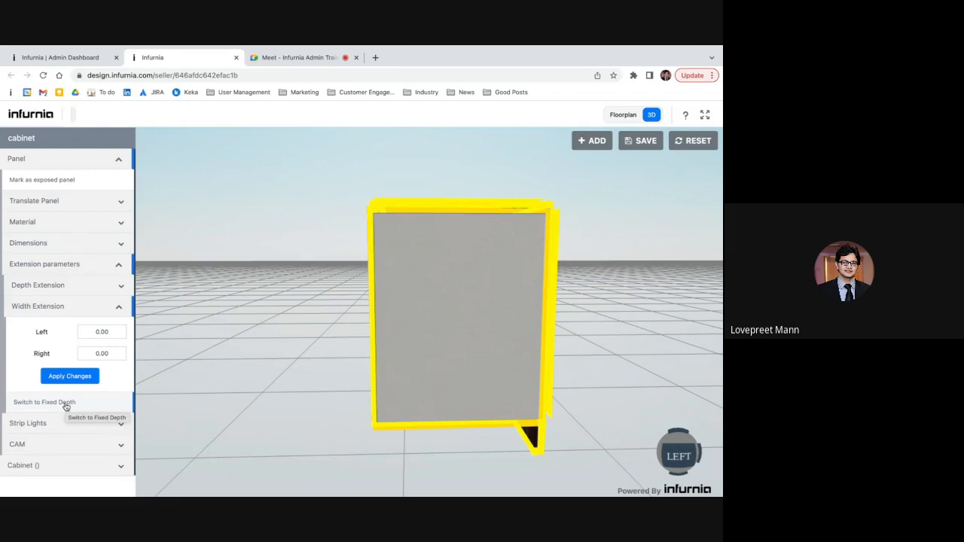
pyautogui.click(65, 403)
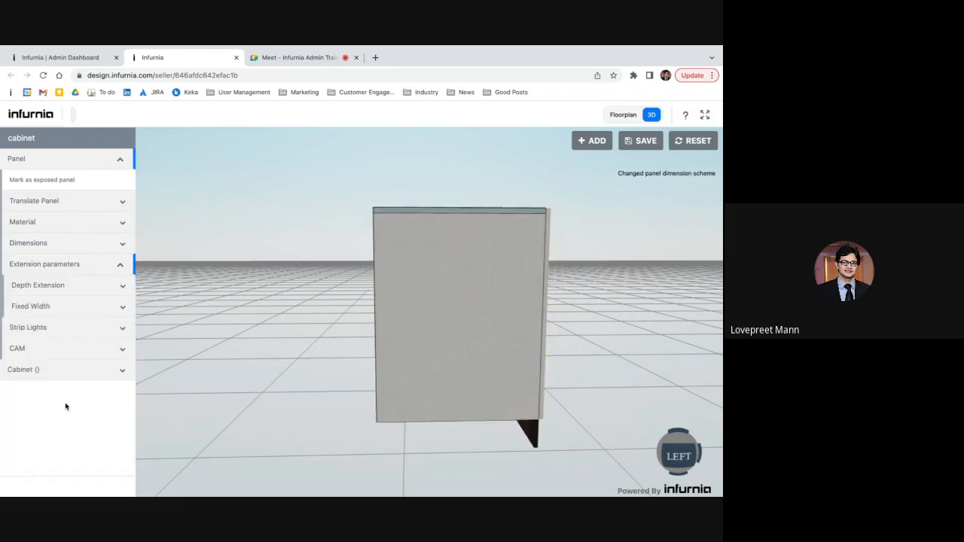
# Give the left side panel a fixed width of 100, offset from the right
pyautogui.click(67, 307)
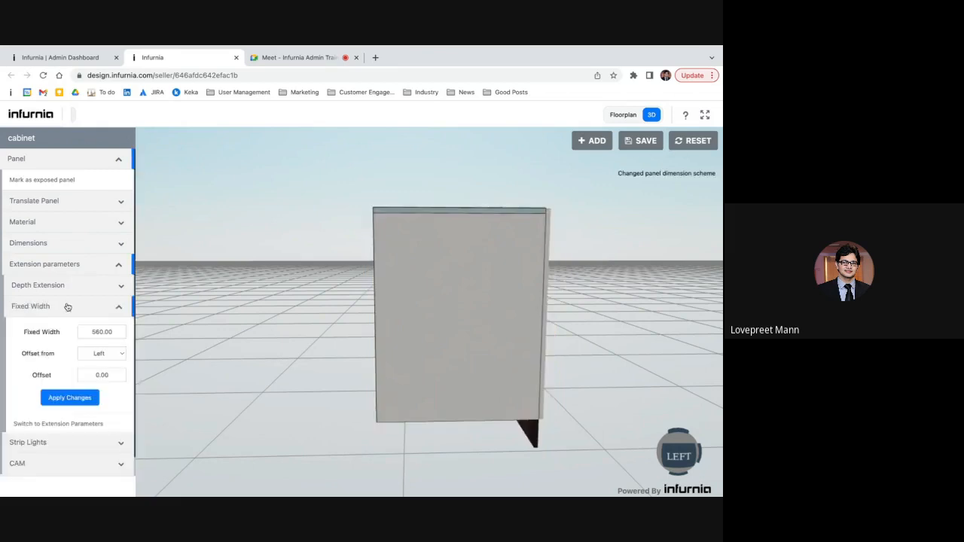
pyautogui.doubleClick(100, 336)
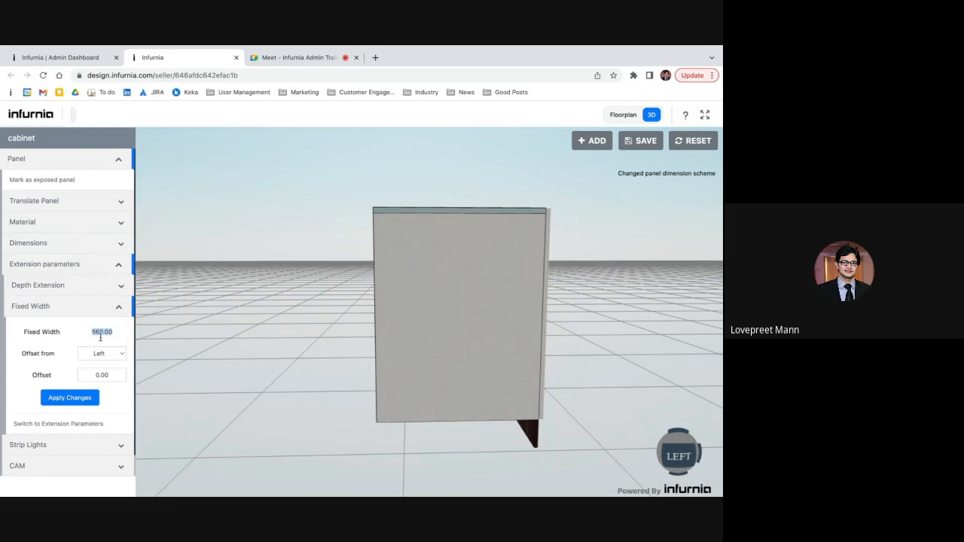
pyautogui.write('100')
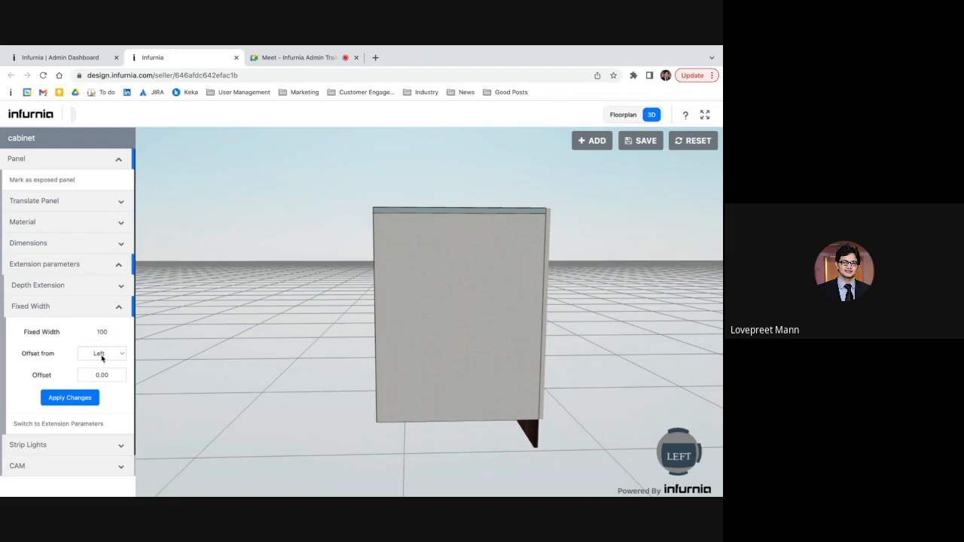
pyautogui.click(99, 356)
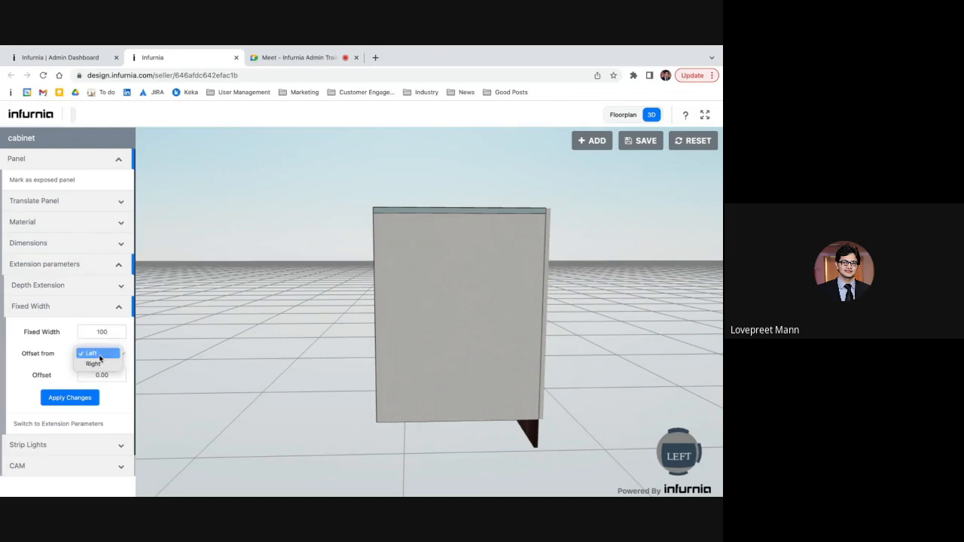
pyautogui.click(99, 355)
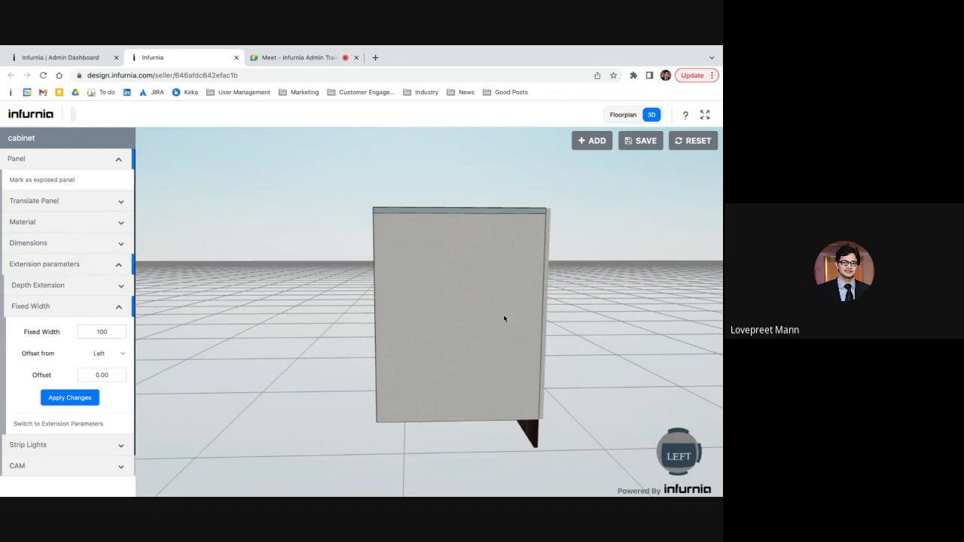
pyautogui.click(106, 355)
pyautogui.click(107, 364)
pyautogui.click(71, 399)
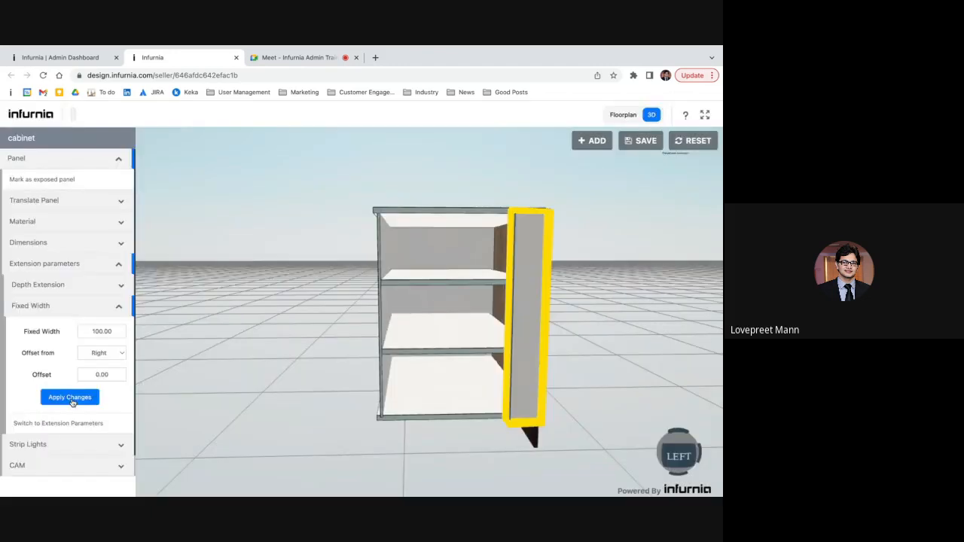
pyautogui.click(648, 432)
# Change the 100-wide left side panel's fixed-width offset to be measured from the left
pyautogui.moveTo(648, 432); pyautogui.dragTo(588, 375)
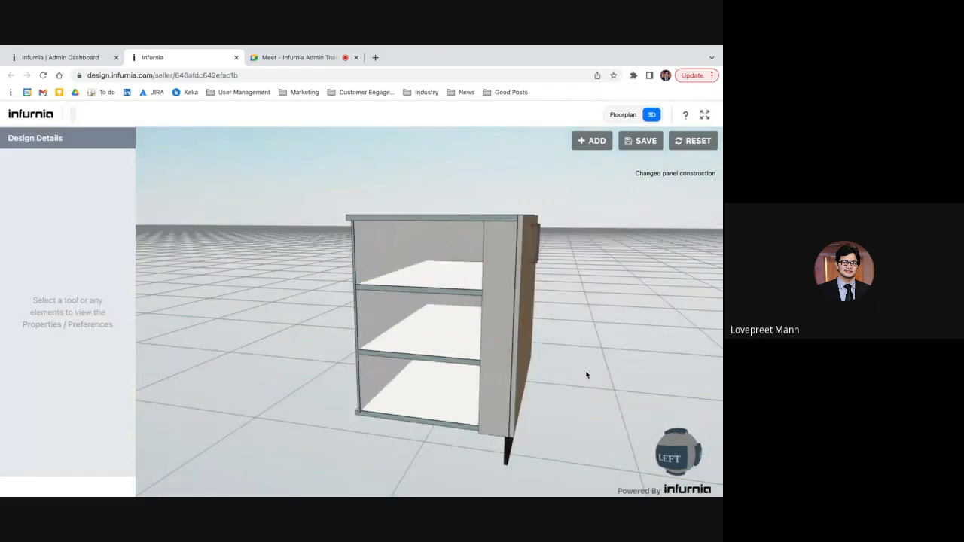
pyautogui.scroll(5, 576, 247)
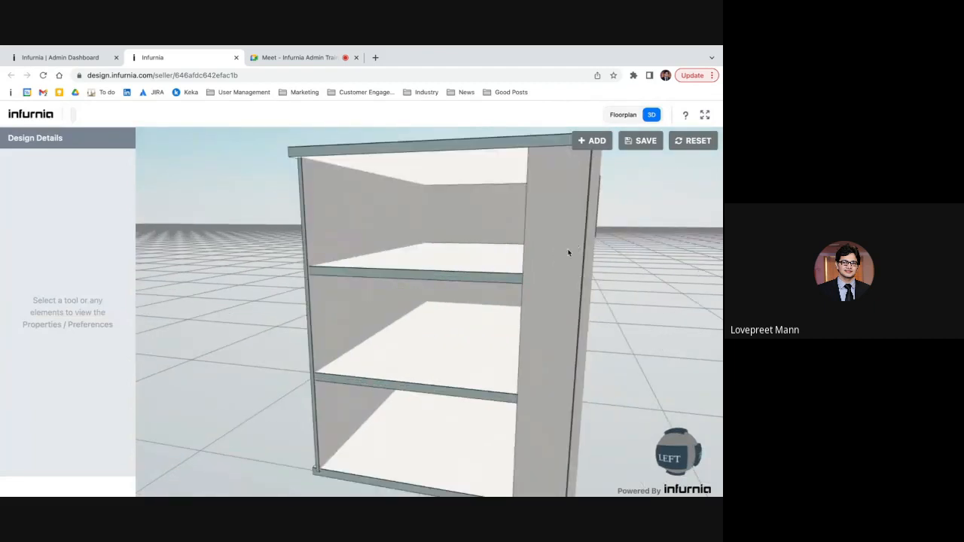
pyautogui.click(568, 252)
pyautogui.scroll(-5, 572, 256)
pyautogui.click(579, 262)
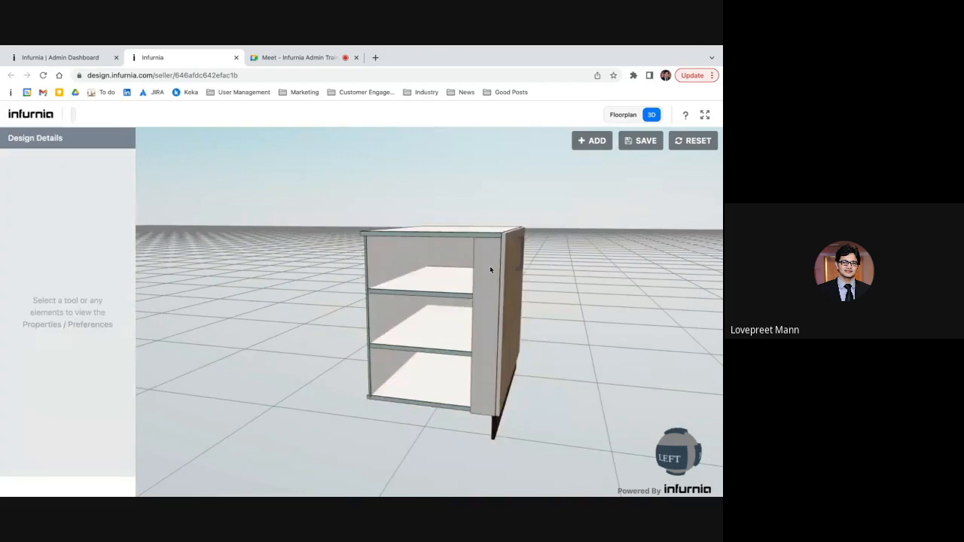
pyautogui.click(490, 270)
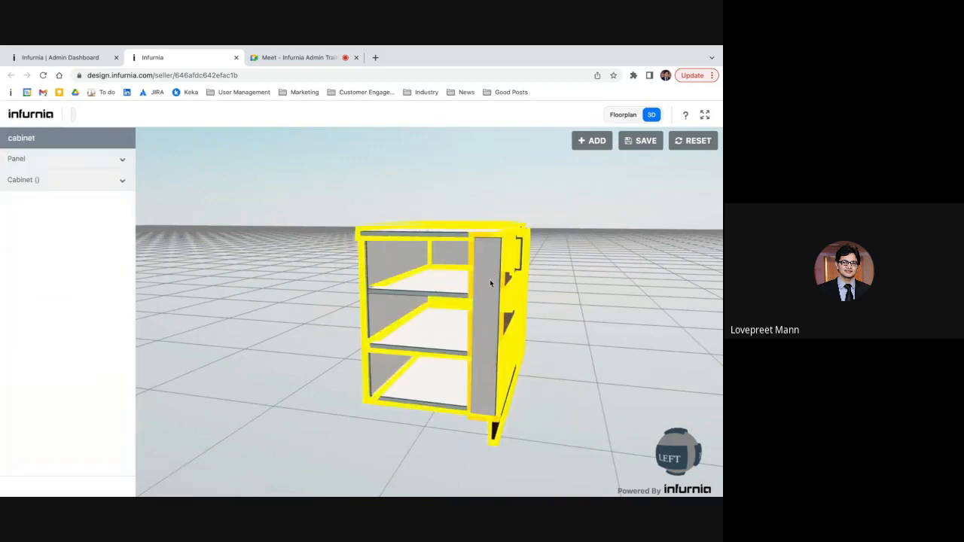
pyautogui.click(122, 160)
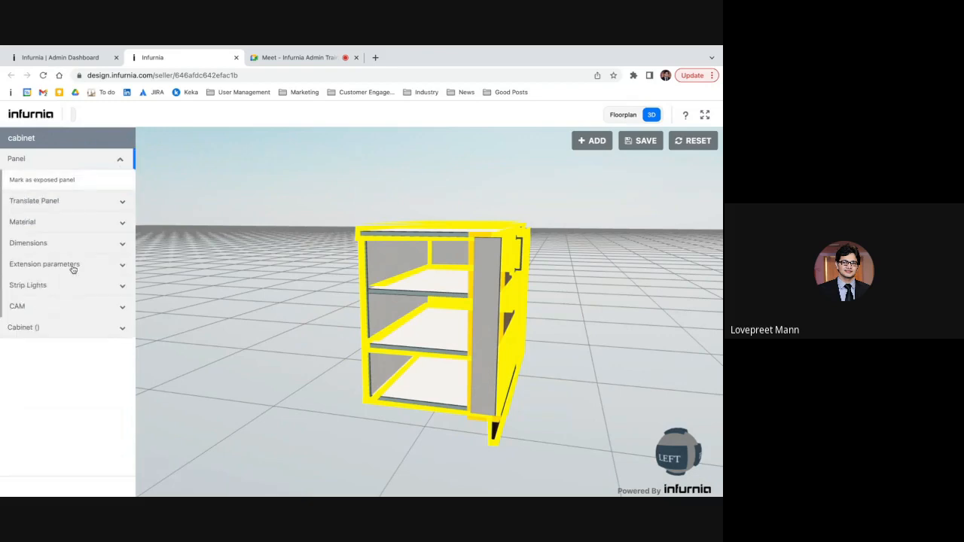
pyautogui.click(71, 265)
pyautogui.click(72, 306)
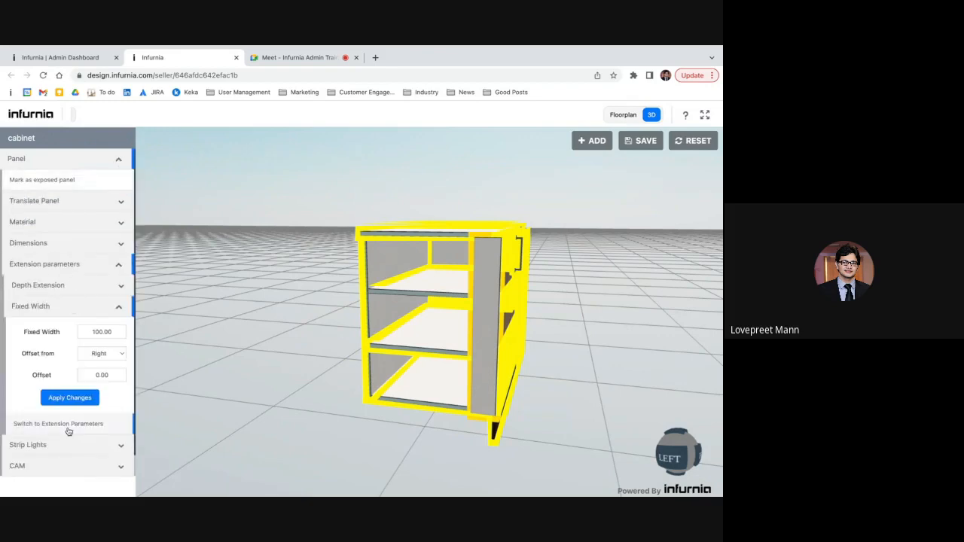
pyautogui.click(102, 354)
pyautogui.click(95, 337)
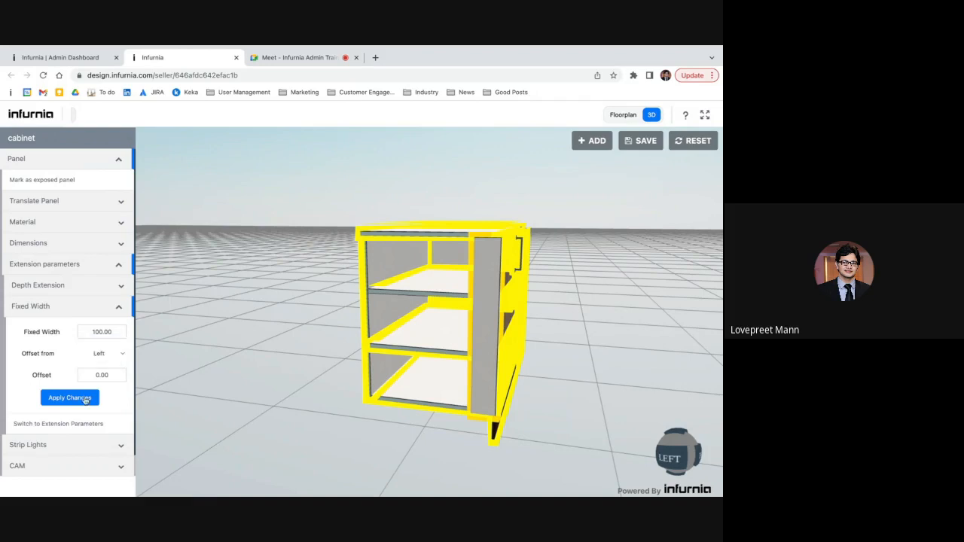
pyautogui.click(85, 398)
pyautogui.click(258, 440)
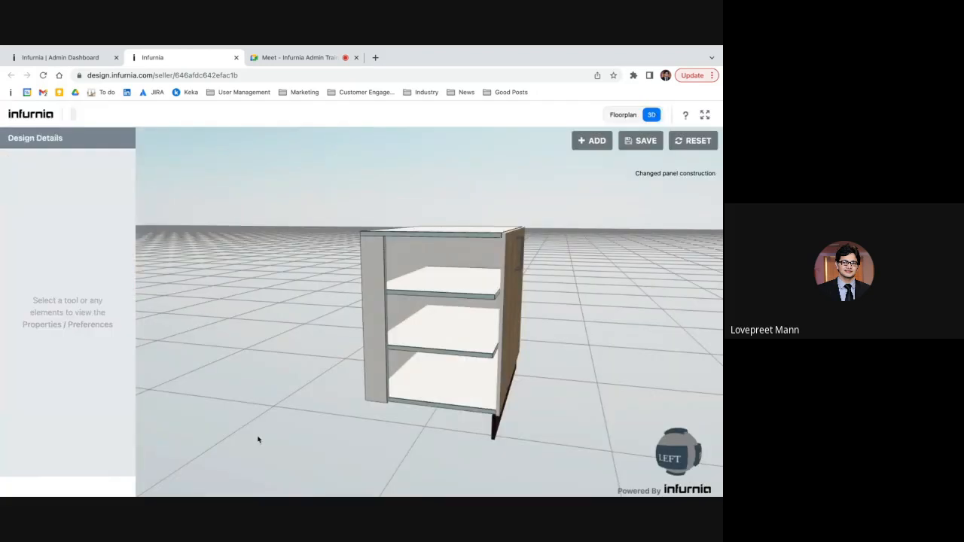
# Change the left side panel's fixed-width offset so it is measured from the right
pyautogui.moveTo(259, 439); pyautogui.dragTo(302, 438)
pyautogui.click(403, 397)
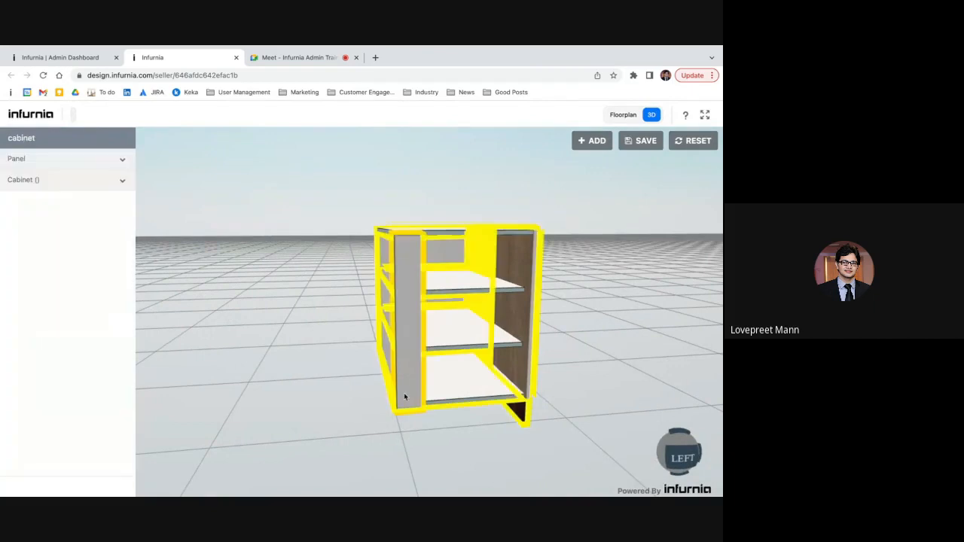
pyautogui.click(47, 160)
pyautogui.click(50, 268)
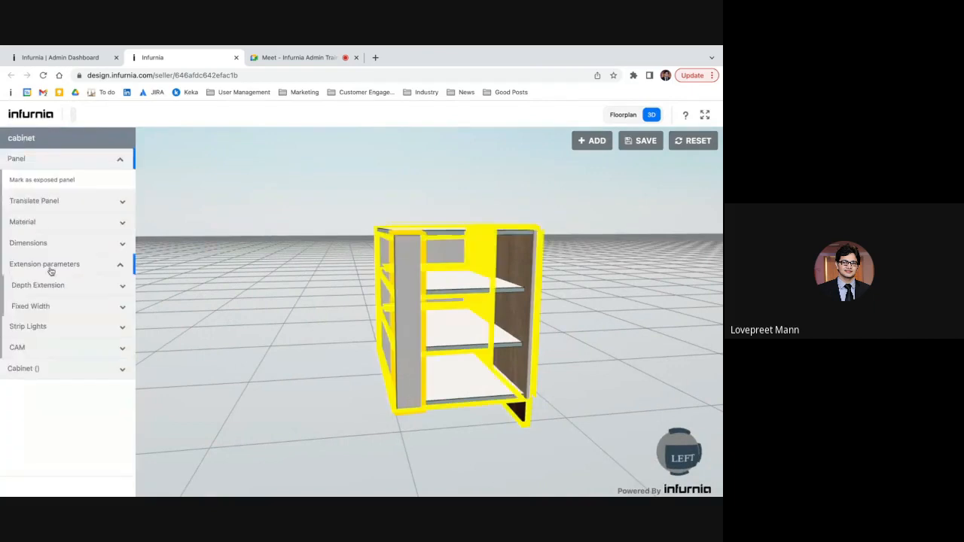
pyautogui.click(56, 309)
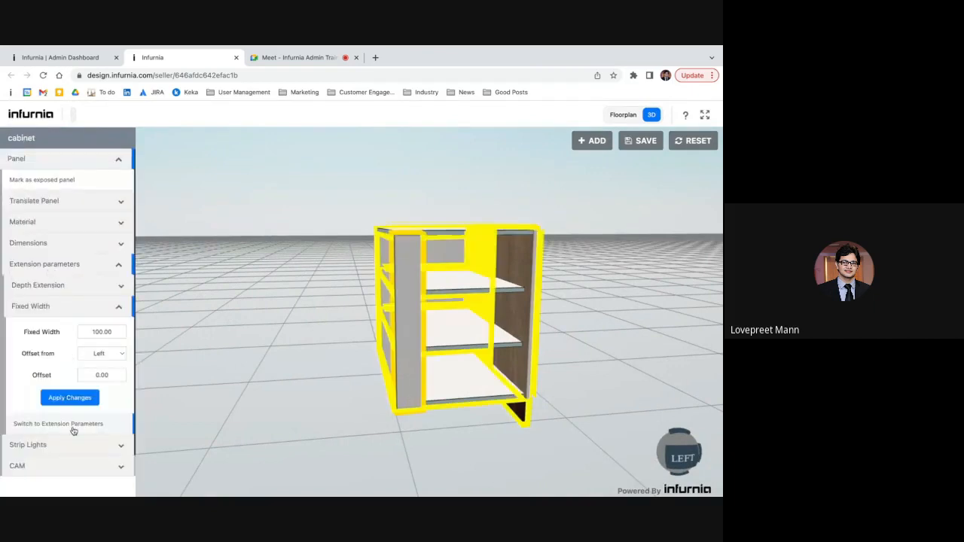
pyautogui.click(104, 354)
pyautogui.click(98, 363)
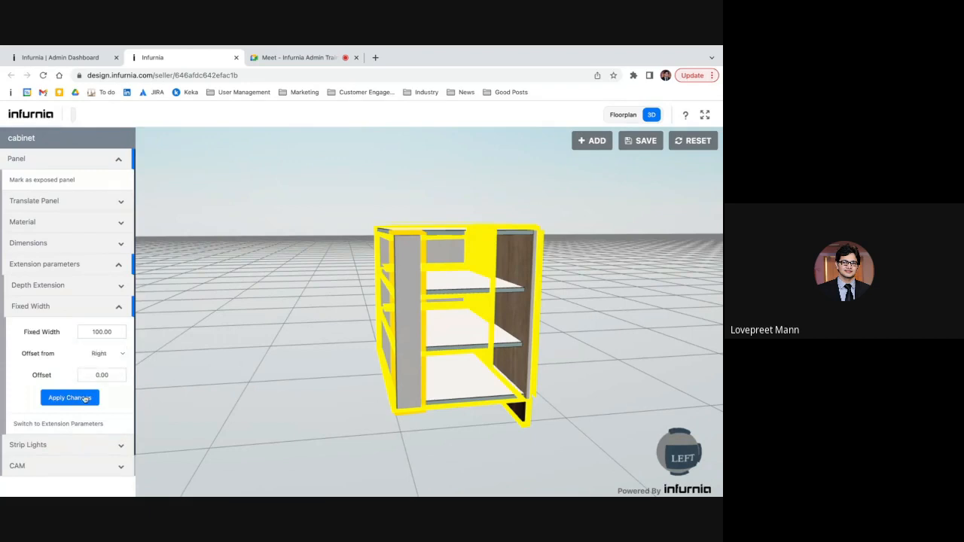
pyautogui.click(85, 398)
# Set the fixed-width left side panel's offset from the right to 100
pyautogui.moveTo(555, 368); pyautogui.dragTo(357, 386)
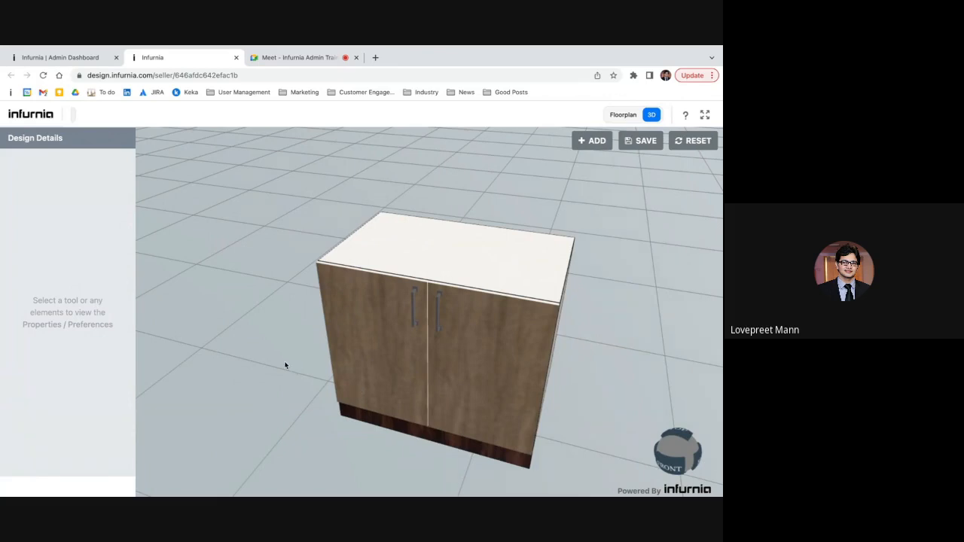
pyautogui.moveTo(284, 364); pyautogui.dragTo(457, 326)
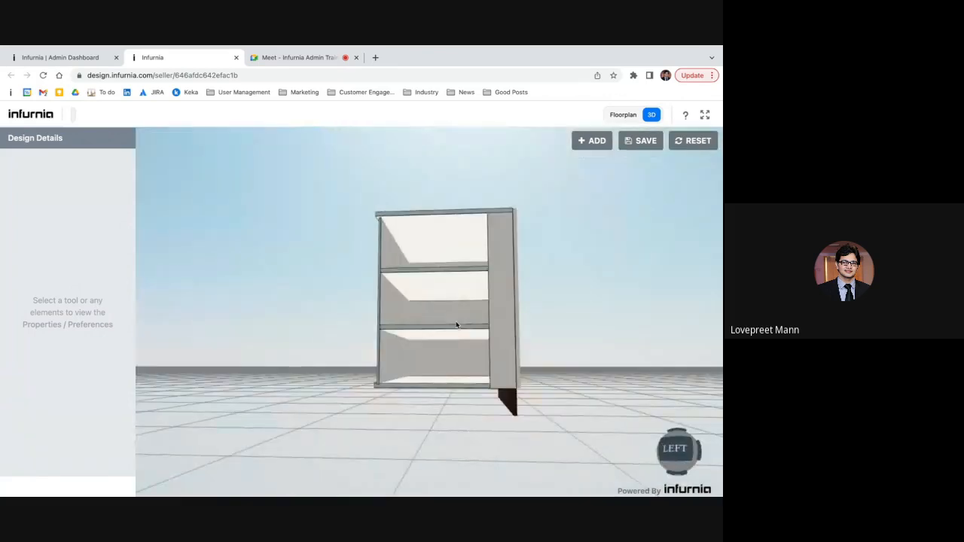
pyautogui.click(502, 321)
pyautogui.click(26, 159)
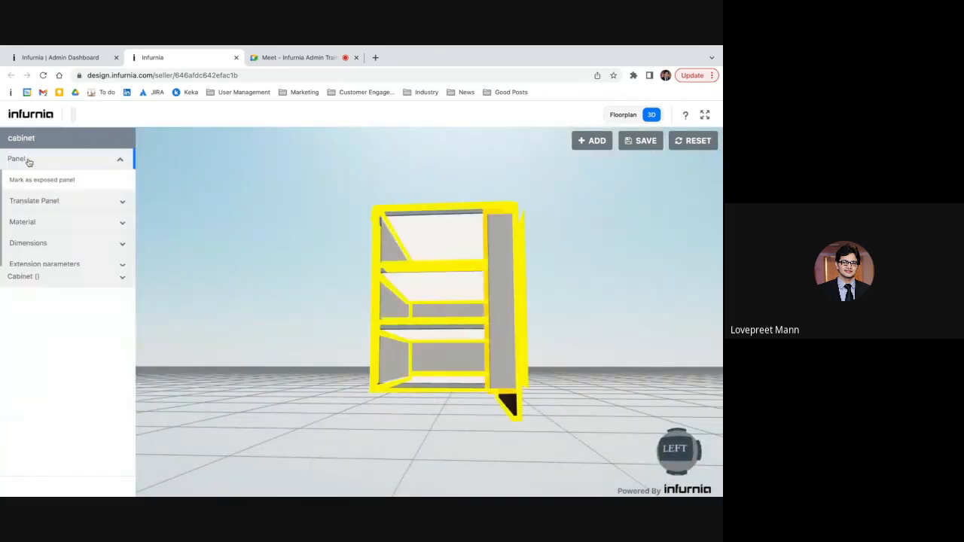
pyautogui.click(55, 270)
pyautogui.click(64, 304)
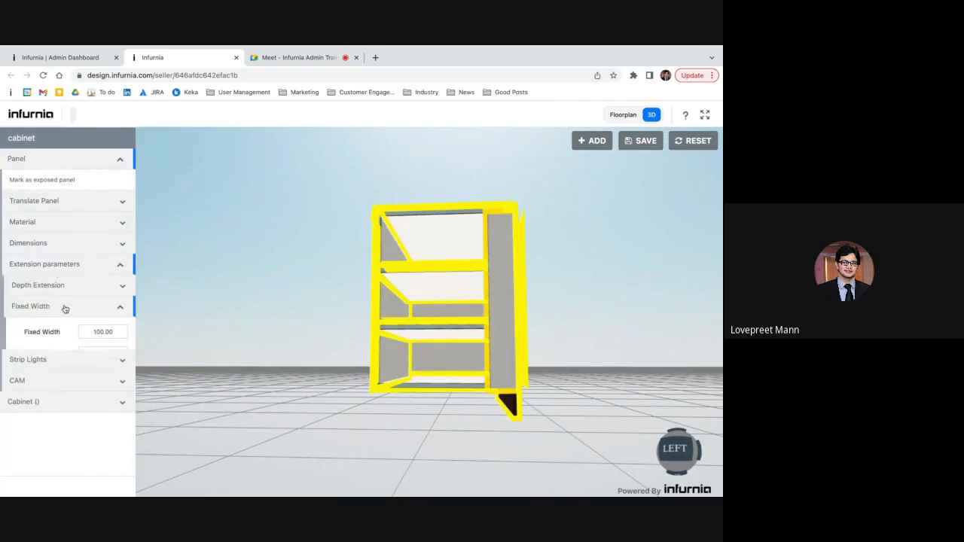
pyautogui.doubleClick(103, 373)
pyautogui.write('100')
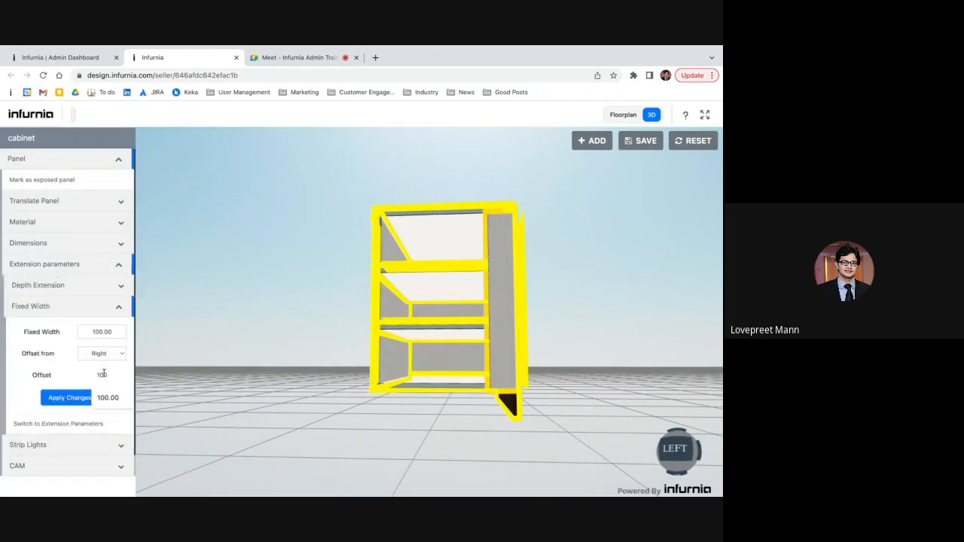
pyautogui.click(52, 399)
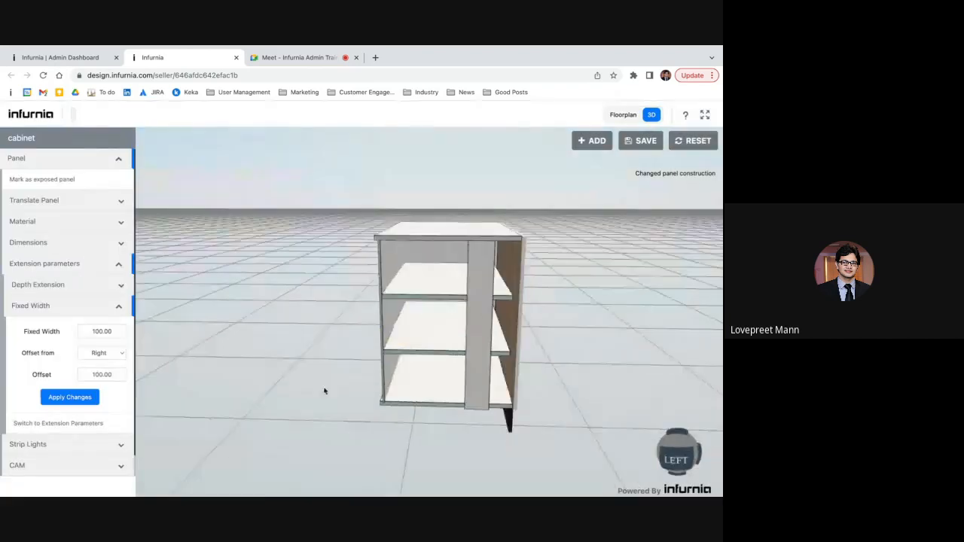
pyautogui.click(325, 391)
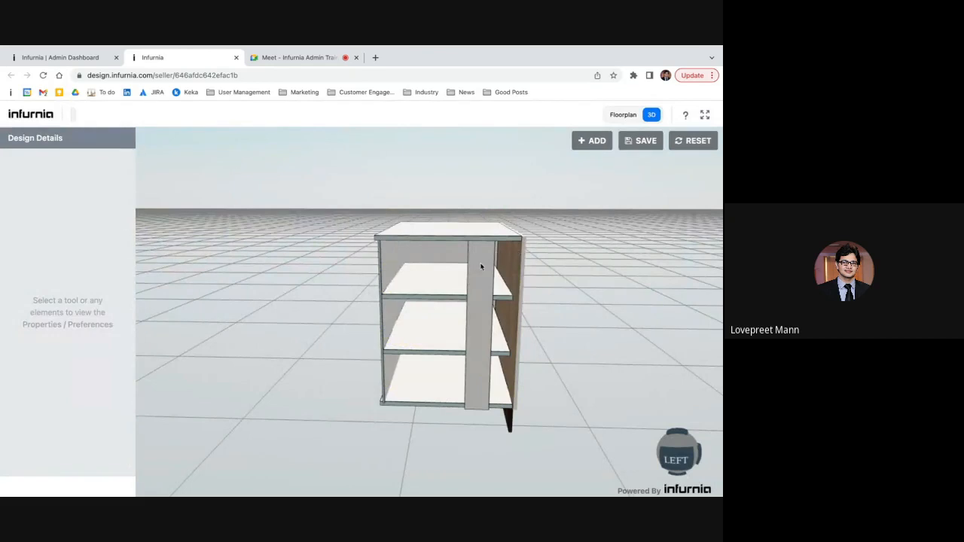
# Set the cabinet's depth to 360 and inspect the fixed-width left panel from the side, front and back
pyautogui.click(487, 244)
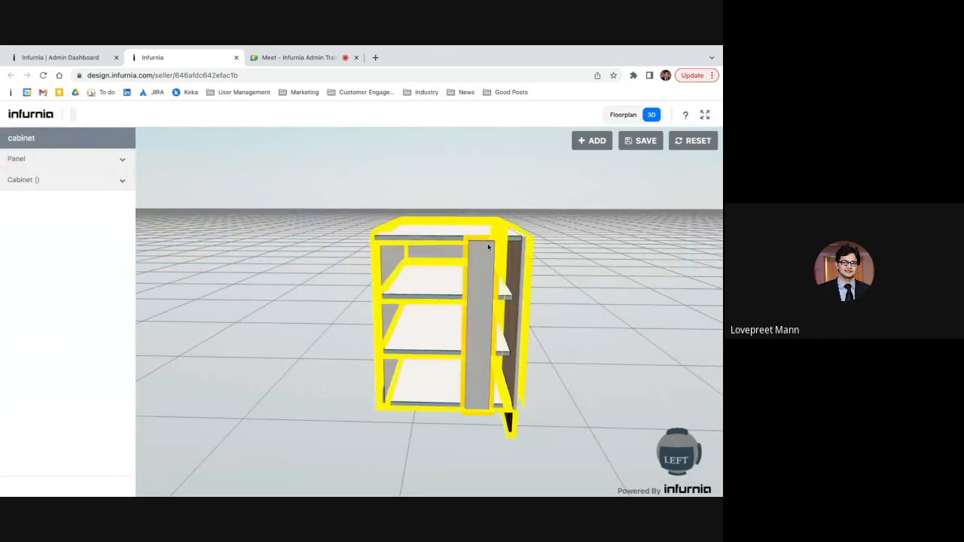
pyautogui.click(80, 185)
pyautogui.click(73, 243)
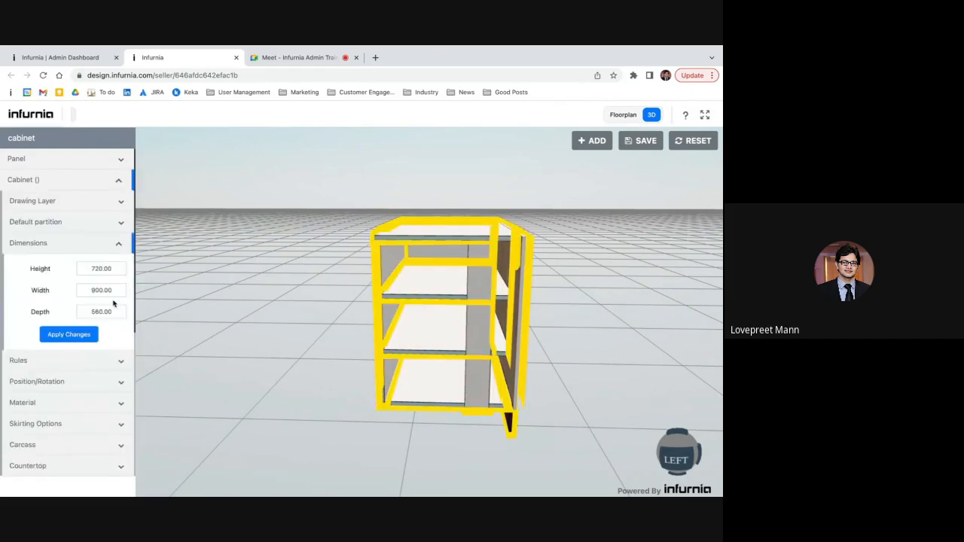
pyautogui.doubleClick(112, 305)
pyautogui.write('360')
pyautogui.click(69, 334)
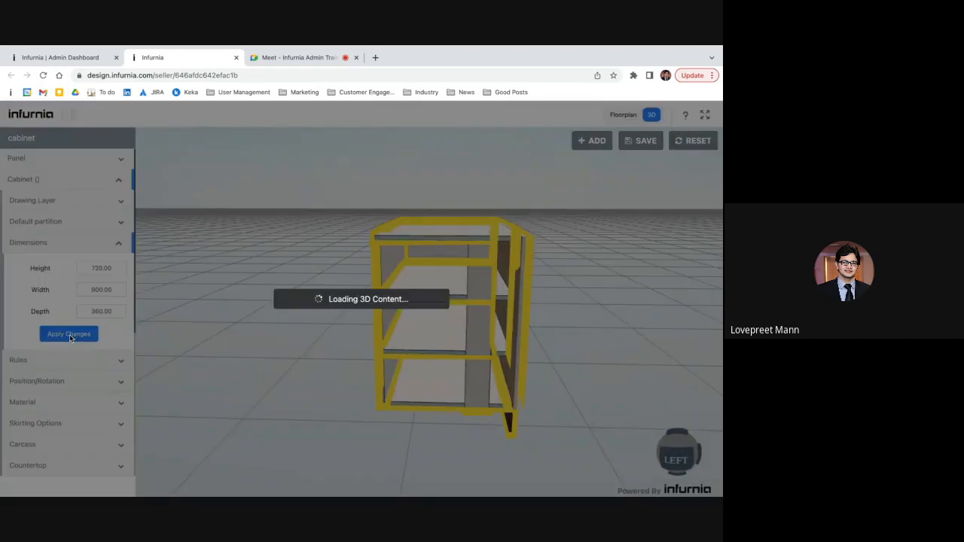
pyautogui.click(486, 387)
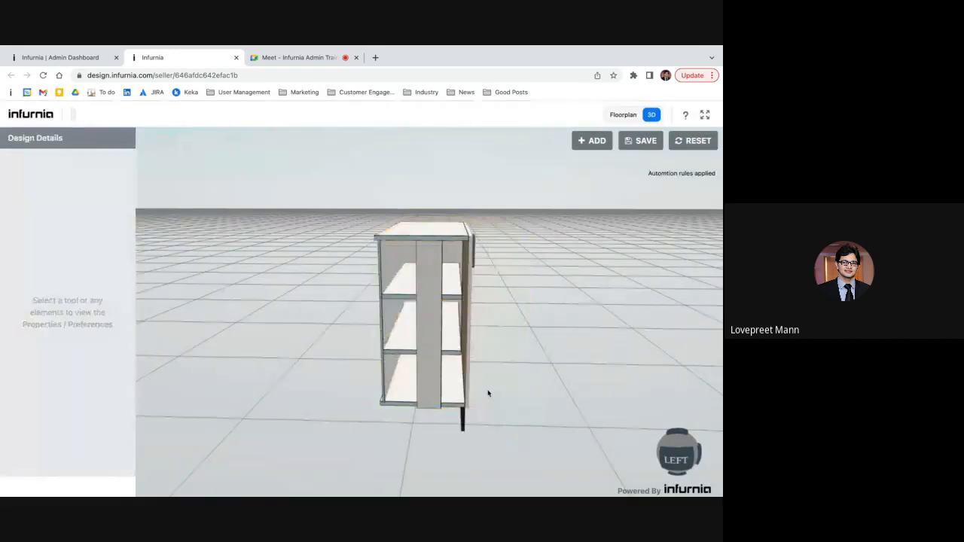
pyautogui.moveTo(486, 387); pyautogui.dragTo(431, 371)
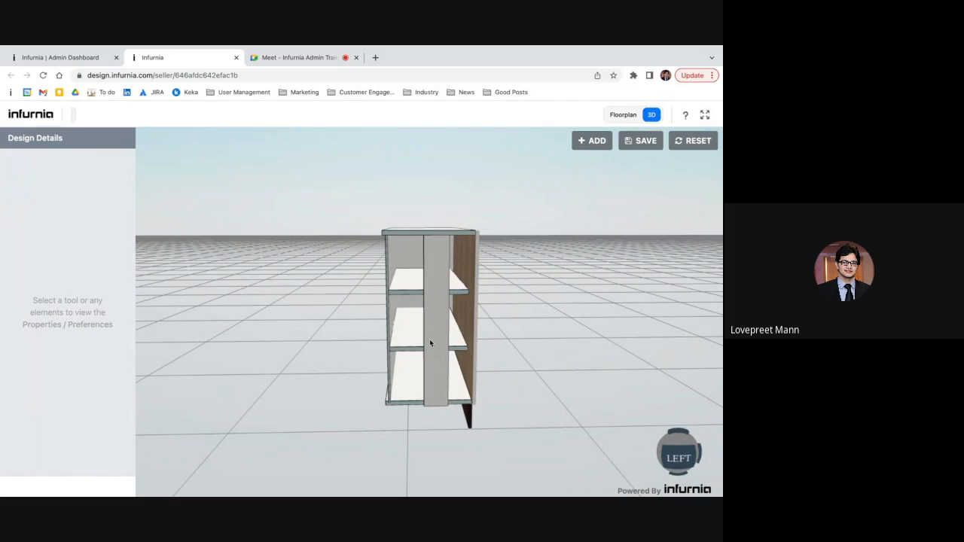
pyautogui.moveTo(536, 344); pyautogui.dragTo(387, 371)
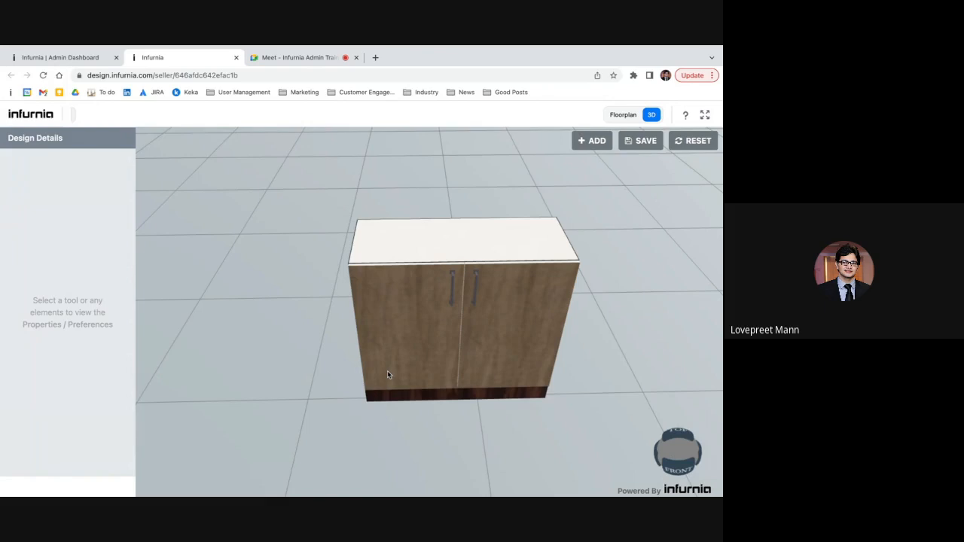
pyautogui.moveTo(339, 387); pyautogui.dragTo(543, 367)
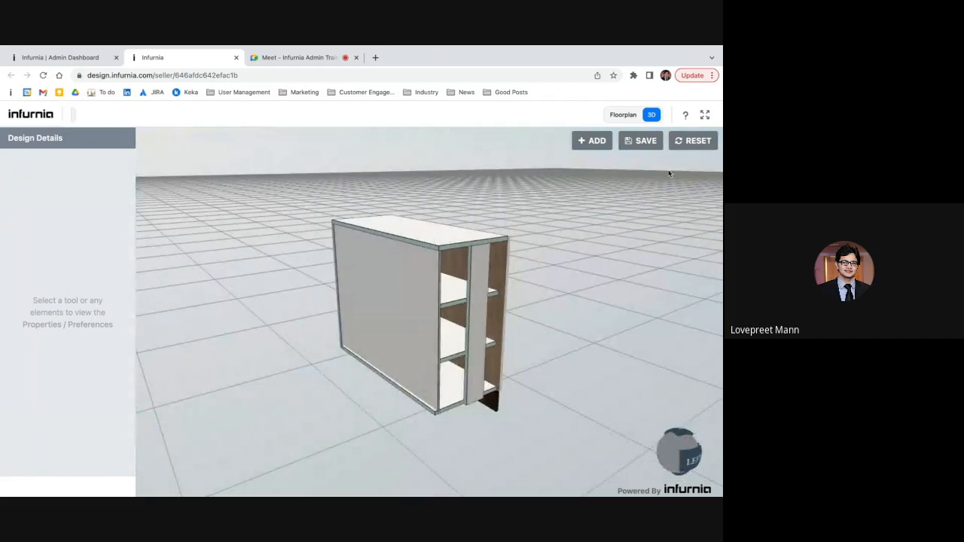
# Reset the design and reload the site, discarding the unsaved changes
pyautogui.click(695, 144)
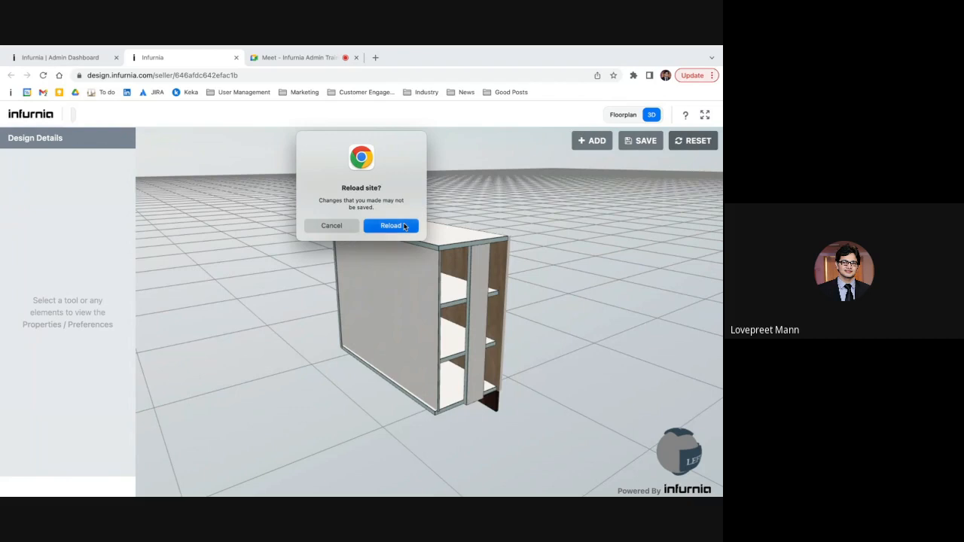
pyautogui.click(404, 226)
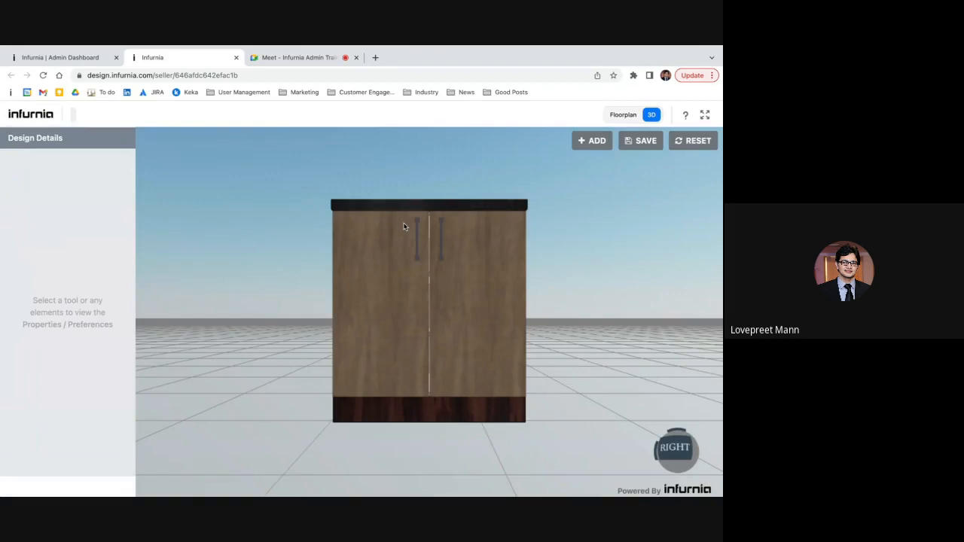
# Examine the cabinet's carcass construction edges and carcass panel extension options, including those of the left panel
pyautogui.moveTo(325, 282); pyautogui.dragTo(465, 324)
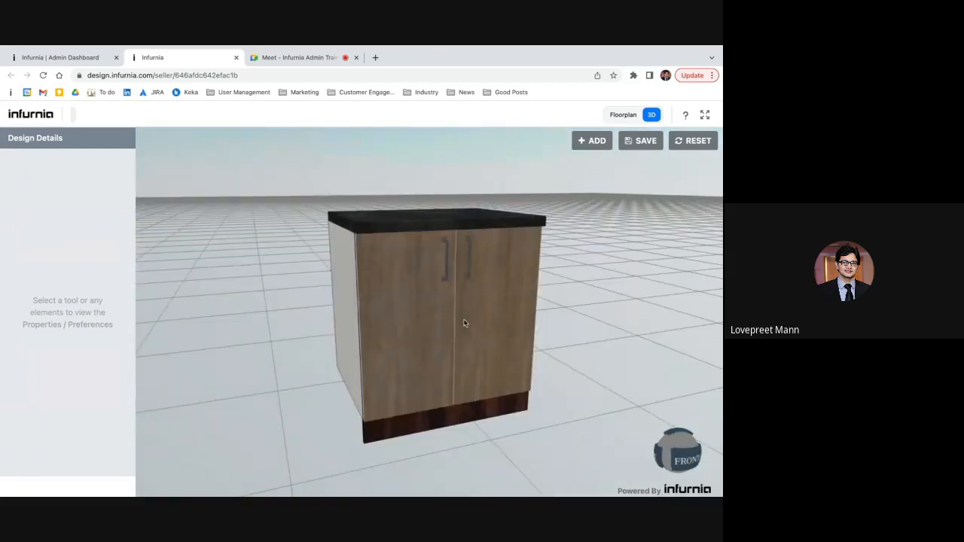
pyautogui.click(464, 323)
pyautogui.click(73, 249)
pyautogui.scroll(-3, 70, 249)
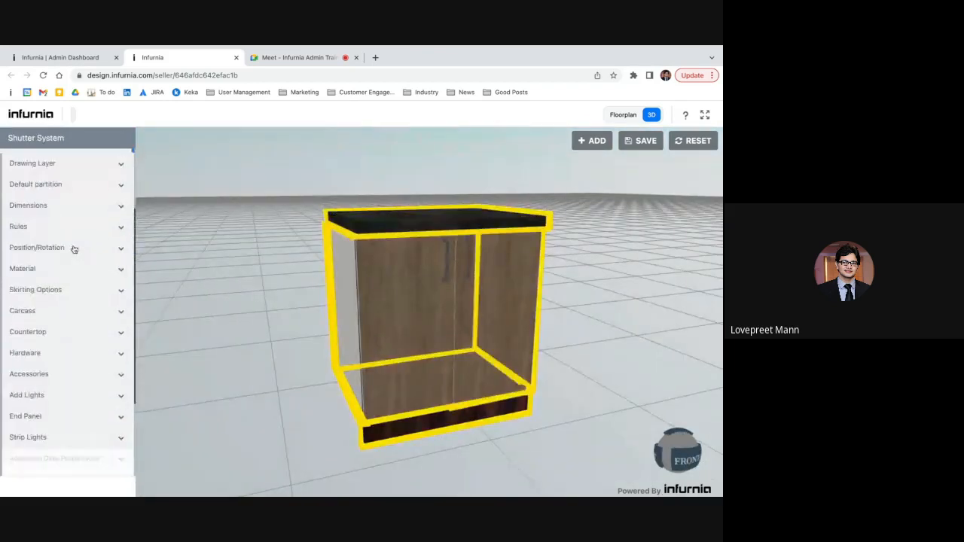
pyautogui.click(41, 316)
pyautogui.scroll(-2, 39, 316)
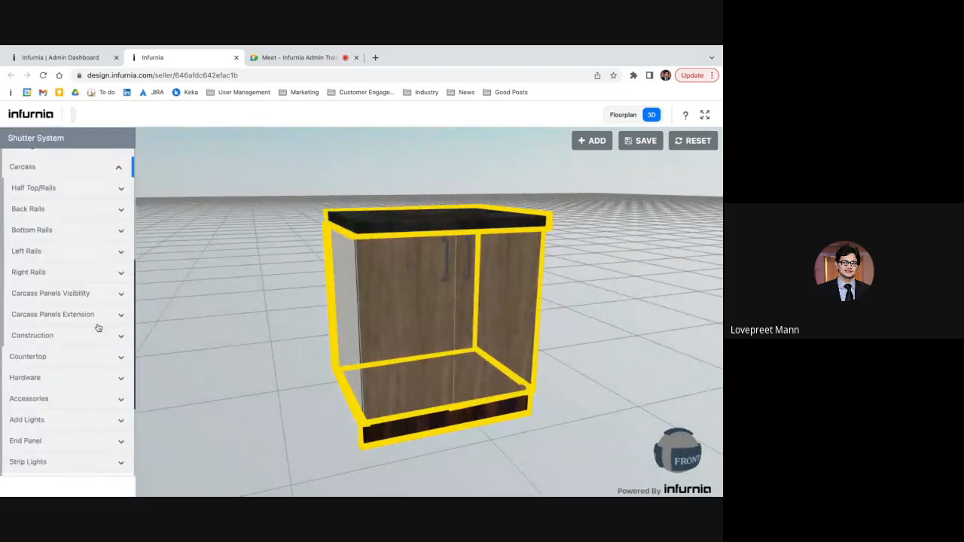
pyautogui.click(33, 336)
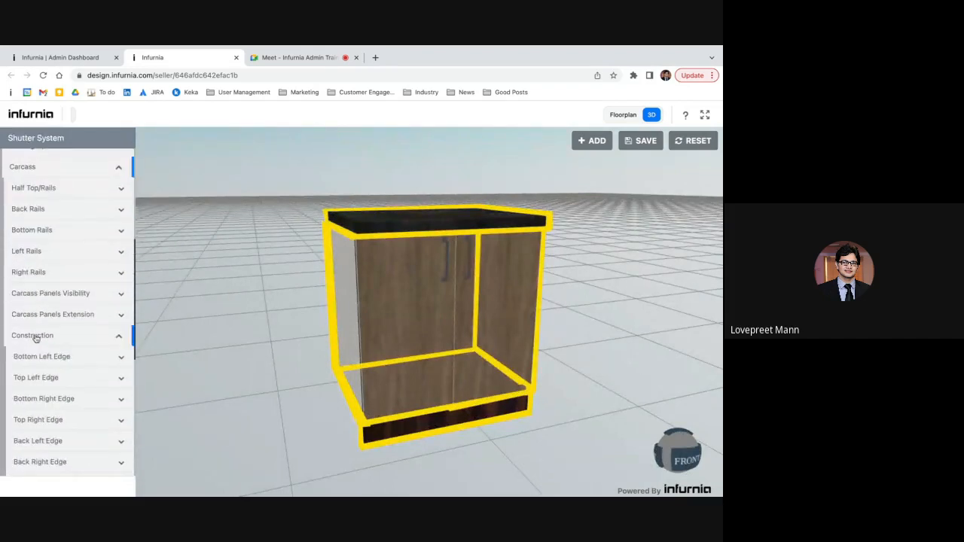
pyautogui.click(34, 336)
pyautogui.click(60, 315)
pyautogui.scroll(-1, 65, 309)
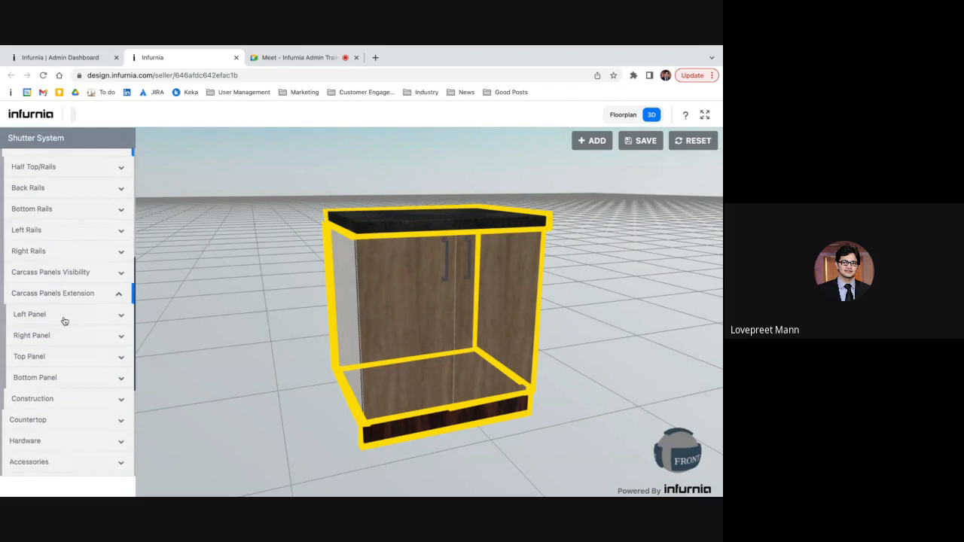
pyautogui.click(64, 296)
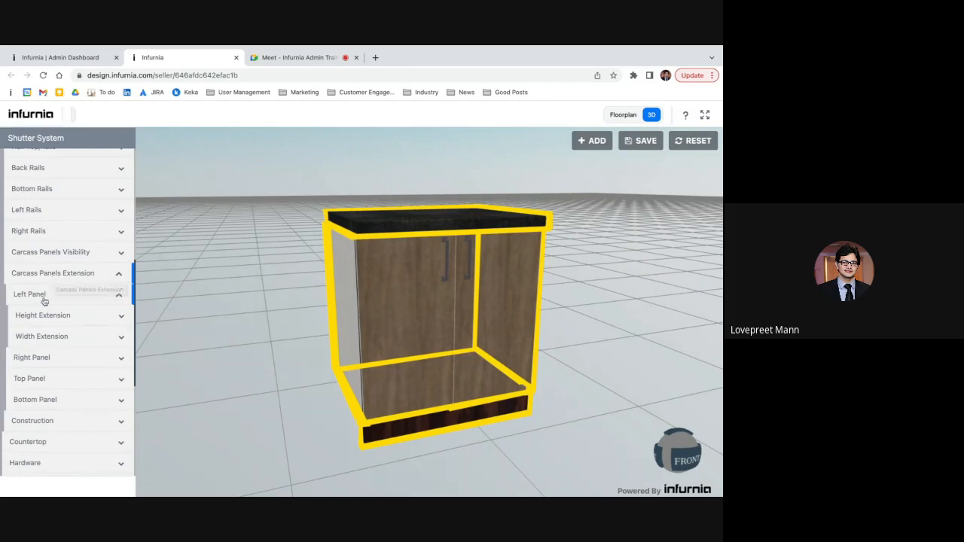
pyautogui.click(46, 295)
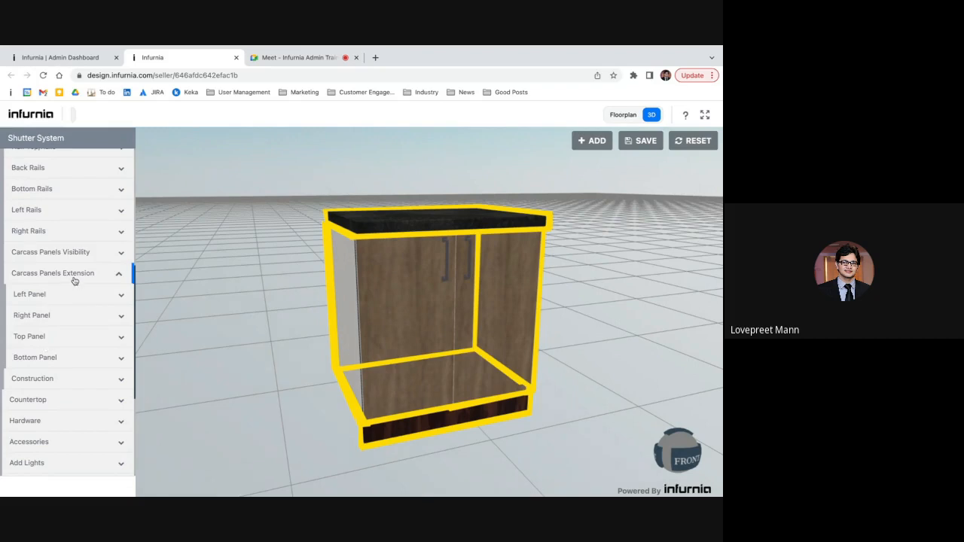
pyautogui.click(74, 279)
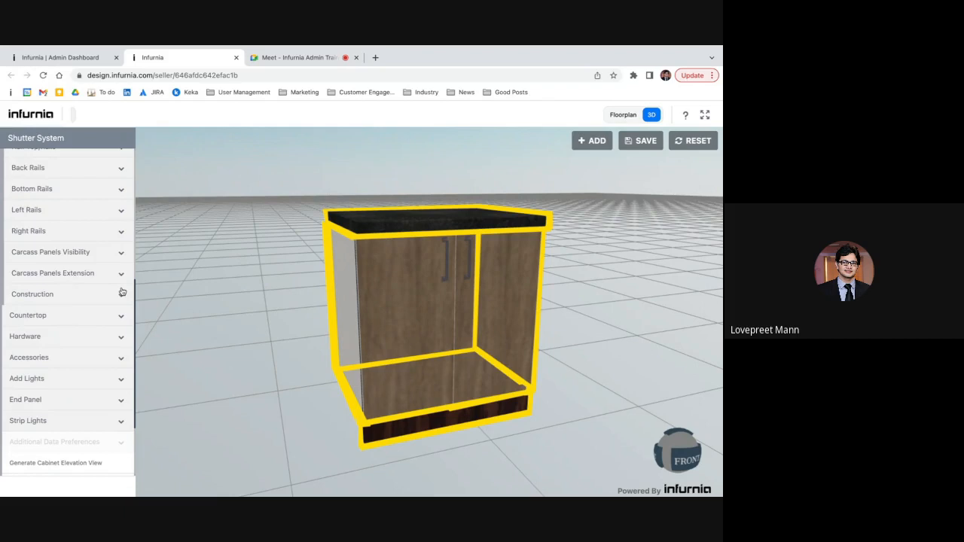
pyautogui.scroll(2, 98, 238)
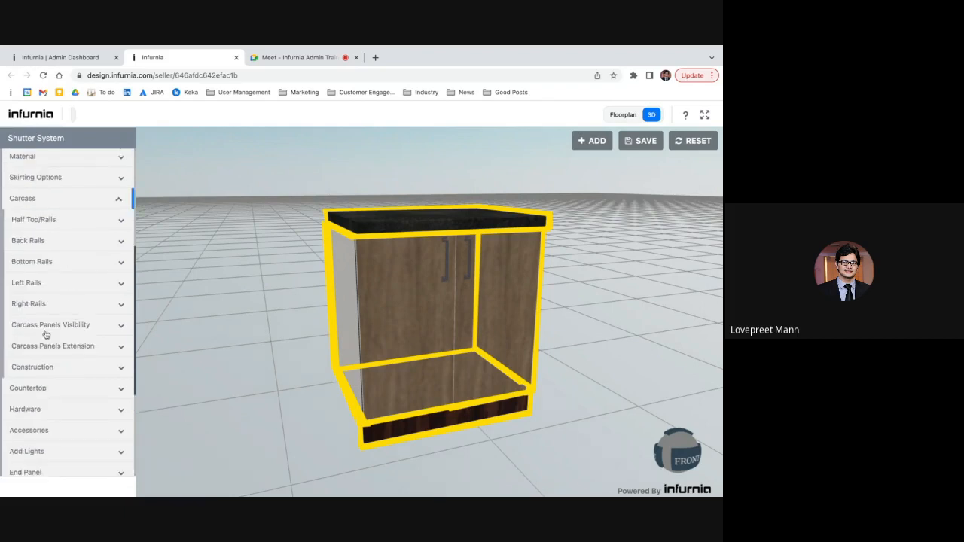
pyautogui.click(214, 333)
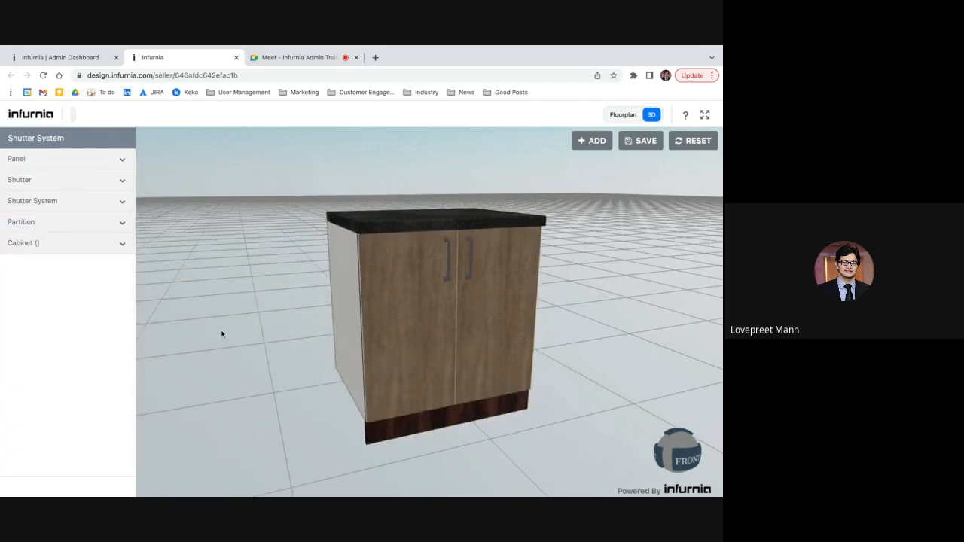
# Hide the base cabinet's countertop
pyautogui.moveTo(222, 334); pyautogui.dragTo(409, 286)
pyautogui.click(427, 274)
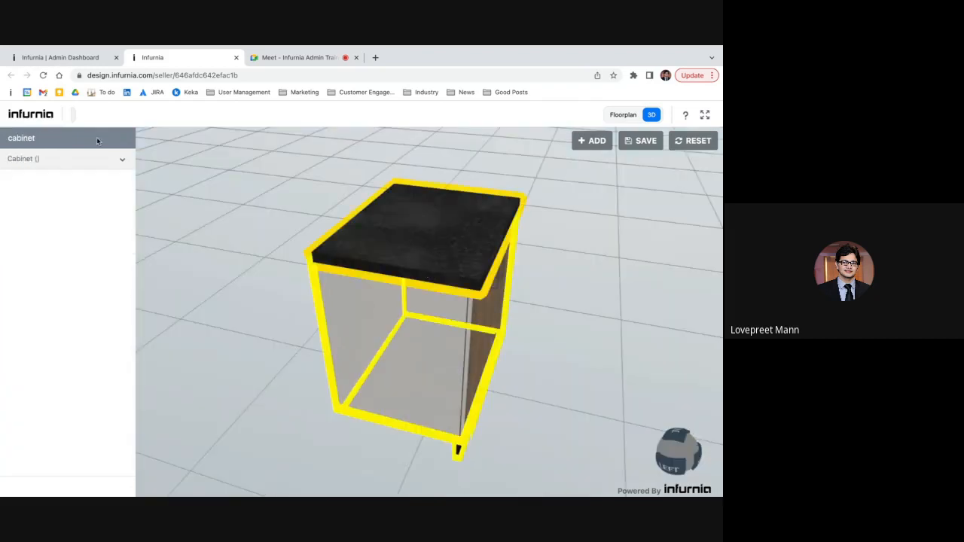
pyautogui.click(95, 160)
pyautogui.click(43, 348)
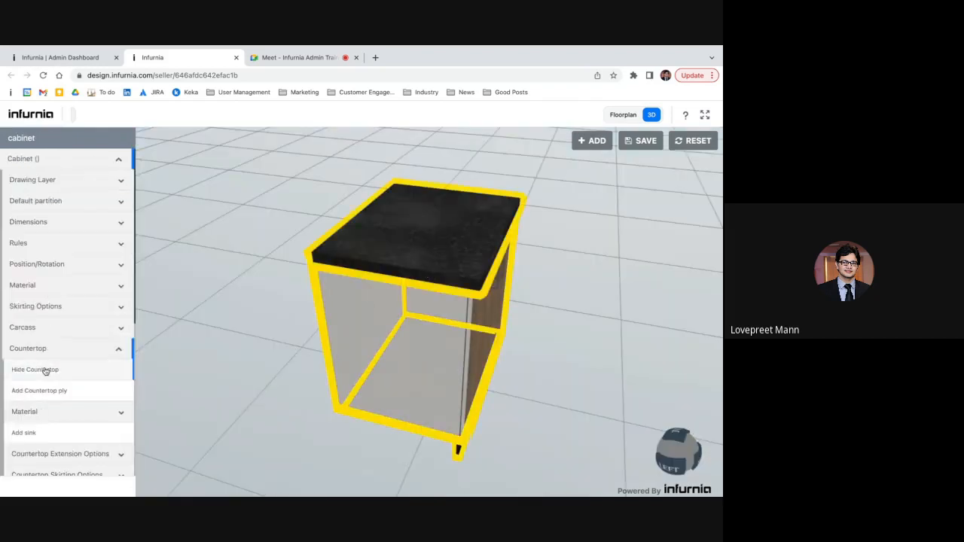
pyautogui.click(43, 370)
pyautogui.click(249, 371)
# Convert the base cabinet's full top panel to half top rails in its carcass options
pyautogui.moveTo(590, 303); pyautogui.dragTo(437, 359)
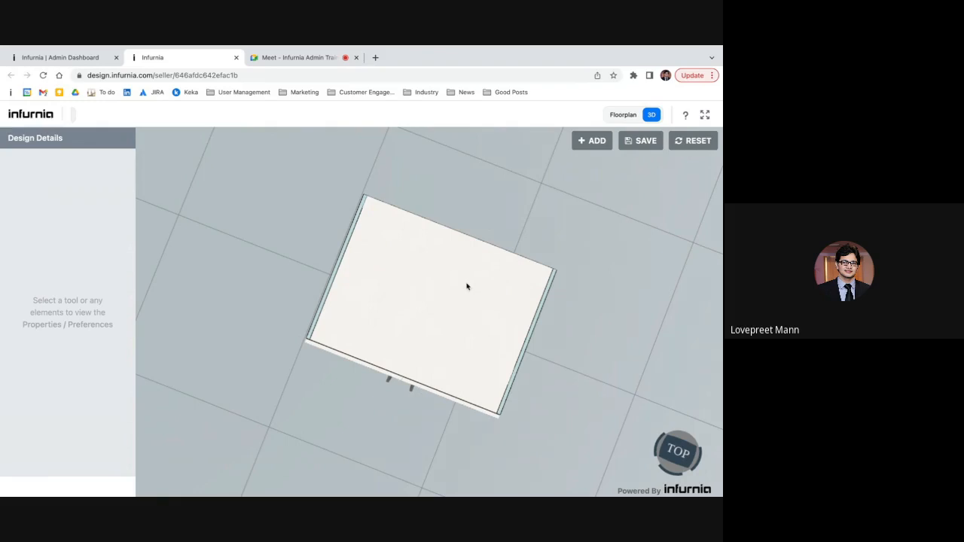
pyautogui.click(454, 307)
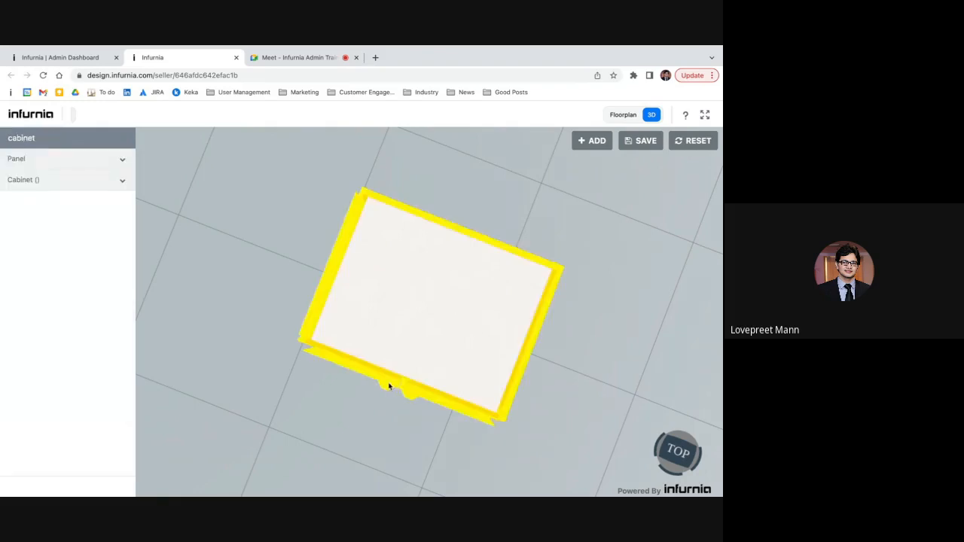
pyautogui.click(67, 185)
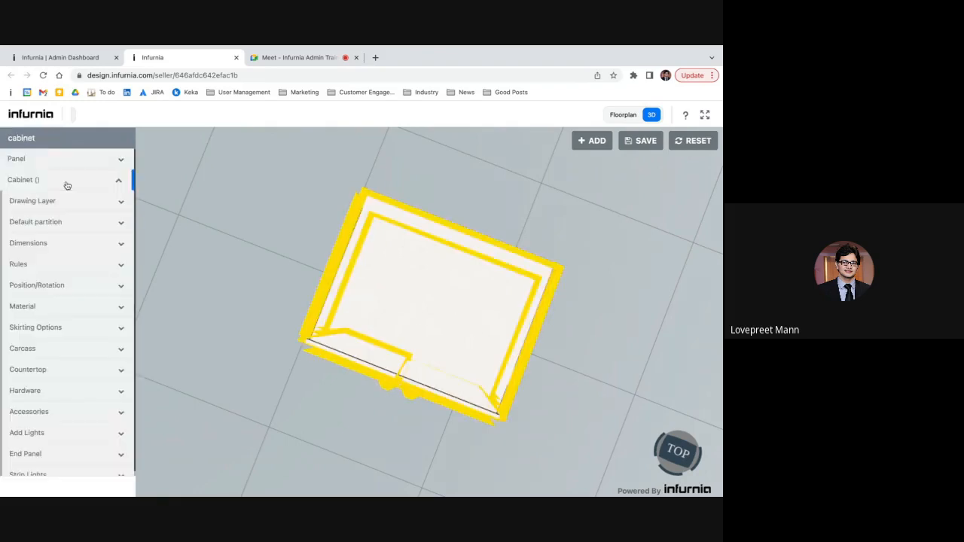
pyautogui.click(43, 345)
pyautogui.scroll(-1, 38, 351)
pyautogui.click(39, 328)
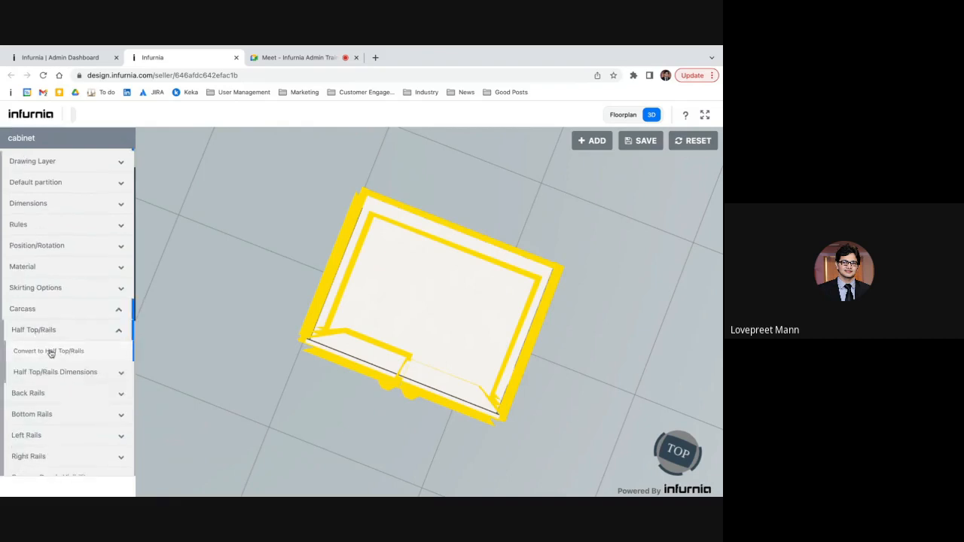
pyautogui.click(29, 355)
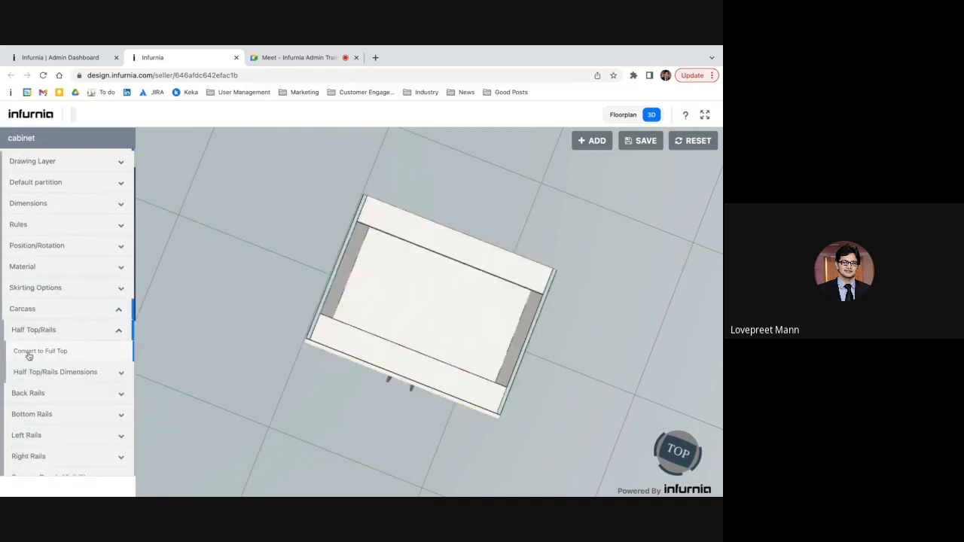
pyautogui.click(214, 374)
pyautogui.moveTo(219, 375); pyautogui.dragTo(441, 338)
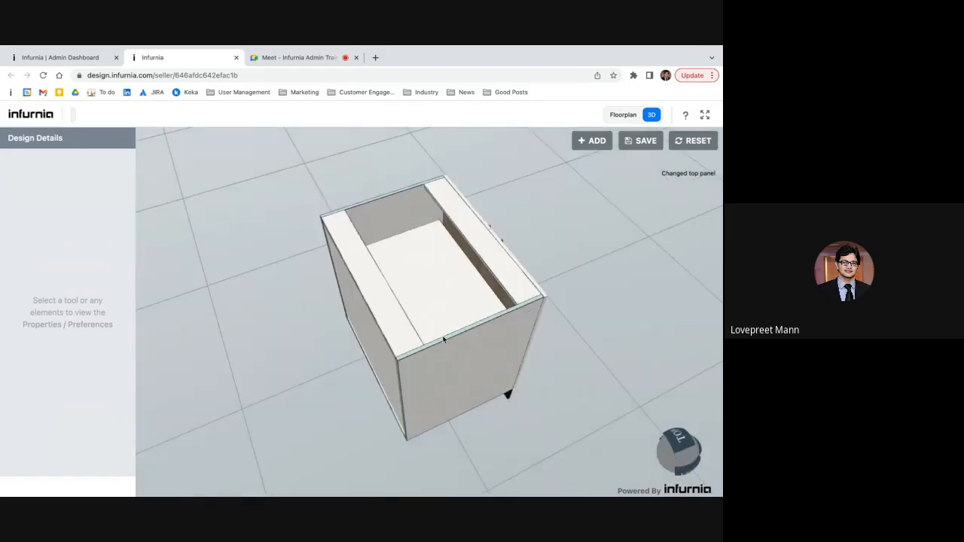
# Set the front half depth of the cabinet's half top rails to 150 and apply the change
pyautogui.moveTo(504, 379); pyautogui.dragTo(434, 406)
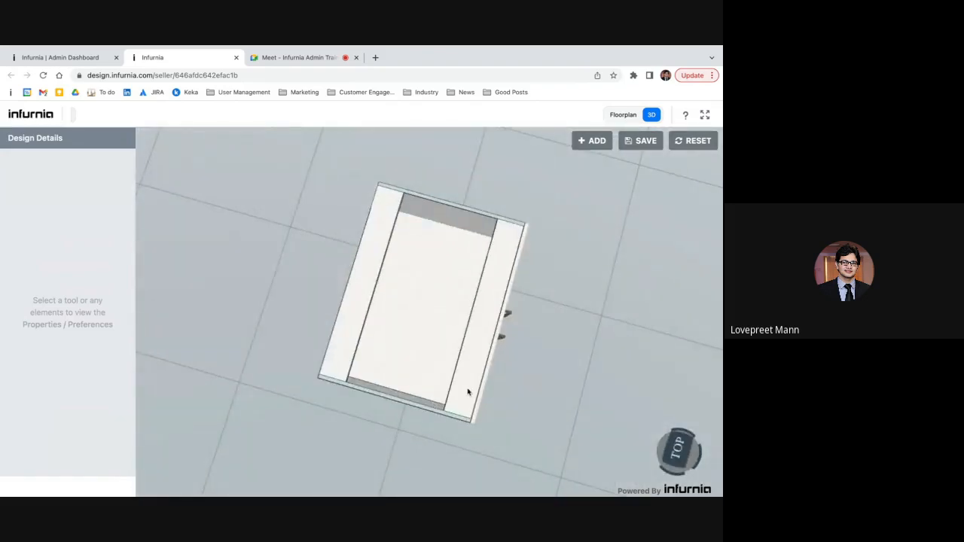
pyautogui.click(467, 393)
pyautogui.click(30, 181)
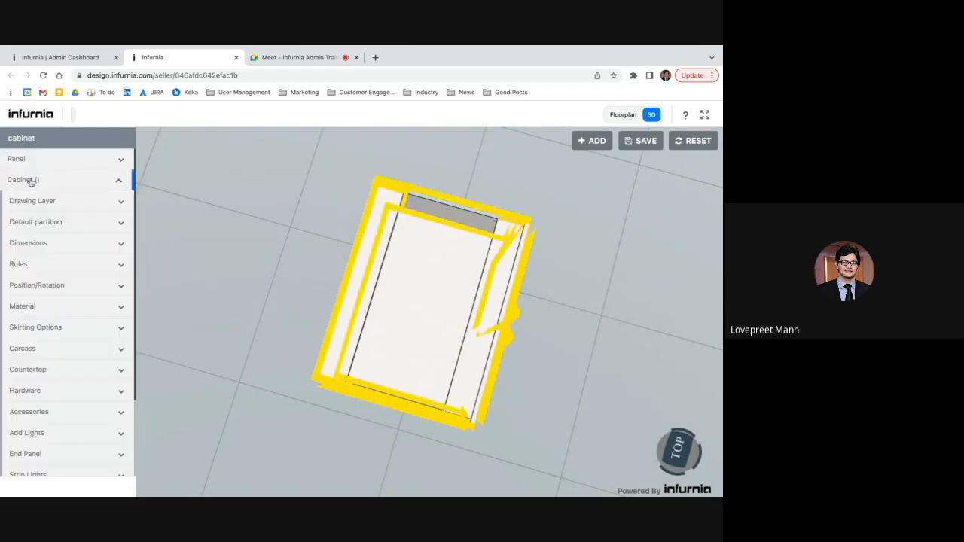
pyautogui.scroll(-1, 48, 334)
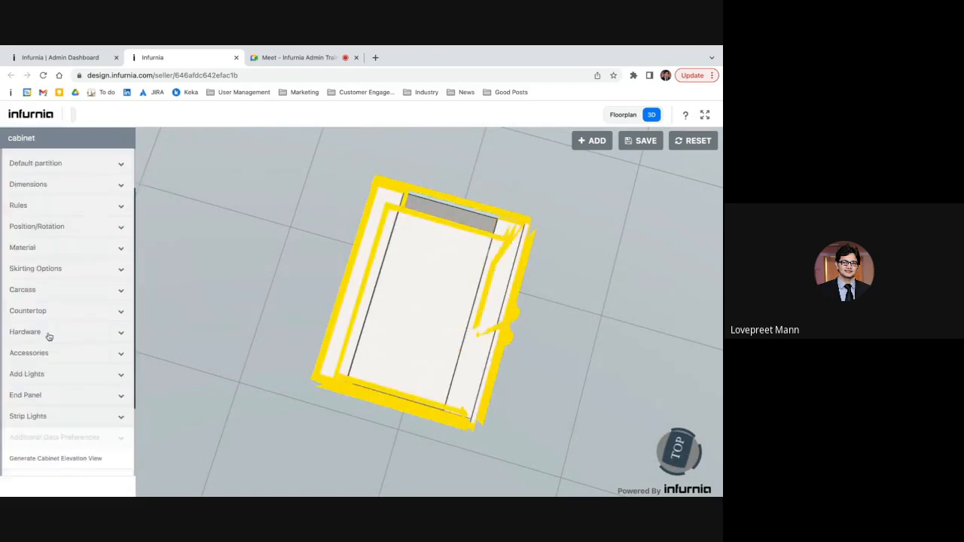
pyautogui.click(42, 290)
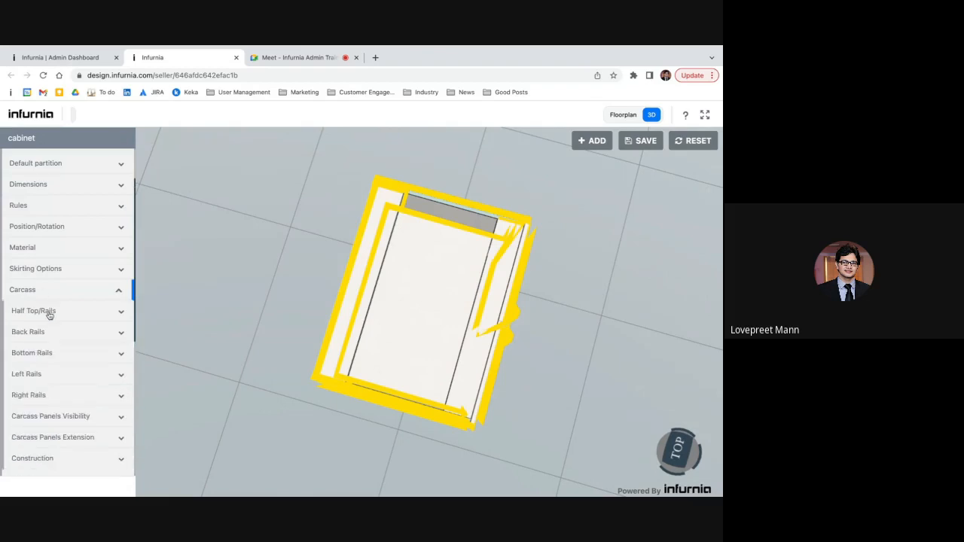
pyautogui.click(49, 315)
pyautogui.click(58, 355)
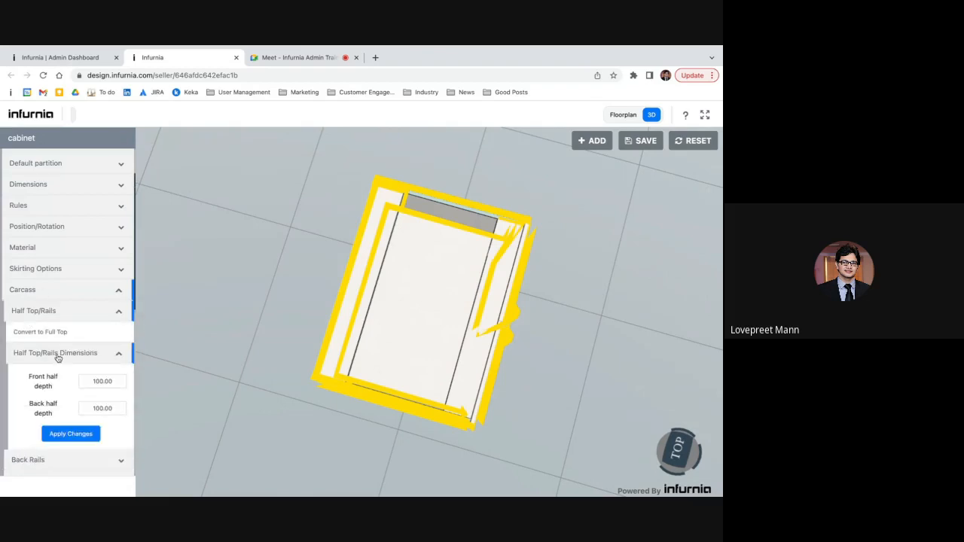
pyautogui.doubleClick(117, 381)
pyautogui.write('150')
pyautogui.press('Tab')
pyautogui.click(71, 434)
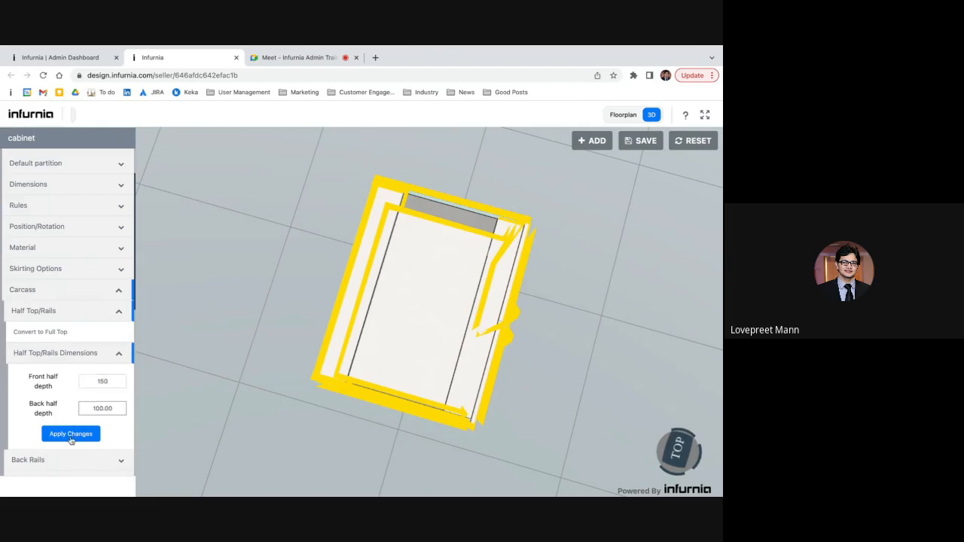
pyautogui.click(494, 368)
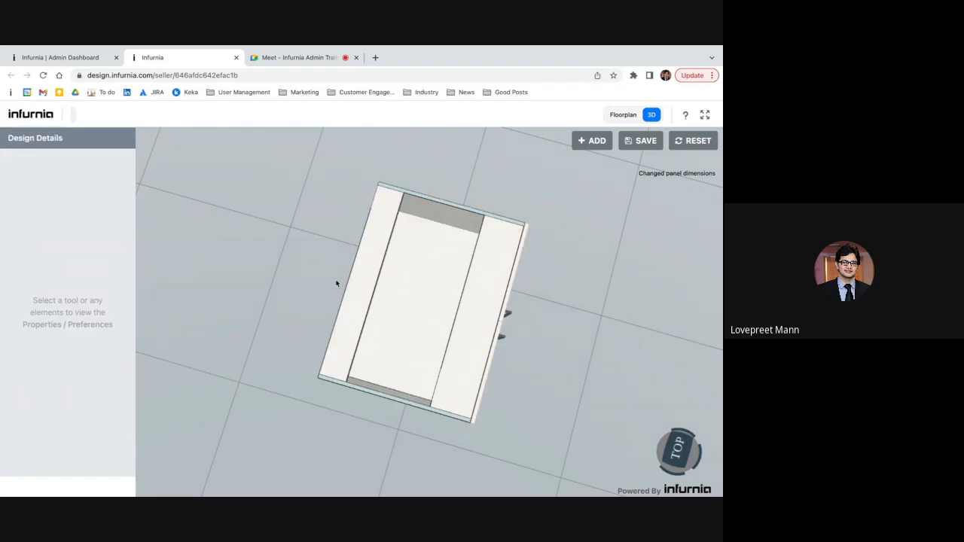
# Convert the base cabinet's full back panel to back rails in its carcass options
pyautogui.moveTo(330, 285); pyautogui.dragTo(494, 246)
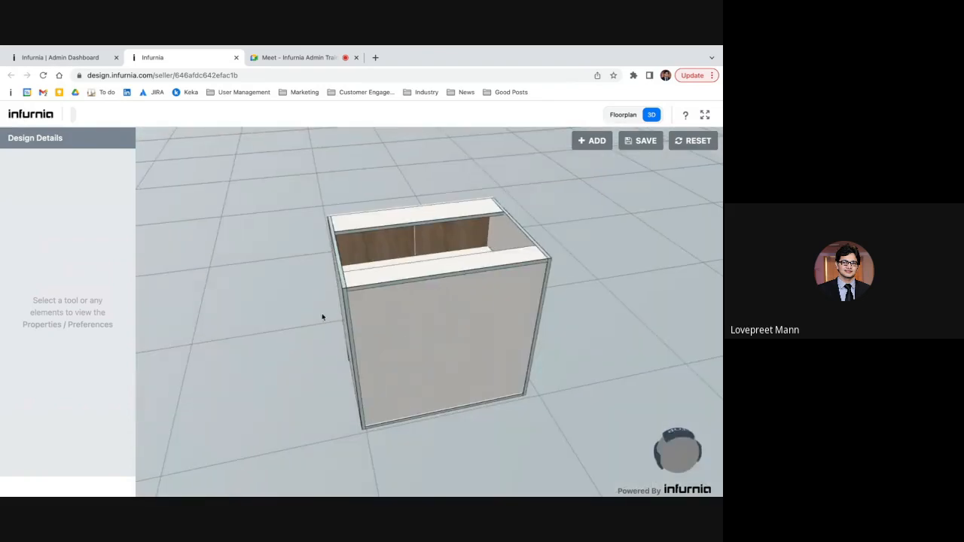
pyautogui.moveTo(323, 316); pyautogui.dragTo(444, 315)
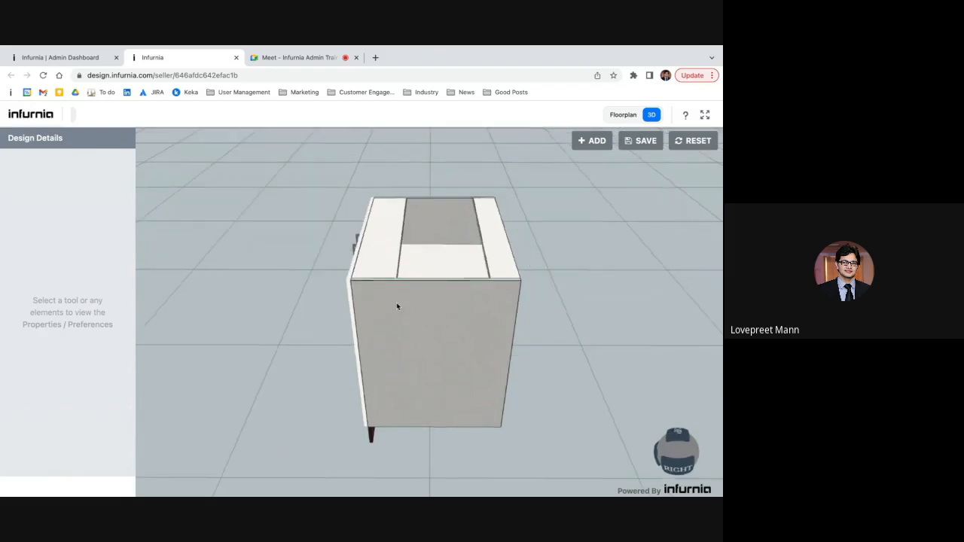
pyautogui.moveTo(580, 342); pyautogui.dragTo(489, 323)
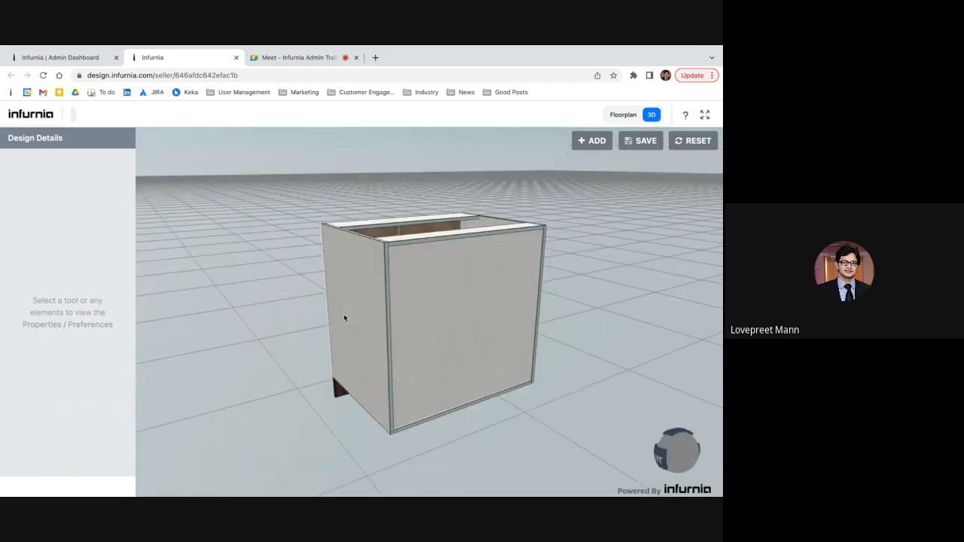
pyautogui.click(345, 318)
pyautogui.click(64, 185)
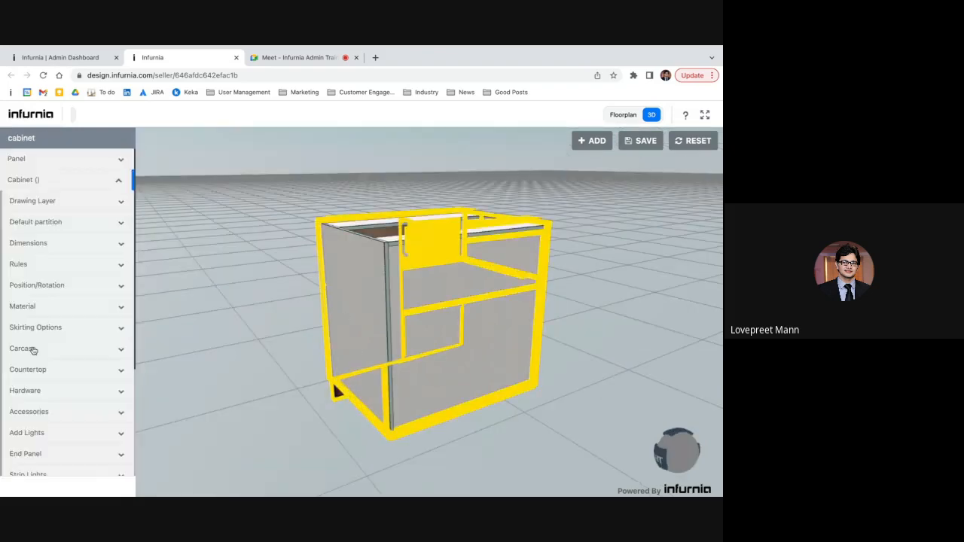
pyautogui.click(33, 346)
pyautogui.scroll(-3, 32, 351)
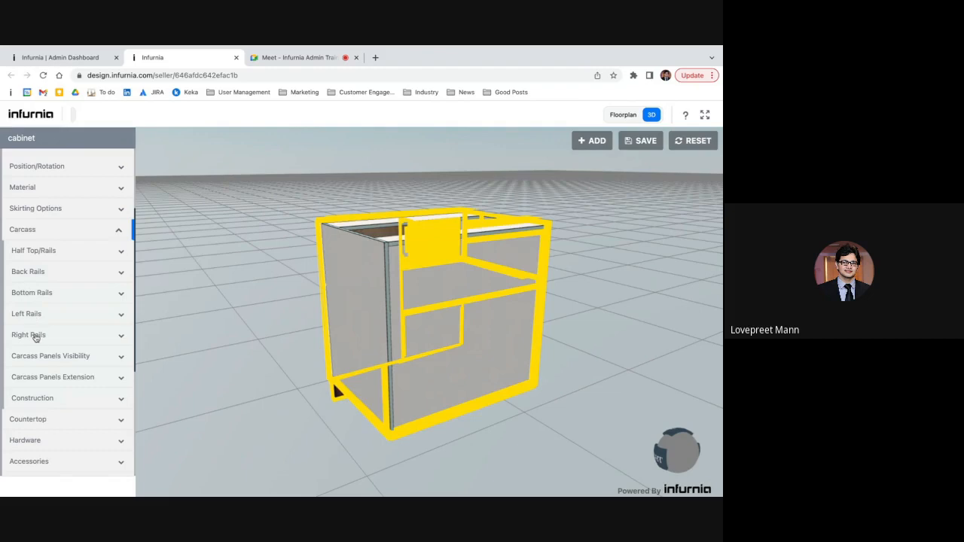
pyautogui.click(40, 272)
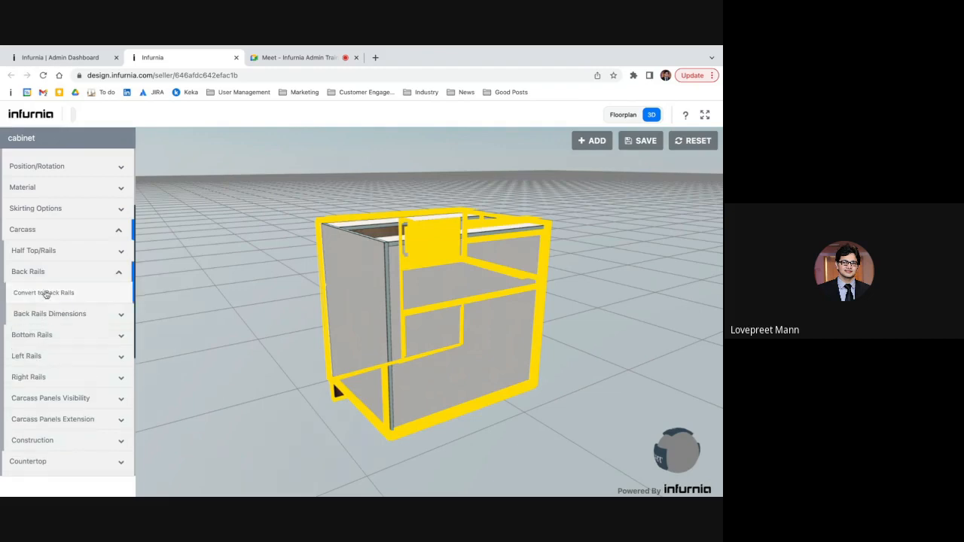
pyautogui.click(46, 293)
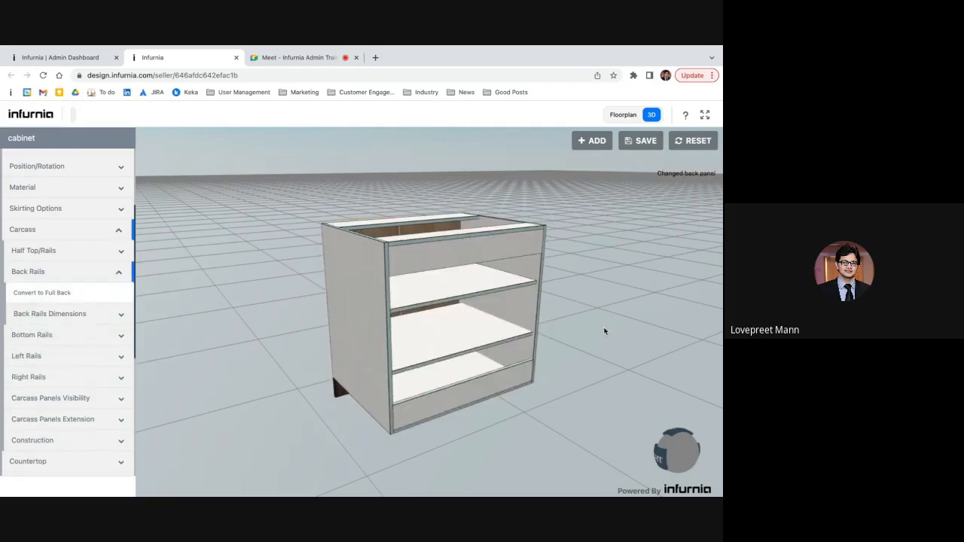
# Examine the cabinet's back rails from behind and below, including how the lower rail meets the side and bottom panels
pyautogui.moveTo(605, 332); pyautogui.dragTo(452, 293)
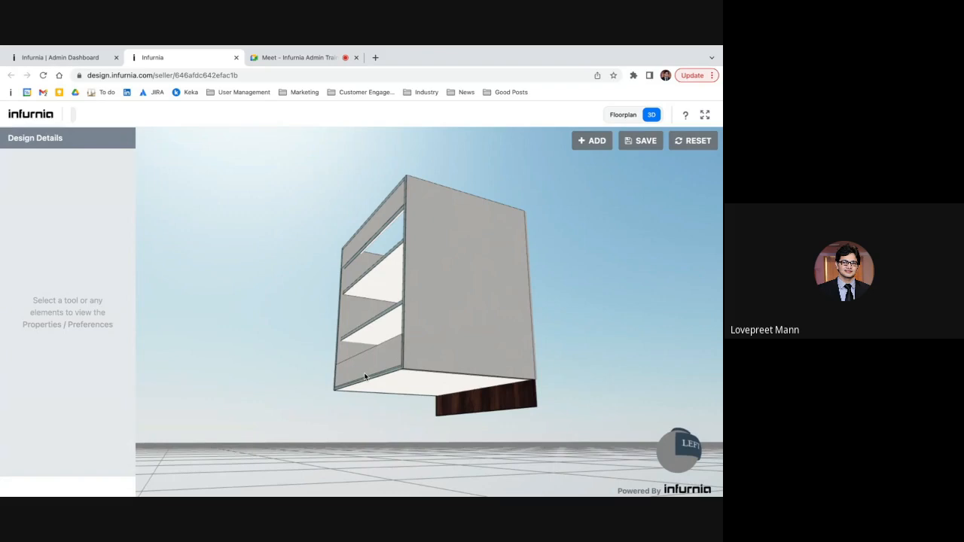
pyautogui.moveTo(284, 355); pyautogui.dragTo(409, 391)
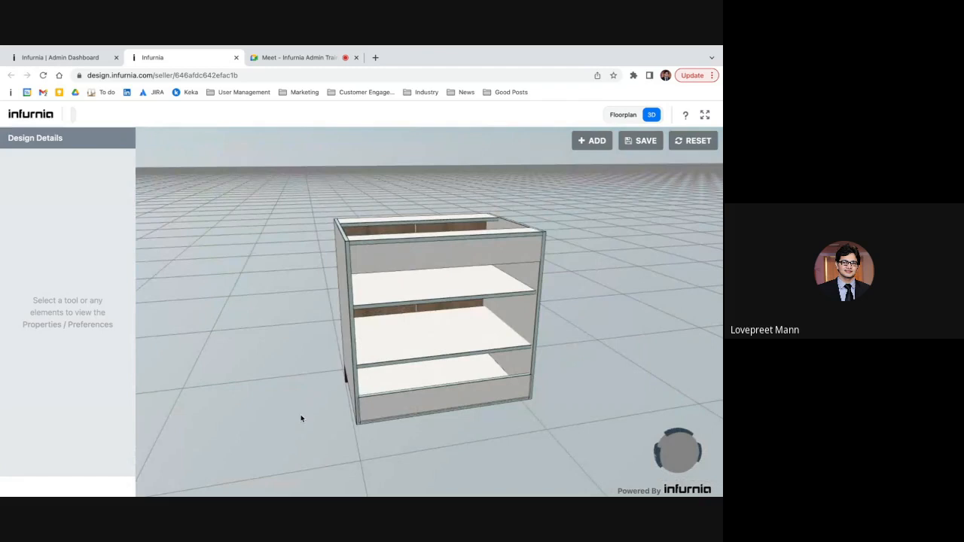
pyautogui.scroll(3, 300, 414)
pyautogui.scroll(5, 302, 416)
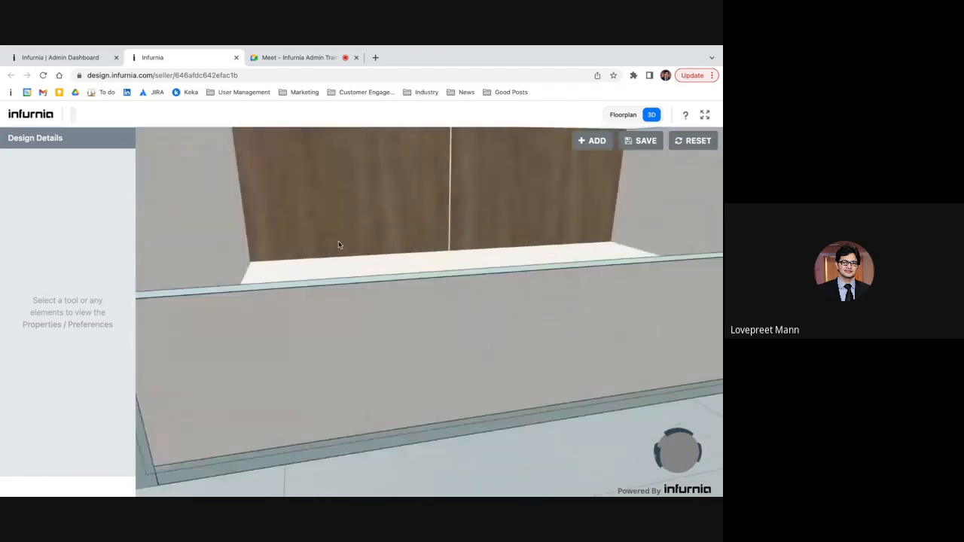
pyautogui.moveTo(344, 243)
pyautogui.mouseDown()
pyautogui.moveTo(501, 205)
pyautogui.moveTo(355, 251)
pyautogui.mouseUp()
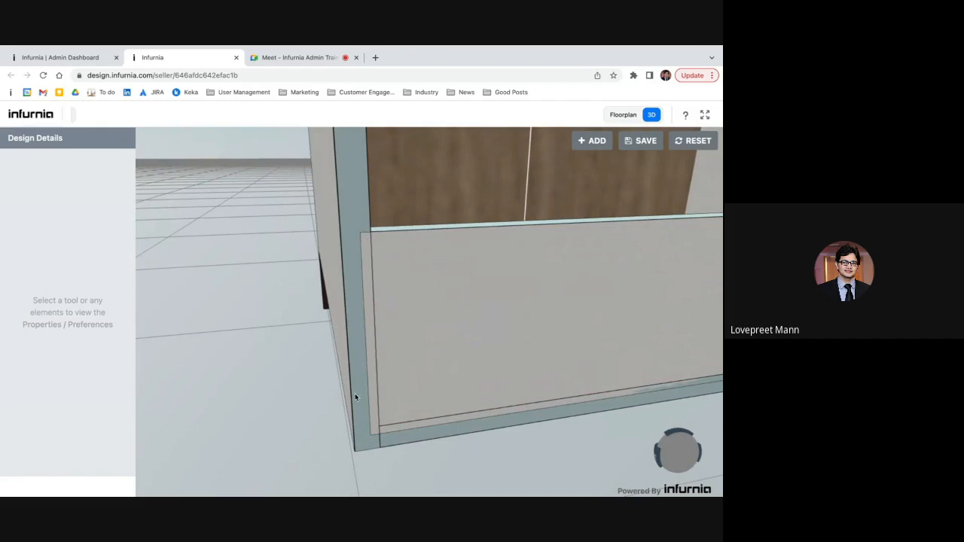
pyautogui.scroll(-5, 368, 372)
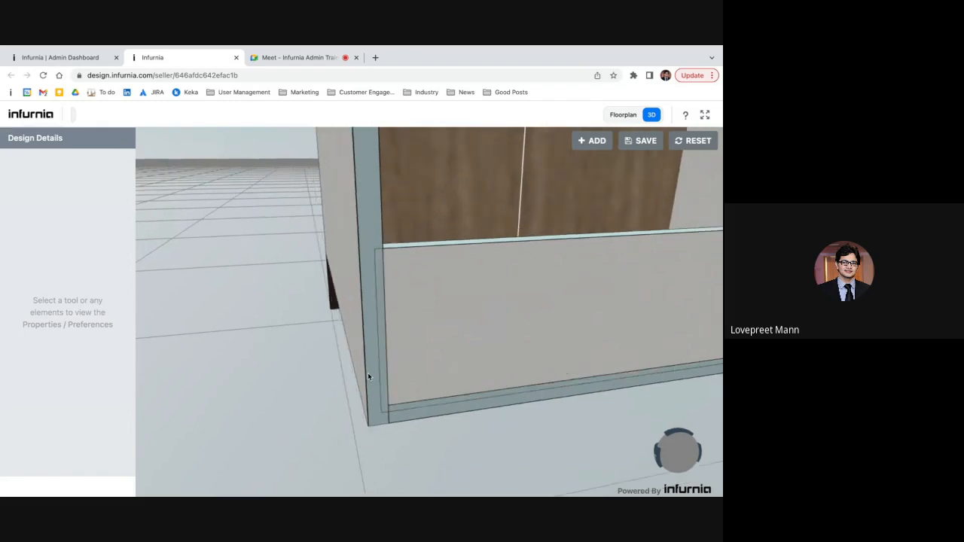
pyautogui.scroll(-3, 368, 377)
pyautogui.scroll(-3, 277, 427)
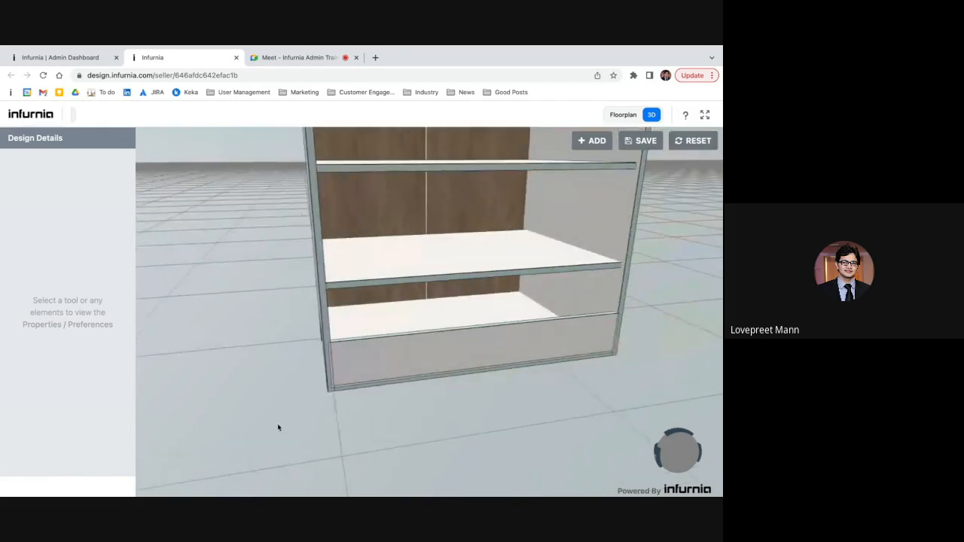
# Open the back rails dimensions and convert the cabinet's back rails to a full back panel
pyautogui.moveTo(602, 325); pyautogui.dragTo(502, 327)
pyautogui.click(457, 189)
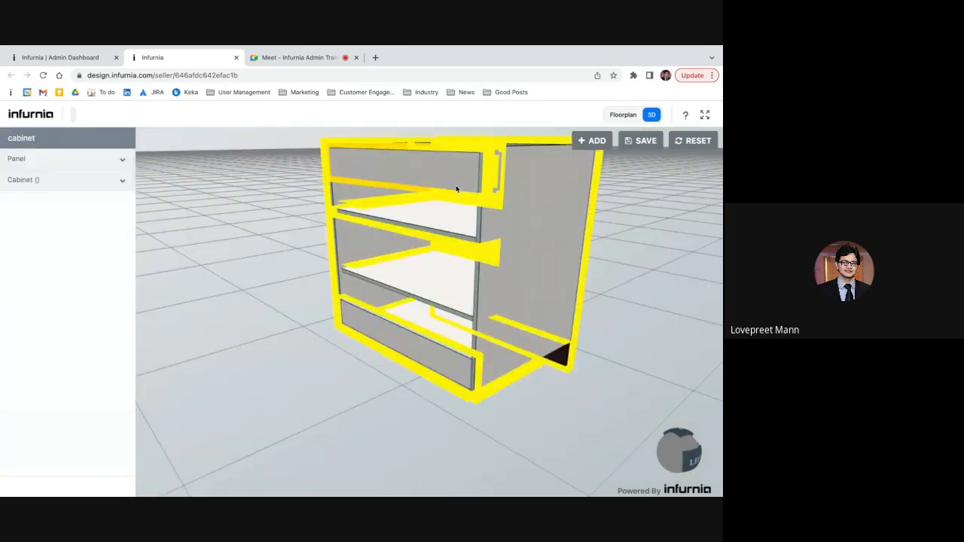
pyautogui.click(64, 181)
pyautogui.click(43, 355)
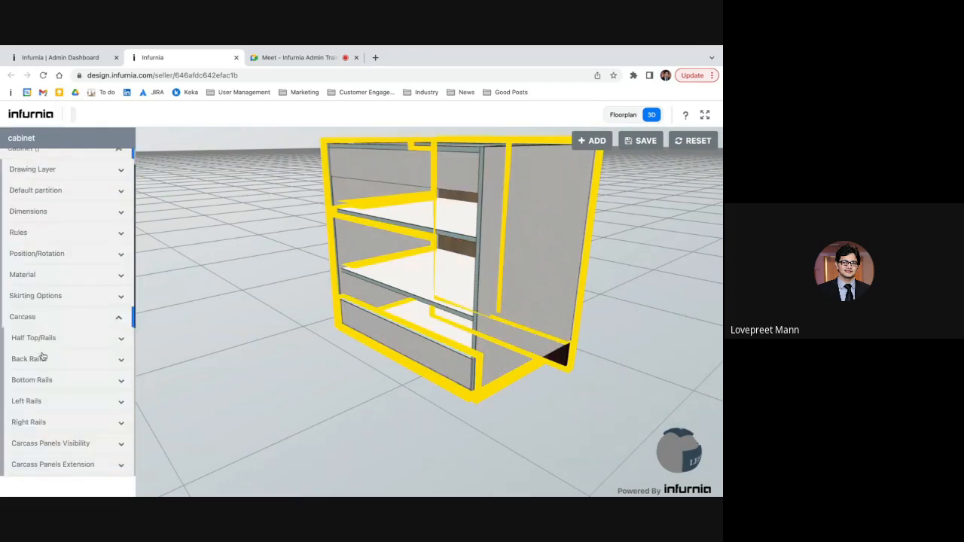
pyautogui.click(43, 359)
pyautogui.click(56, 404)
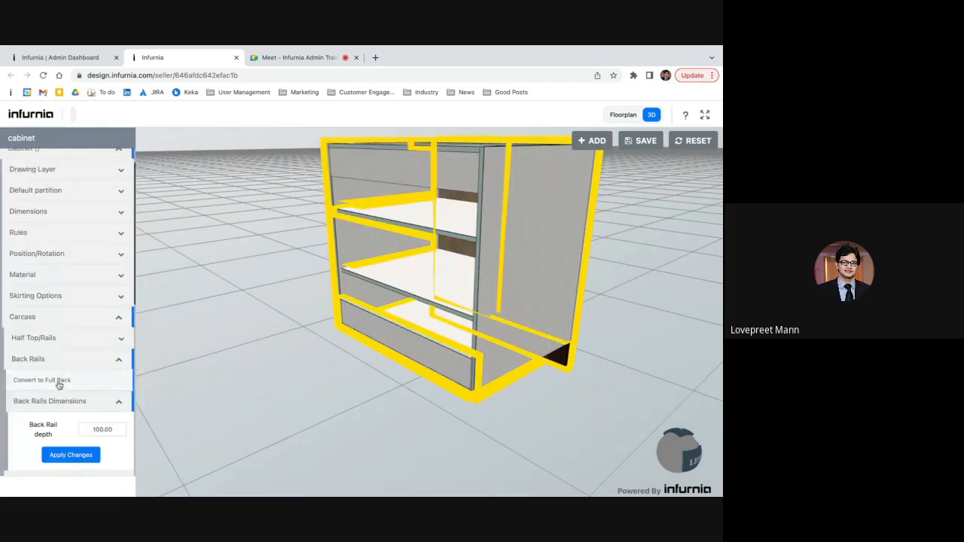
pyautogui.click(58, 381)
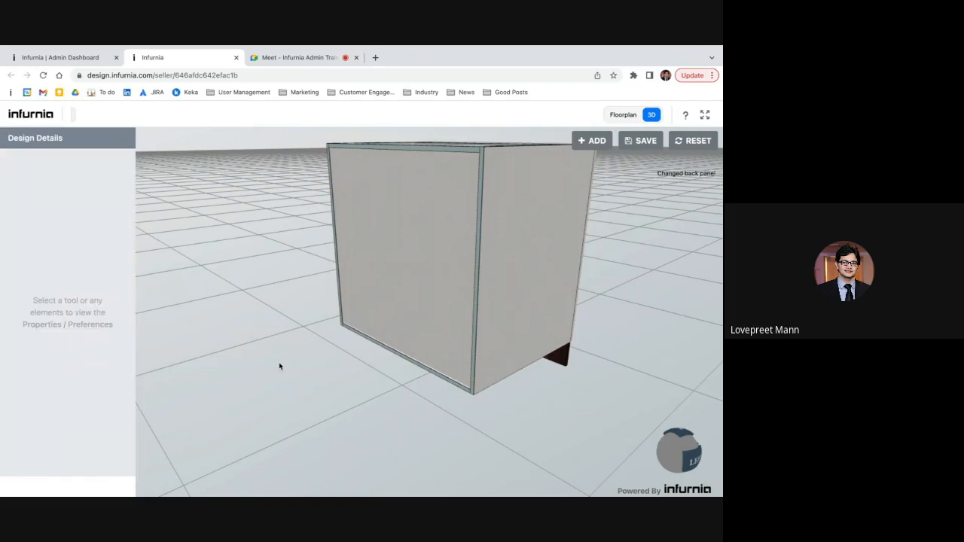
# Compare the individual panel options offered for the cabinet's back panel and its left side panel
pyautogui.click(436, 252)
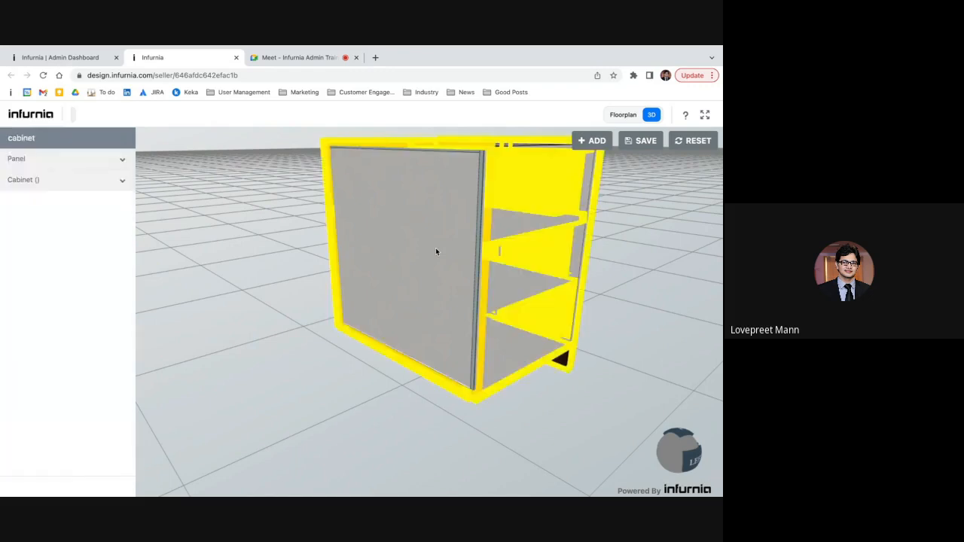
pyautogui.click(119, 160)
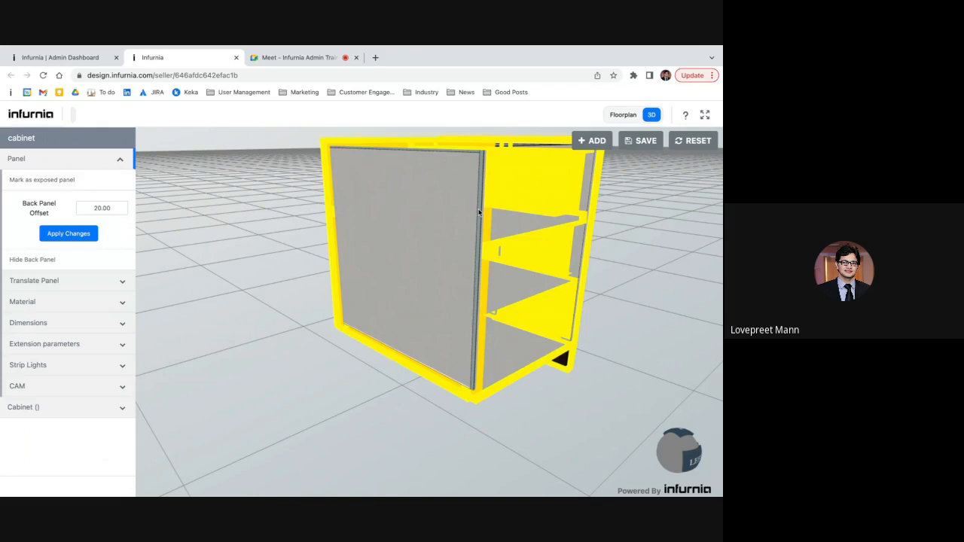
pyautogui.click(692, 280)
pyautogui.click(552, 253)
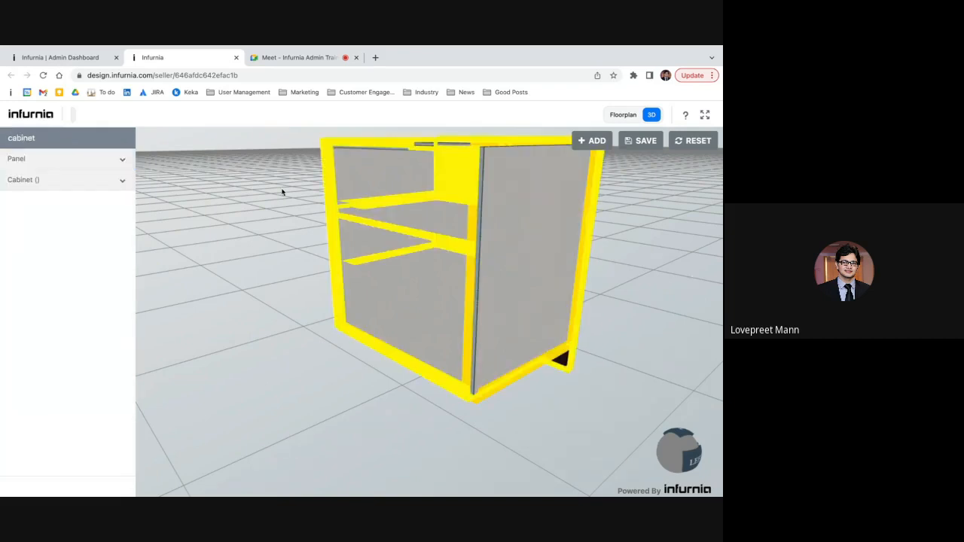
pyautogui.click(107, 156)
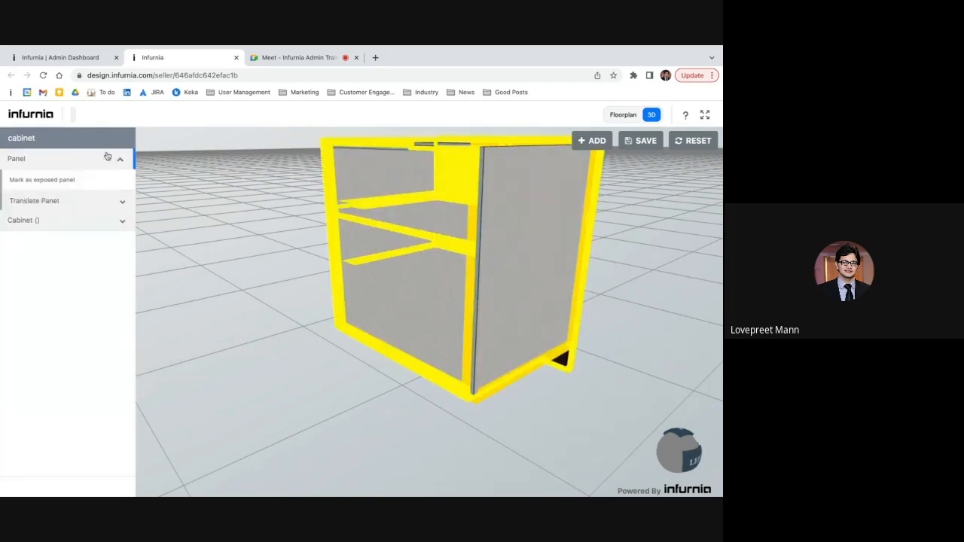
pyautogui.click(216, 276)
pyautogui.click(415, 248)
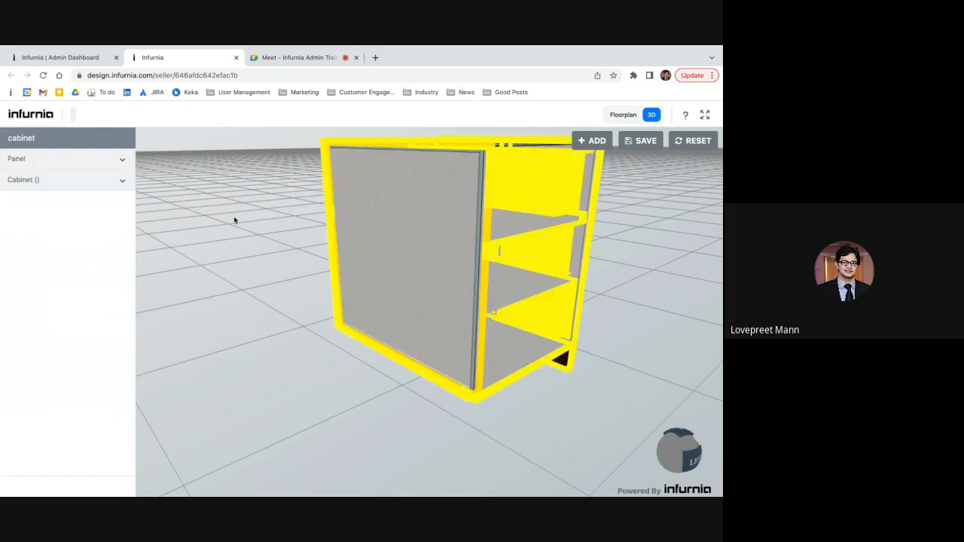
# Check the back panel's offset setting and examine how the panel sits at the cabinet's rear edge
pyautogui.click(86, 164)
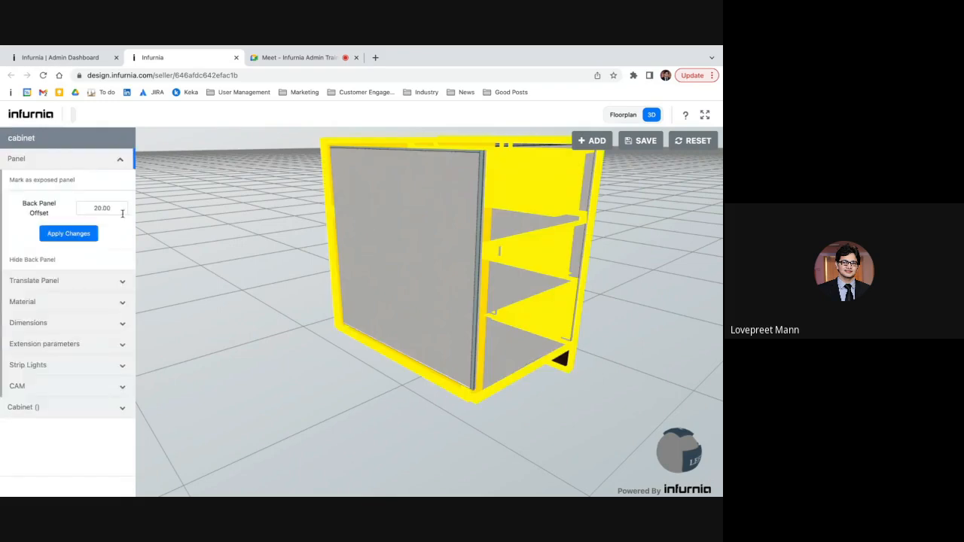
pyautogui.click(239, 252)
pyautogui.moveTo(285, 261); pyautogui.dragTo(238, 297)
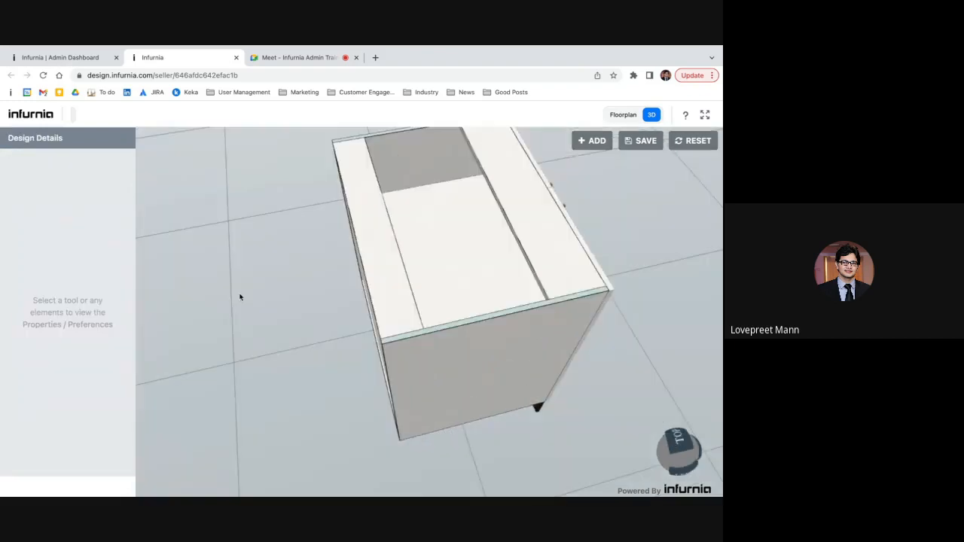
pyautogui.scroll(5, 239, 297)
pyautogui.moveTo(239, 296); pyautogui.dragTo(431, 265, button='right')
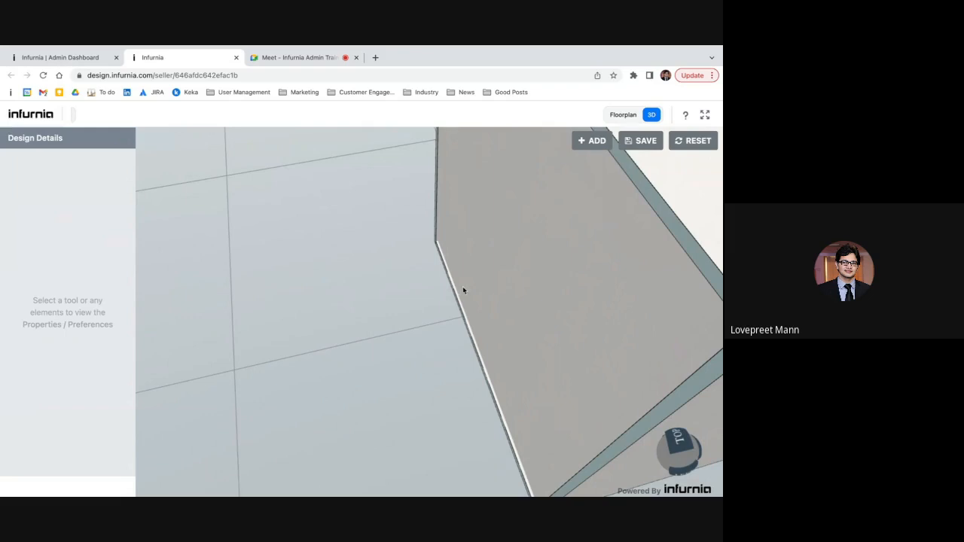
# Open the cabinet's left shutter and examine the shelves and back panel from the front and rear
pyautogui.moveTo(517, 271); pyautogui.dragTo(293, 277)
pyautogui.doubleClick(303, 299)
pyautogui.scroll(-5, 303, 299)
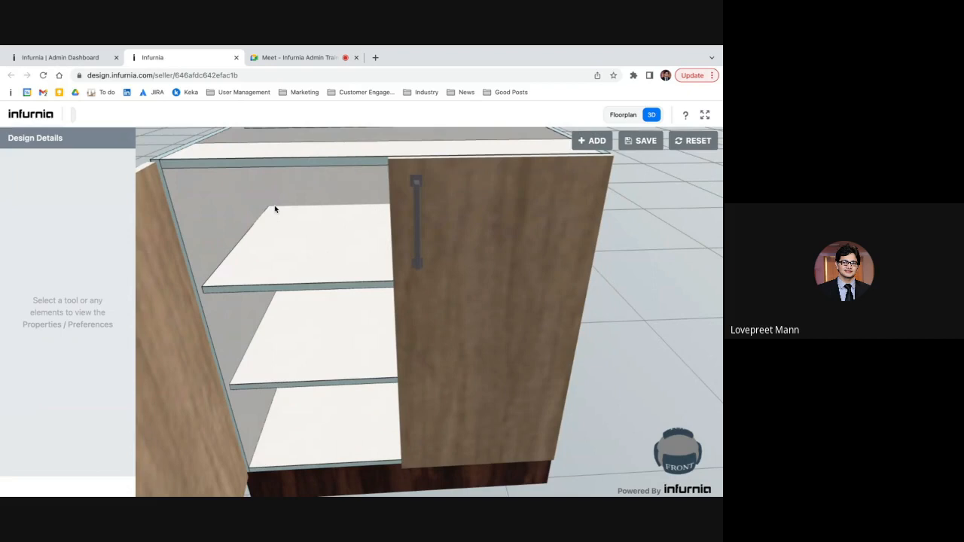
pyautogui.scroll(-5, 275, 210)
pyautogui.moveTo(275, 209); pyautogui.dragTo(464, 250)
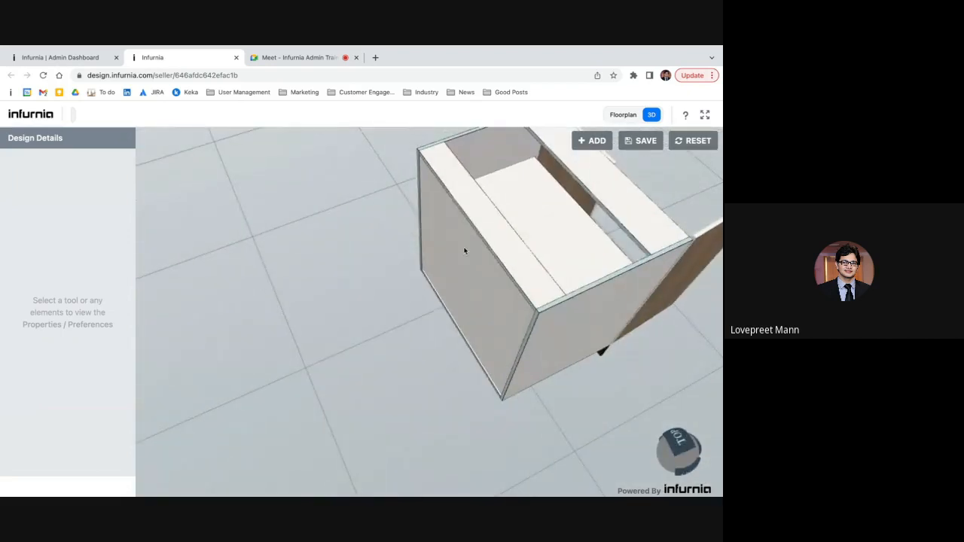
# Set the cabinet's back panel offset to 50 and apply the change
pyautogui.scroll(5, 464, 251)
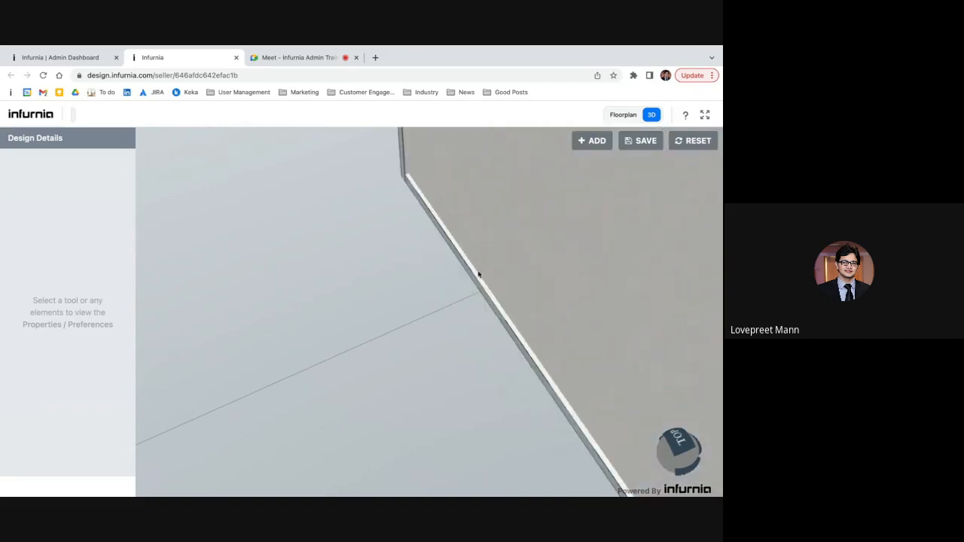
pyautogui.scroll(-2, 463, 290)
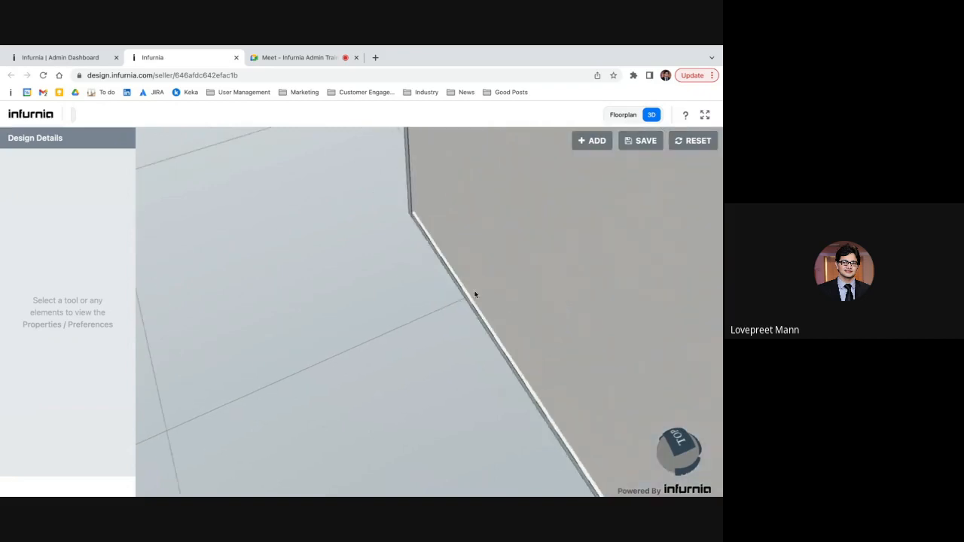
pyautogui.scroll(-3, 476, 295)
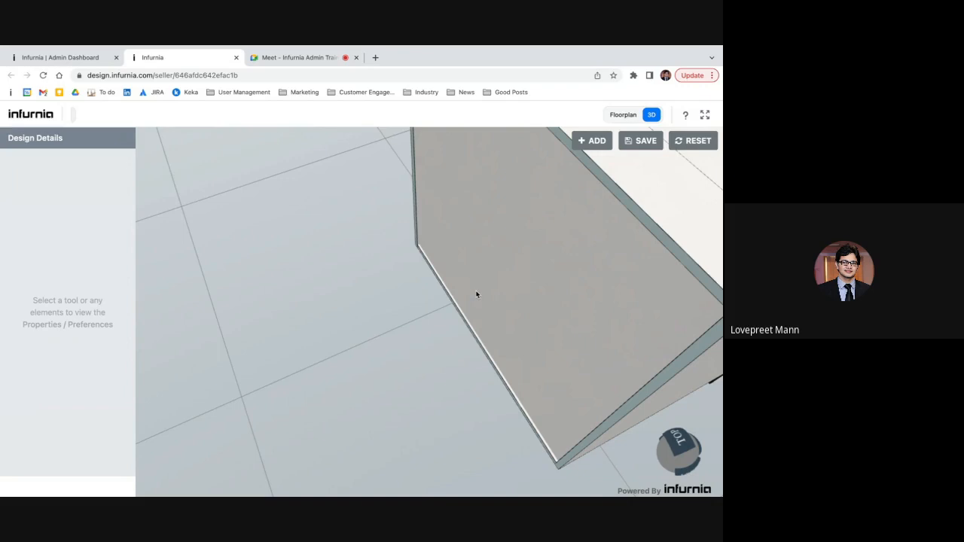
pyautogui.scroll(-2, 476, 294)
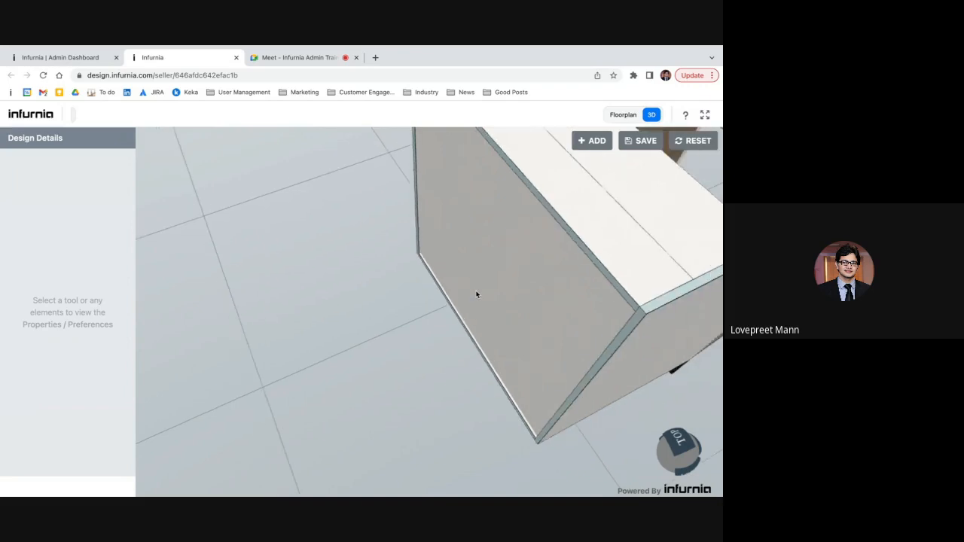
pyautogui.click(510, 281)
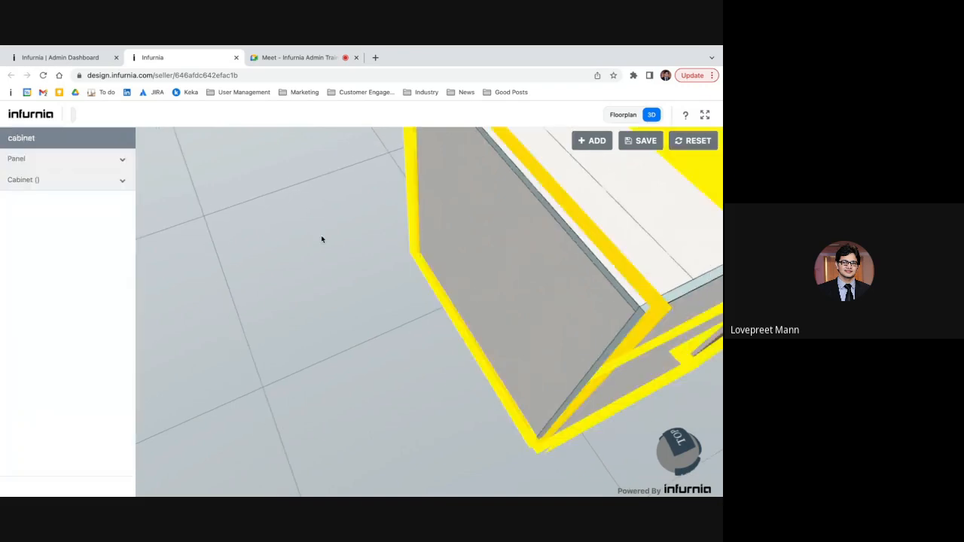
pyautogui.click(83, 159)
pyautogui.doubleClick(105, 207)
pyautogui.write('50')
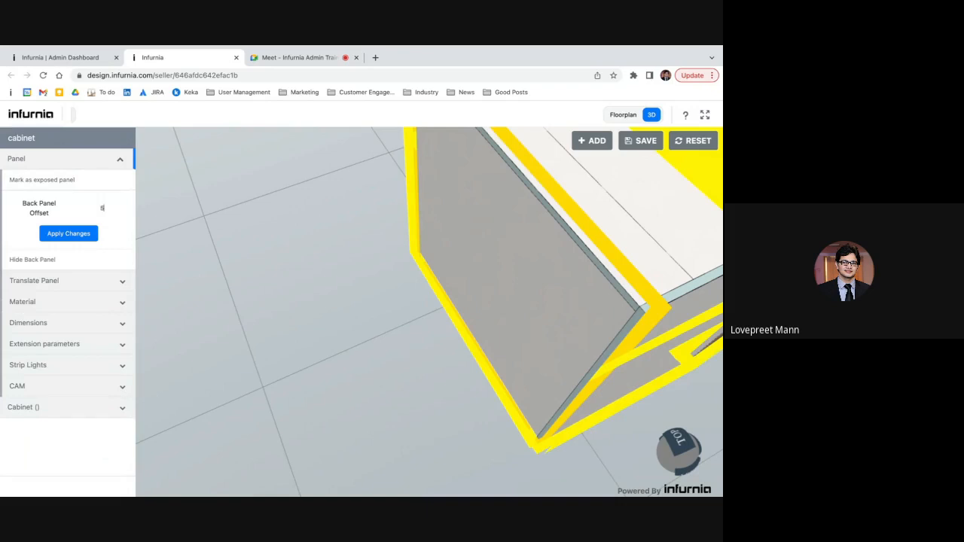
pyautogui.click(79, 235)
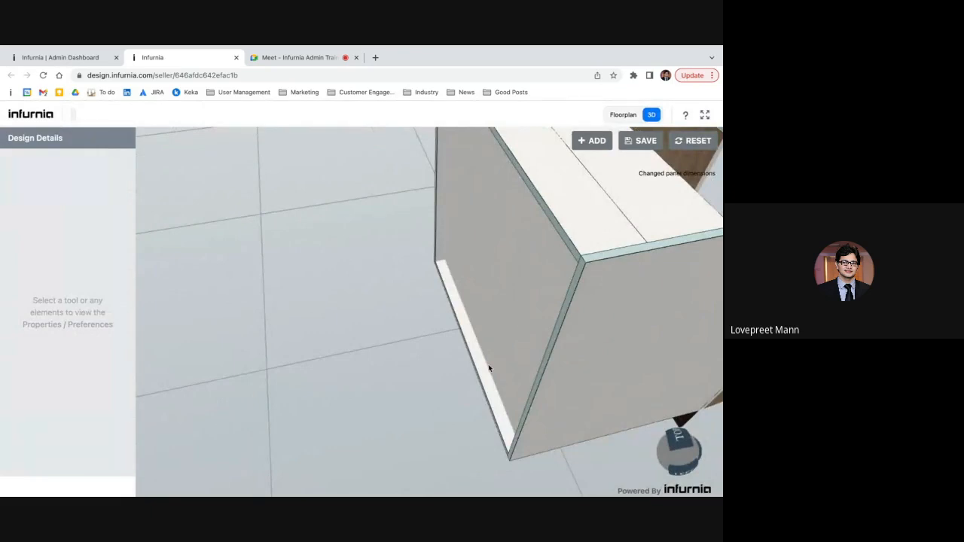
# Examine the recessed back panel from behind, from inside the front opening and from above
pyautogui.click(536, 285)
pyautogui.click(351, 274)
pyautogui.moveTo(359, 270); pyautogui.dragTo(462, 283)
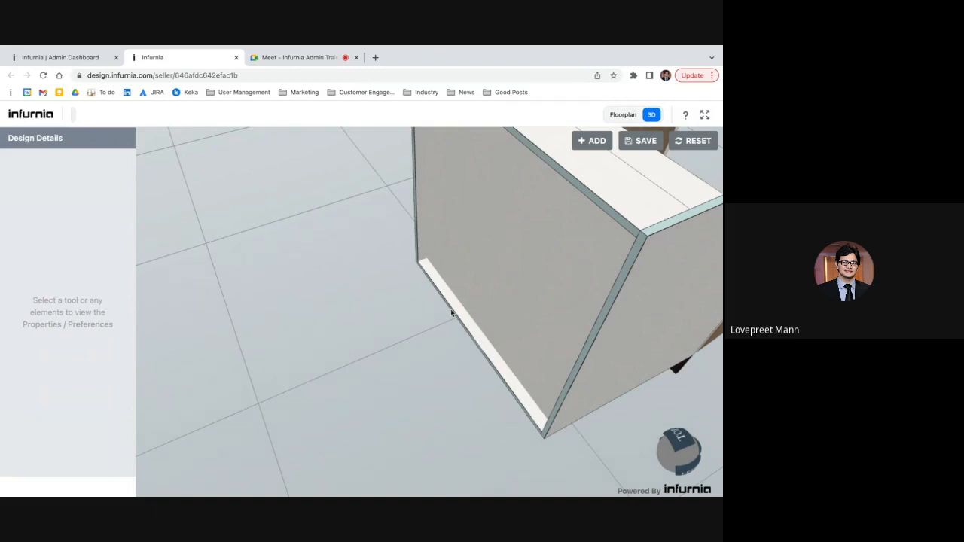
pyautogui.moveTo(452, 352); pyautogui.dragTo(273, 338)
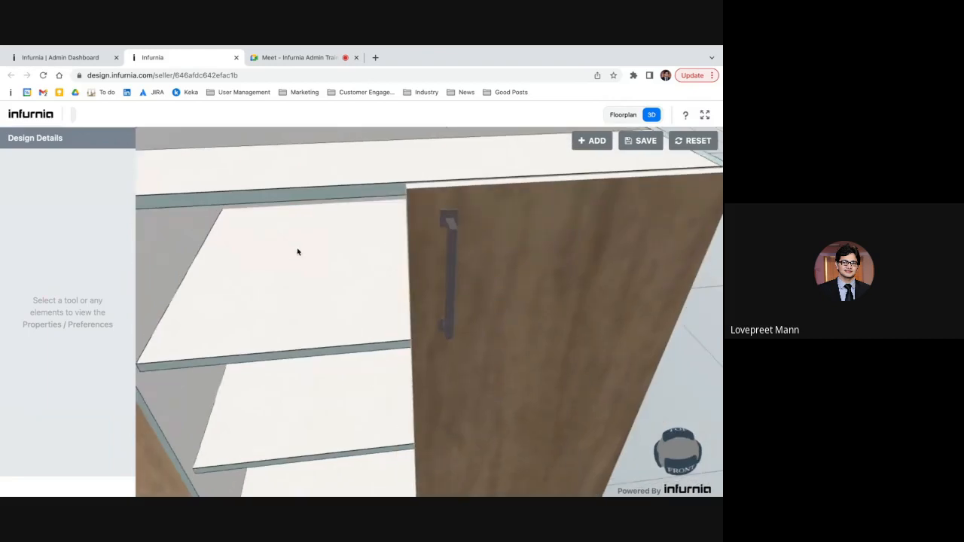
pyautogui.scroll(-5, 315, 211)
pyautogui.moveTo(265, 213); pyautogui.dragTo(334, 244)
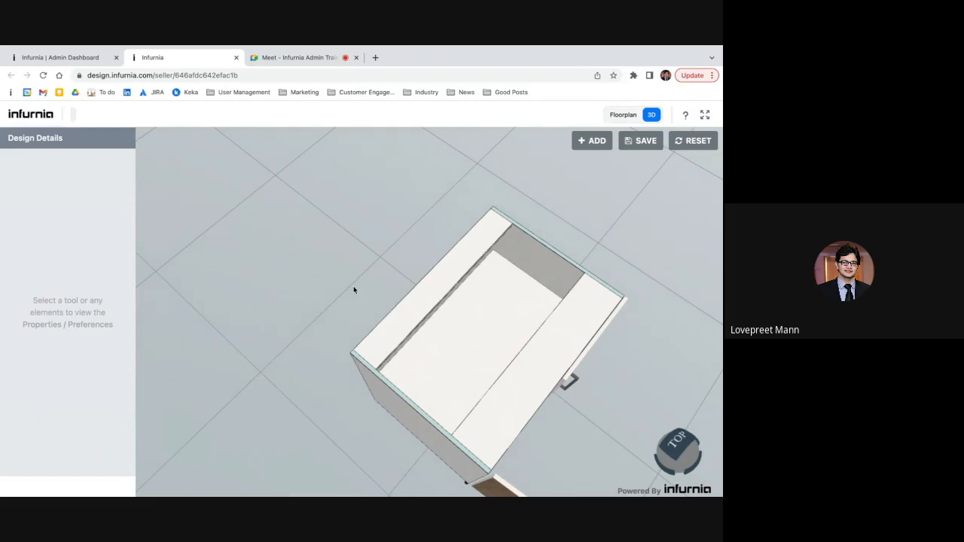
pyautogui.moveTo(355, 288)
pyautogui.mouseDown()
pyautogui.moveTo(293, 271)
pyautogui.moveTo(360, 273)
pyautogui.mouseUp()
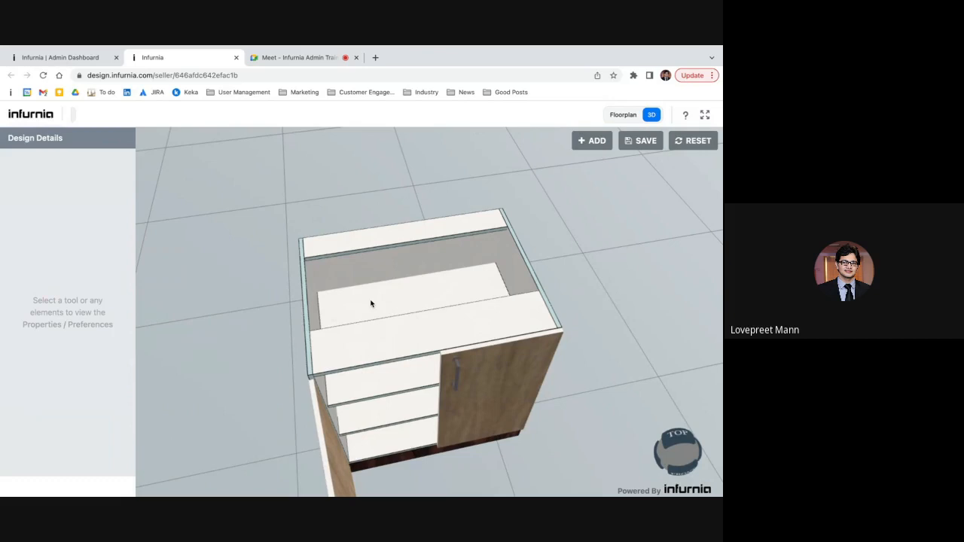
pyautogui.moveTo(243, 327); pyautogui.dragTo(462, 290)
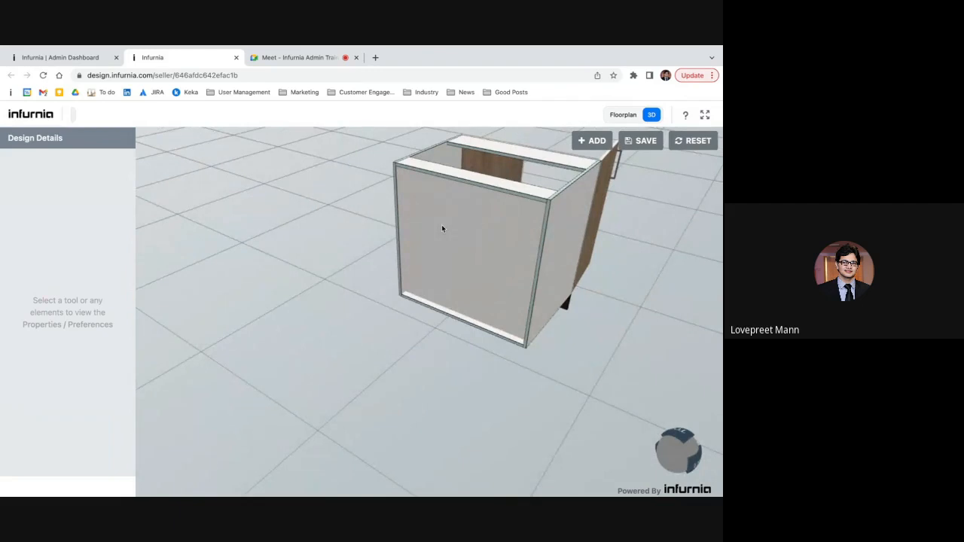
# Hide the cabinet's bottom panel through its carcass panels visibility options
pyautogui.click(553, 249)
pyautogui.click(86, 181)
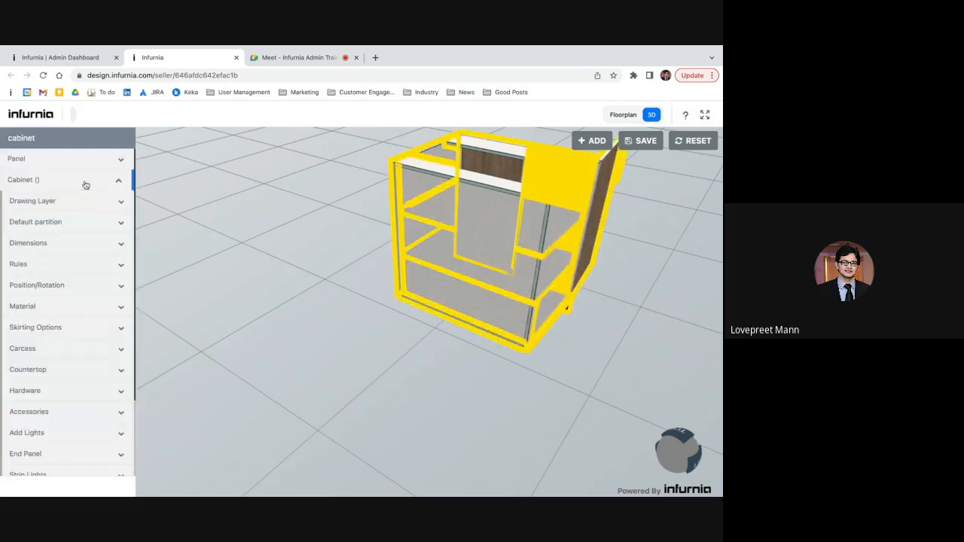
pyautogui.scroll(-1, 71, 316)
pyautogui.click(73, 348)
pyautogui.scroll(-2, 74, 349)
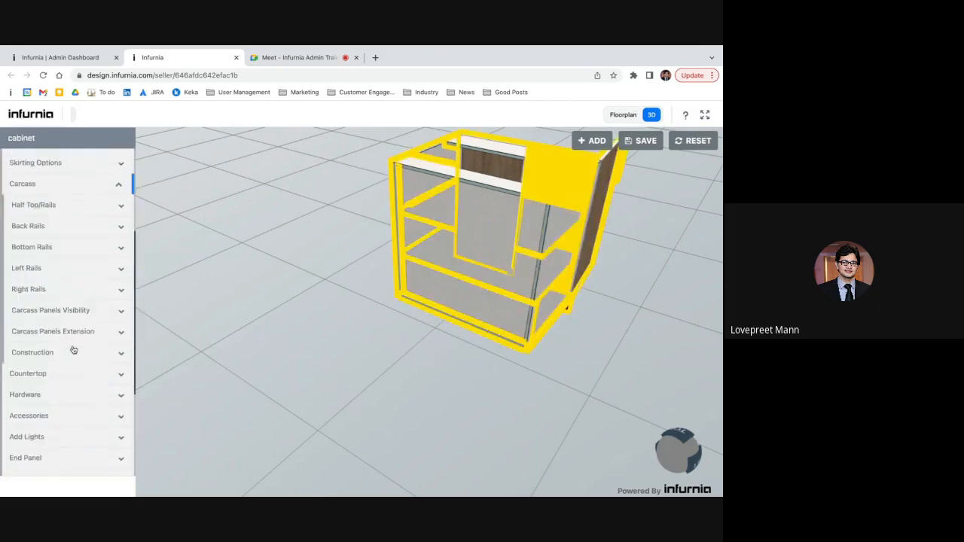
pyautogui.click(41, 305)
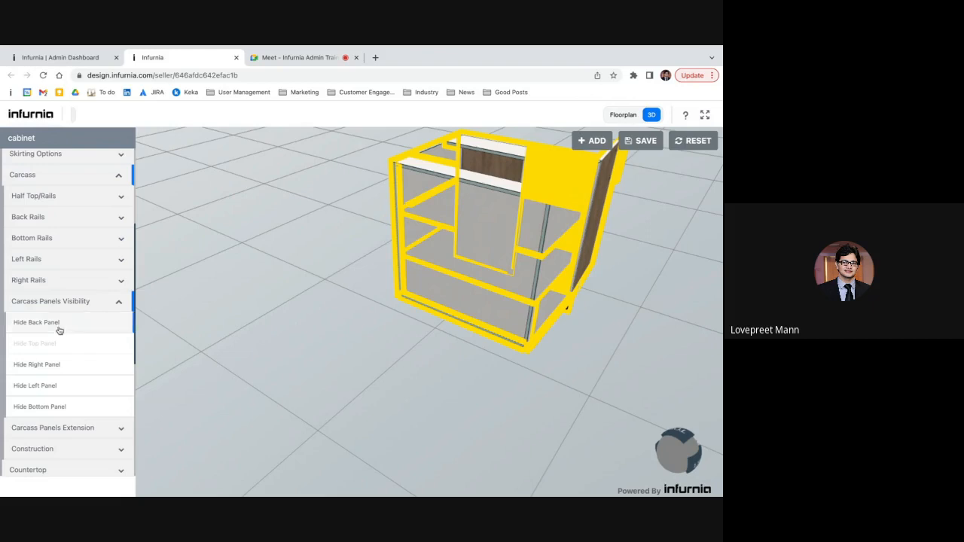
pyautogui.click(85, 409)
pyautogui.click(383, 413)
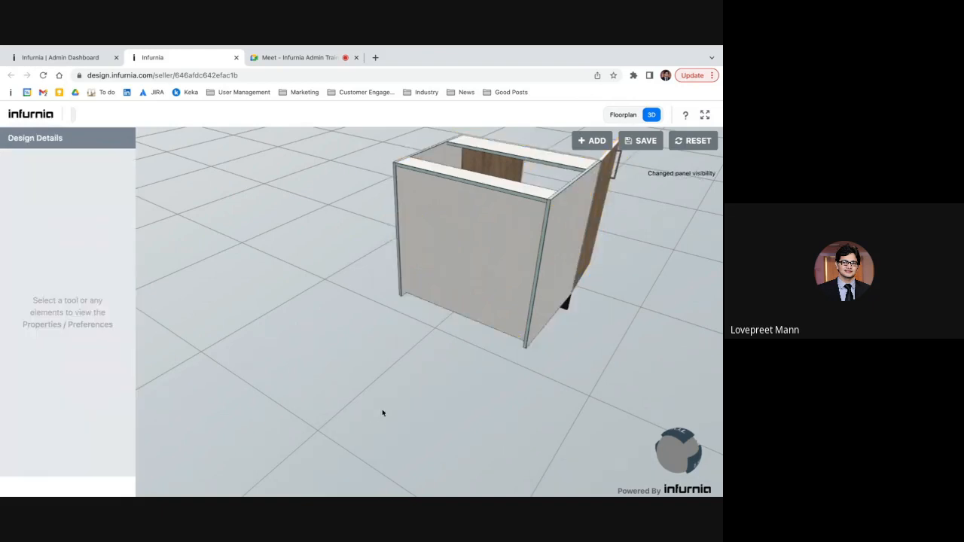
# Close both of the cabinet's open shutters and view the closed cabinet from the side and front
pyautogui.moveTo(662, 336); pyautogui.dragTo(523, 395)
pyautogui.moveTo(271, 368); pyautogui.dragTo(321, 372)
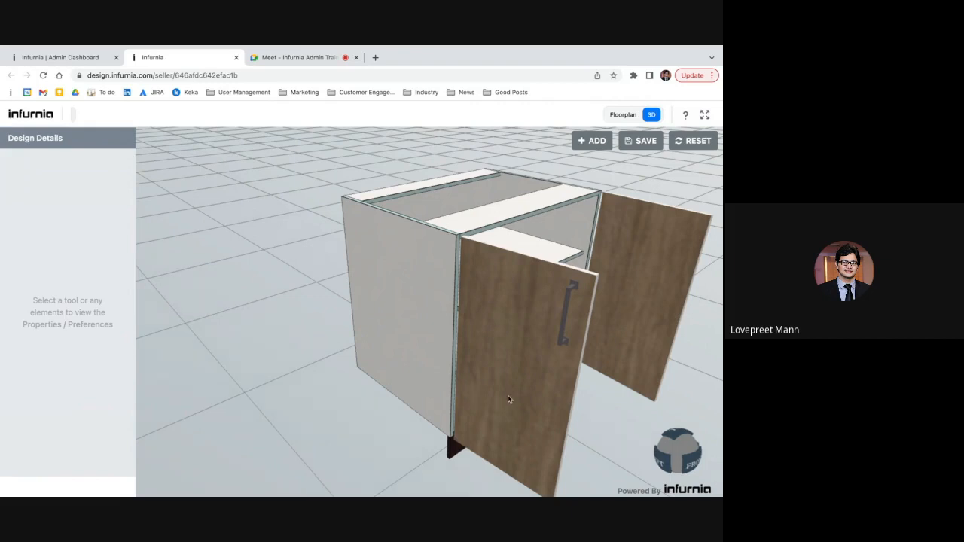
pyautogui.click(538, 385)
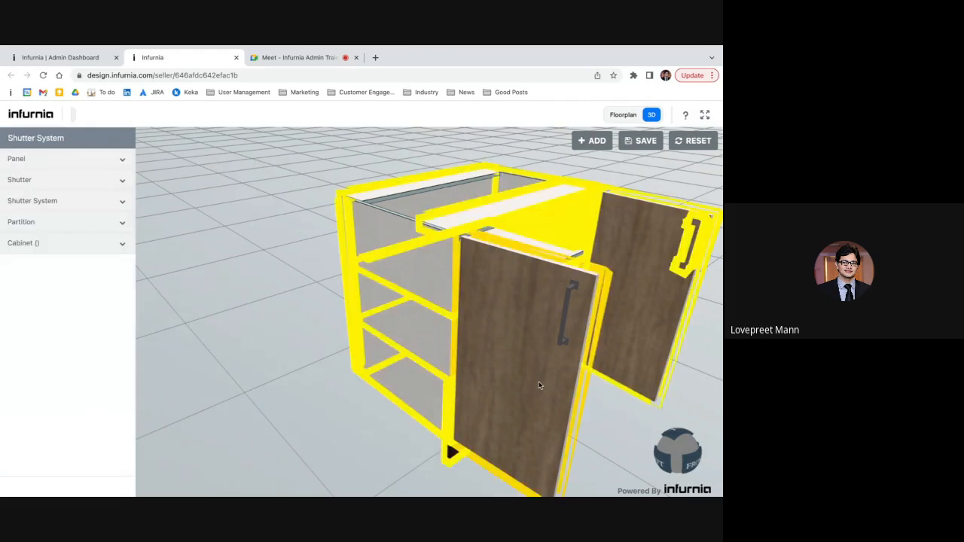
pyautogui.click(332, 349)
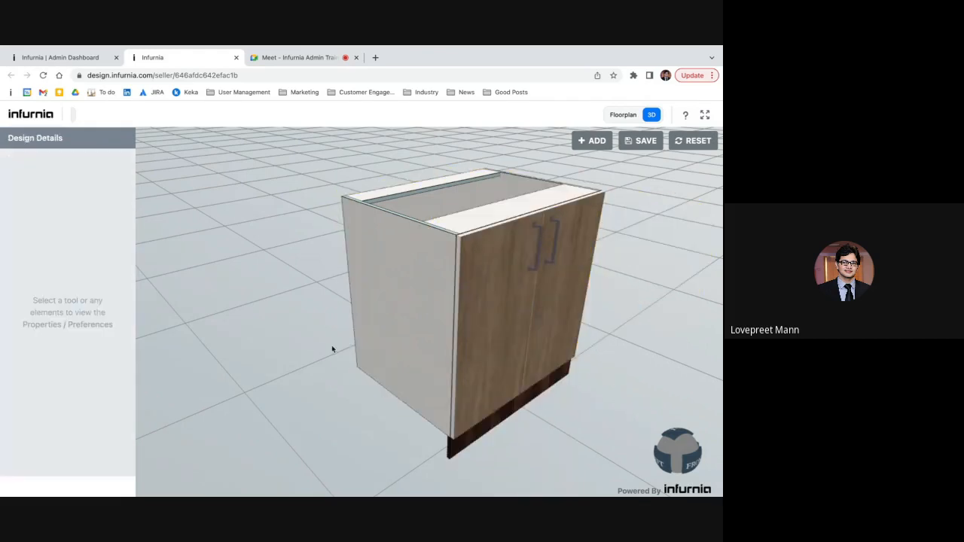
pyautogui.moveTo(332, 348); pyautogui.dragTo(510, 291)
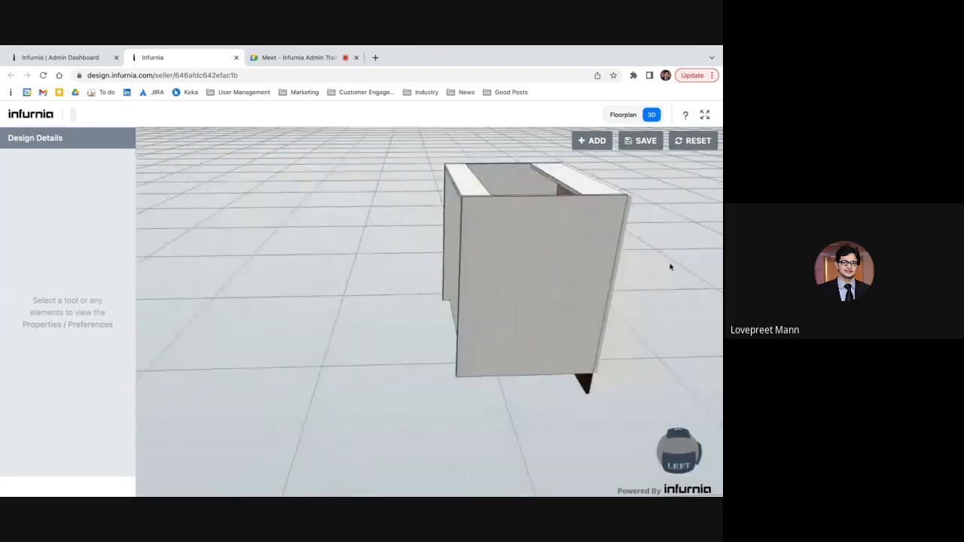
pyautogui.moveTo(671, 267); pyautogui.dragTo(509, 259)
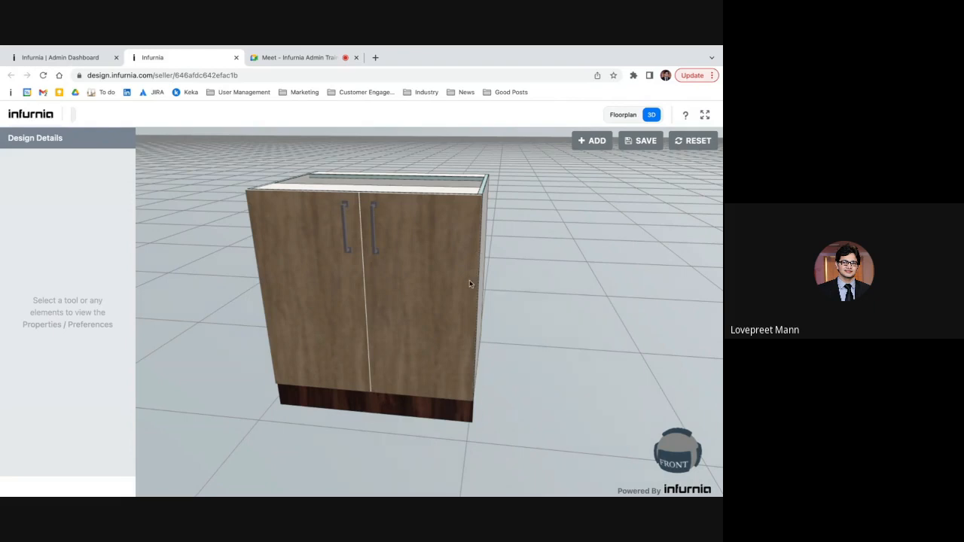
# Try to add a right end panel to the cabinet through its end panel options
pyautogui.click(469, 284)
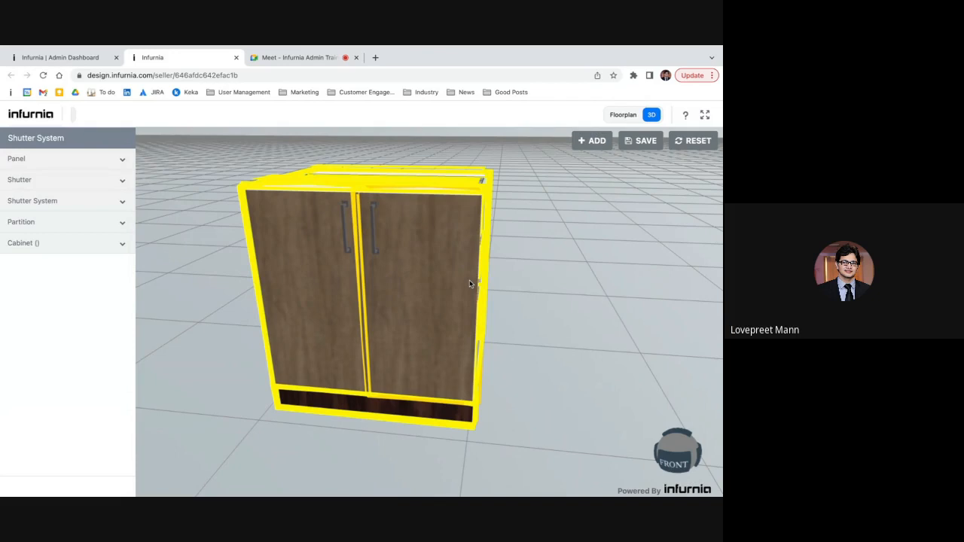
pyautogui.click(125, 251)
pyautogui.scroll(-3, 125, 253)
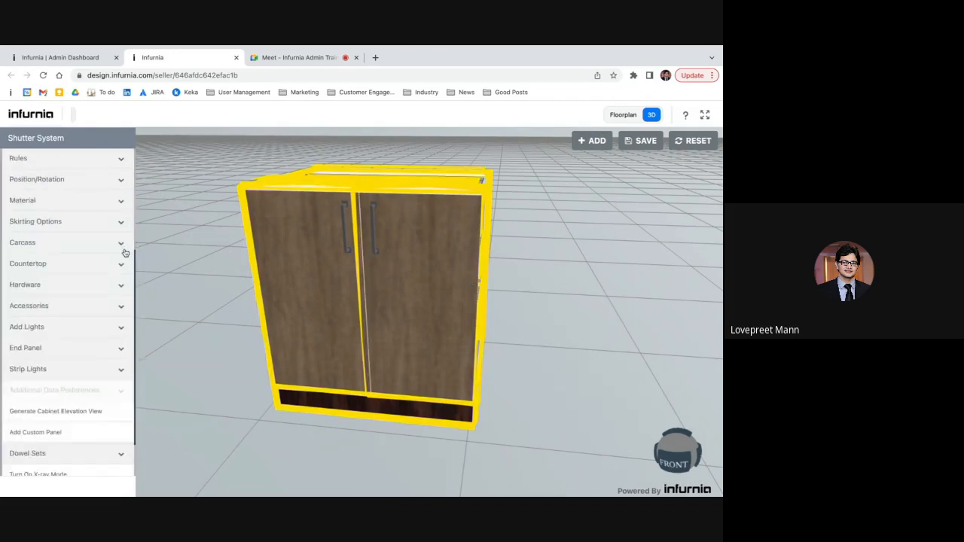
pyautogui.click(57, 335)
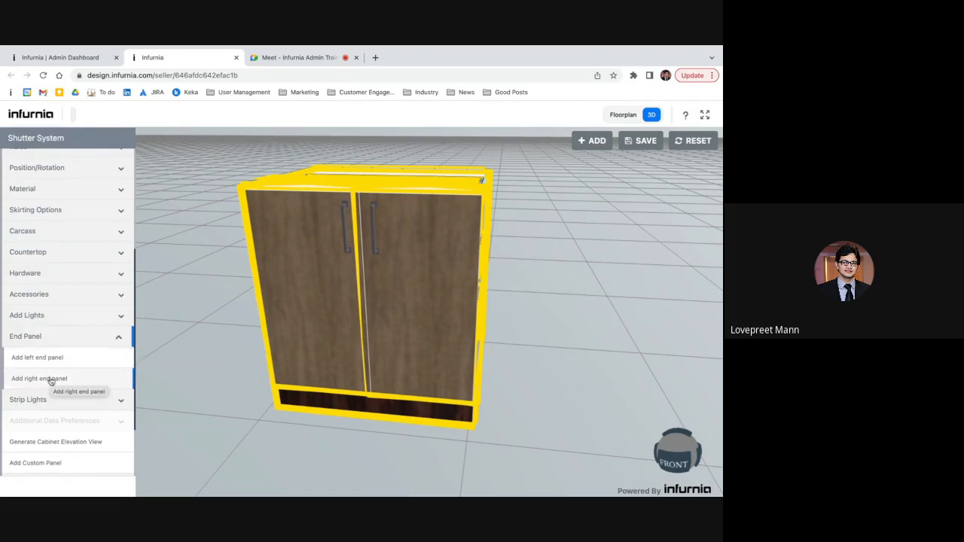
pyautogui.click(50, 379)
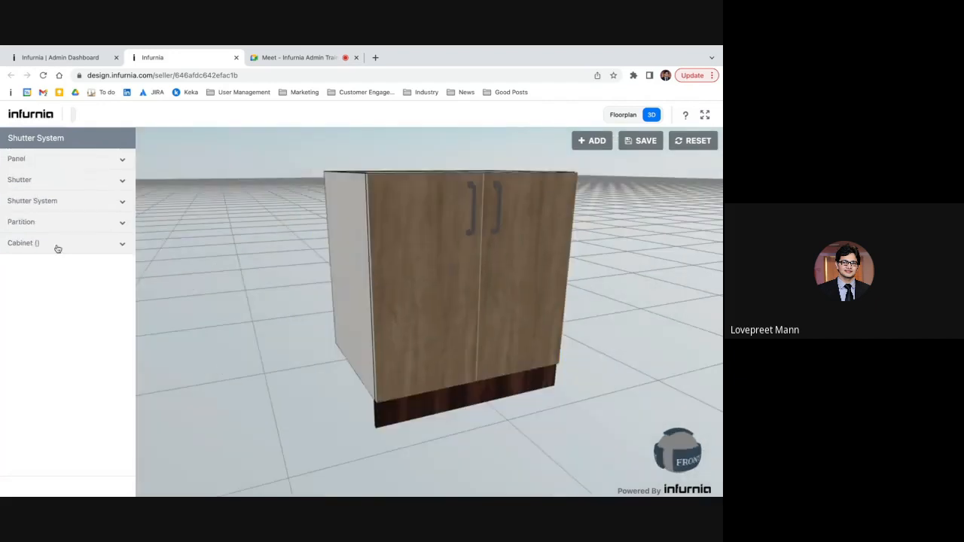
# Add a left end panel to the cabinet and examine it from behind
pyautogui.click(57, 246)
pyautogui.scroll(-5, 68, 420)
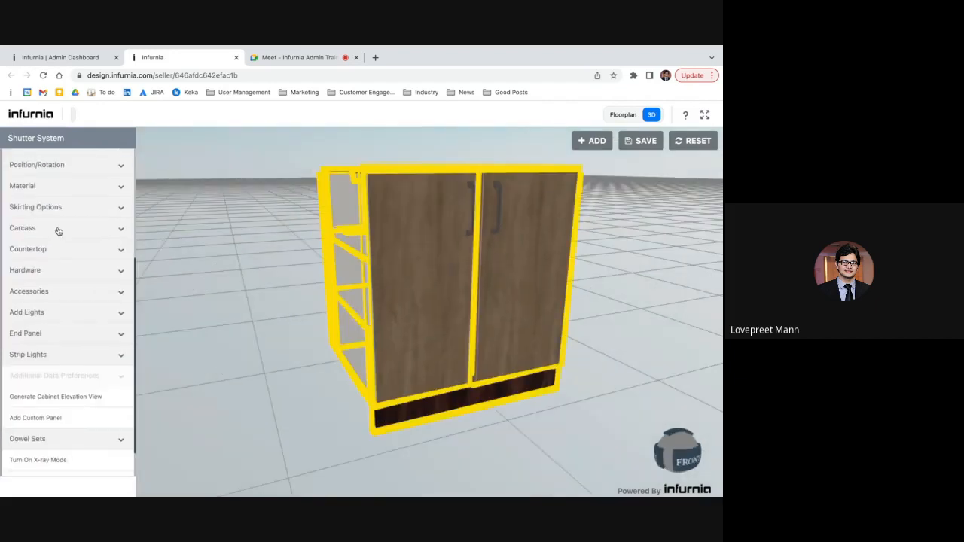
pyautogui.click(41, 330)
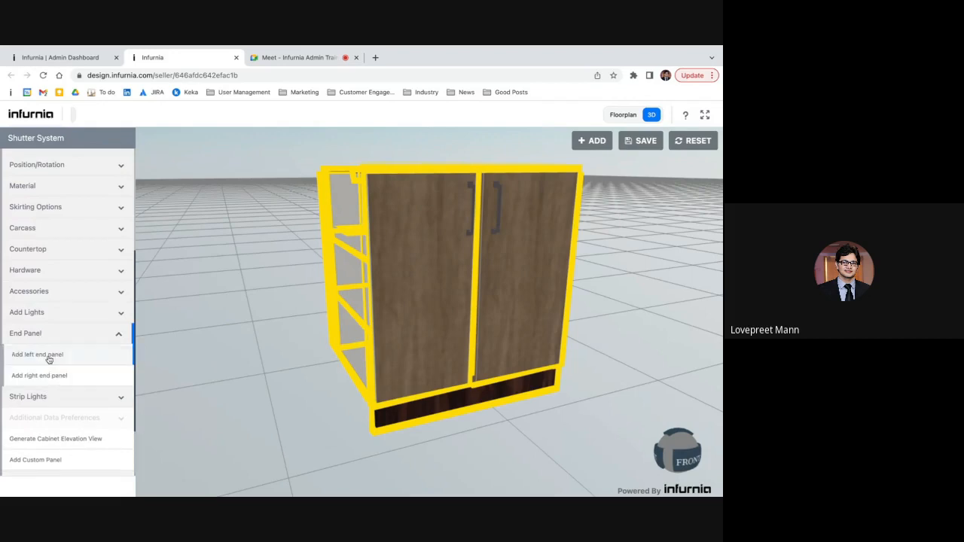
pyautogui.click(47, 355)
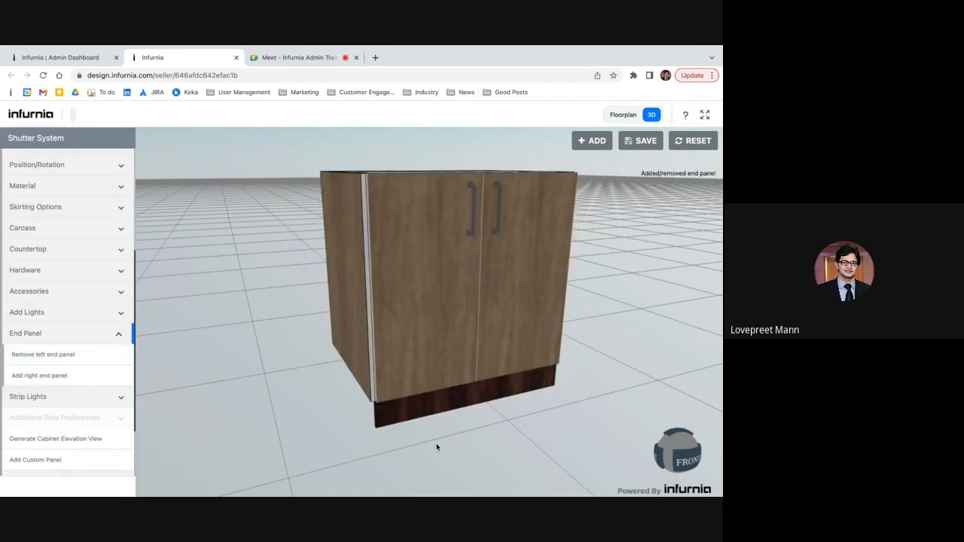
pyautogui.click(482, 451)
pyautogui.moveTo(465, 448); pyautogui.dragTo(515, 415)
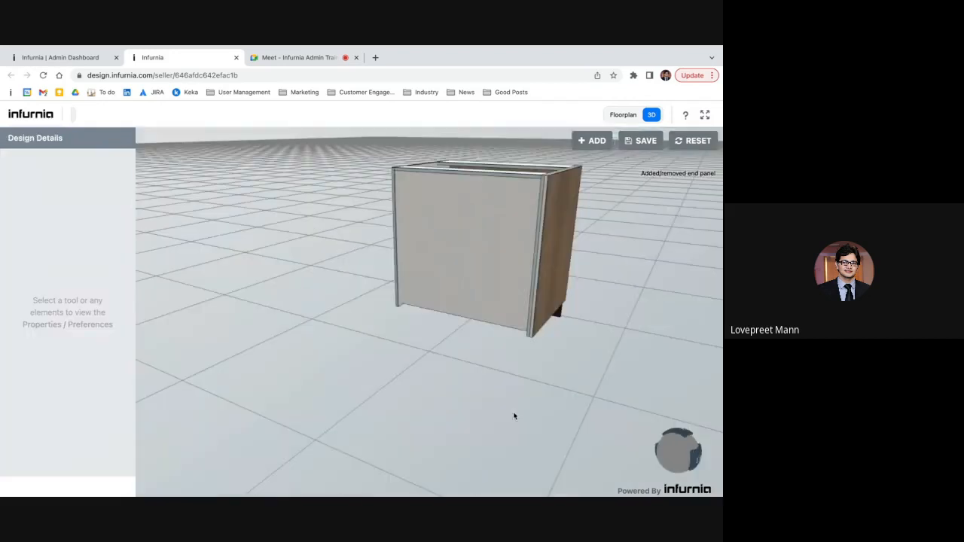
pyautogui.scroll(5, 516, 420)
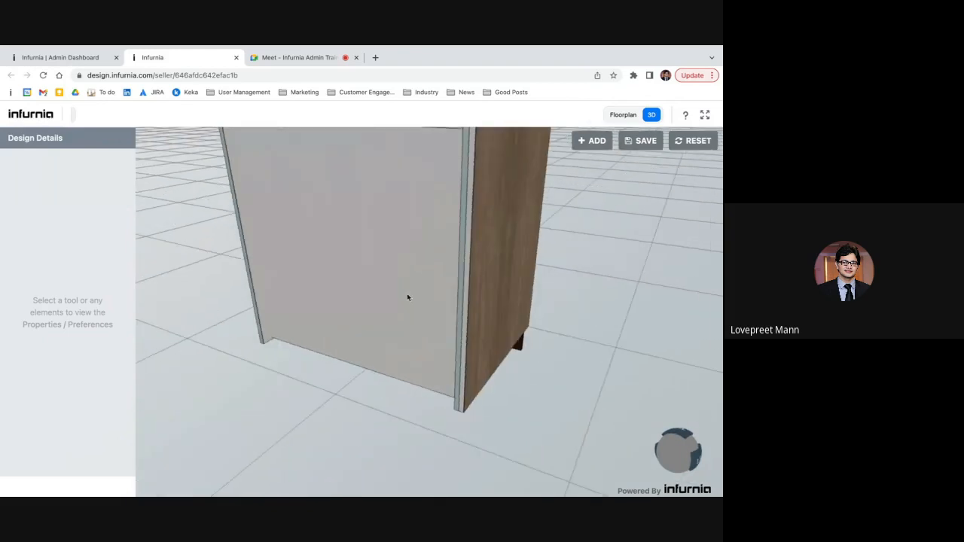
# Mark the cabinet's right side panel as an exposed panel
pyautogui.moveTo(585, 297); pyautogui.dragTo(328, 319)
pyautogui.moveTo(258, 284); pyautogui.dragTo(504, 361)
pyautogui.scroll(-5, 439, 357)
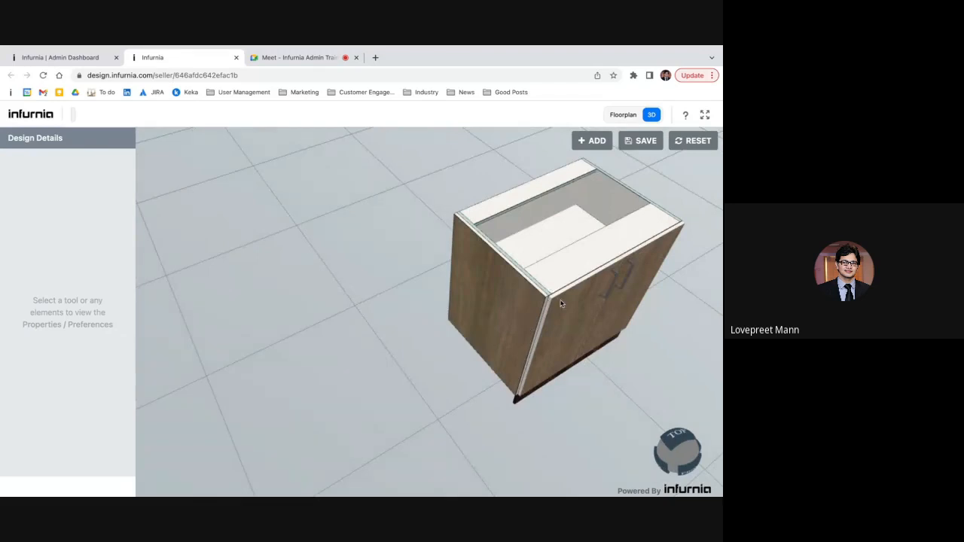
pyautogui.moveTo(560, 304); pyautogui.dragTo(455, 264)
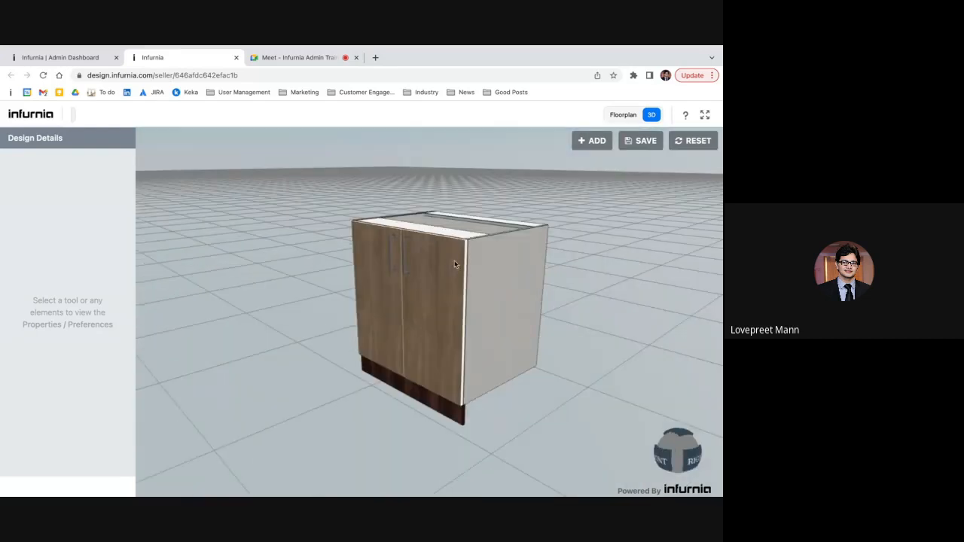
pyautogui.click(495, 261)
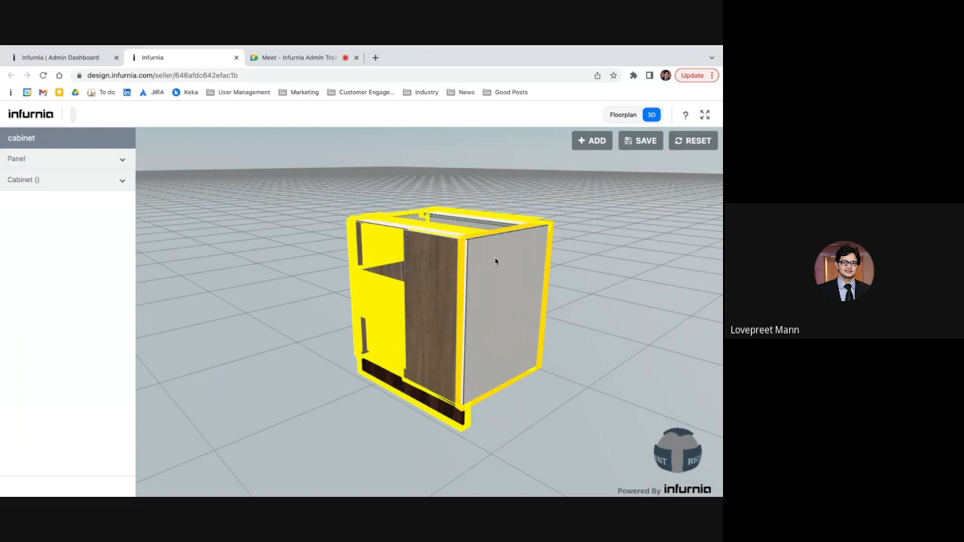
pyautogui.click(38, 158)
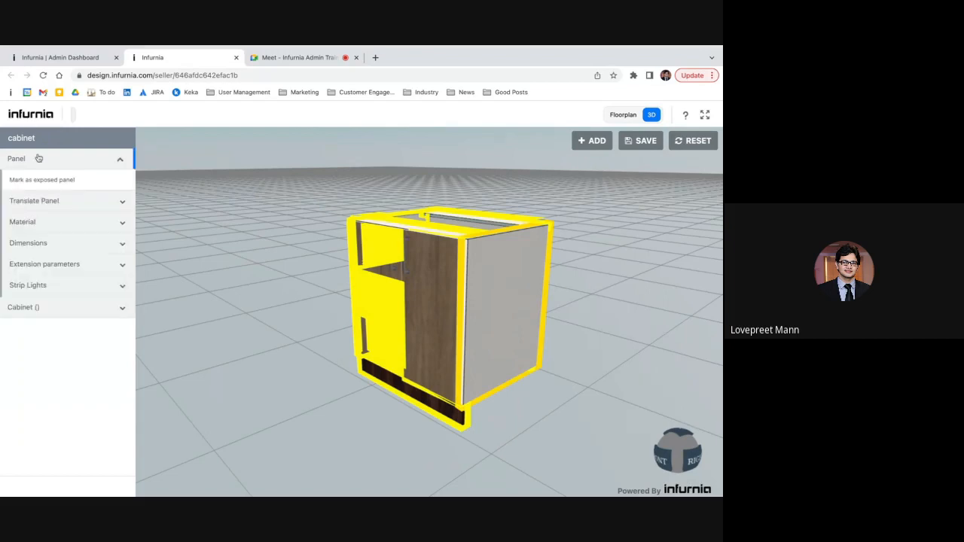
pyautogui.click(38, 180)
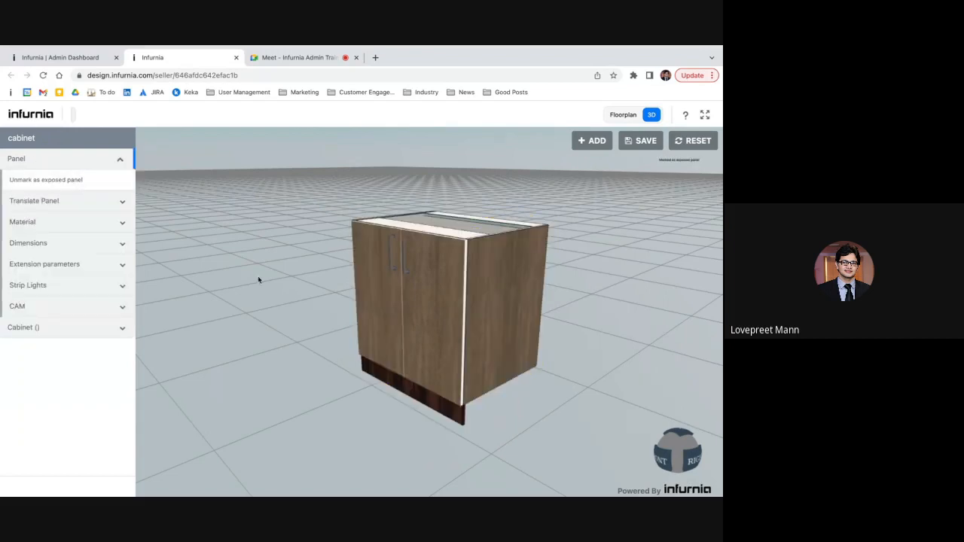
pyautogui.moveTo(680, 272); pyautogui.dragTo(573, 289)
pyautogui.scroll(3, 468, 270)
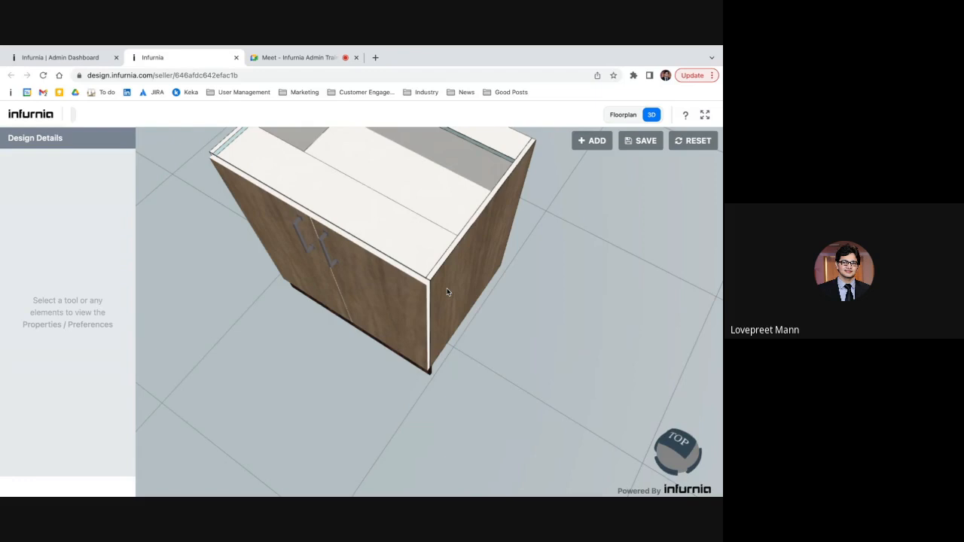
# Try to add a custom panel to the cabinet through its cabinet options
pyautogui.click(399, 307)
pyautogui.scroll(-3, 384, 358)
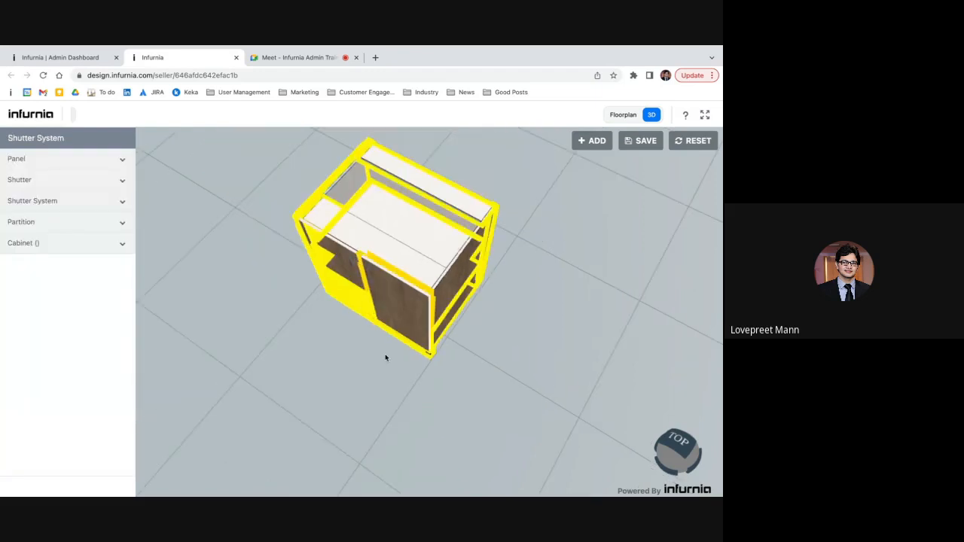
pyautogui.moveTo(386, 358); pyautogui.dragTo(476, 360)
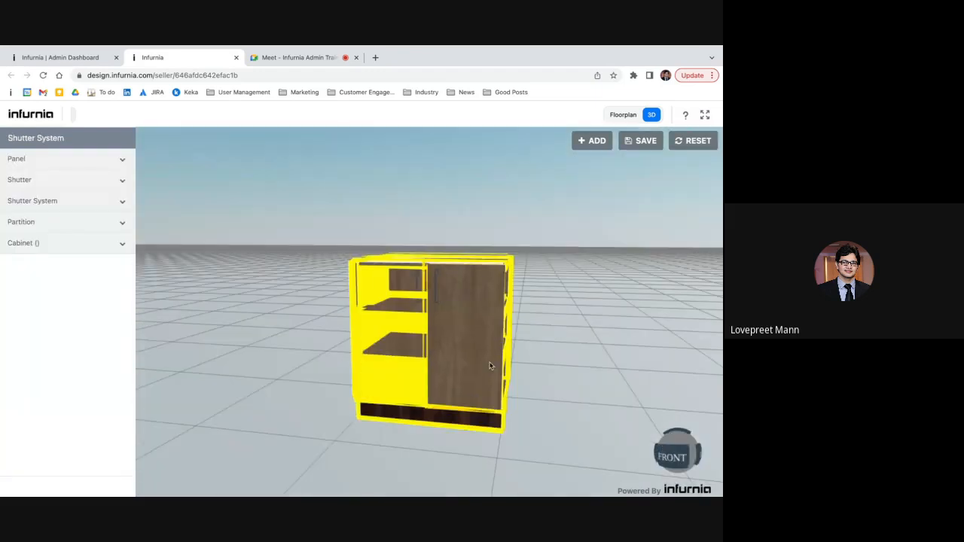
pyautogui.click(95, 244)
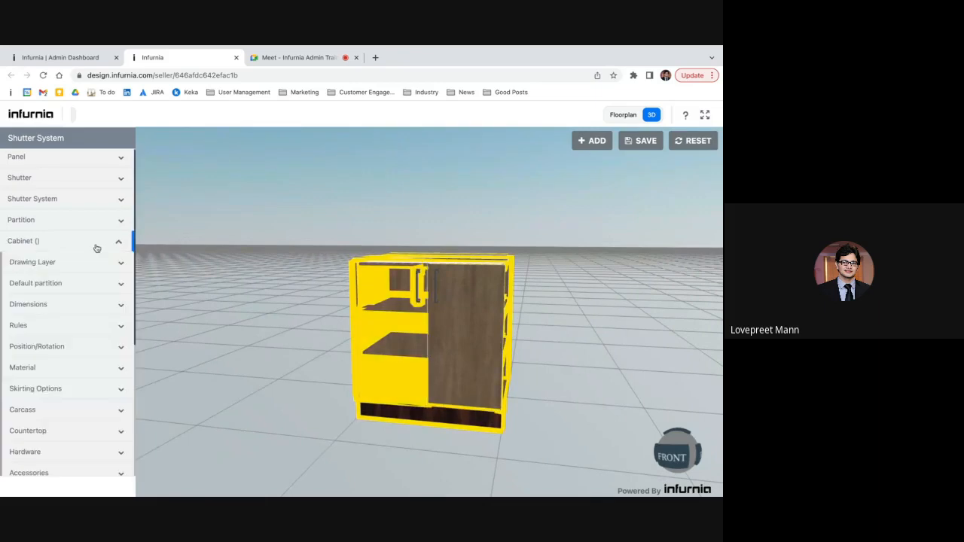
pyautogui.scroll(-5, 96, 248)
pyautogui.scroll(1, 96, 248)
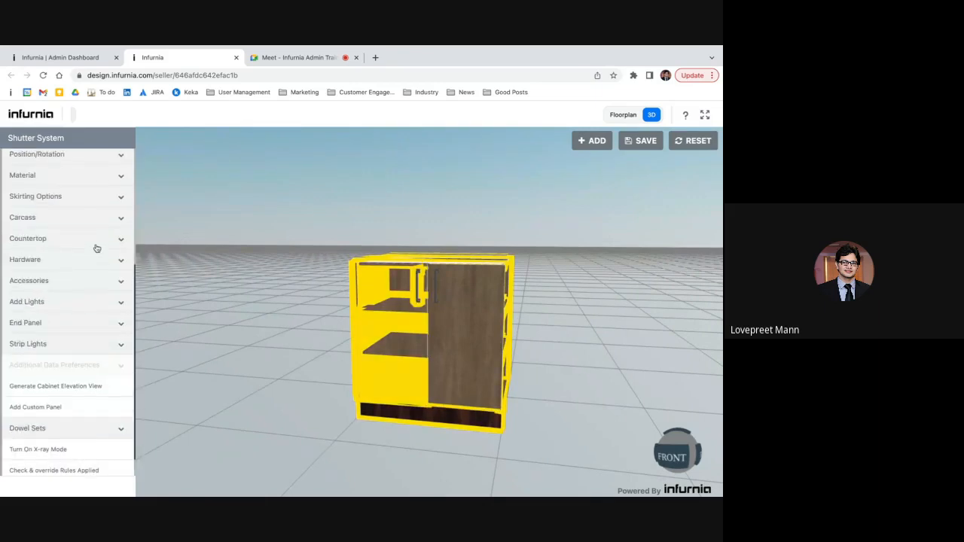
pyautogui.scroll(-1, 22, 383)
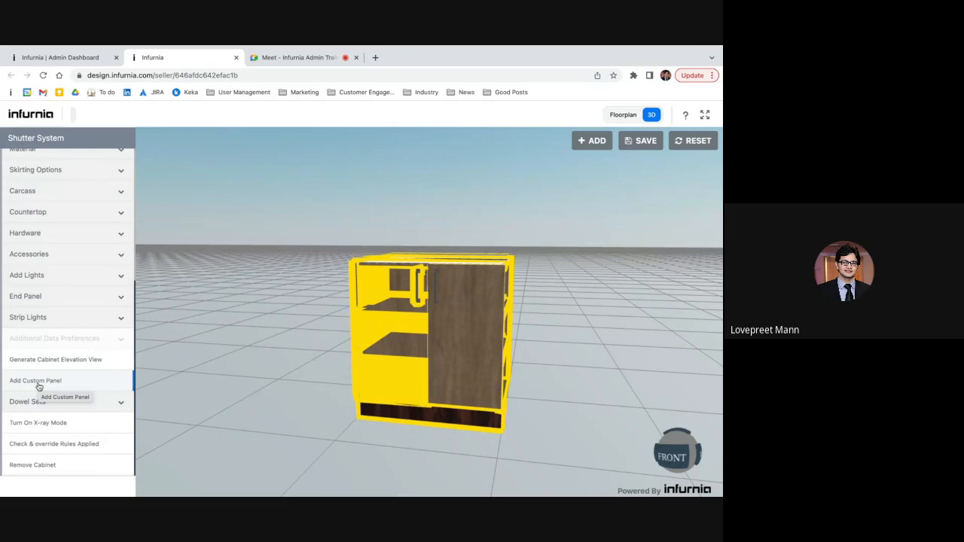
pyautogui.click(39, 383)
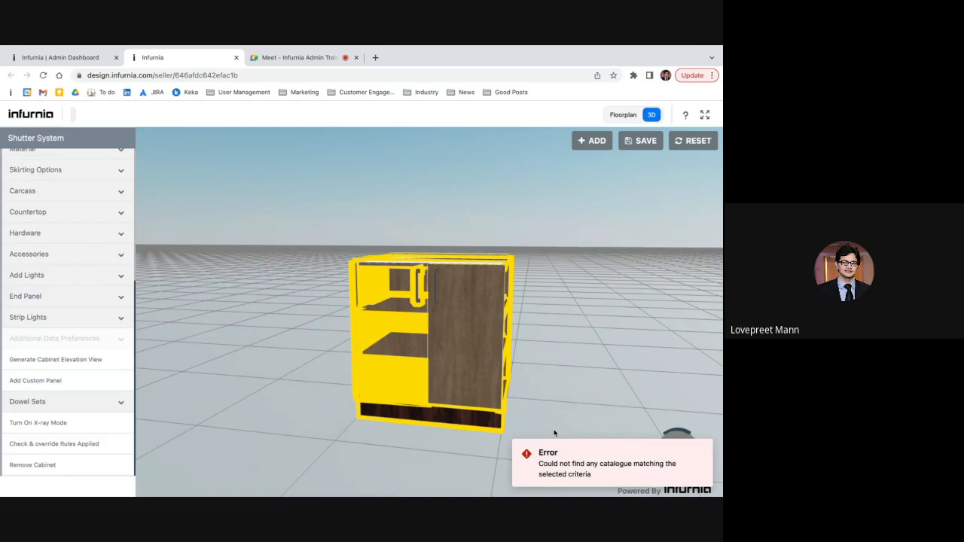
# Switch to the Admin Dashboard and open the Custom Panels hardware category for adding items from the warehouse
pyautogui.click(54, 58)
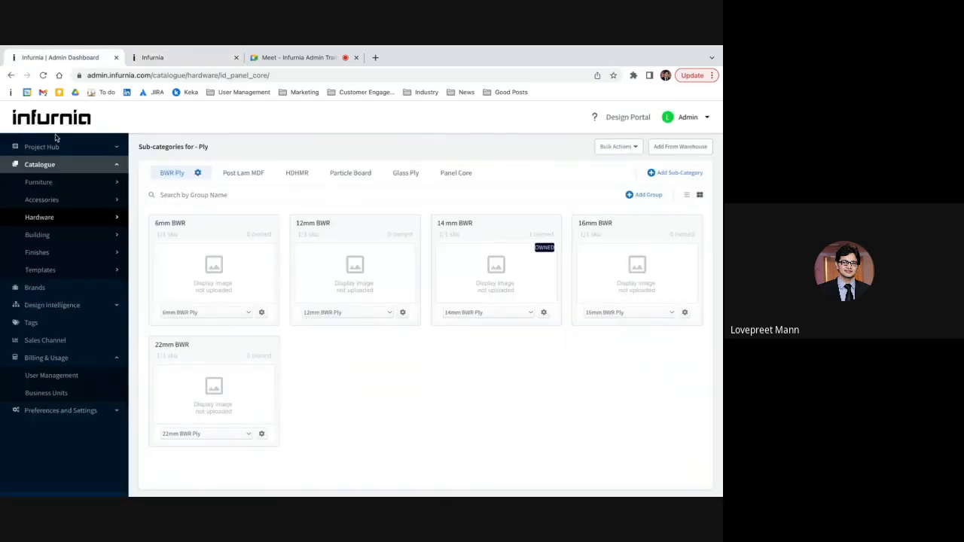
pyautogui.moveTo(605, 219)
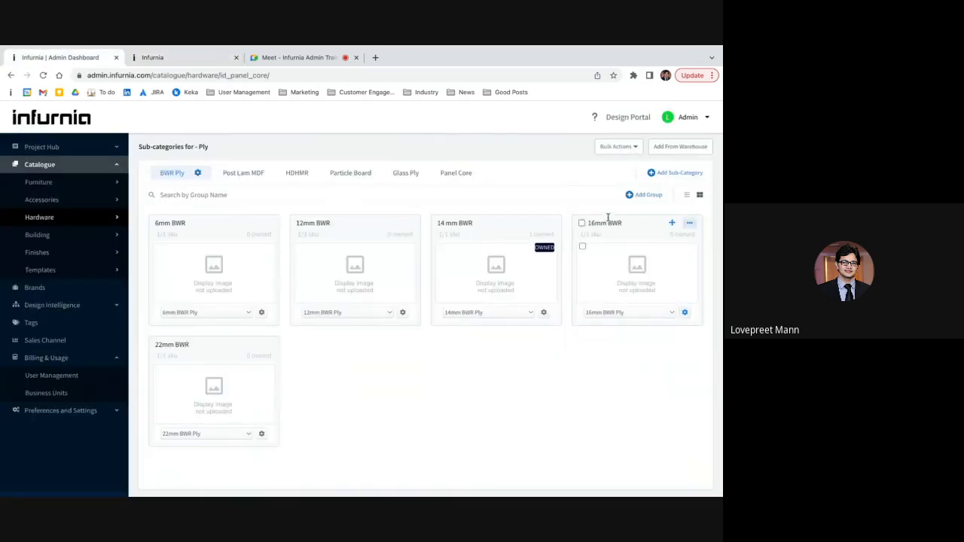
pyautogui.click(682, 147)
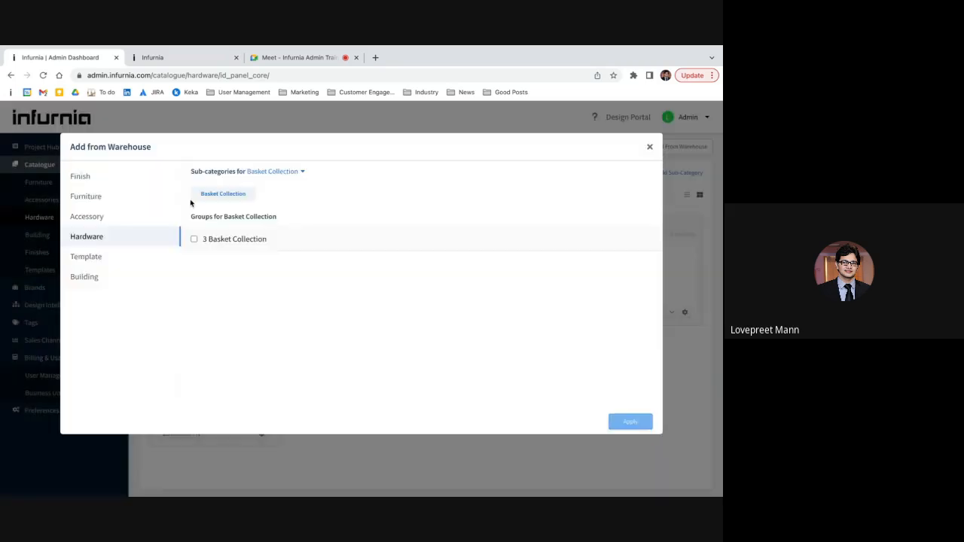
pyautogui.click(87, 198)
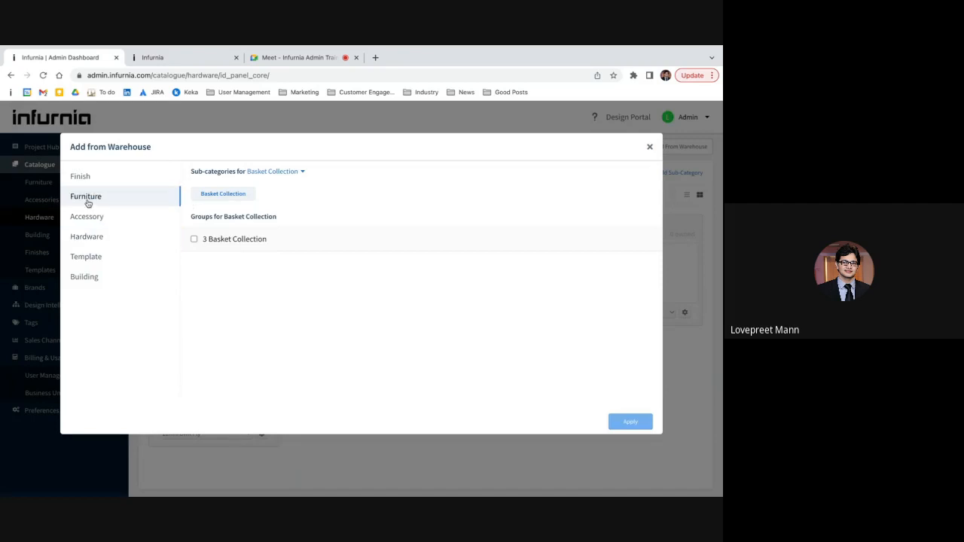
pyautogui.click(265, 171)
pyautogui.scroll(-3, 275, 258)
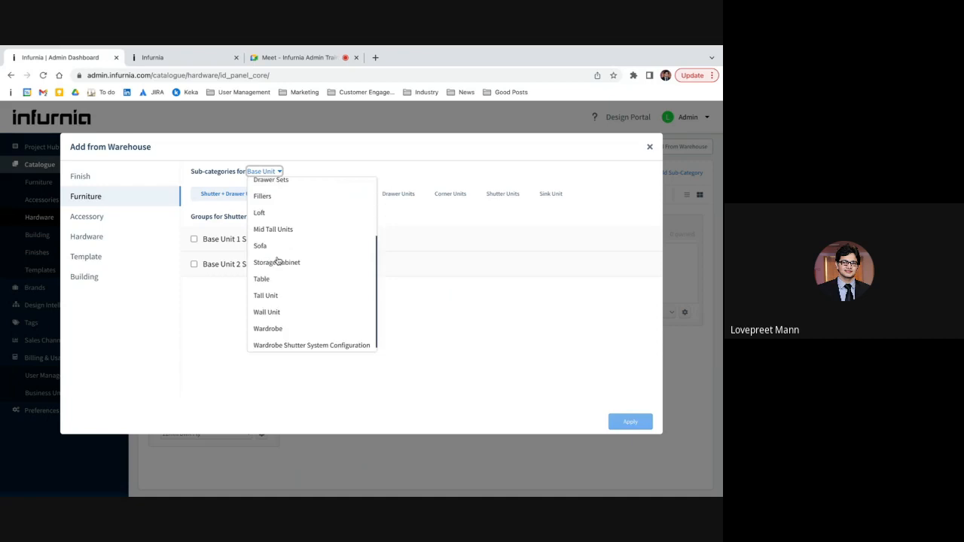
pyautogui.scroll(3, 276, 259)
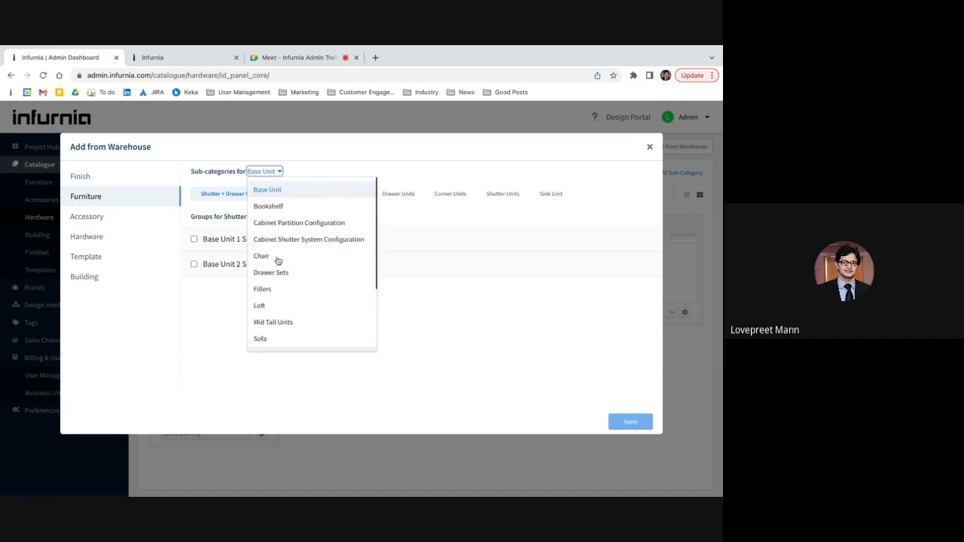
pyautogui.click(106, 237)
pyautogui.click(279, 172)
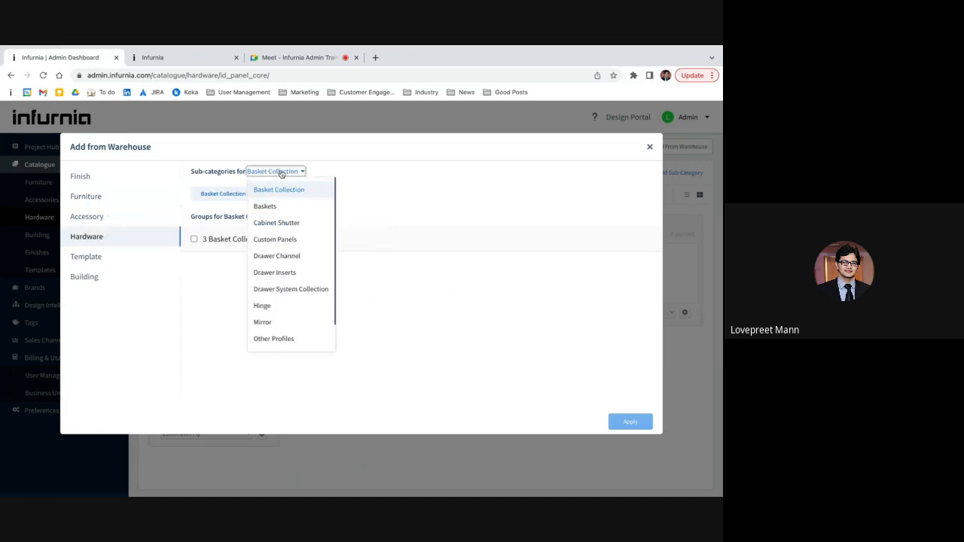
pyautogui.scroll(-1, 279, 249)
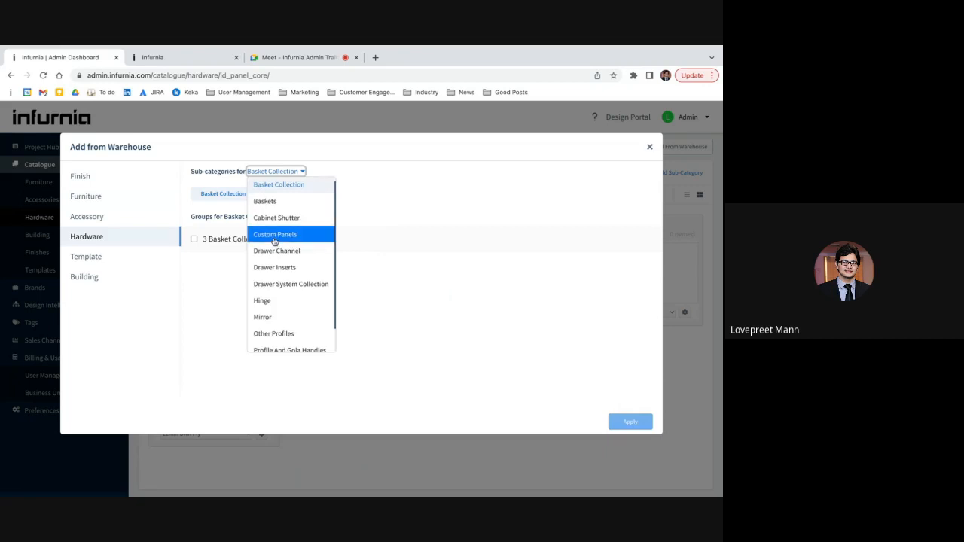
pyautogui.click(274, 236)
# Add the Wall Unit and Base Unit groups of both the vertical and horizontal custom panels to the inventory
pyautogui.click(195, 239)
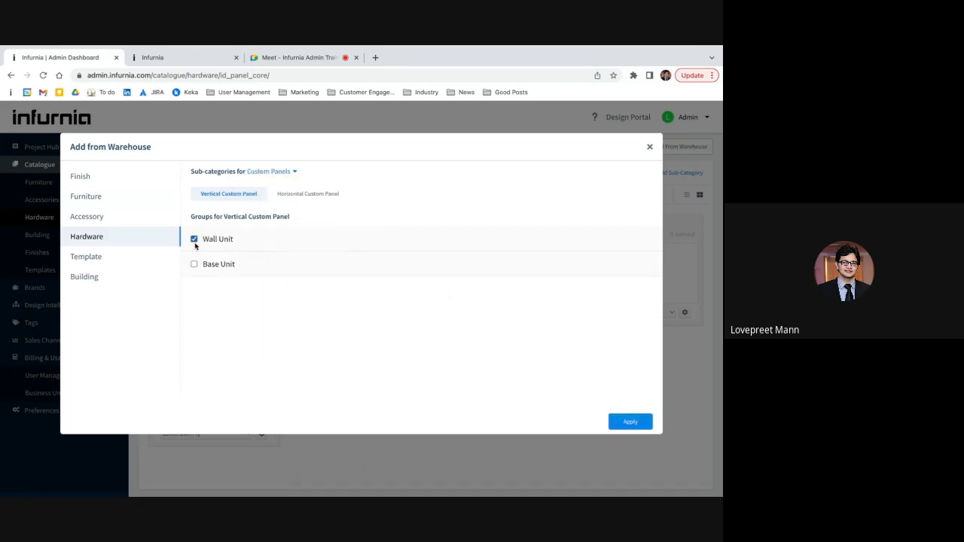
pyautogui.click(195, 264)
pyautogui.click(306, 194)
pyautogui.click(194, 239)
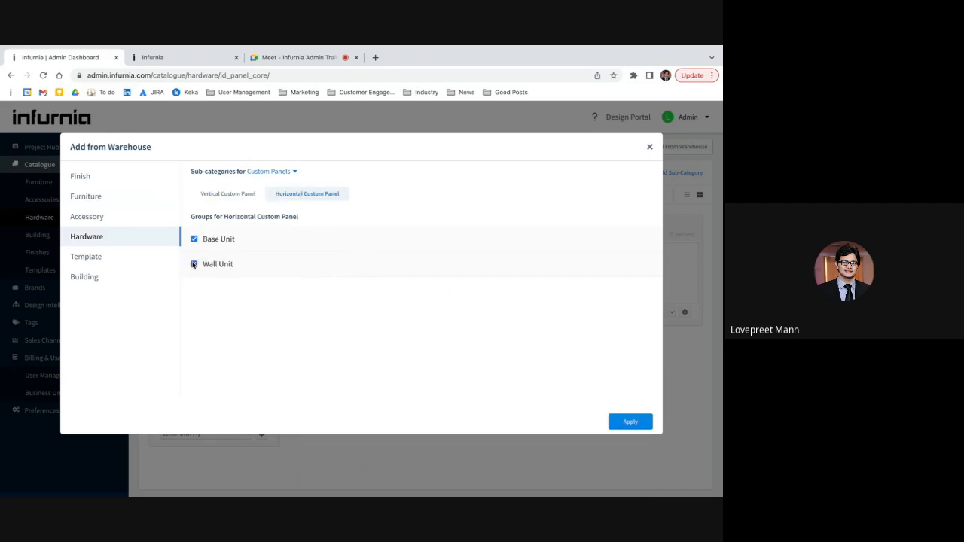
pyautogui.click(194, 264)
pyautogui.click(624, 421)
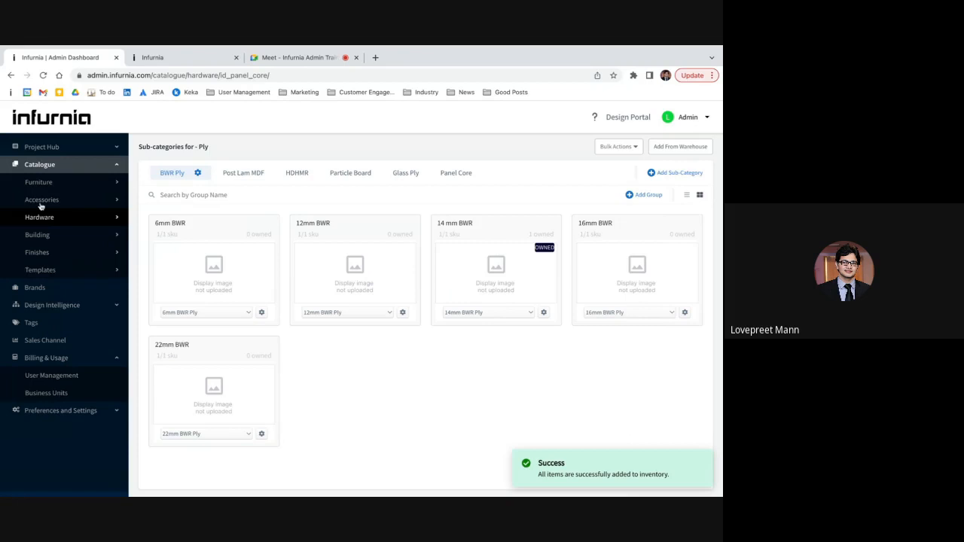
# Open the Custom Panels category in the hardware catalogue to check its groups
pyautogui.click(39, 218)
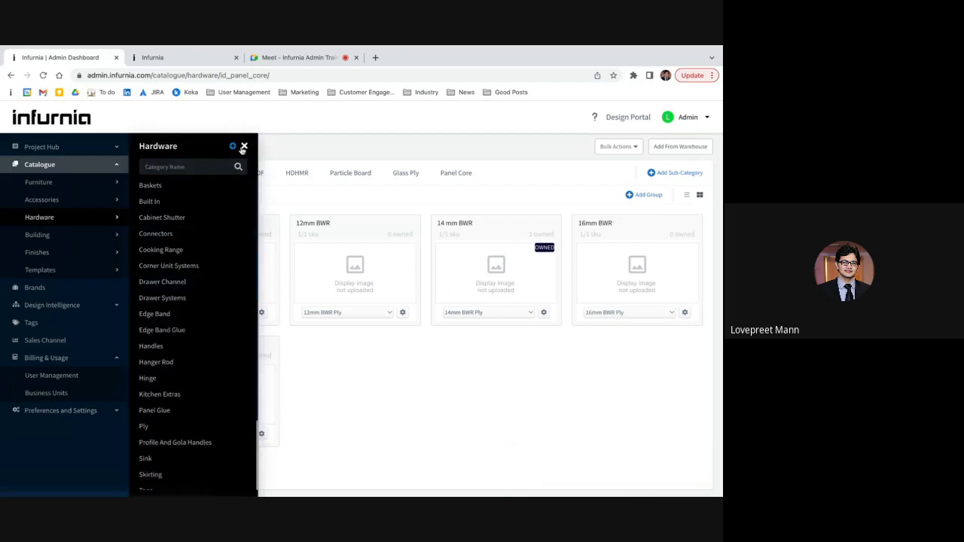
pyautogui.click(45, 217)
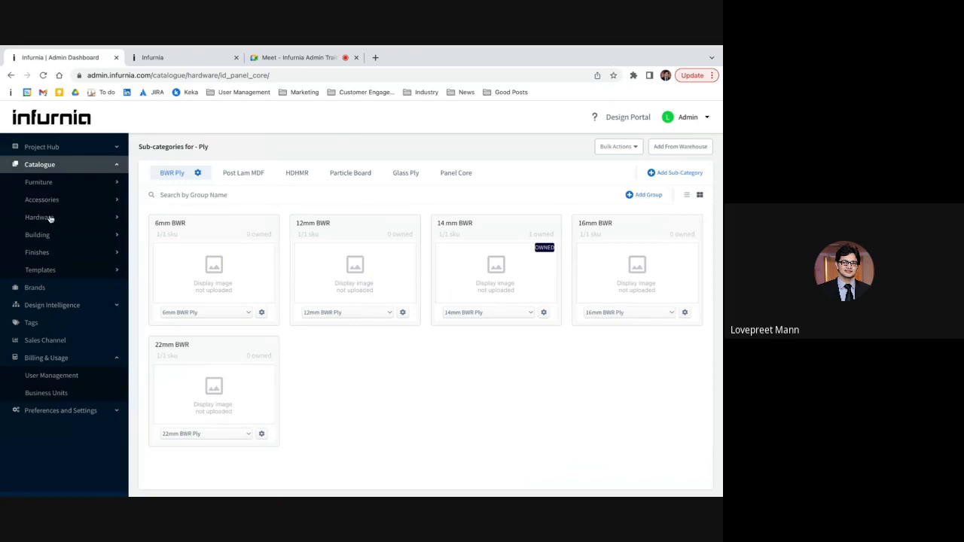
pyautogui.click(50, 218)
pyautogui.click(164, 283)
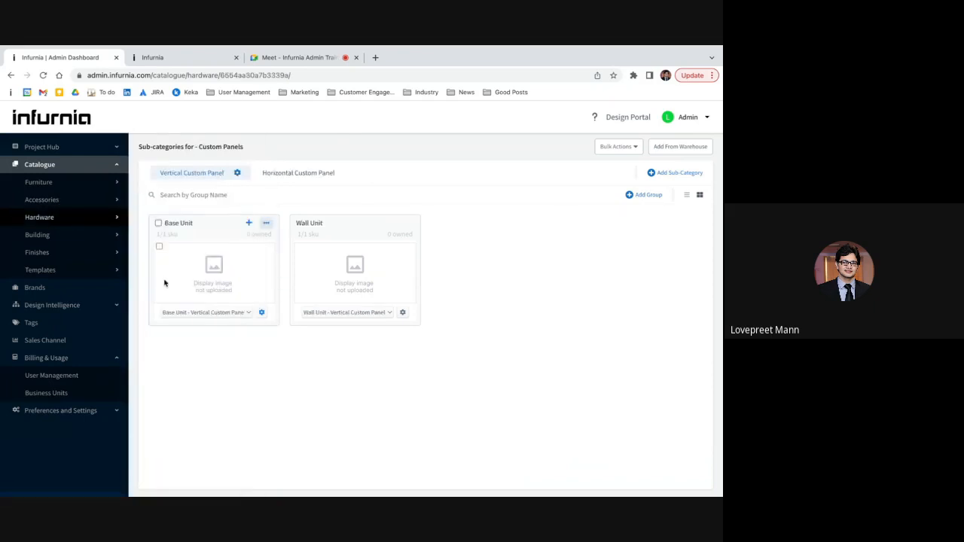
# Switch back to the Infurnia design tab, reset the cabinet design and inspect the cabinet's left side panel
pyautogui.click(208, 60)
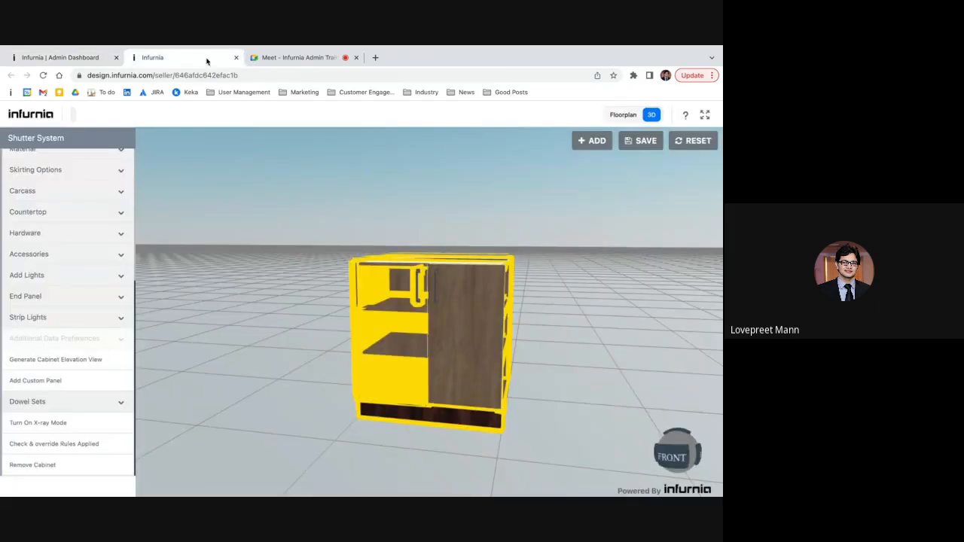
pyautogui.click(689, 141)
pyautogui.click(389, 225)
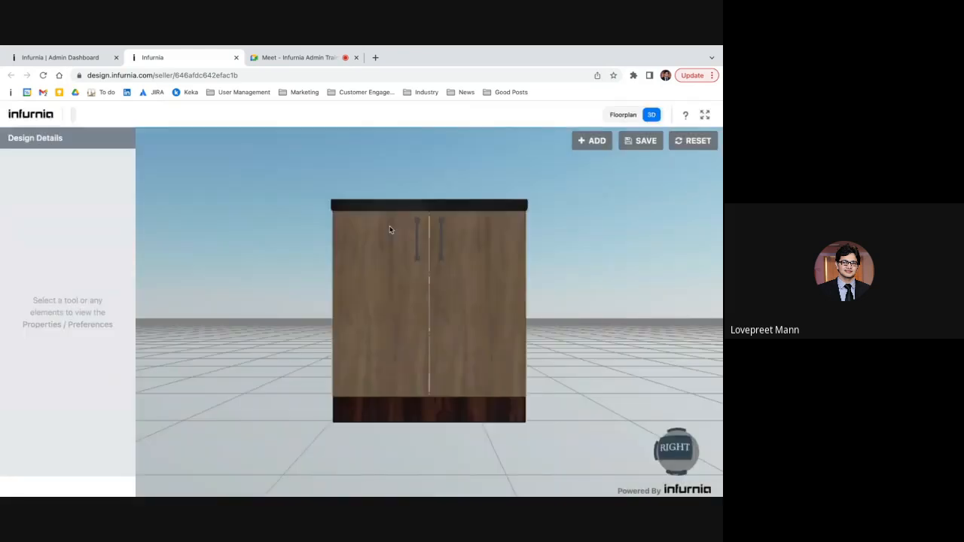
pyautogui.moveTo(298, 287); pyautogui.dragTo(435, 319)
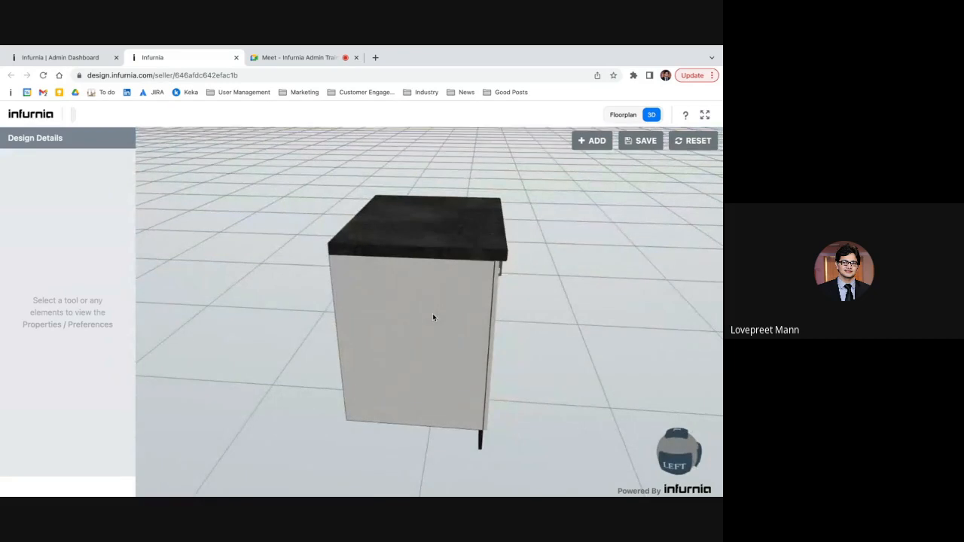
pyautogui.click(433, 317)
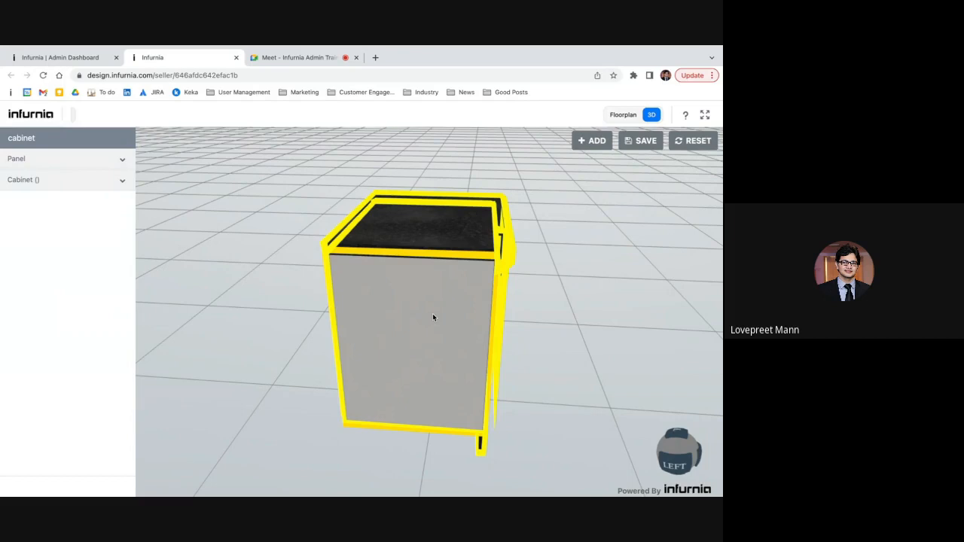
pyautogui.click(324, 348)
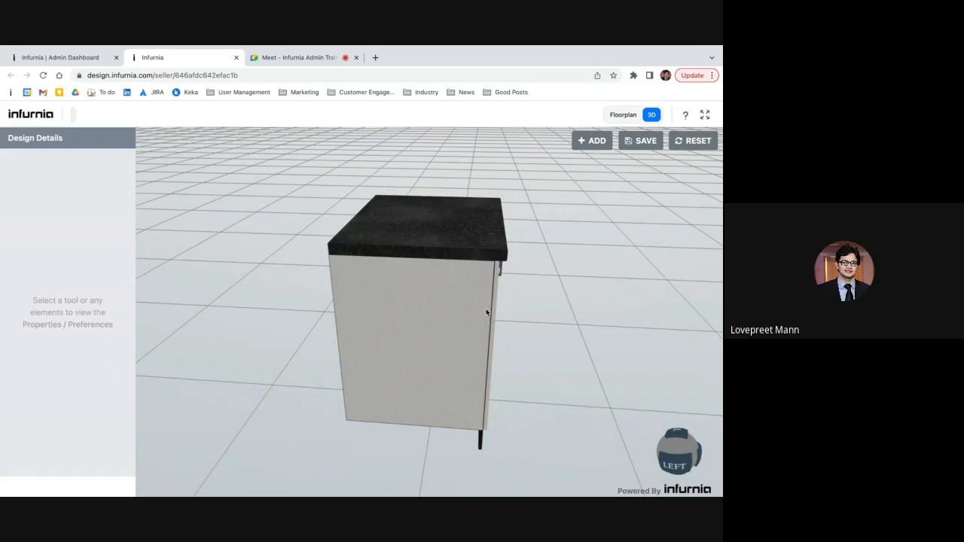
# Add a Base Unit vertical custom panel to the cabinet
pyautogui.moveTo(494, 284); pyautogui.dragTo(424, 306)
pyautogui.click(421, 307)
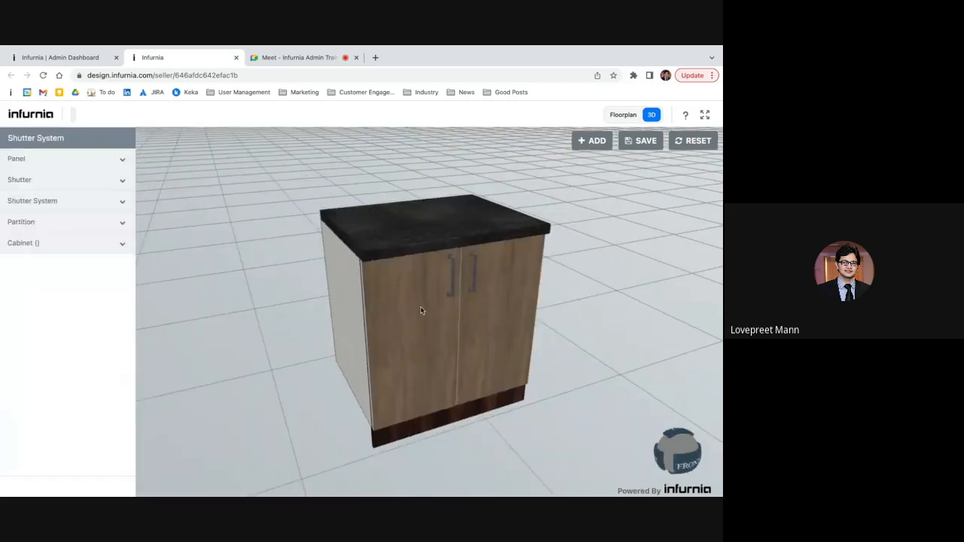
pyautogui.click(45, 250)
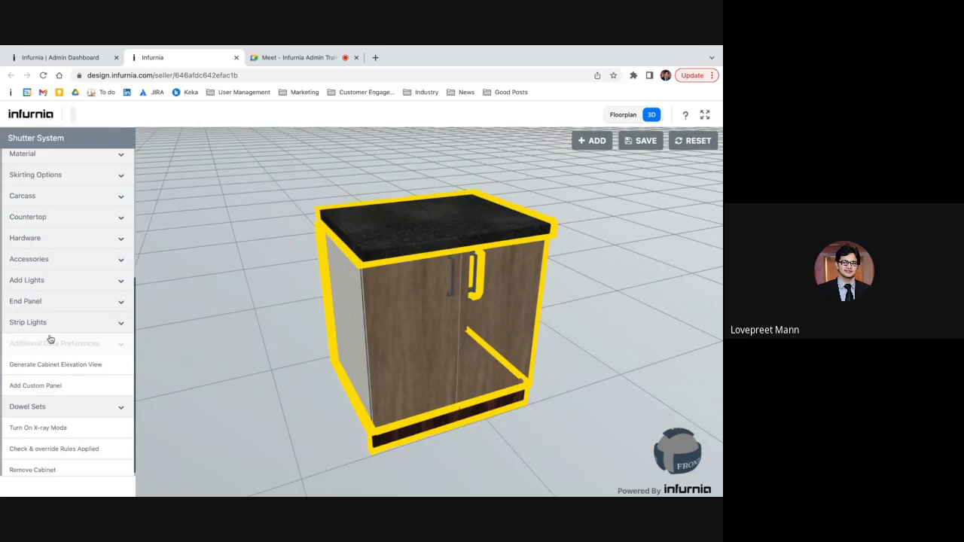
pyautogui.click(48, 386)
pyautogui.click(125, 398)
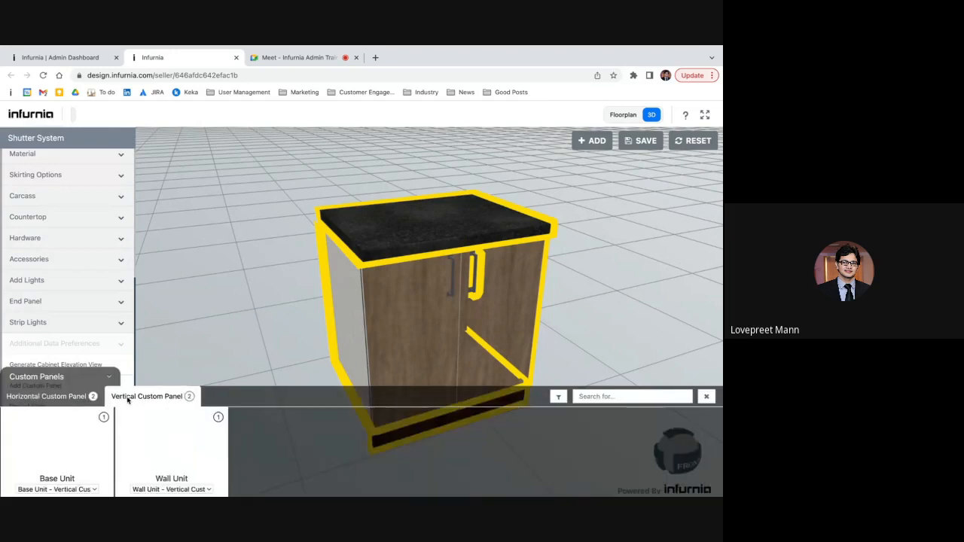
pyautogui.click(60, 489)
pyautogui.click(60, 486)
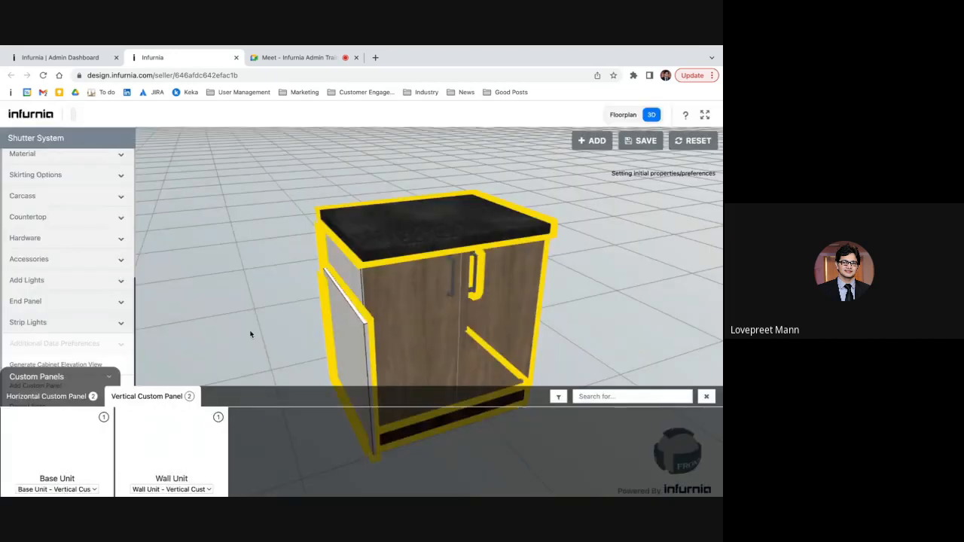
# Close the custom panel inventory and move the vertical custom panel slightly toward the back along the cabinet's left side
pyautogui.click(251, 334)
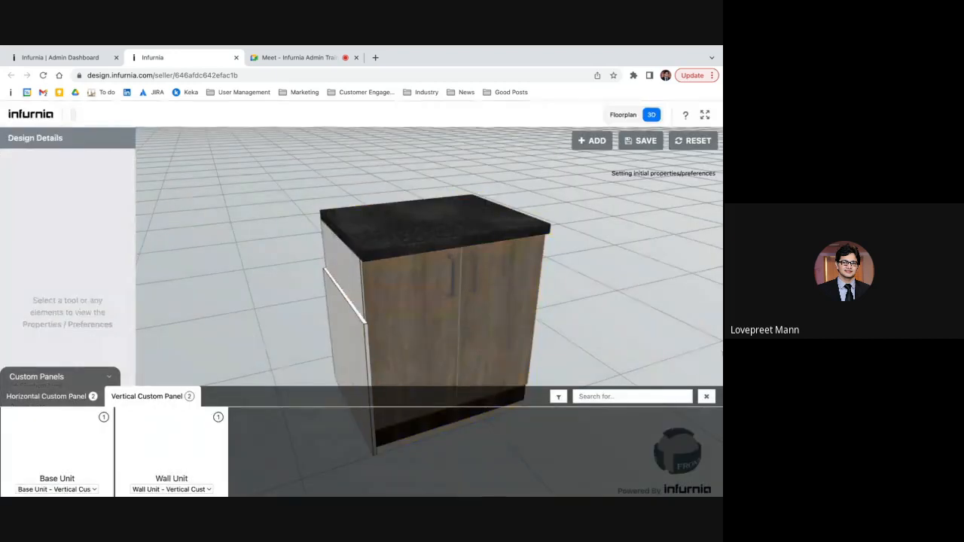
pyautogui.click(707, 396)
pyautogui.moveTo(599, 380); pyautogui.dragTo(641, 363)
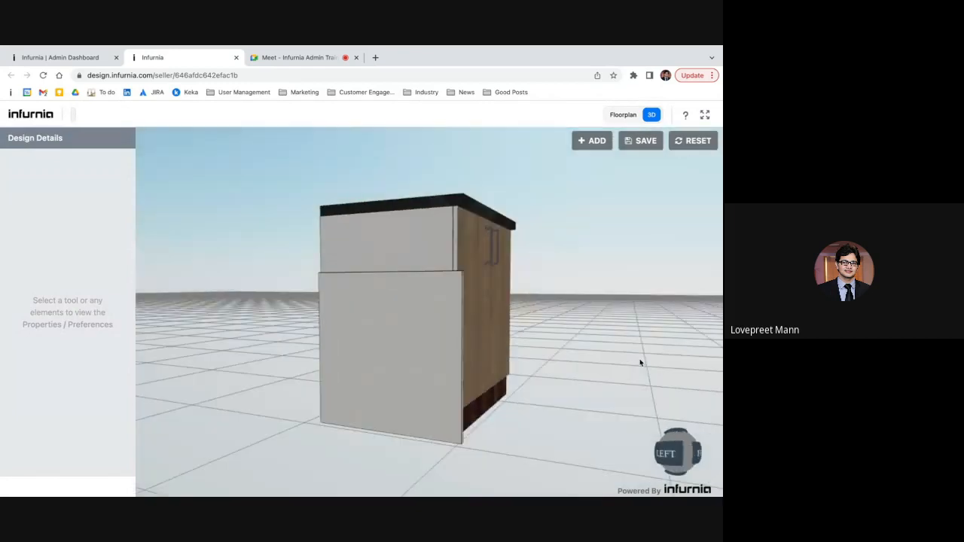
pyautogui.click(405, 319)
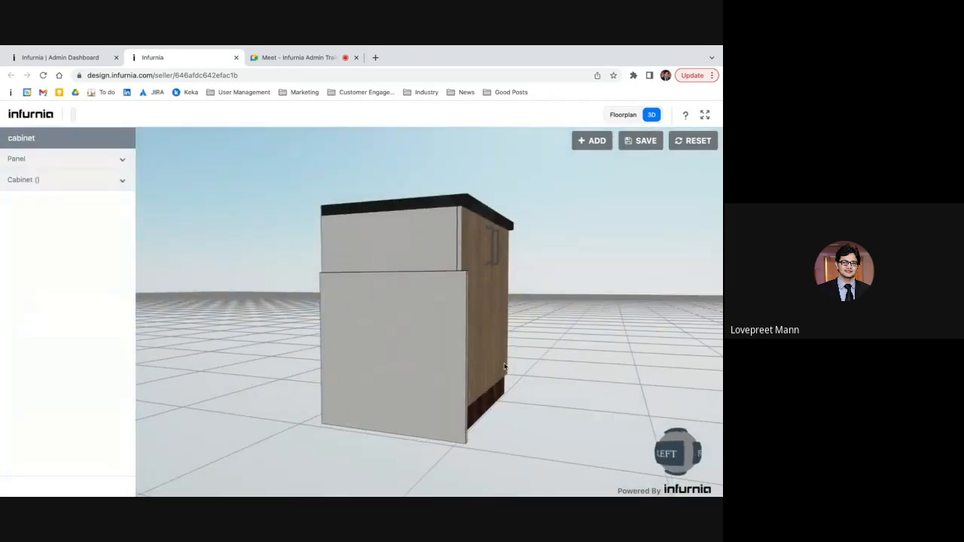
pyautogui.moveTo(557, 369)
pyautogui.mouseDown()
pyautogui.moveTo(472, 365)
pyautogui.moveTo(550, 371)
pyautogui.mouseUp()
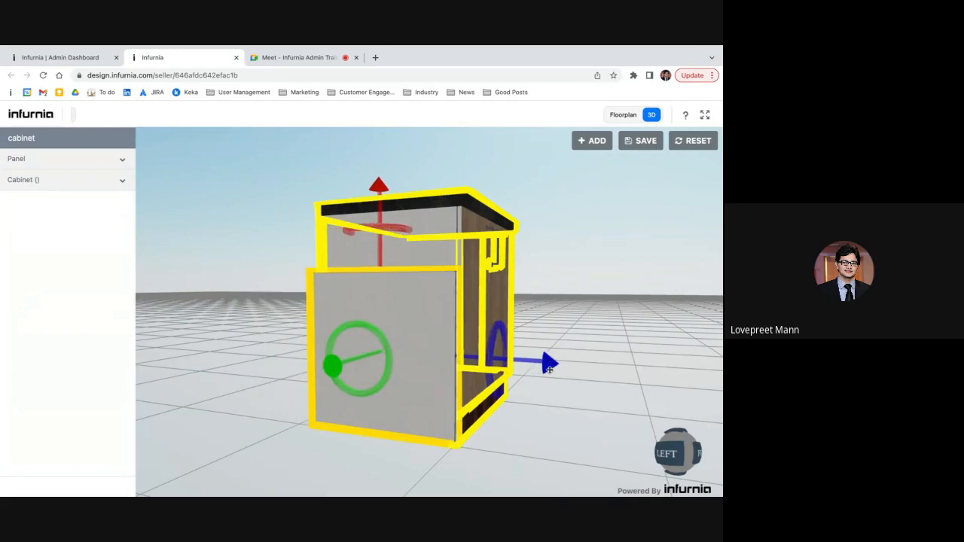
pyautogui.click(626, 364)
pyautogui.moveTo(626, 365); pyautogui.dragTo(471, 419)
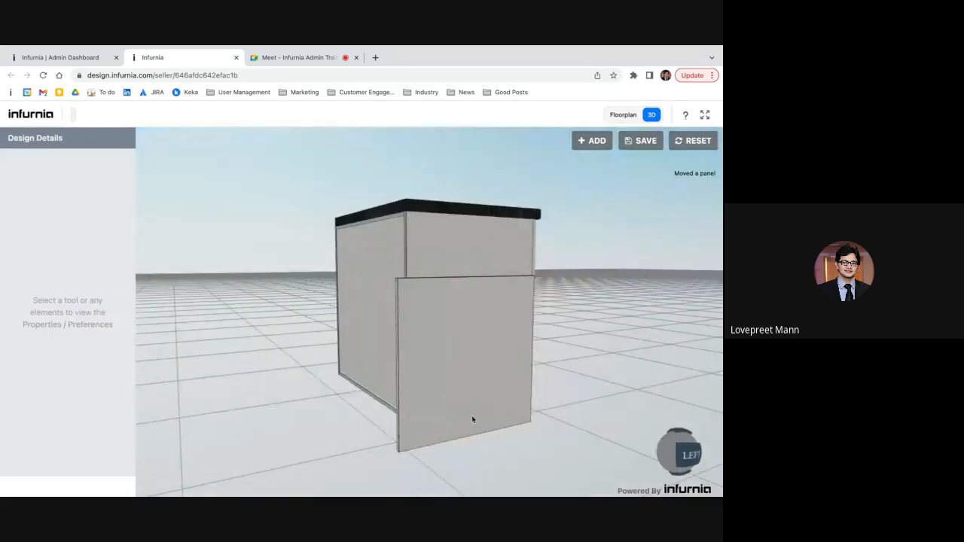
# Set the vertical custom panel's width to 600 and depth to 720 and apply the changes
pyautogui.click(400, 440)
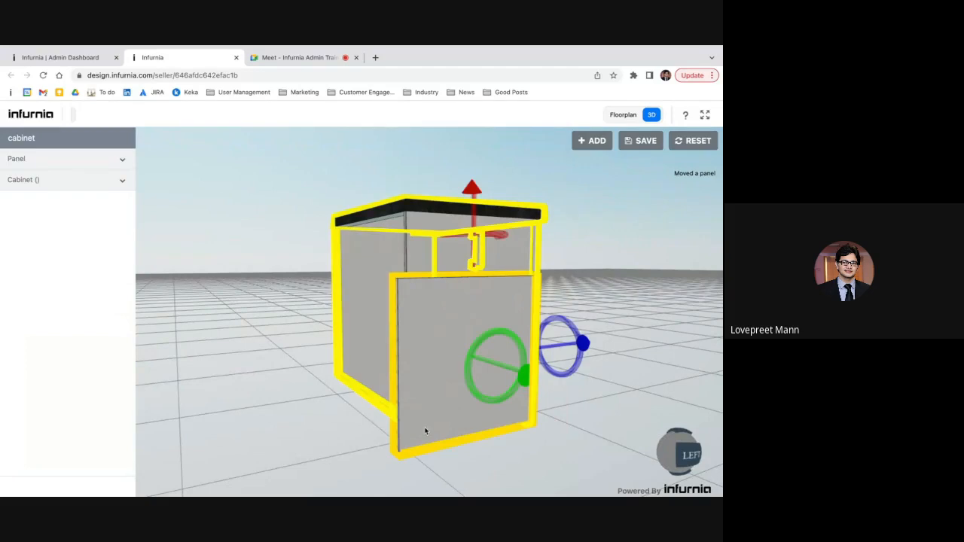
pyautogui.moveTo(336, 445); pyautogui.dragTo(425, 462)
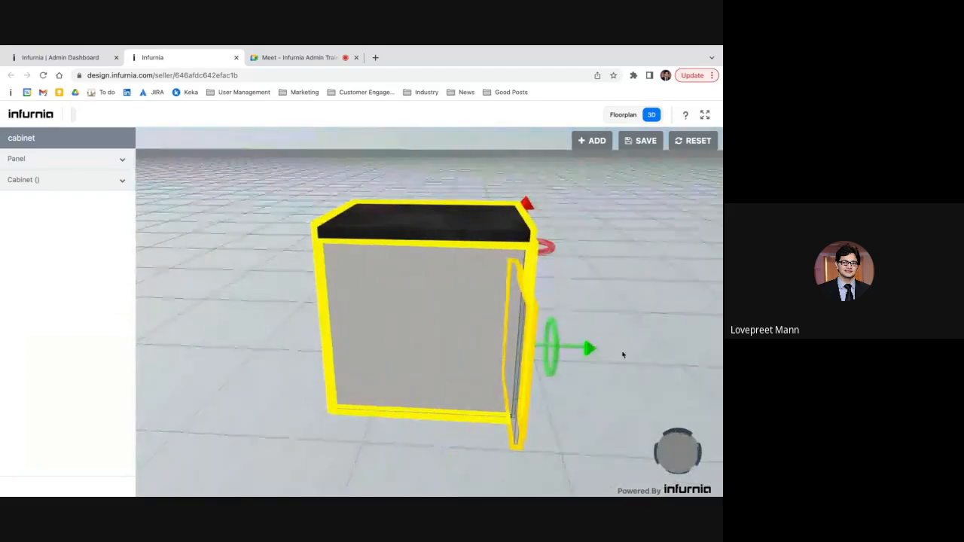
pyautogui.moveTo(623, 354); pyautogui.dragTo(560, 368)
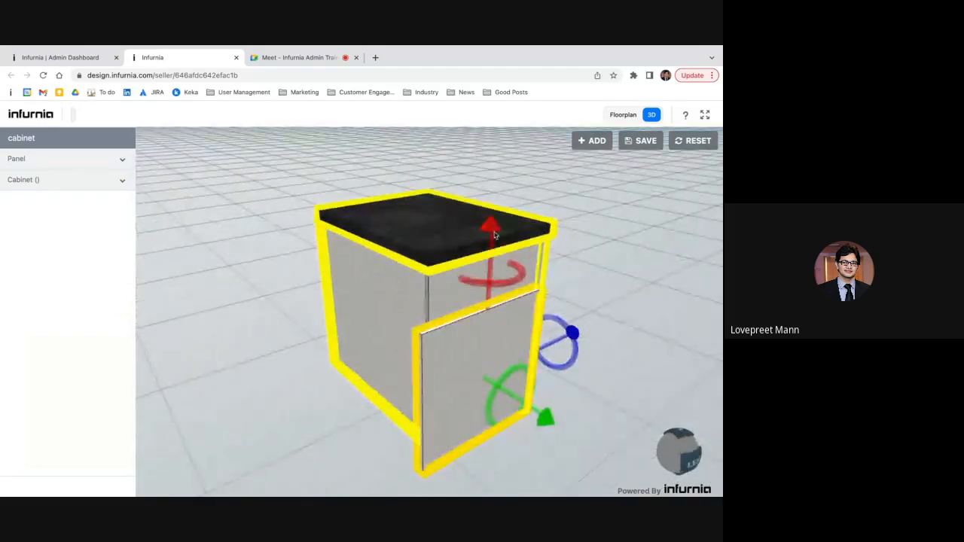
pyautogui.click(44, 159)
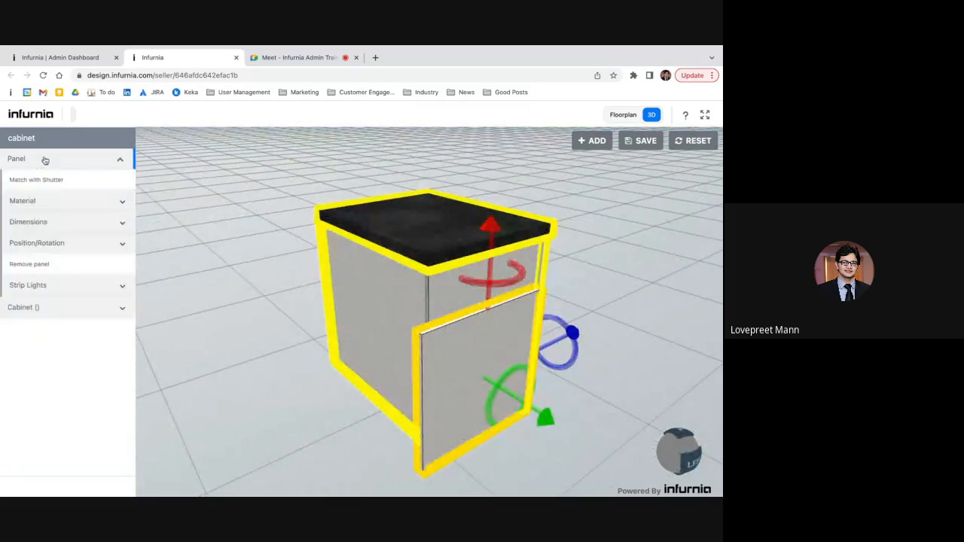
pyautogui.click(57, 222)
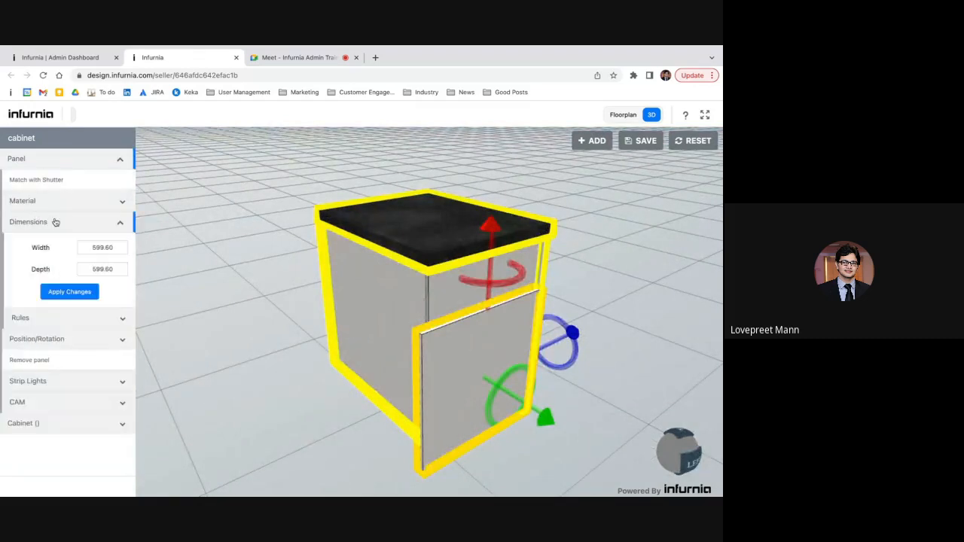
pyautogui.doubleClick(100, 245)
pyautogui.doubleClick(109, 273)
pyautogui.write('720')
pyautogui.doubleClick(113, 248)
pyautogui.write('600')
pyautogui.click(85, 293)
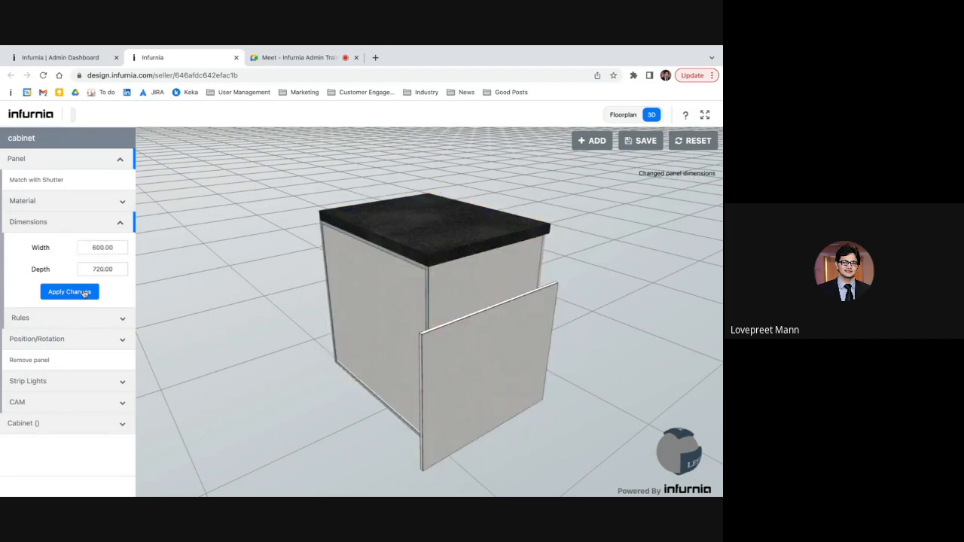
# Swap the vertical custom panel's dimensions to width 720 and depth 600 and apply the changes
pyautogui.moveTo(613, 345); pyautogui.dragTo(434, 347)
pyautogui.click(434, 348)
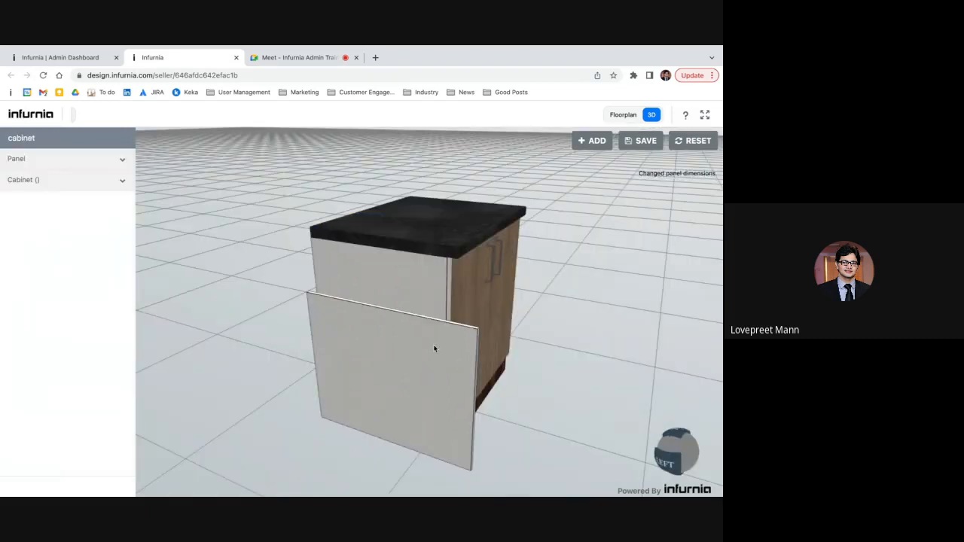
pyautogui.click(473, 476)
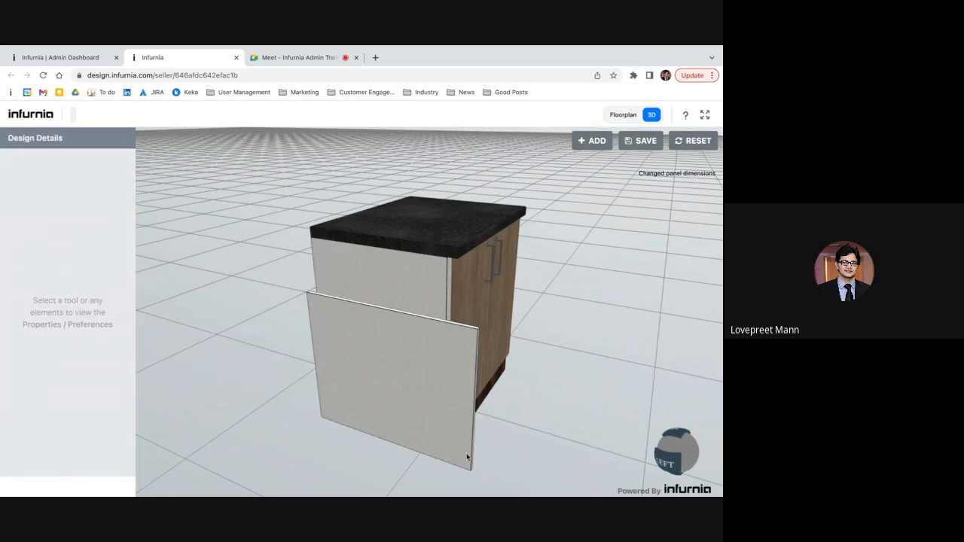
pyautogui.click(467, 457)
pyautogui.click(81, 159)
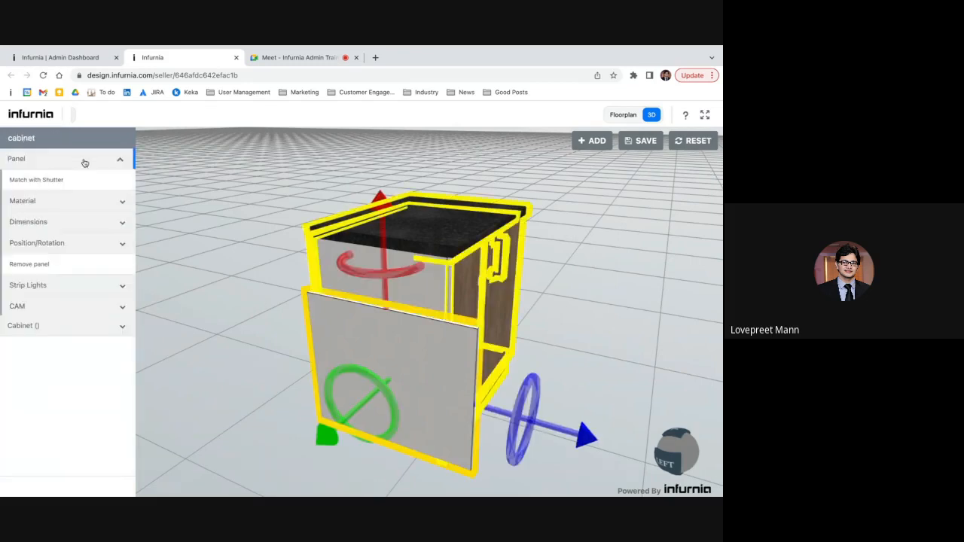
pyautogui.click(89, 222)
pyautogui.doubleClick(124, 247)
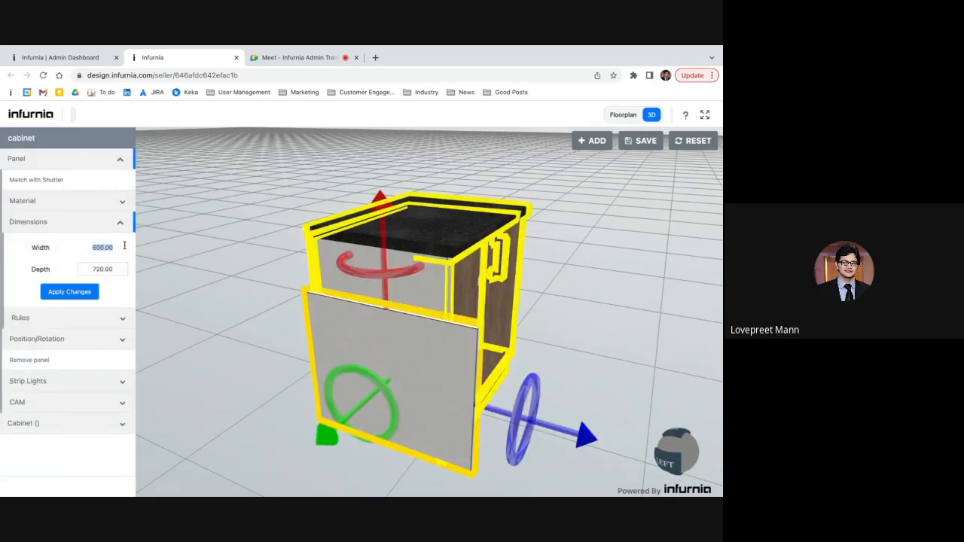
pyautogui.write('720')
pyautogui.press('Tab')
pyautogui.write('600')
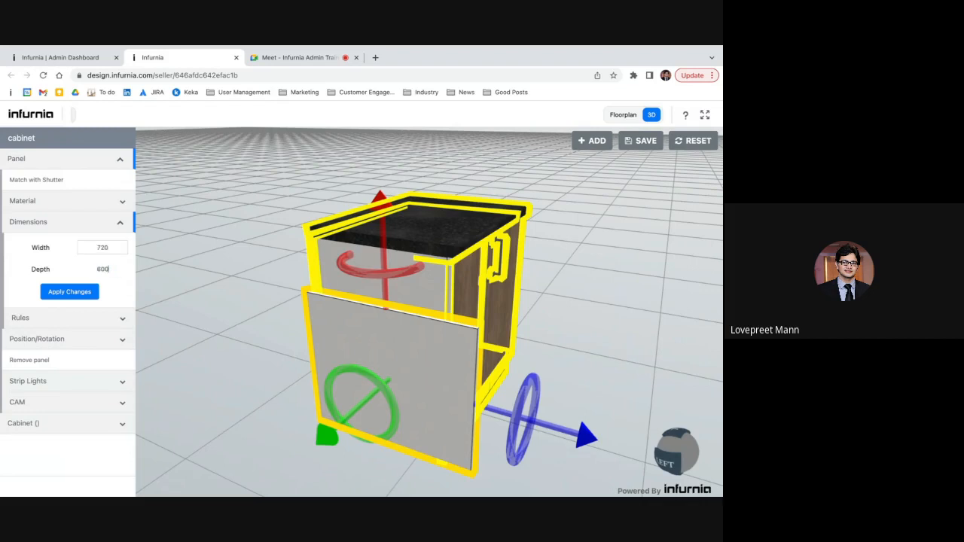
pyautogui.click(85, 293)
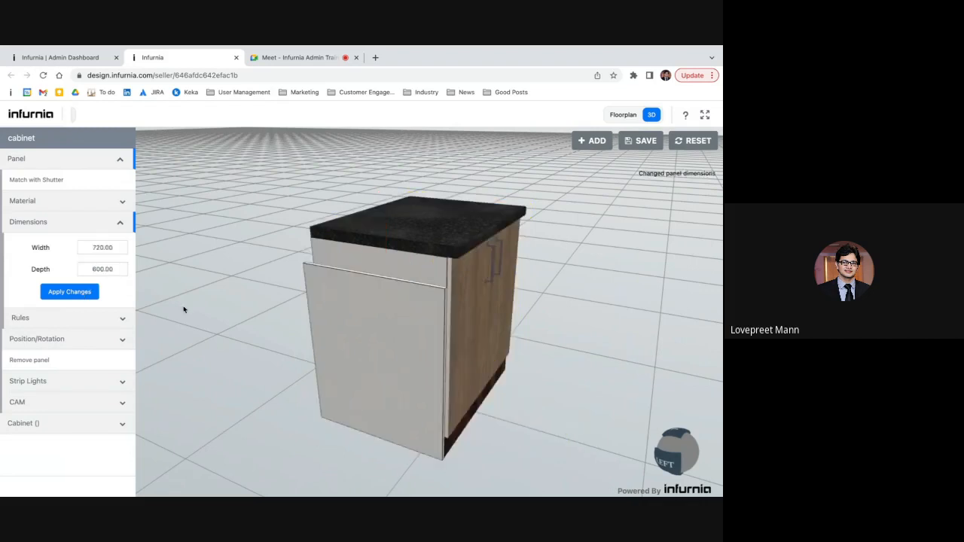
# Raise the vertical custom panel along the vertical axis until it lines up with the carcass side
pyautogui.click(345, 367)
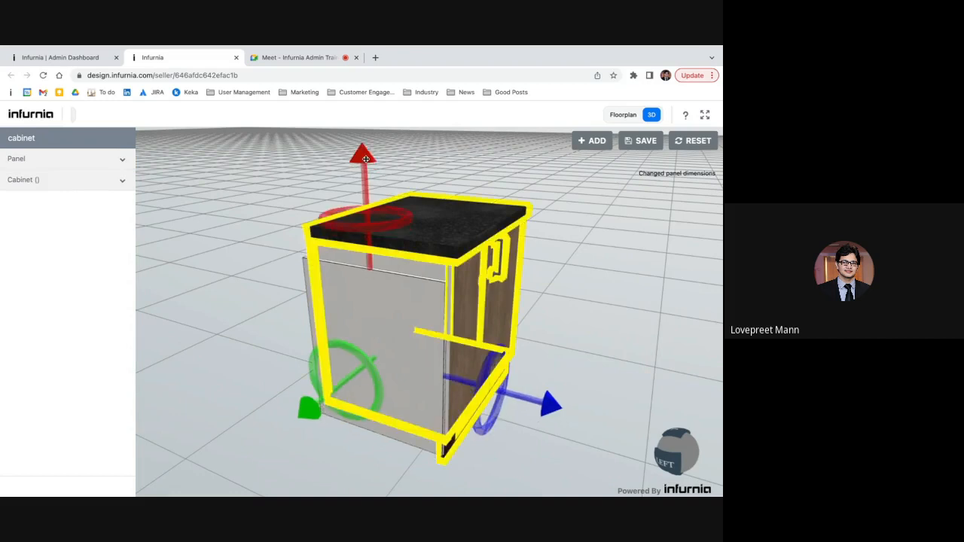
pyautogui.moveTo(366, 167); pyautogui.dragTo(366, 147)
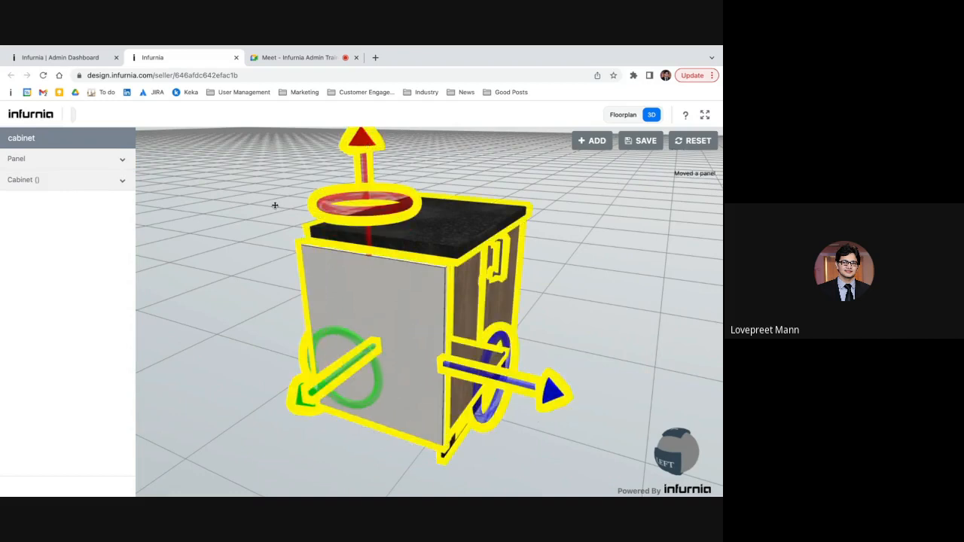
pyautogui.moveTo(273, 206); pyautogui.dragTo(258, 224)
pyautogui.click(213, 208)
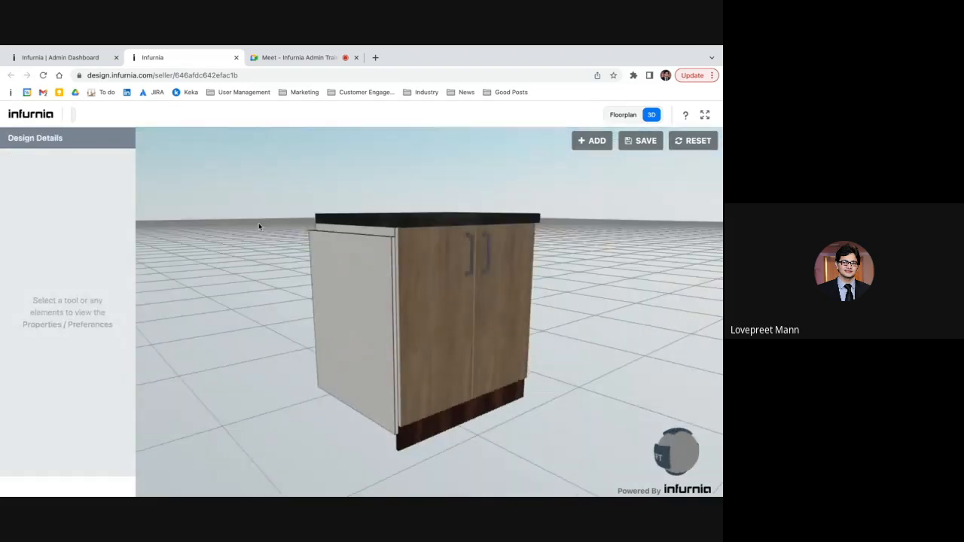
# Apply a Front Shift of 100 to the vertical custom panel
pyautogui.click(351, 287)
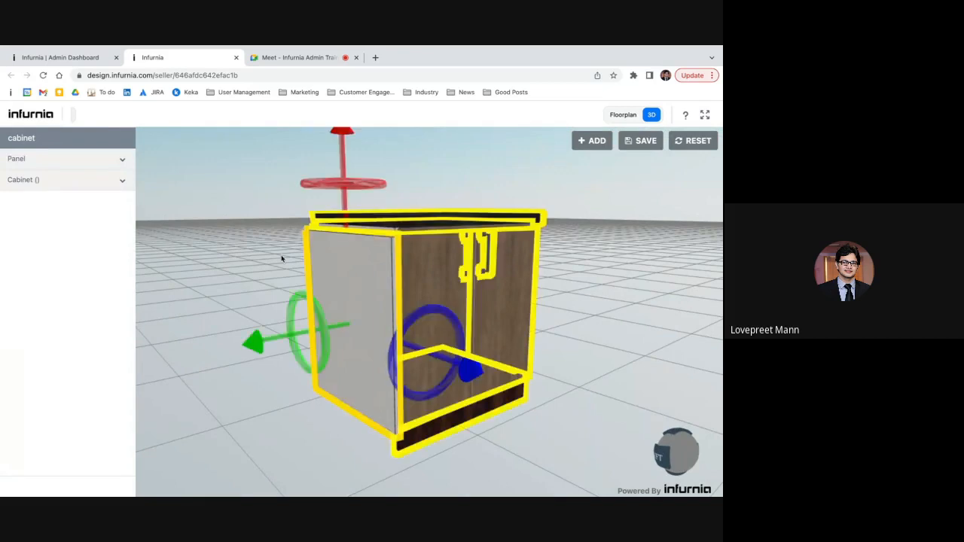
pyautogui.scroll(-3, 306, 211)
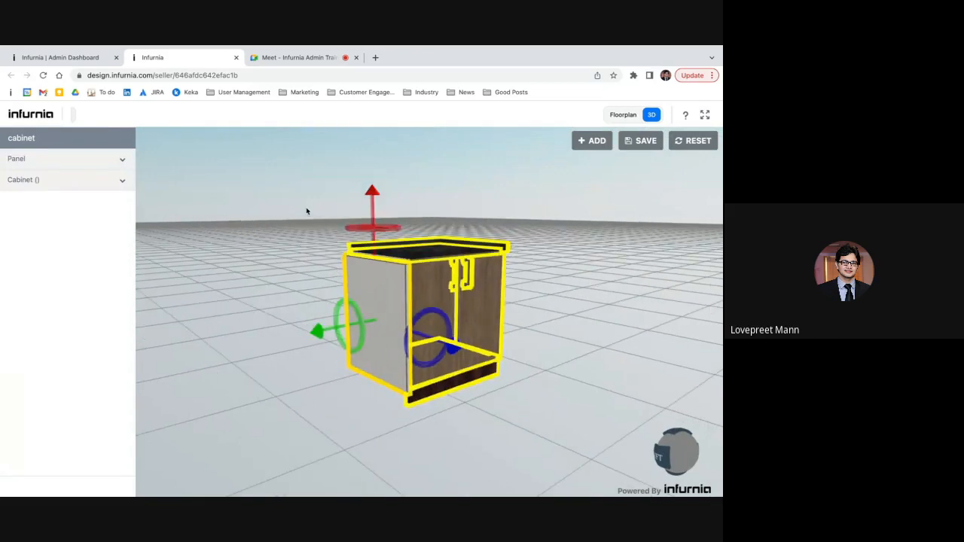
pyautogui.moveTo(375, 195); pyautogui.dragTo(433, 229)
pyautogui.click(352, 209)
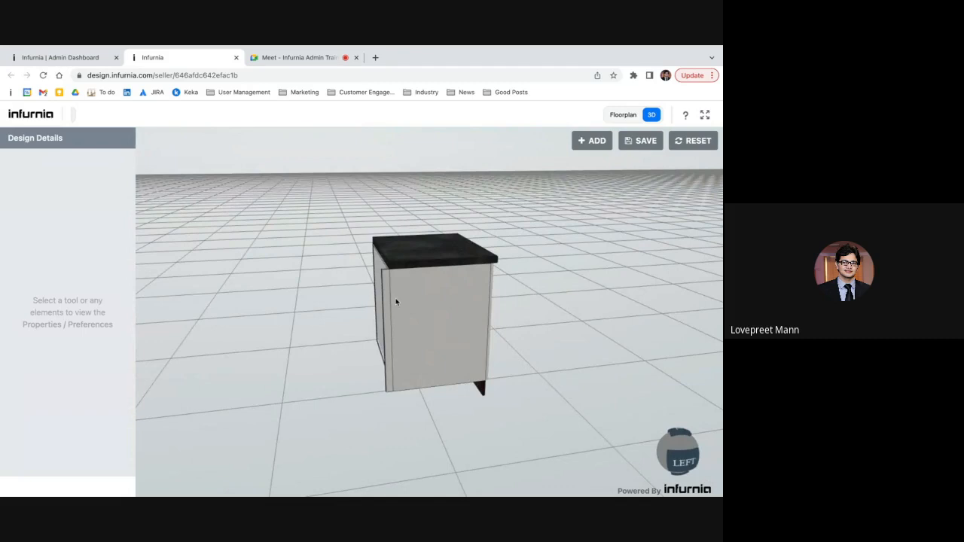
pyautogui.click(387, 374)
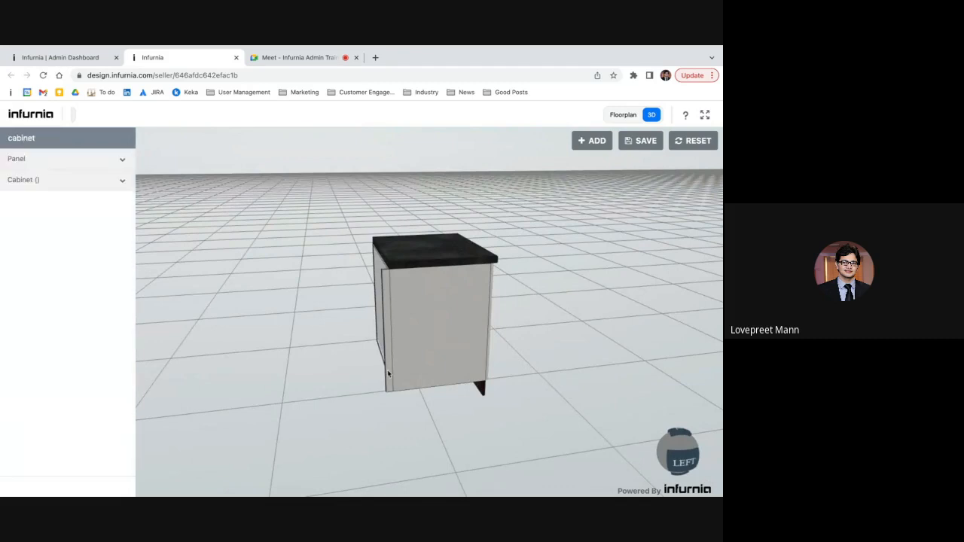
pyautogui.click(27, 160)
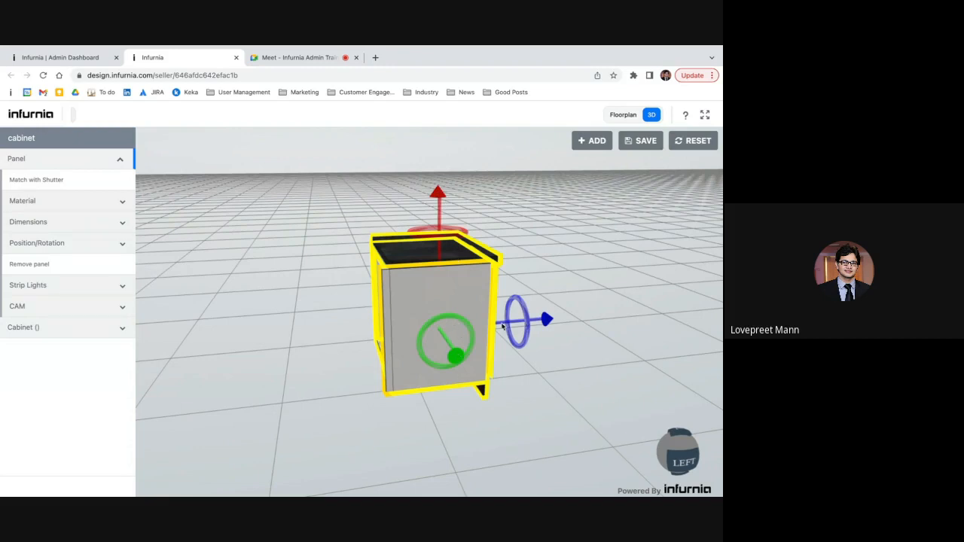
pyautogui.click(99, 249)
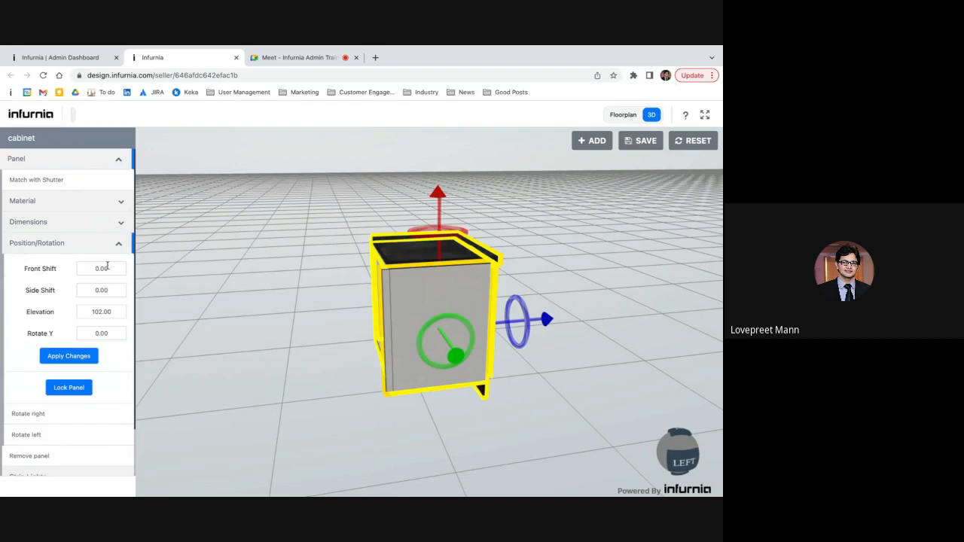
pyautogui.doubleClick(107, 268)
pyautogui.write('100')
pyautogui.click(92, 356)
pyautogui.scroll(-1, 91, 357)
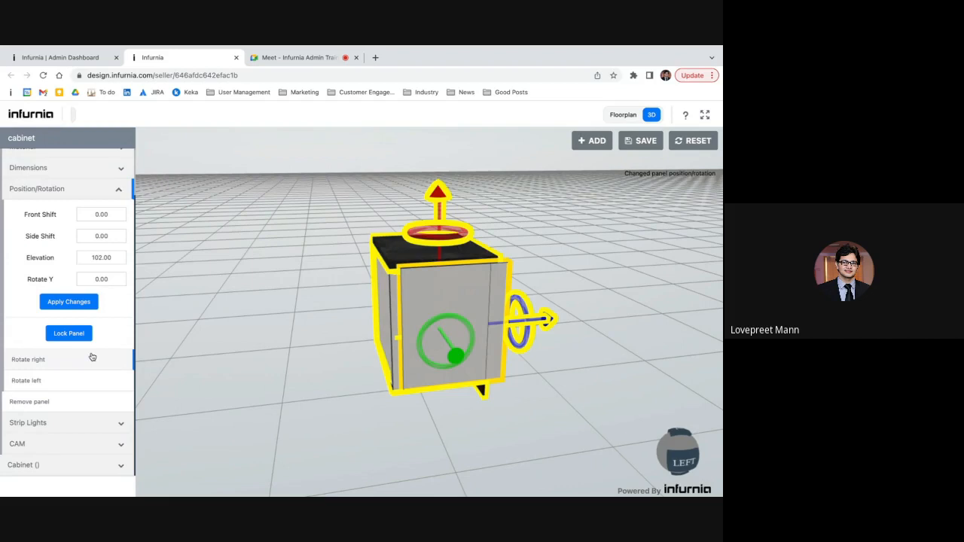
# Apply a Front Shift of -100 to move the vertical custom panel back
pyautogui.doubleClick(107, 214)
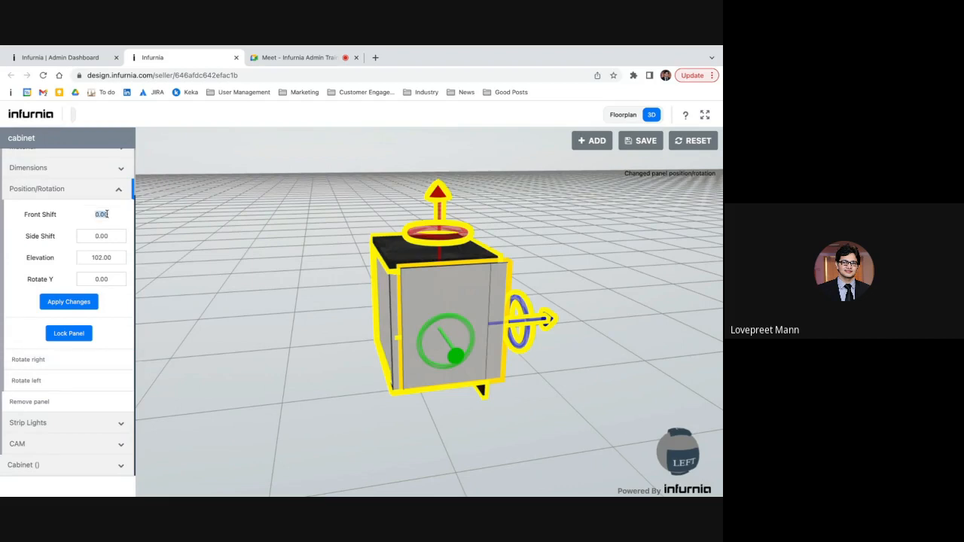
pyautogui.write('-1')
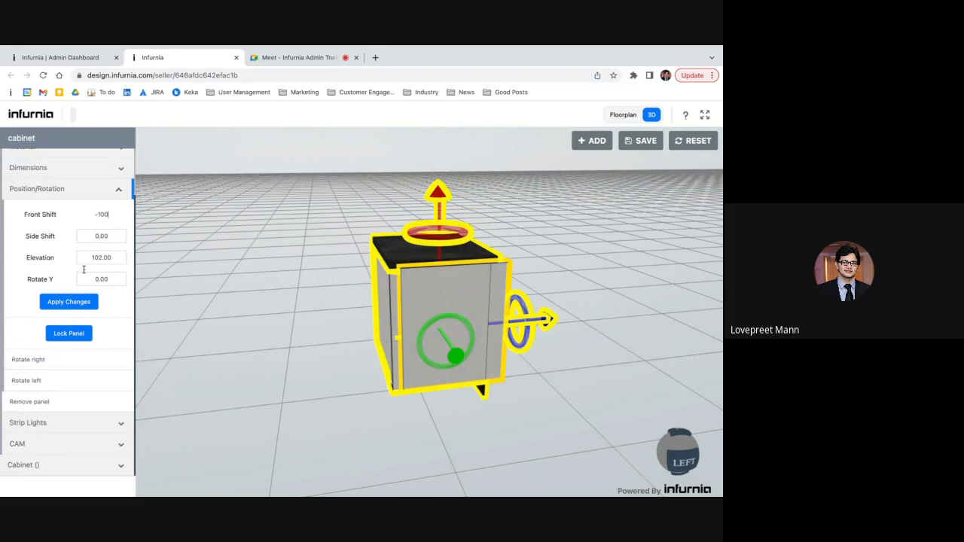
pyautogui.click(72, 301)
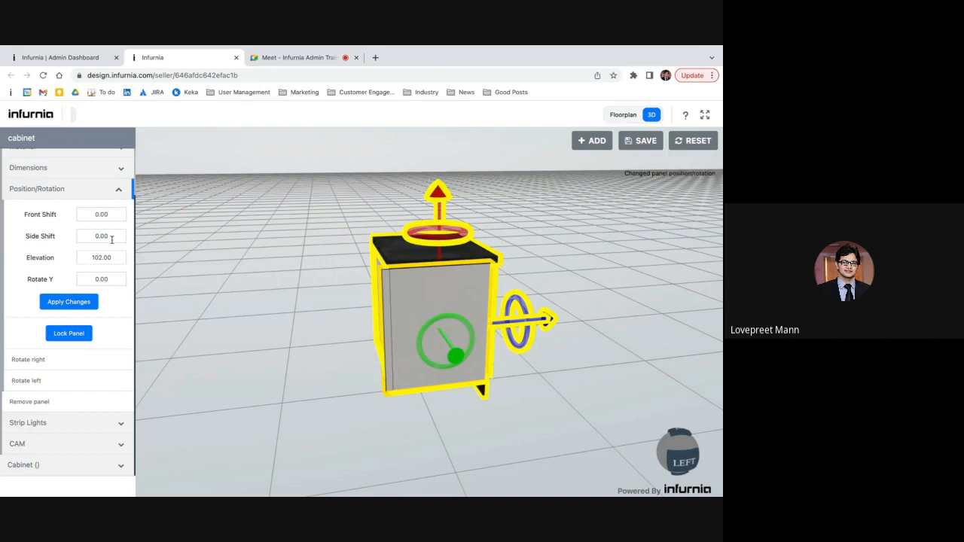
# Apply a Side Shift of -100 to the vertical custom panel and check its offset from the cabinet side
pyautogui.moveTo(705, 340); pyautogui.dragTo(505, 322)
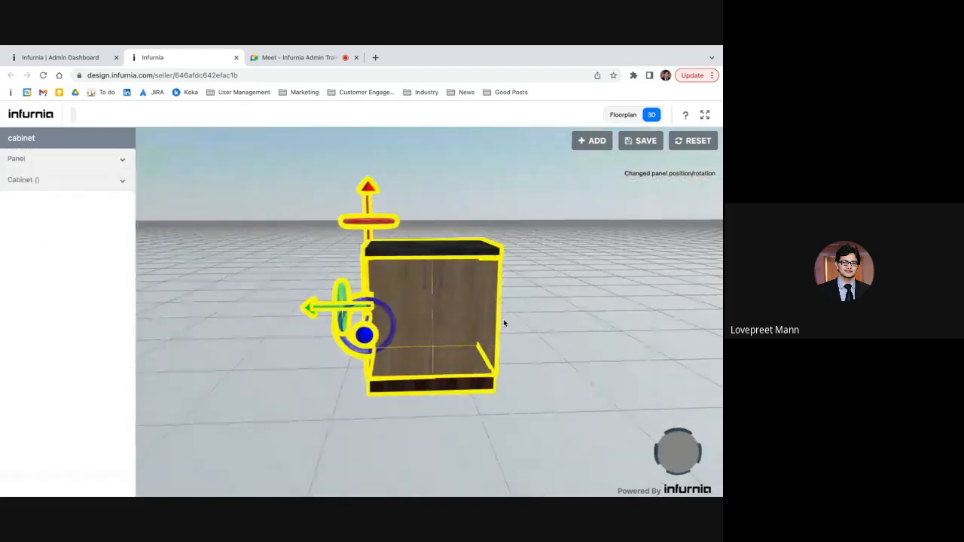
pyautogui.click(82, 163)
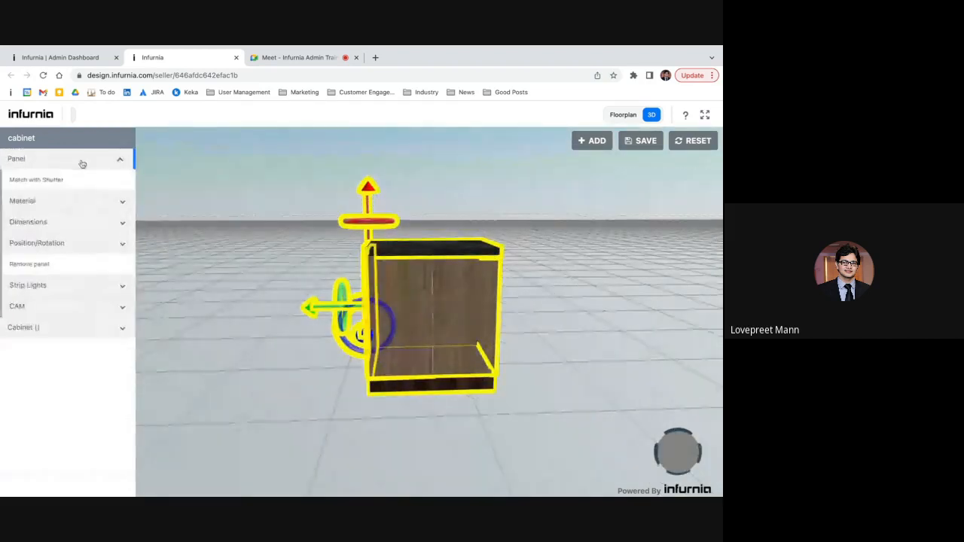
pyautogui.click(80, 249)
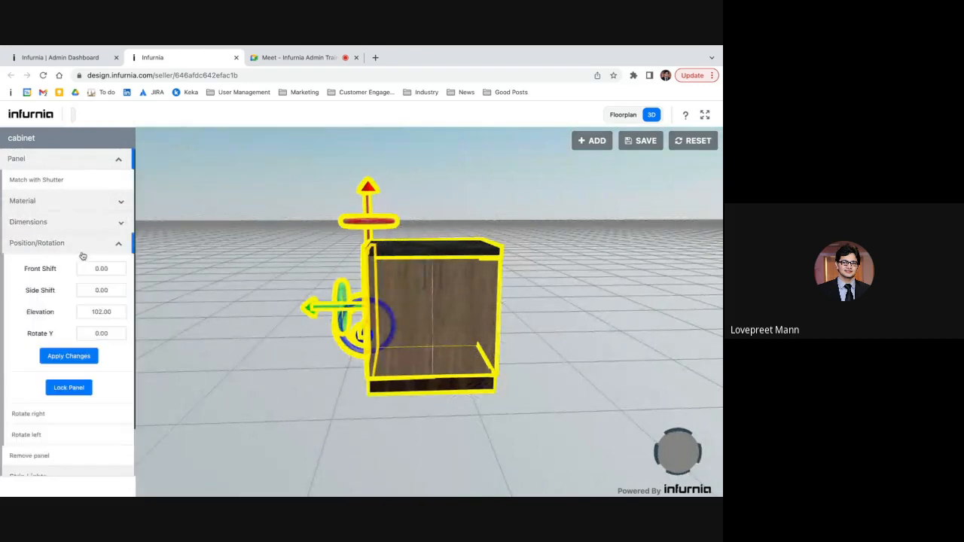
pyautogui.doubleClick(110, 294)
pyautogui.write('-100')
pyautogui.click(81, 356)
pyautogui.scroll(-1, 80, 359)
pyautogui.moveTo(287, 346); pyautogui.dragTo(318, 348)
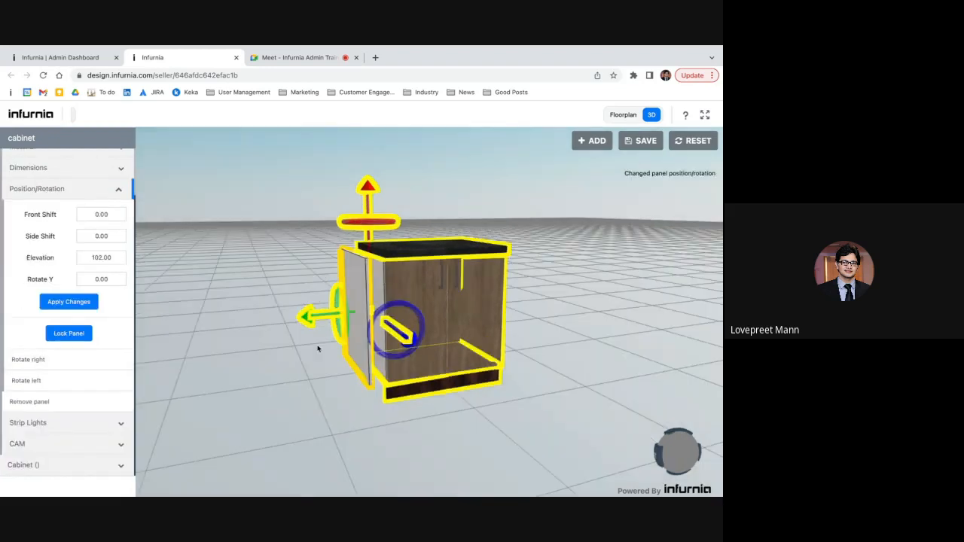
pyautogui.click(318, 349)
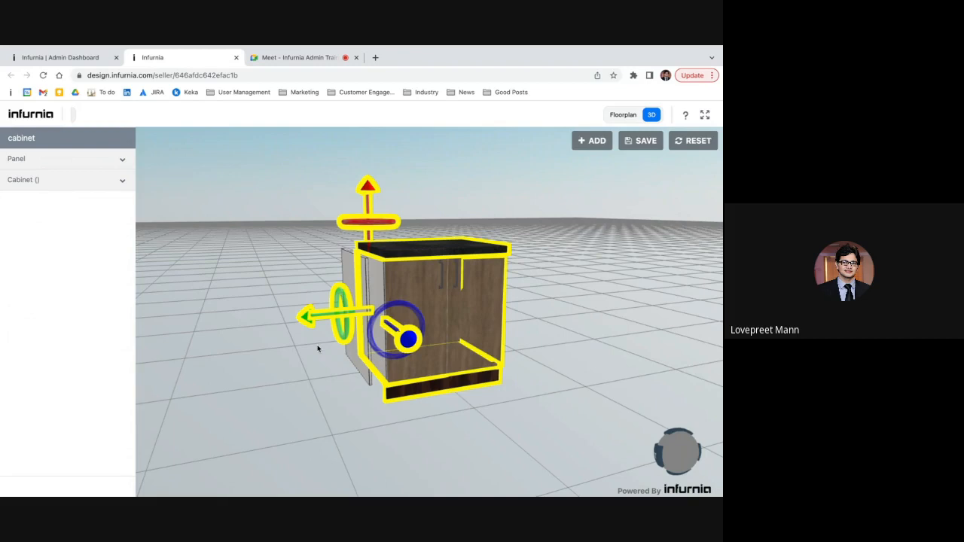
# Examine the dimensions and sizing rules of the vertical custom panel beside the cabinet
pyautogui.moveTo(290, 363); pyautogui.dragTo(361, 386)
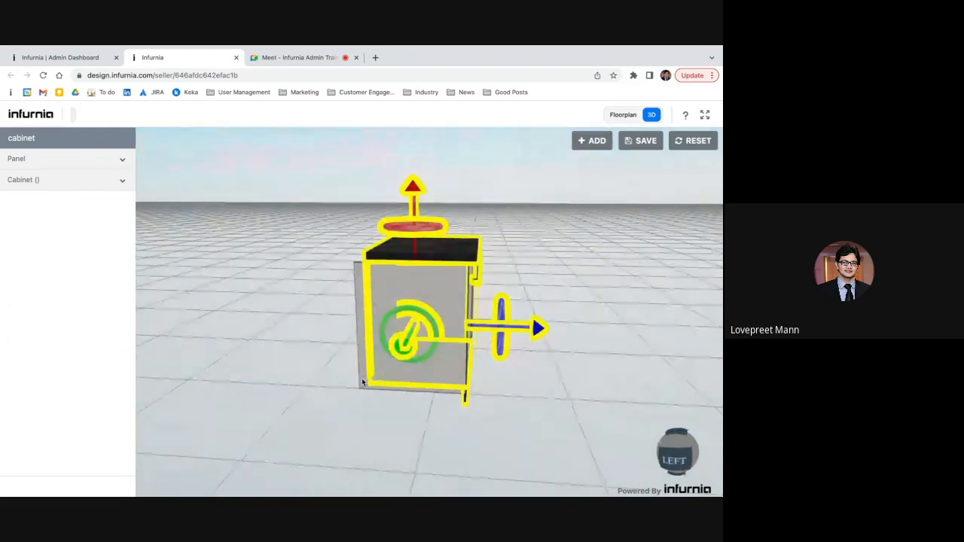
pyautogui.click(44, 161)
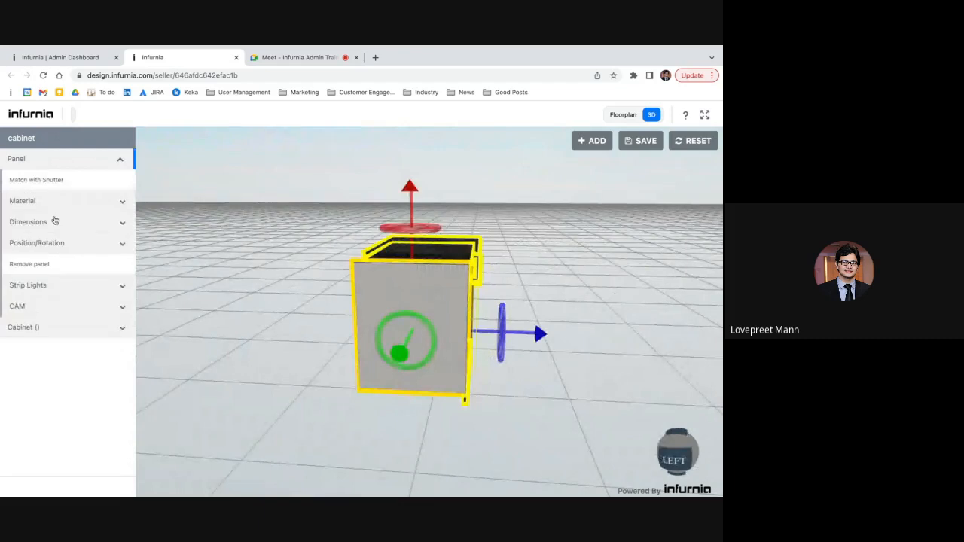
pyautogui.click(56, 224)
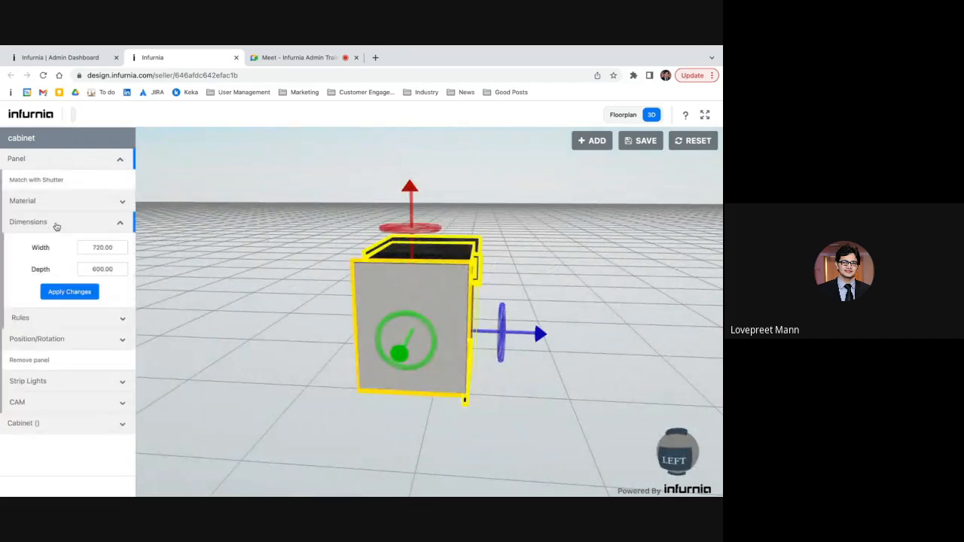
pyautogui.click(43, 318)
pyautogui.click(44, 339)
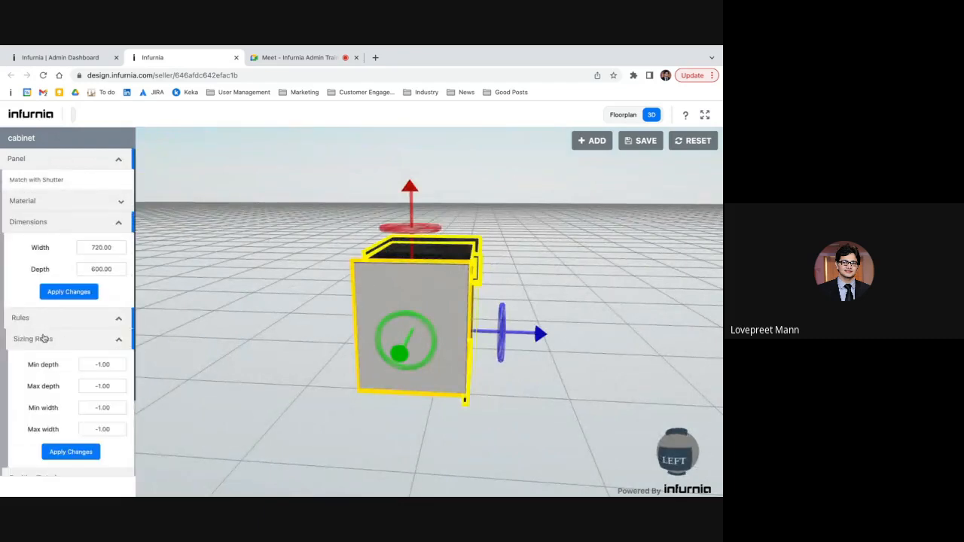
pyautogui.click(44, 339)
pyautogui.click(43, 317)
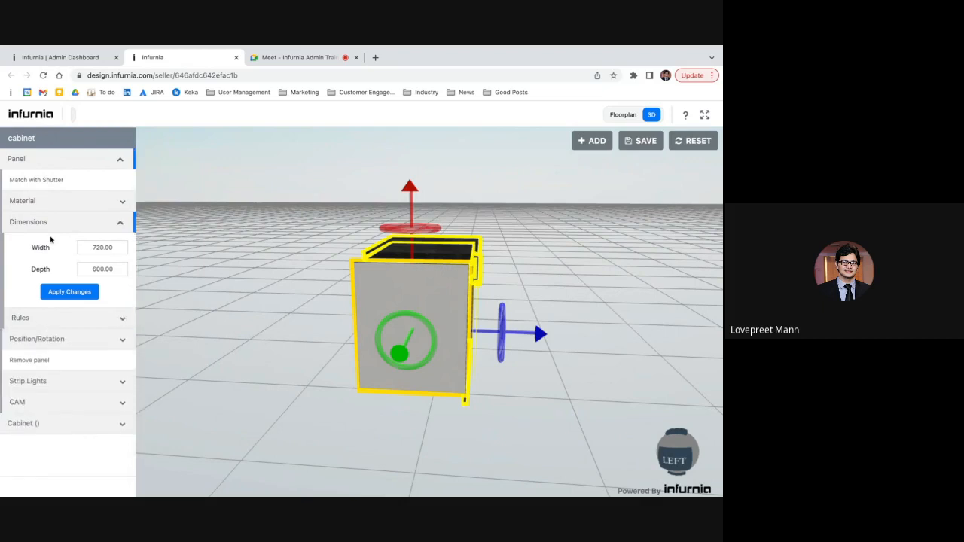
pyautogui.click(62, 221)
pyautogui.click(115, 162)
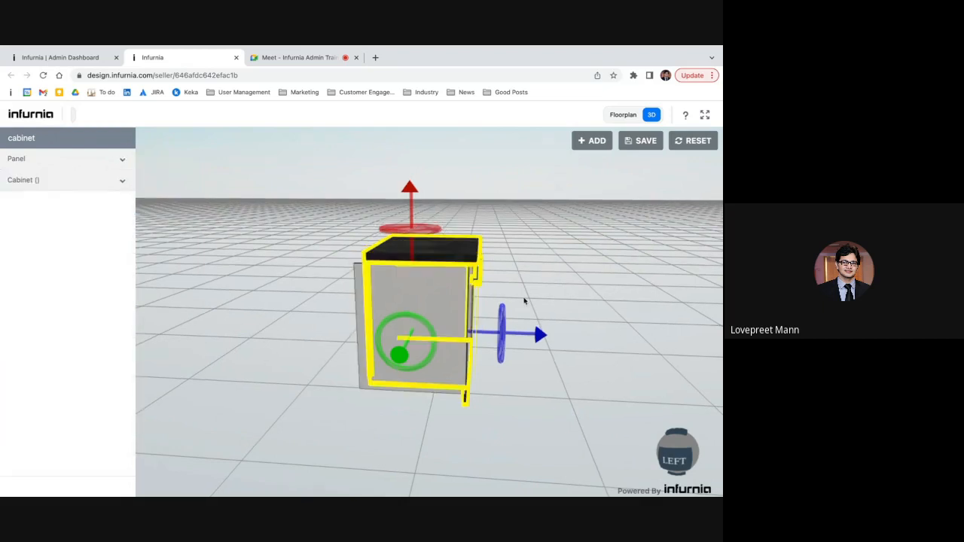
pyautogui.click(549, 305)
pyautogui.moveTo(549, 306); pyautogui.dragTo(456, 308)
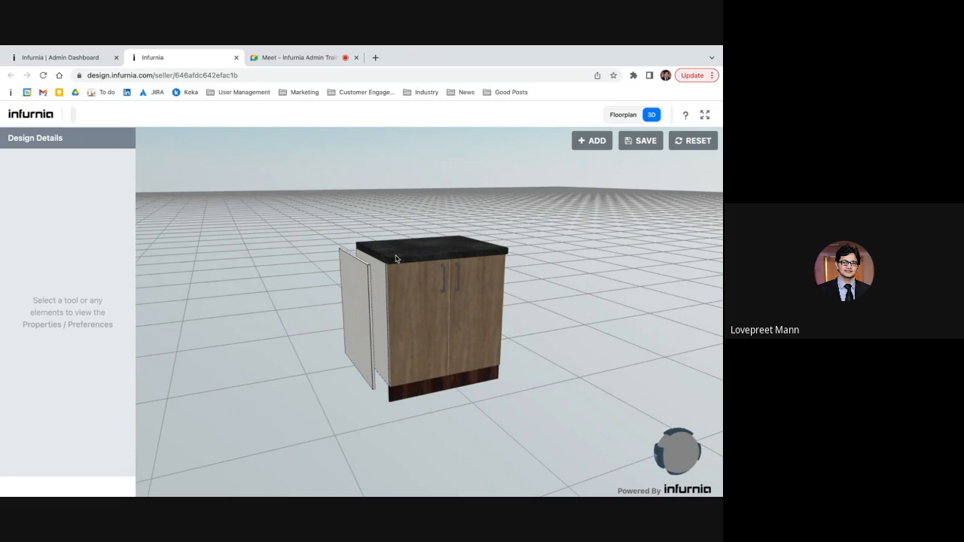
# Select the vertical custom panel and review its panel options and the parent cabinet's options, including Add Custom Panel
pyautogui.click(351, 309)
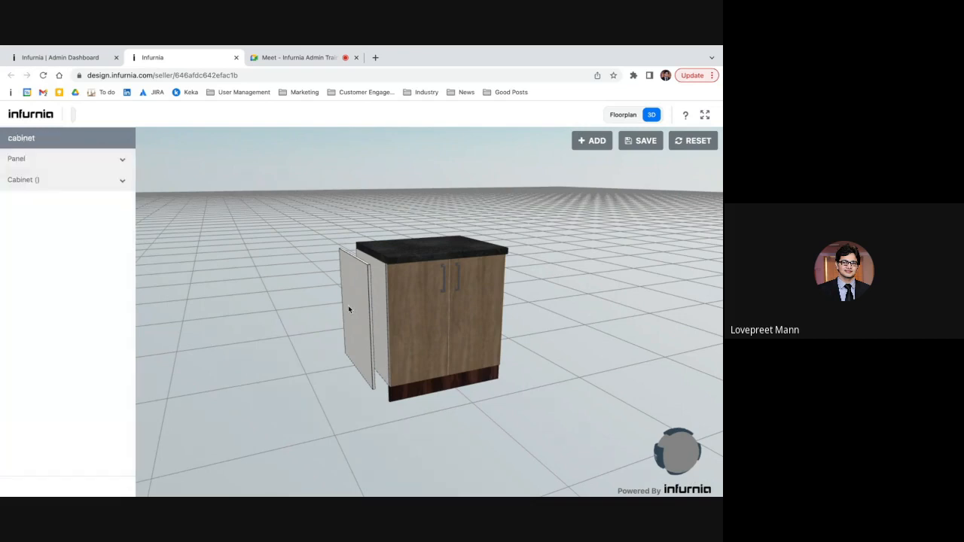
pyautogui.click(93, 159)
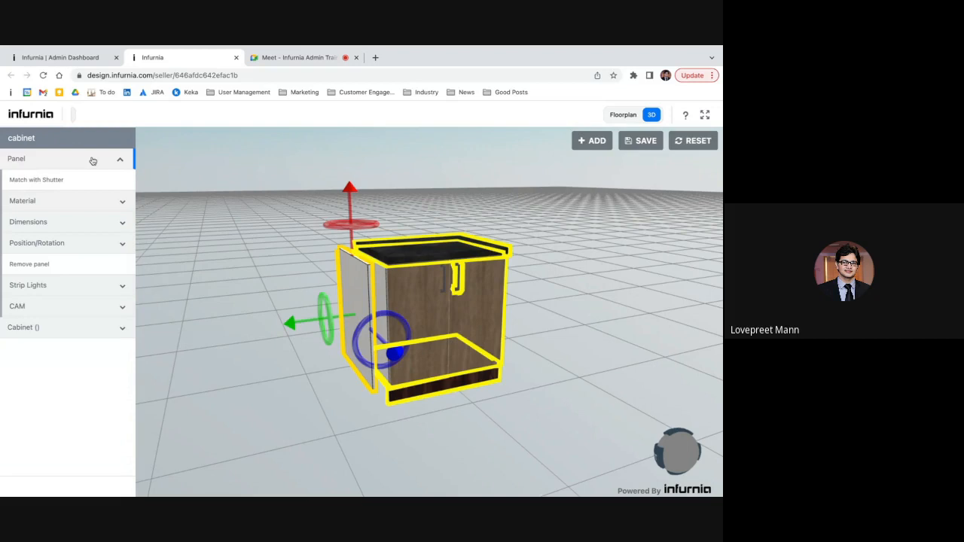
pyautogui.click(70, 333)
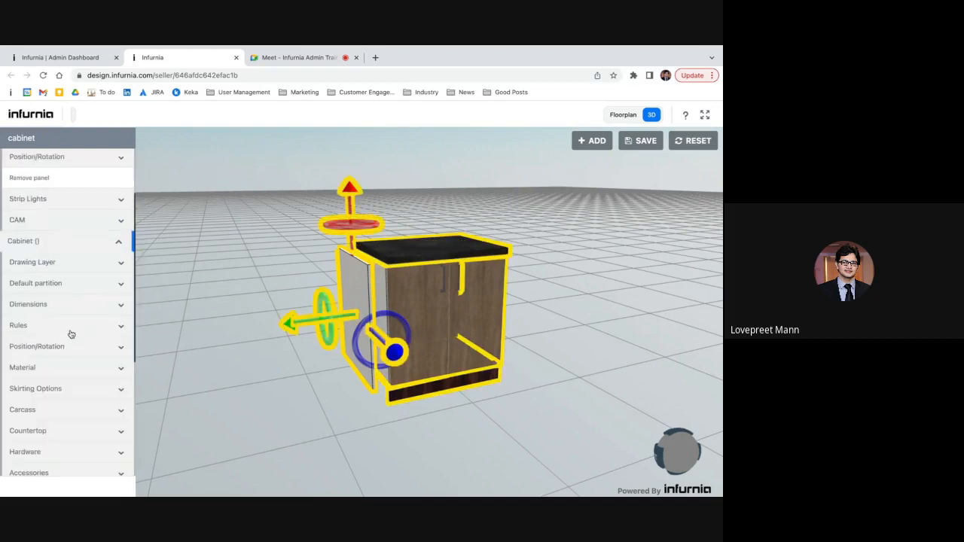
pyautogui.scroll(-3, 71, 334)
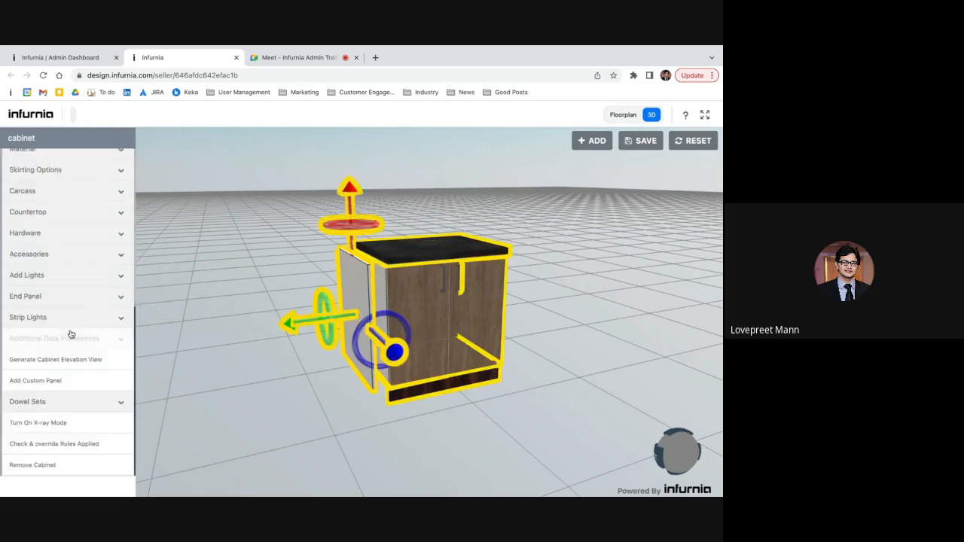
# Deselect the cabinet and reset the design to discard the custom panel
pyautogui.click(229, 401)
pyautogui.moveTo(226, 398); pyautogui.dragTo(299, 419)
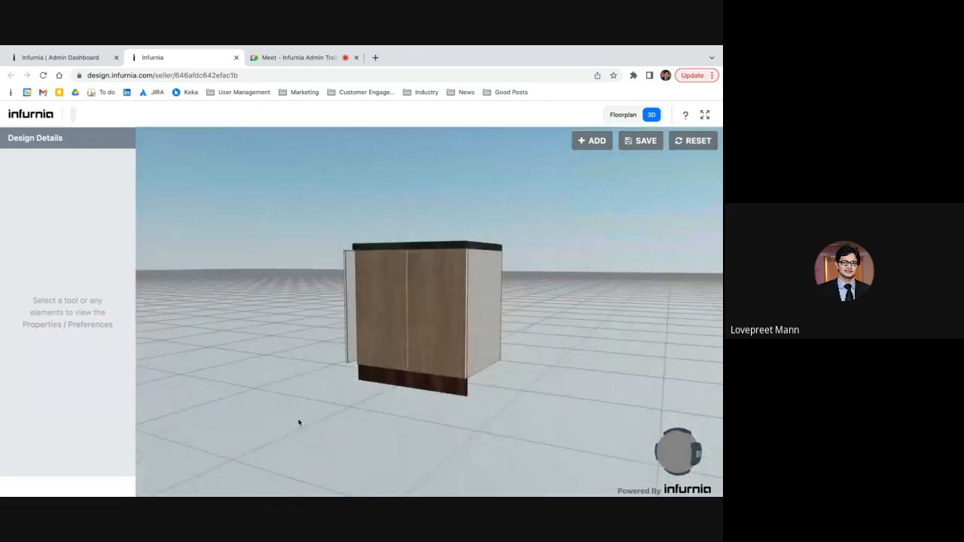
pyautogui.click(685, 145)
pyautogui.click(367, 227)
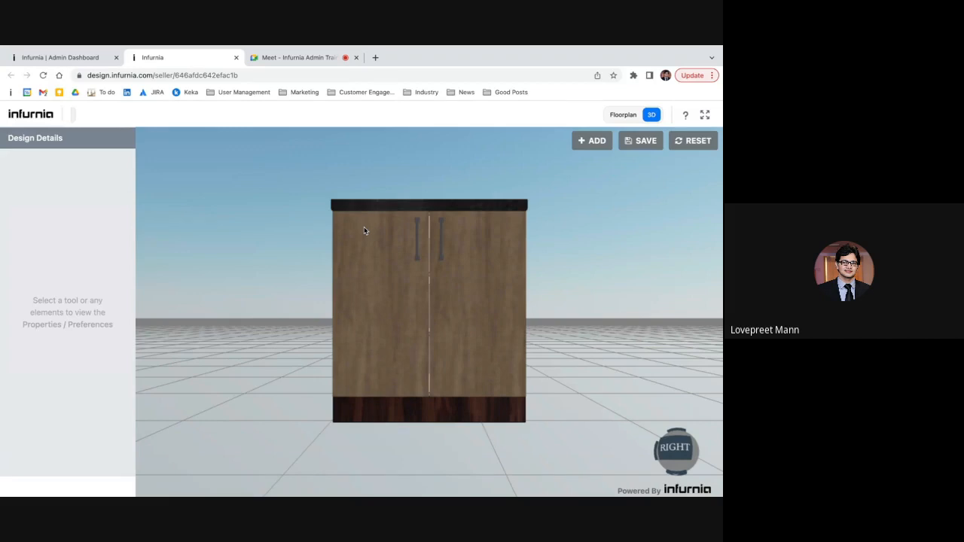
# Inspect the Translate Panel X, Y and Z settings of the carcass side panel
pyautogui.moveTo(318, 261); pyautogui.dragTo(467, 299)
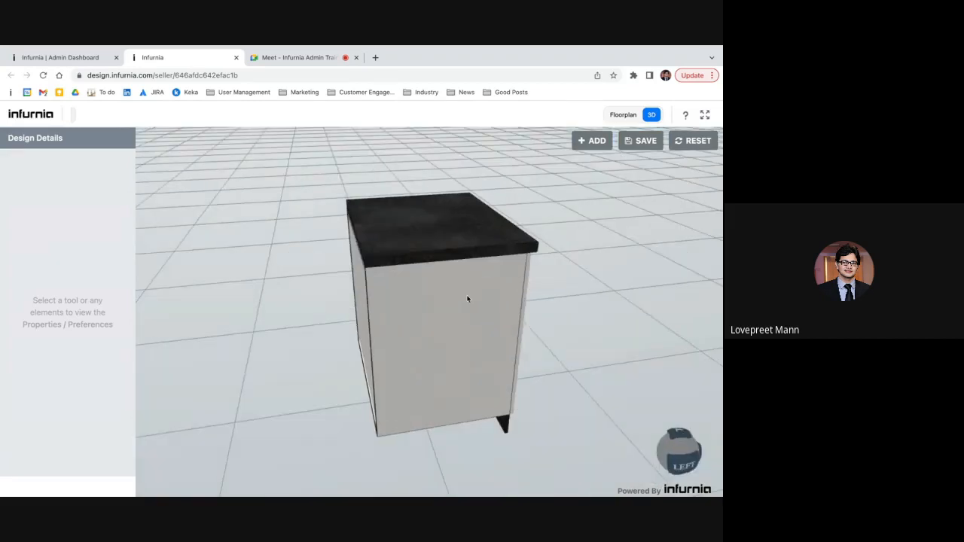
pyautogui.click(467, 299)
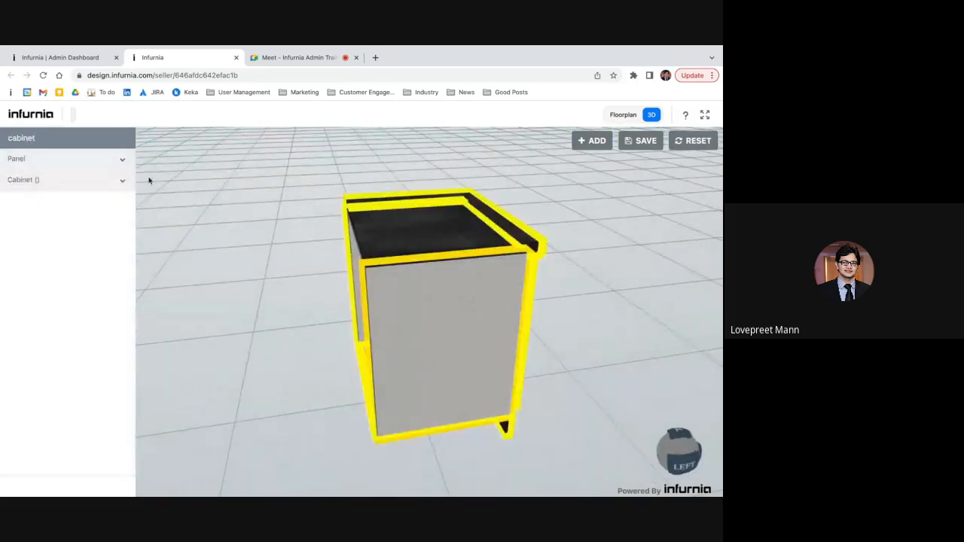
pyautogui.click(98, 156)
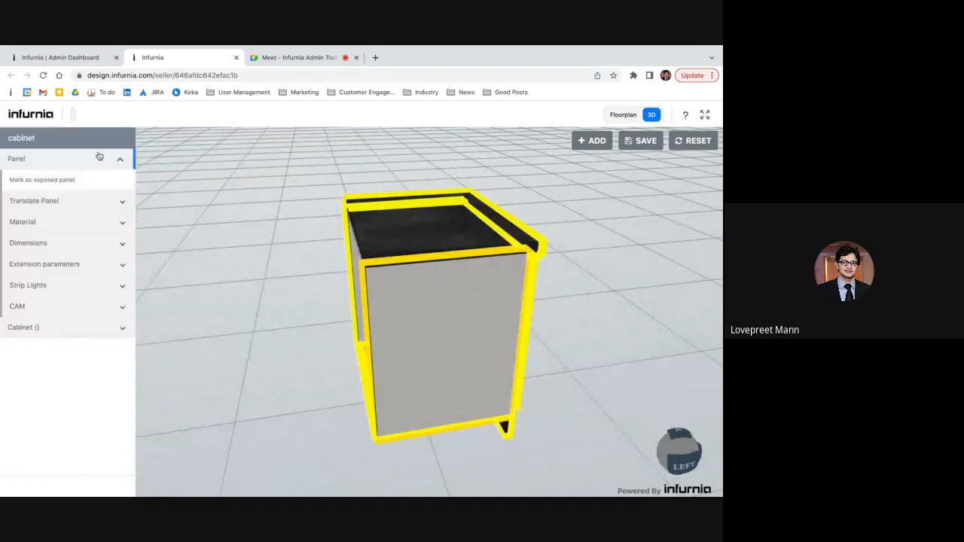
pyautogui.click(49, 205)
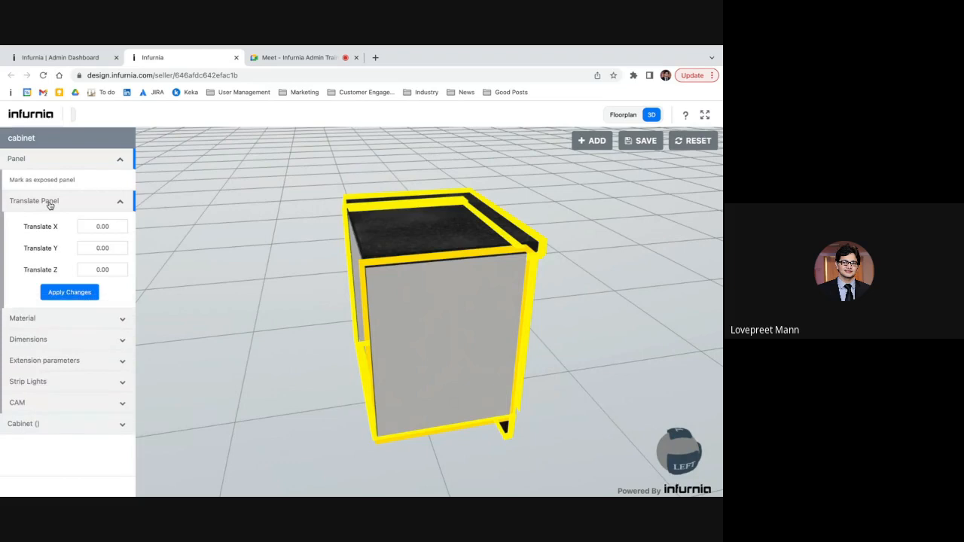
pyautogui.click(106, 204)
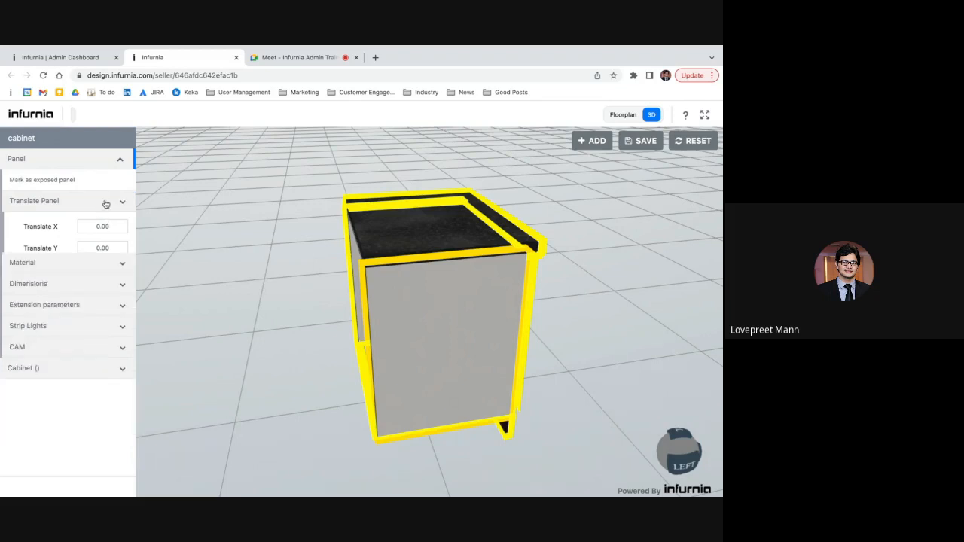
pyautogui.click(236, 279)
# Review the shutter system options of the cabinet's front shutter, including Reduction
pyautogui.moveTo(555, 316); pyautogui.dragTo(465, 304)
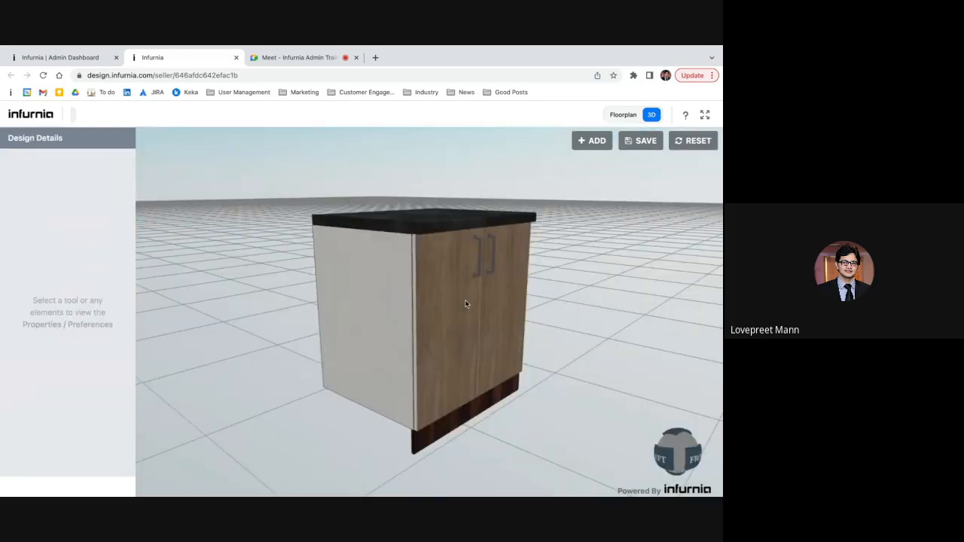
pyautogui.moveTo(549, 328); pyautogui.dragTo(470, 320)
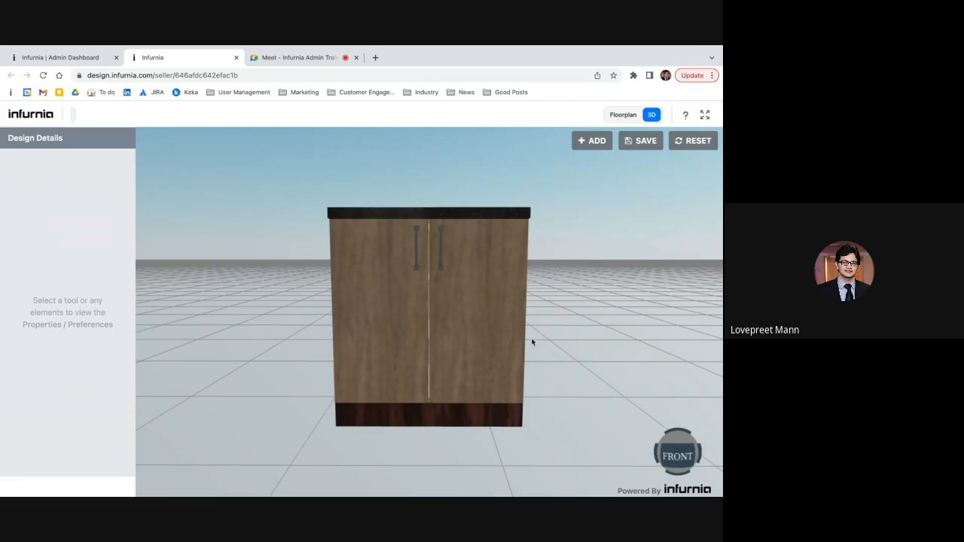
pyautogui.click(458, 355)
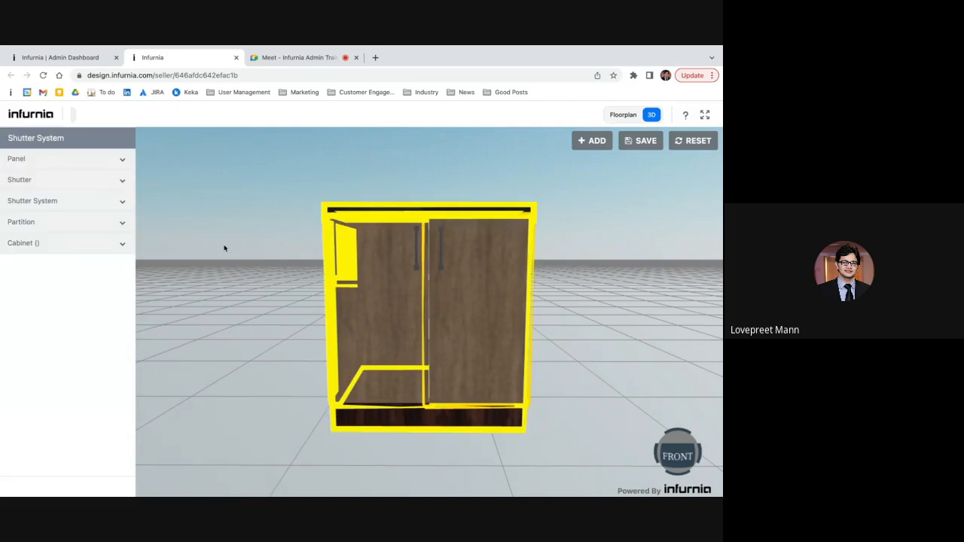
pyautogui.click(103, 205)
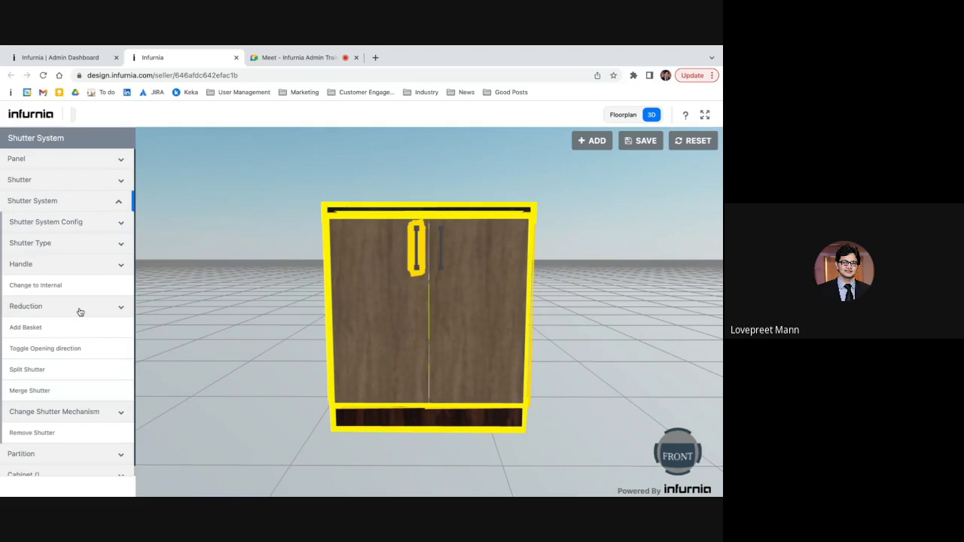
pyautogui.click(203, 310)
# Select the carcass side panel and check the cabinet's overall height, width and depth
pyautogui.moveTo(204, 310); pyautogui.dragTo(273, 315)
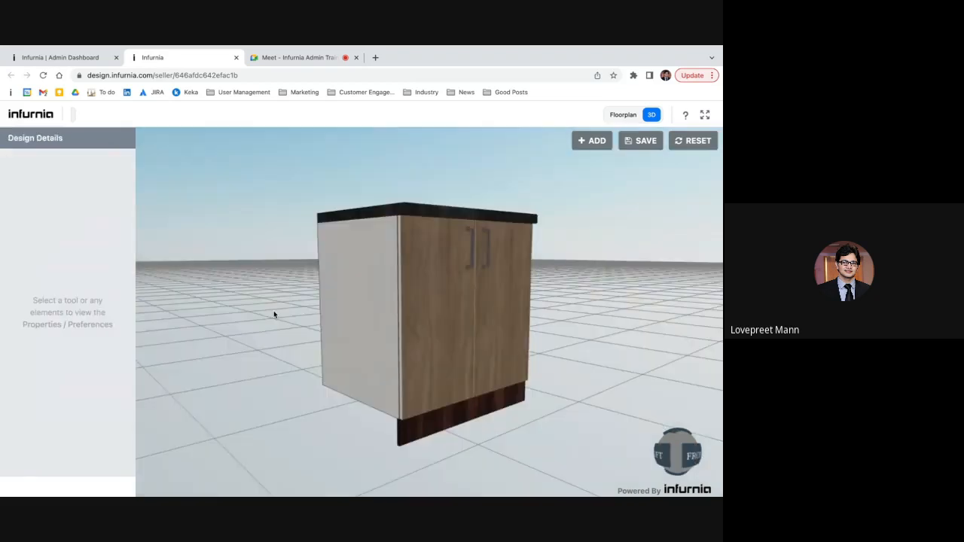
pyautogui.click(370, 318)
pyautogui.click(51, 179)
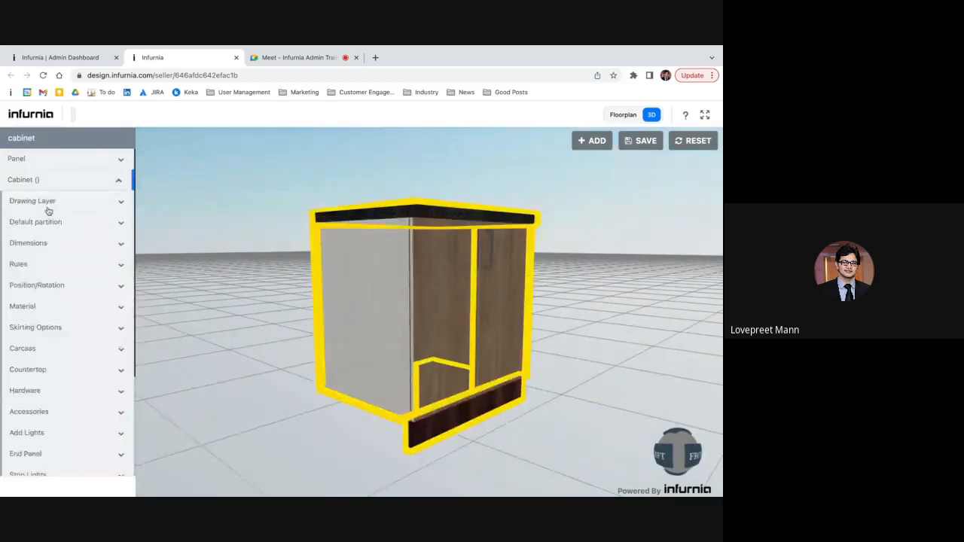
pyautogui.click(46, 244)
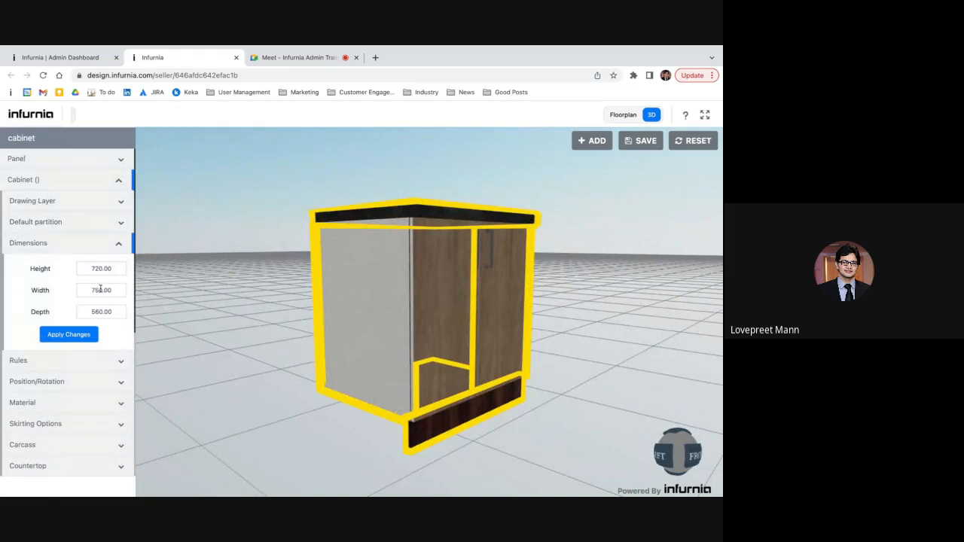
pyautogui.click(258, 348)
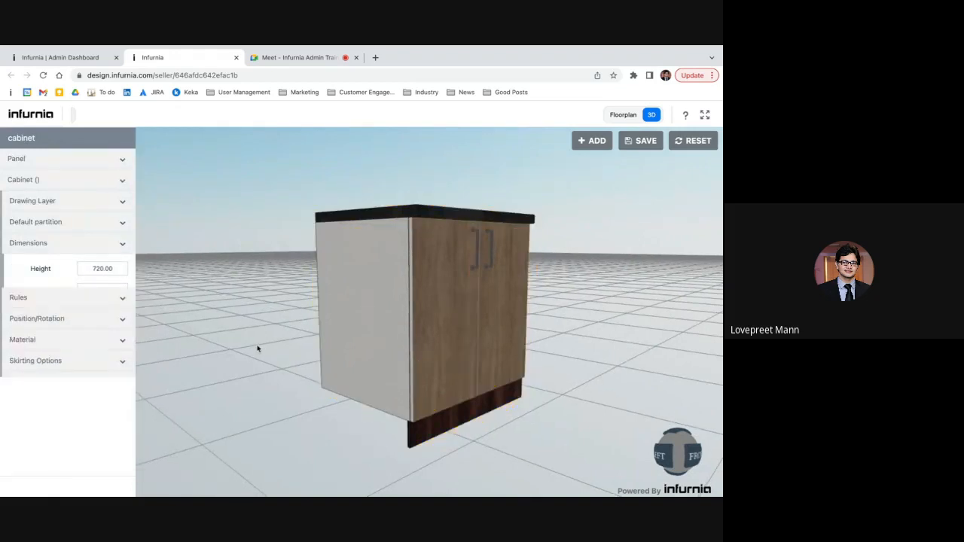
# Check the panel width, depth and height of the left front shutter
pyautogui.moveTo(601, 346); pyautogui.dragTo(524, 349)
pyautogui.click(401, 339)
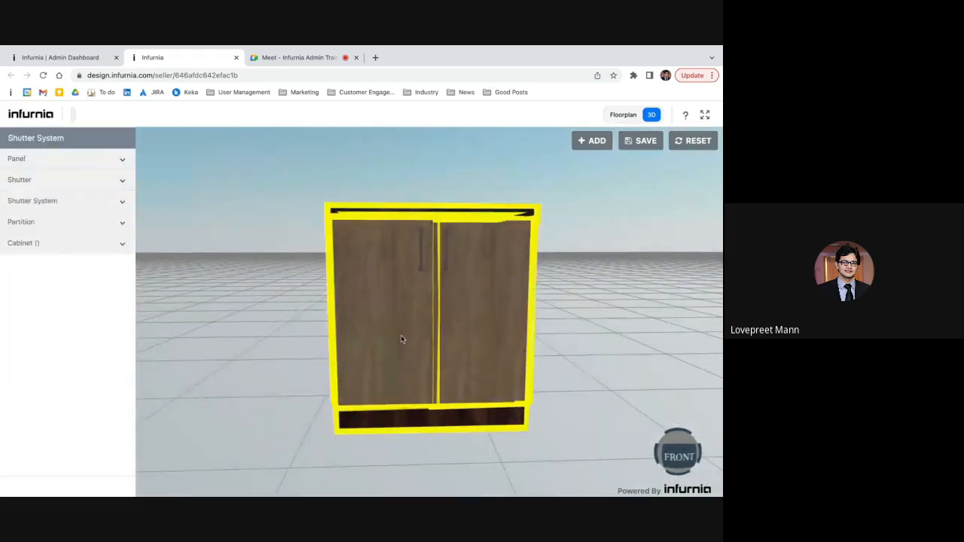
pyautogui.click(86, 159)
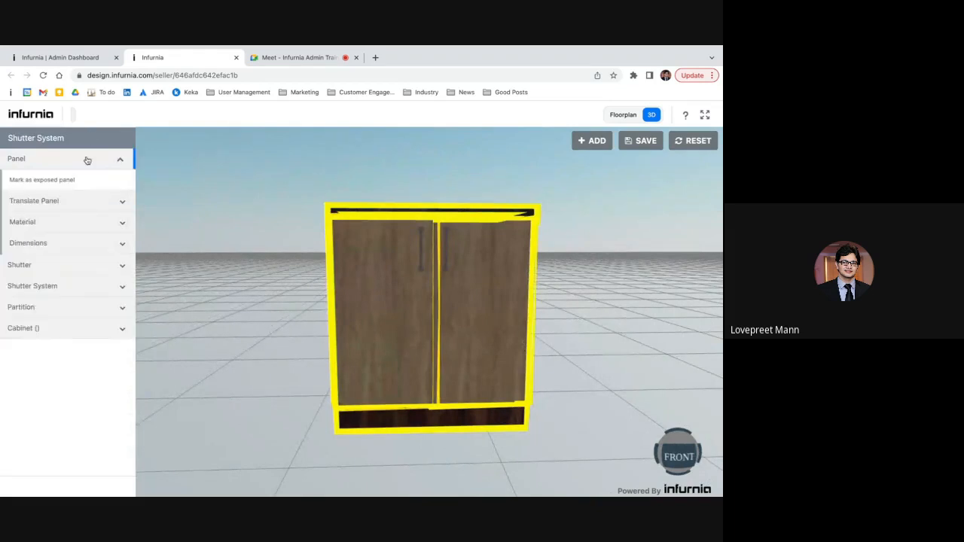
pyautogui.click(66, 244)
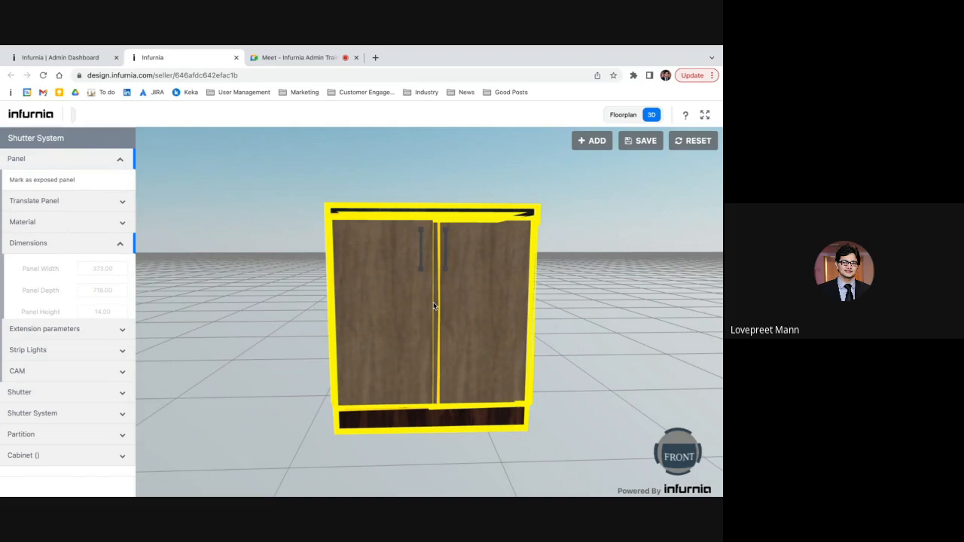
pyautogui.click(281, 334)
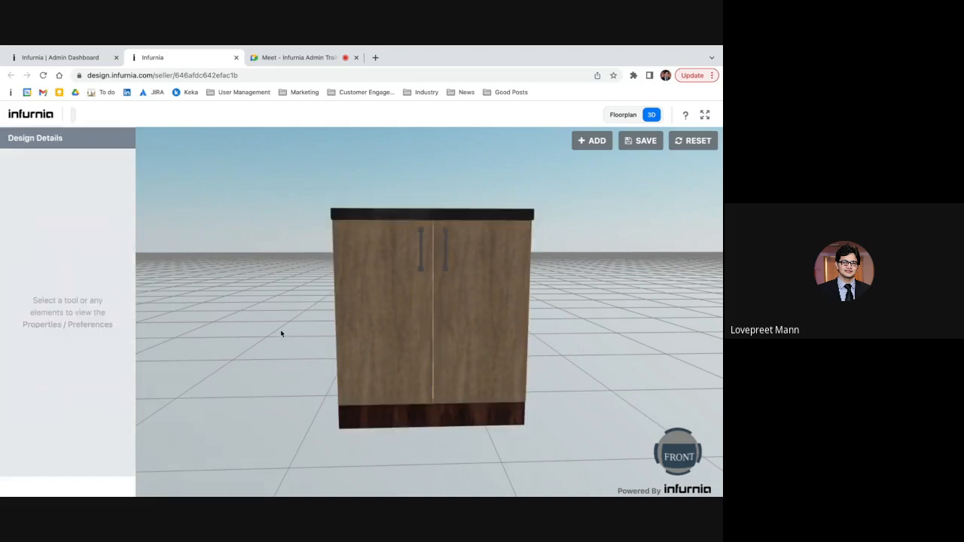
# Set the Top reduction of the shutter system to 10 and apply it
pyautogui.click(369, 341)
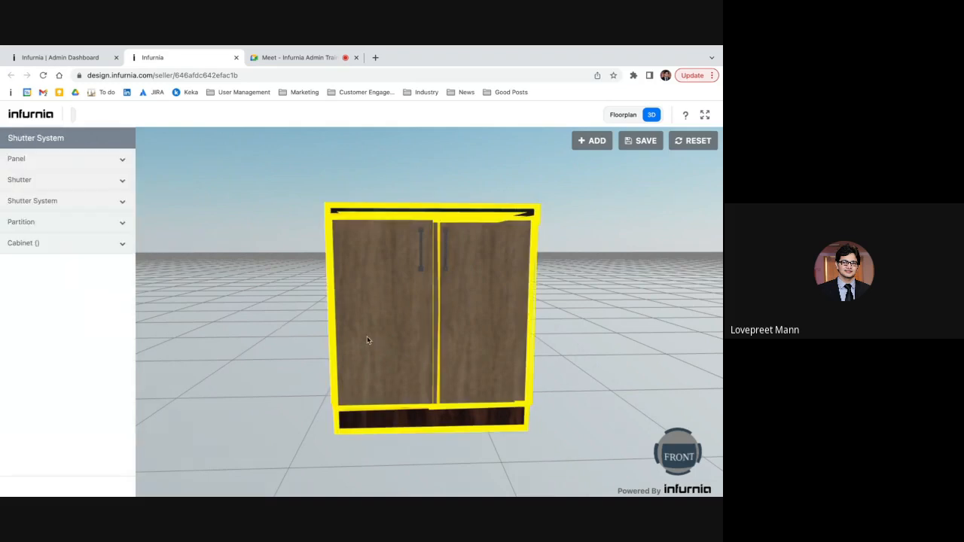
pyautogui.click(92, 204)
pyautogui.click(48, 308)
pyautogui.scroll(-1, 49, 307)
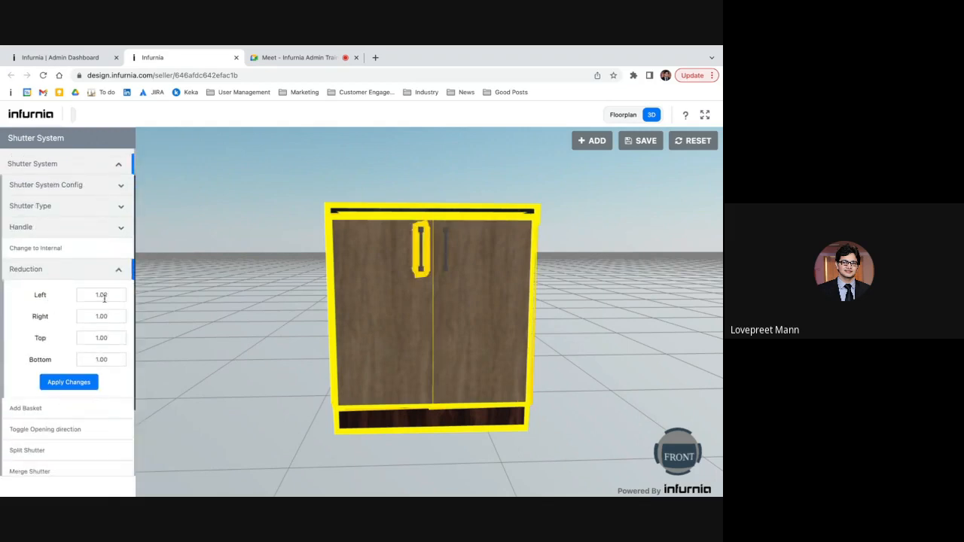
pyautogui.doubleClick(109, 337)
pyautogui.write('10')
pyautogui.click(80, 382)
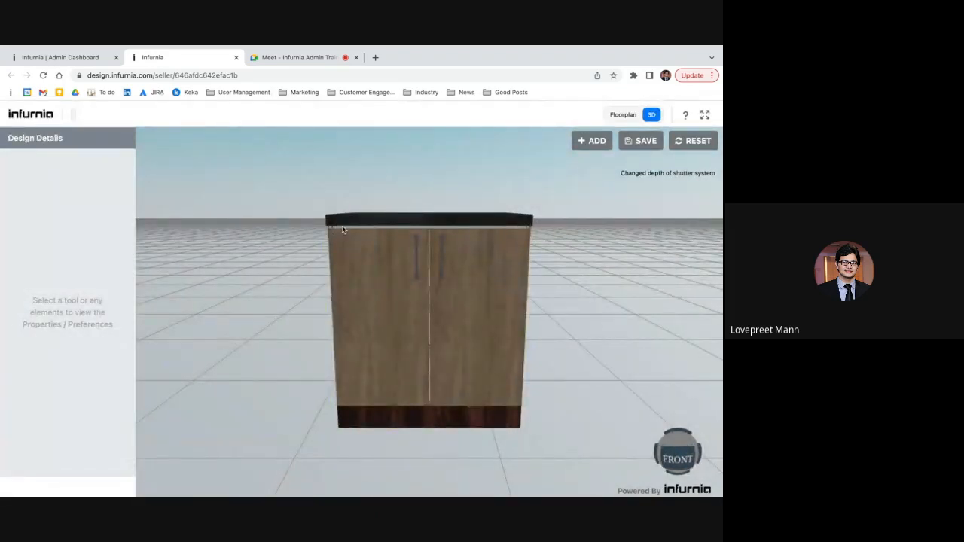
# Check the panel width, depth and height of the left front shutter with the top reduction applied
pyautogui.click(356, 261)
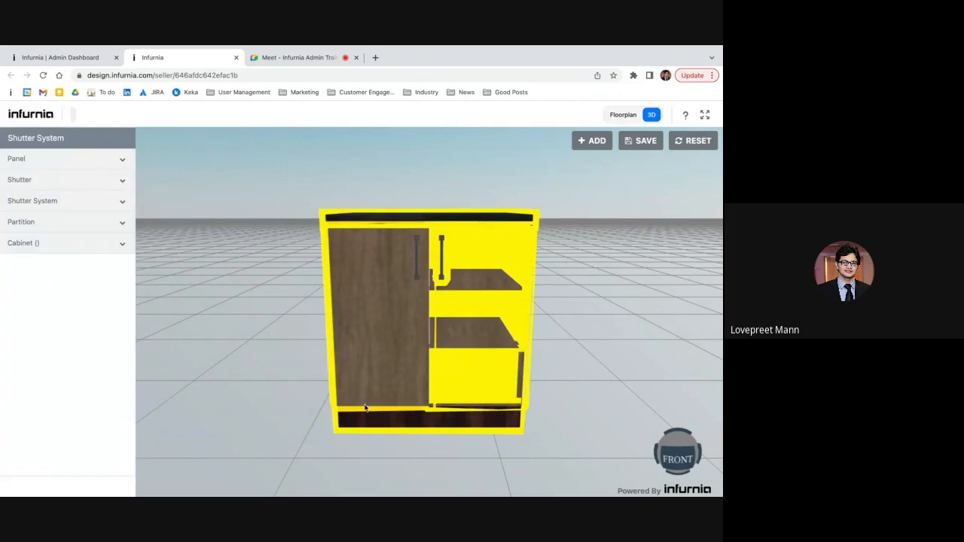
pyautogui.click(75, 159)
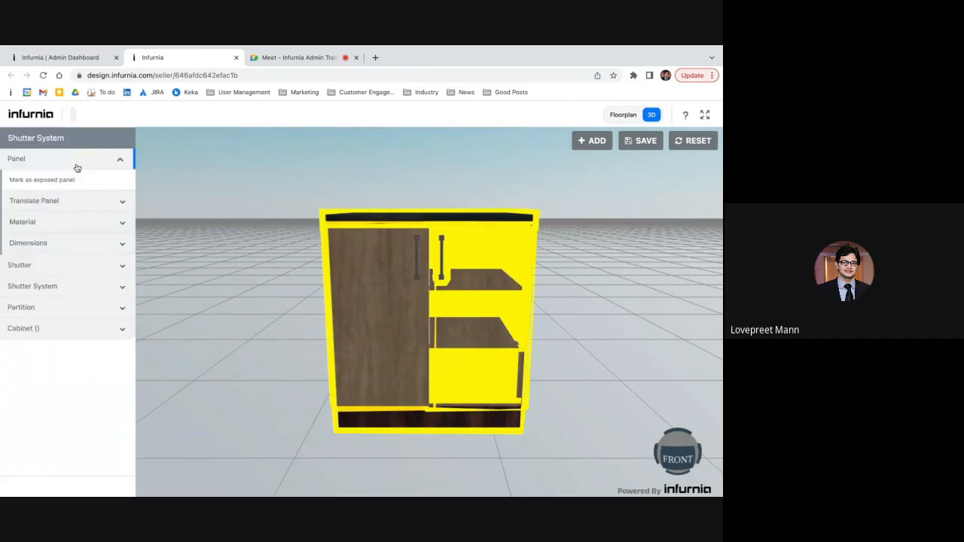
pyautogui.click(52, 242)
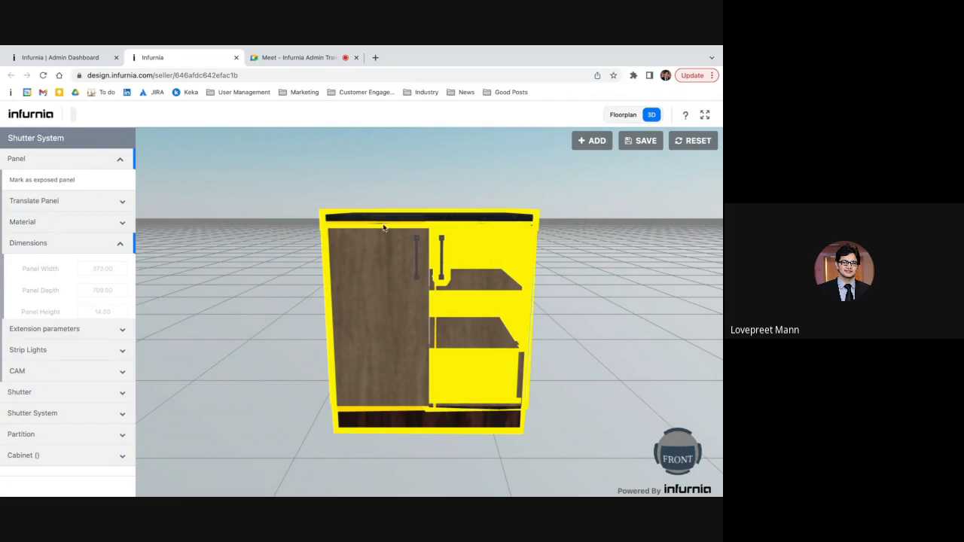
pyautogui.click(281, 284)
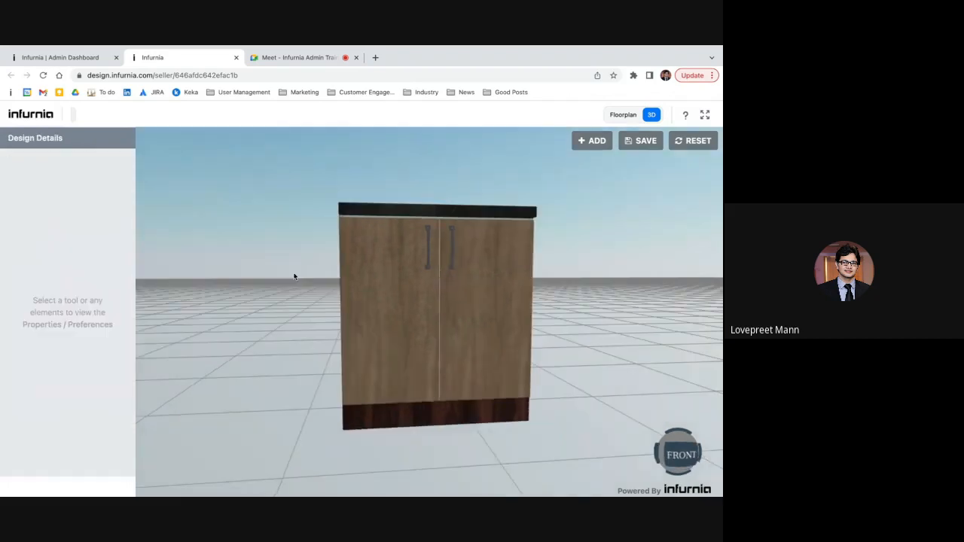
# Set the Bottom reduction of the left front shutter's system to -50 and apply it
pyautogui.click(429, 315)
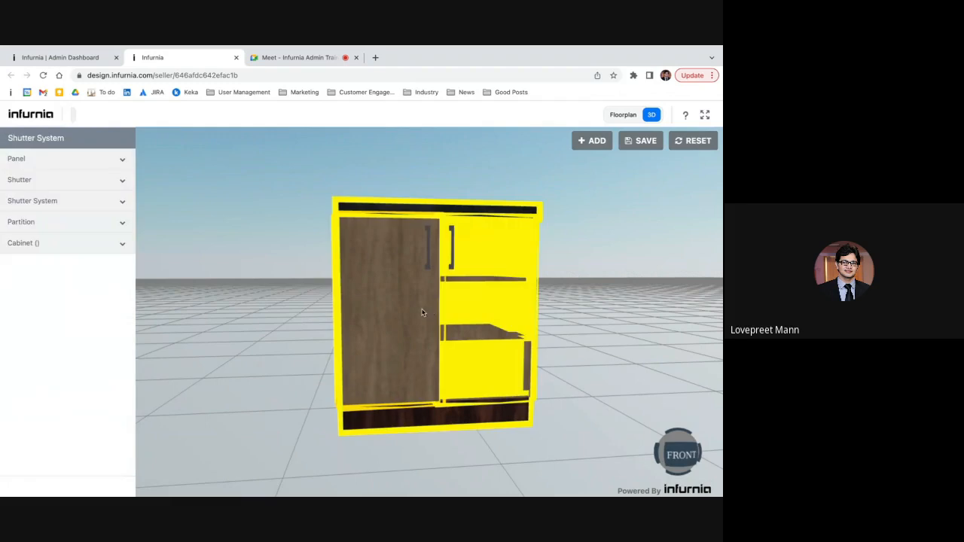
pyautogui.click(88, 206)
pyautogui.click(67, 307)
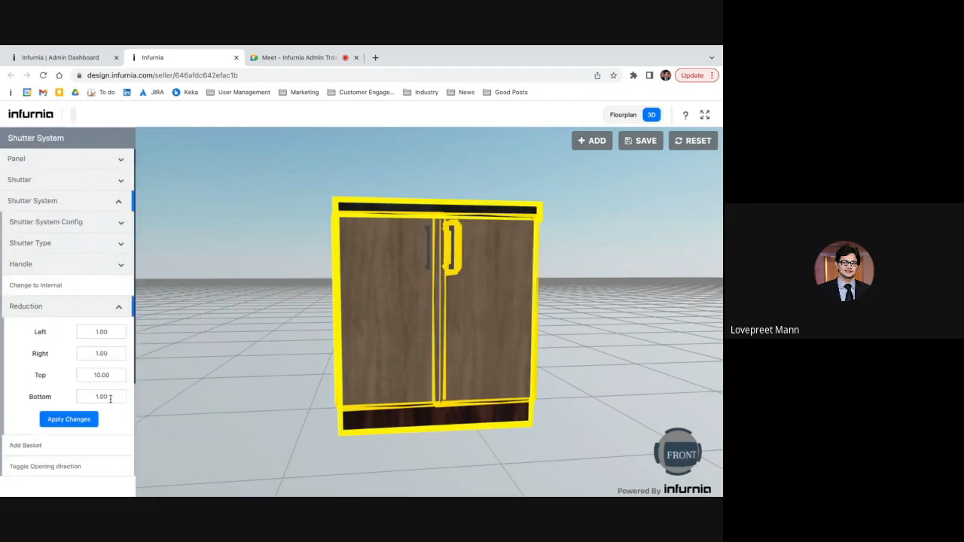
pyautogui.doubleClick(106, 397)
pyautogui.write('-50')
pyautogui.click(83, 420)
# Examine the shutters' lower edge against the carcass from the side and check the left shutter's panel dimensions
pyautogui.moveTo(147, 425); pyautogui.dragTo(353, 430)
pyautogui.click(354, 431)
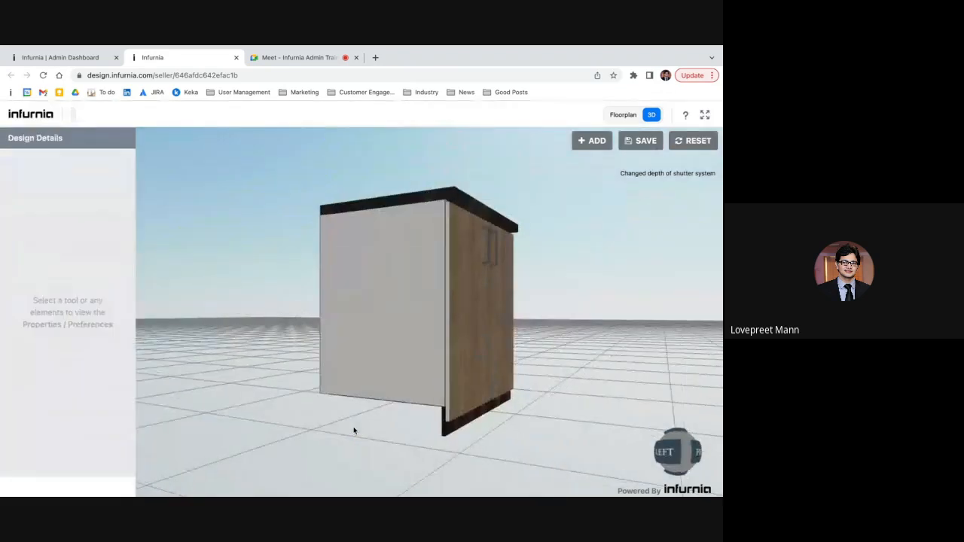
pyautogui.click(465, 390)
pyautogui.moveTo(609, 396); pyautogui.dragTo(574, 412)
pyautogui.click(581, 422)
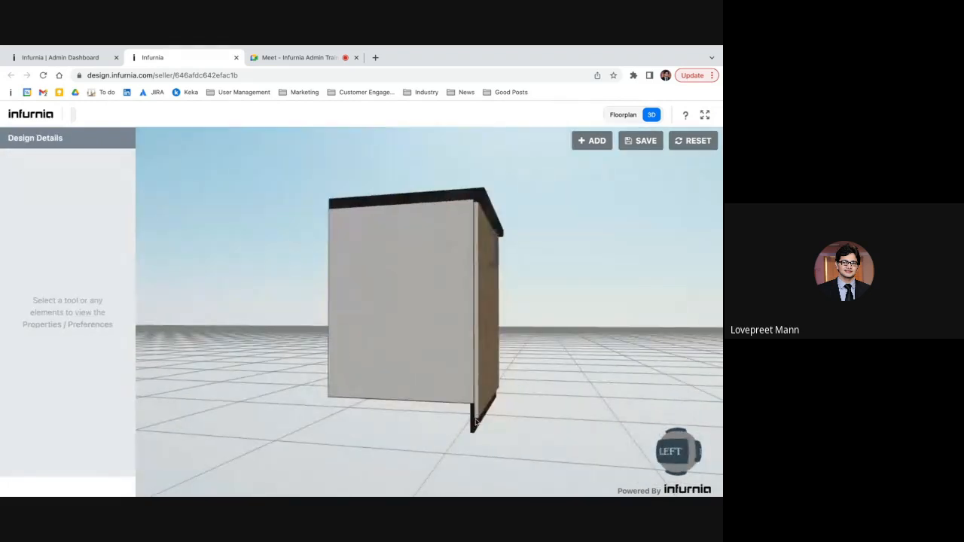
pyautogui.moveTo(576, 393); pyautogui.dragTo(499, 394)
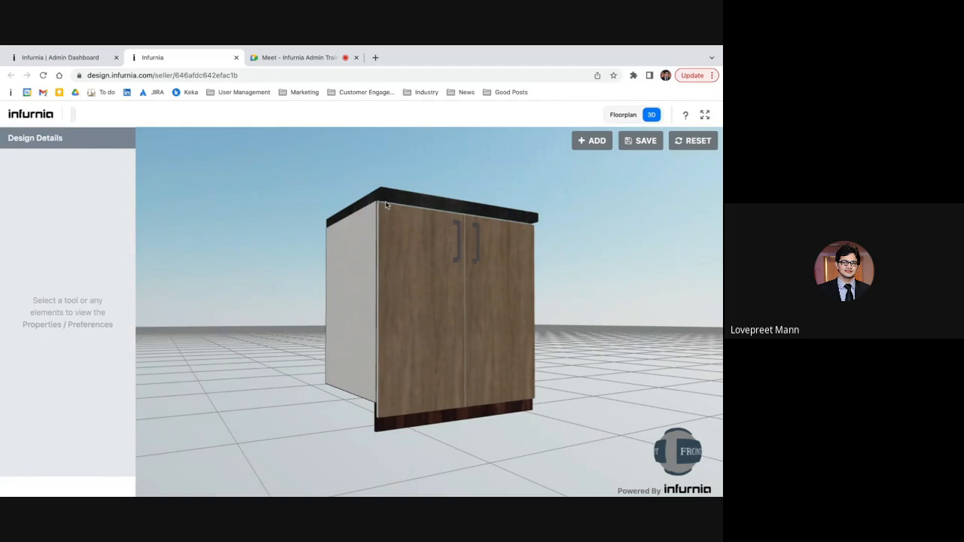
pyautogui.click(405, 359)
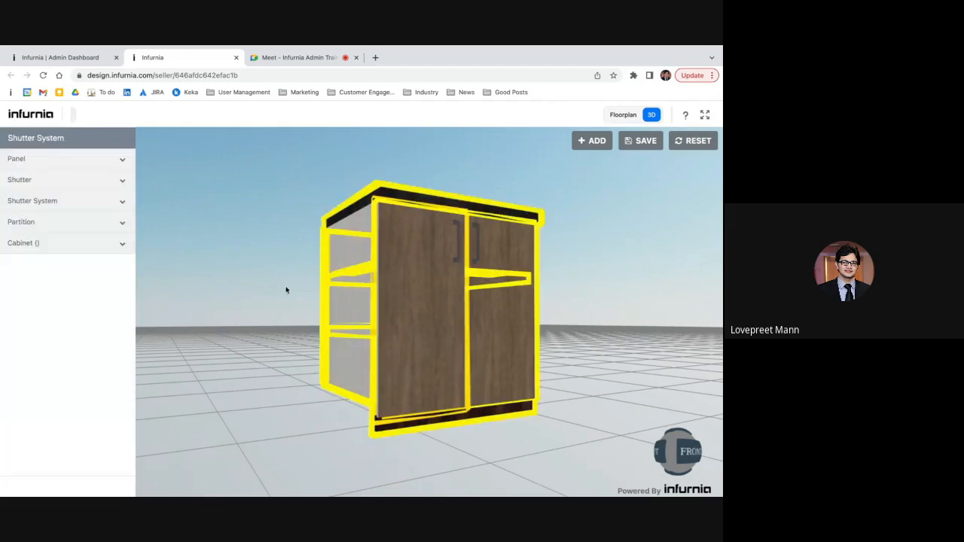
pyautogui.click(87, 159)
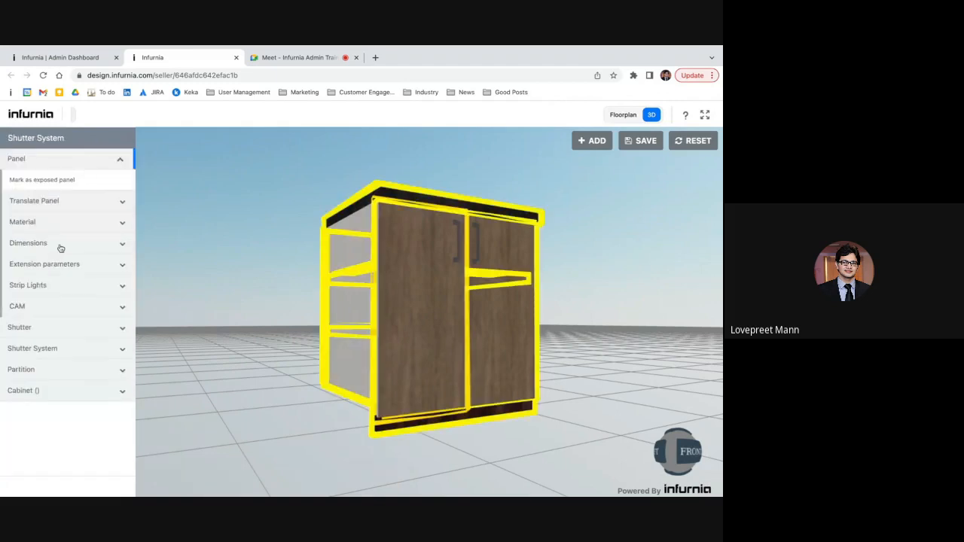
pyautogui.click(60, 244)
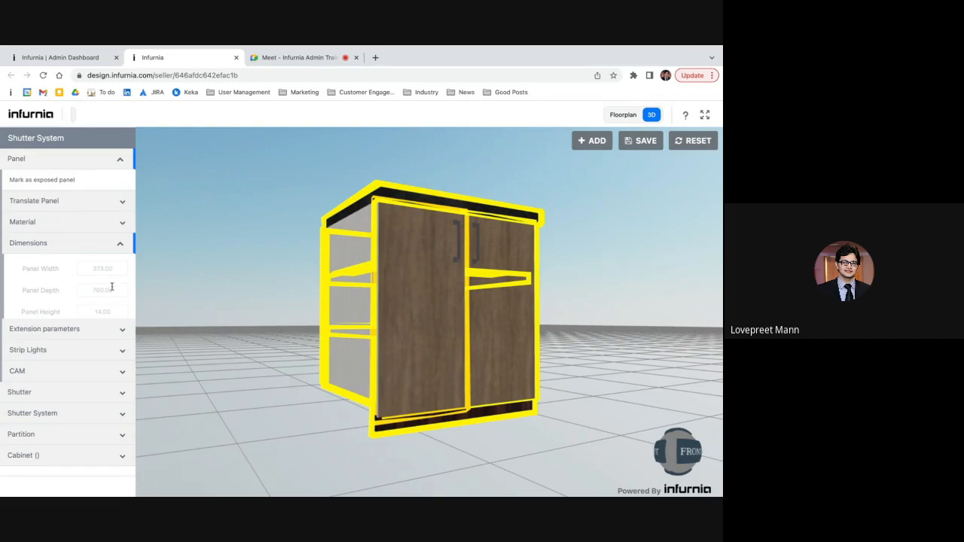
pyautogui.click(215, 315)
pyautogui.moveTo(214, 315); pyautogui.dragTo(153, 325)
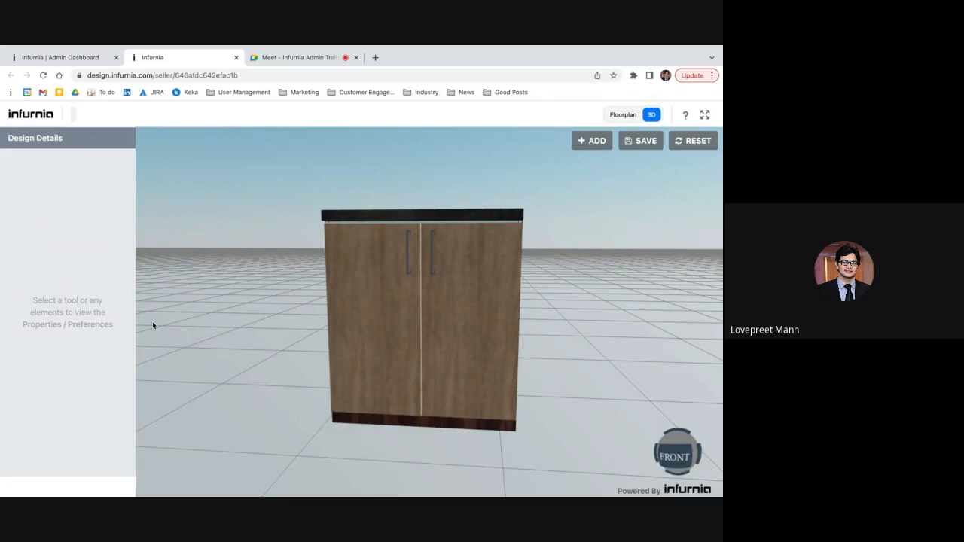
pyautogui.click(382, 354)
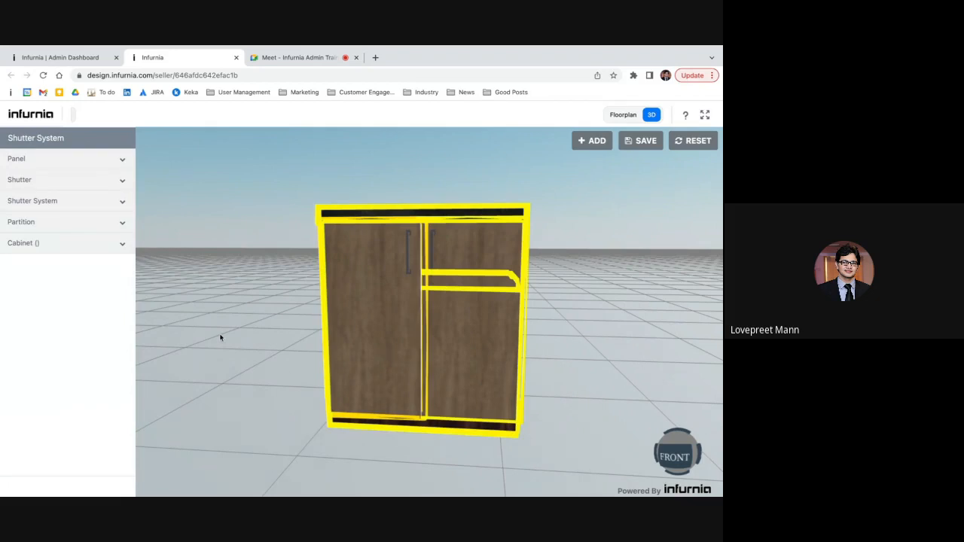
pyautogui.click(263, 335)
pyautogui.moveTo(263, 334)
pyautogui.mouseDown()
pyautogui.moveTo(326, 309)
pyautogui.moveTo(261, 344)
pyautogui.moveTo(269, 340)
pyautogui.mouseUp()
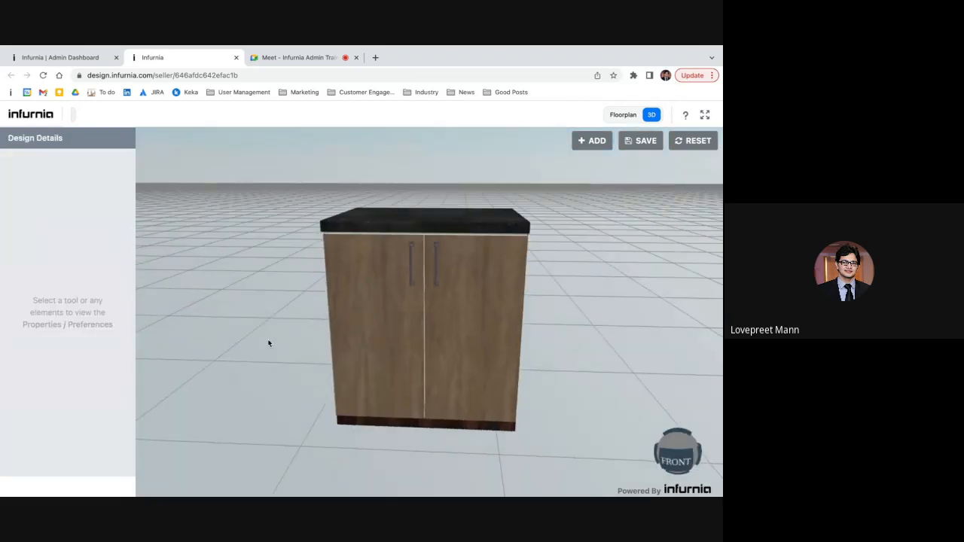
# Open the cabinet's sizing rules and set both the minimum and maximum depth to 560
pyautogui.click(377, 324)
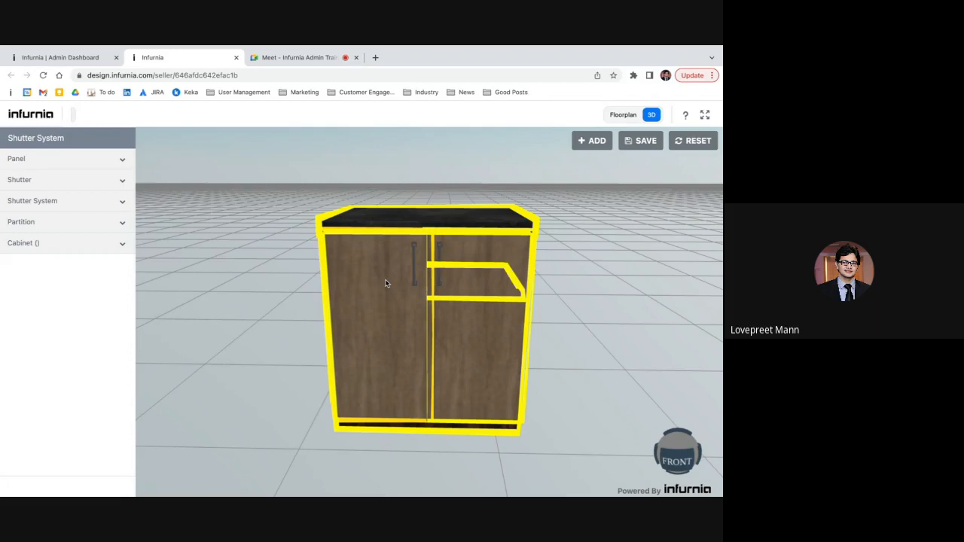
pyautogui.click(86, 248)
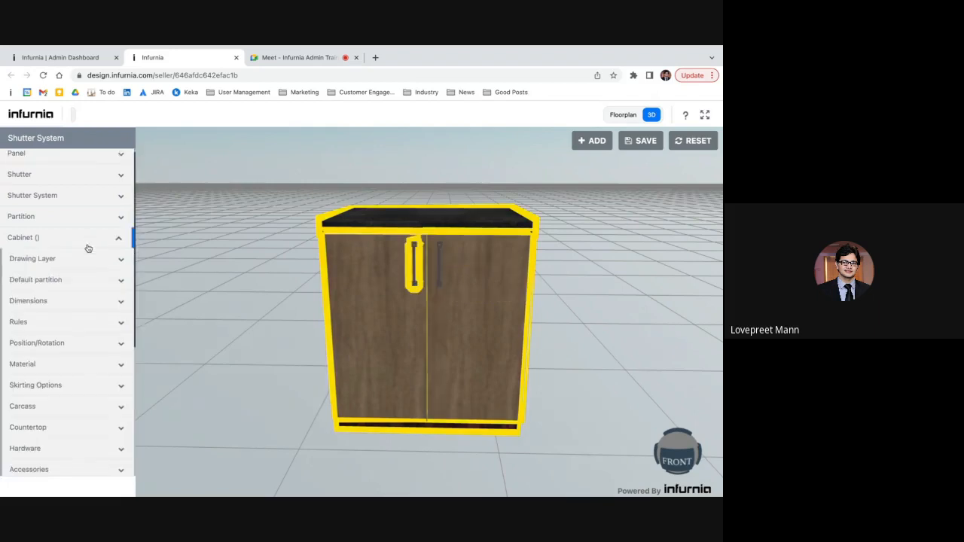
pyautogui.scroll(-2, 37, 254)
pyautogui.click(19, 247)
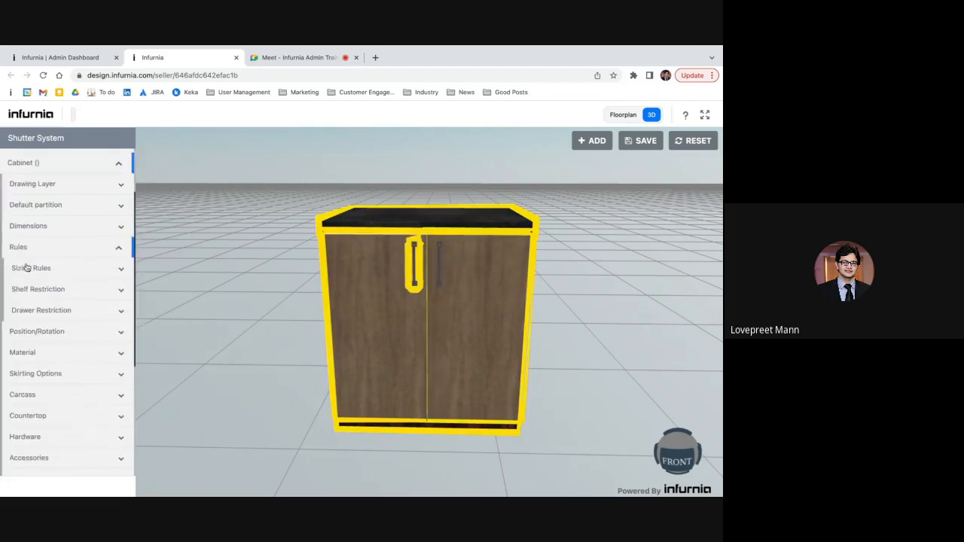
pyautogui.click(25, 267)
pyautogui.scroll(-3, 26, 268)
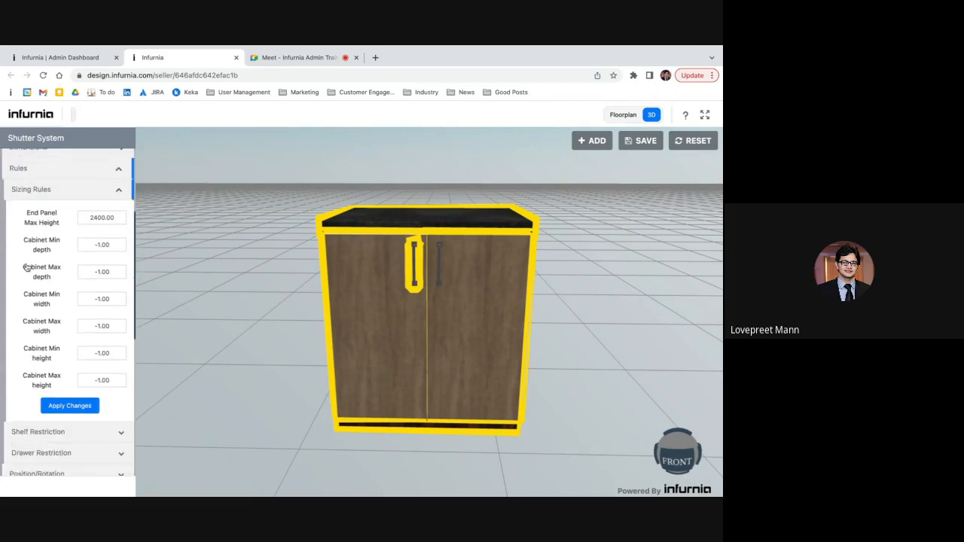
pyautogui.click(112, 229)
pyautogui.write('560')
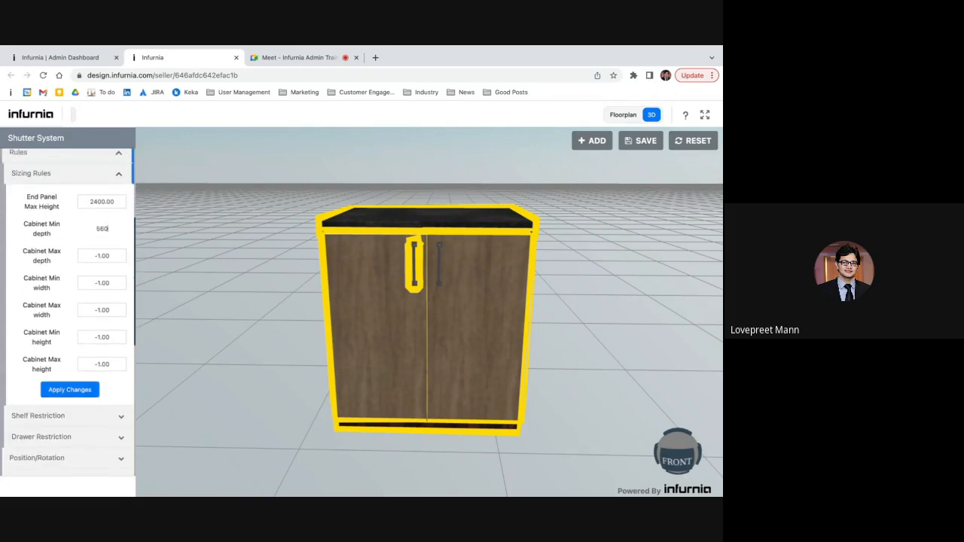
pyautogui.click(118, 250)
pyautogui.write('560')
# Set the cabinet's width limits to 700 minimum and 750 maximum, both height limits to 720, and apply the sizing rules
pyautogui.doubleClick(112, 283)
pyautogui.write('700')
pyautogui.press('Tab')
pyautogui.write('750')
pyautogui.doubleClick(114, 337)
pyautogui.write('720')
pyautogui.press('Tab')
pyautogui.write('720')
pyautogui.click(82, 390)
pyautogui.click(275, 390)
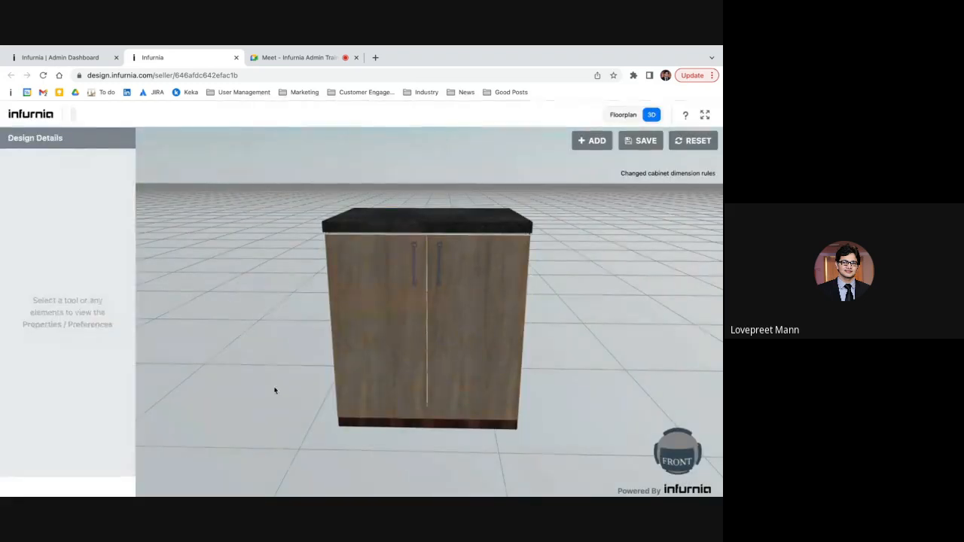
# Try to set the cabinet's height to 800 against its sizing rules
pyautogui.click(423, 371)
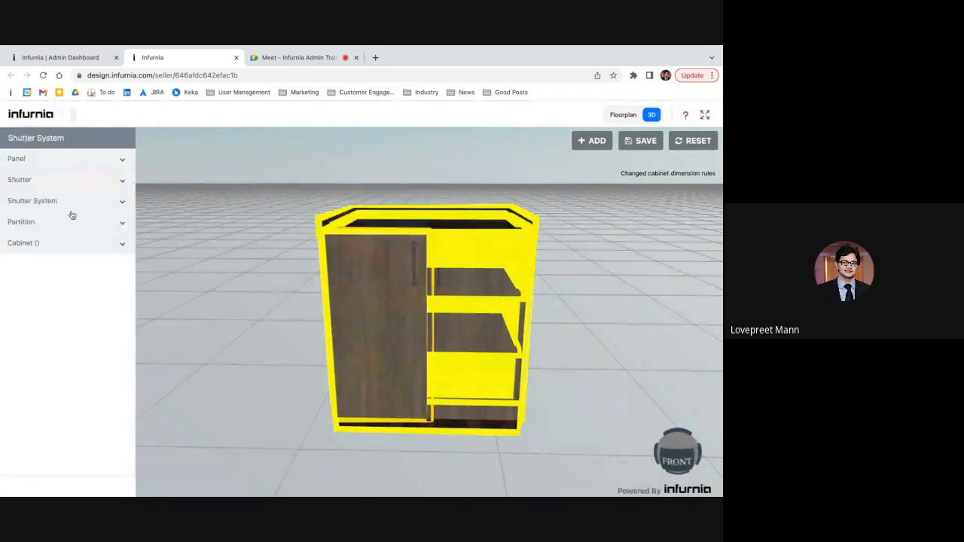
pyautogui.click(67, 243)
pyautogui.click(58, 306)
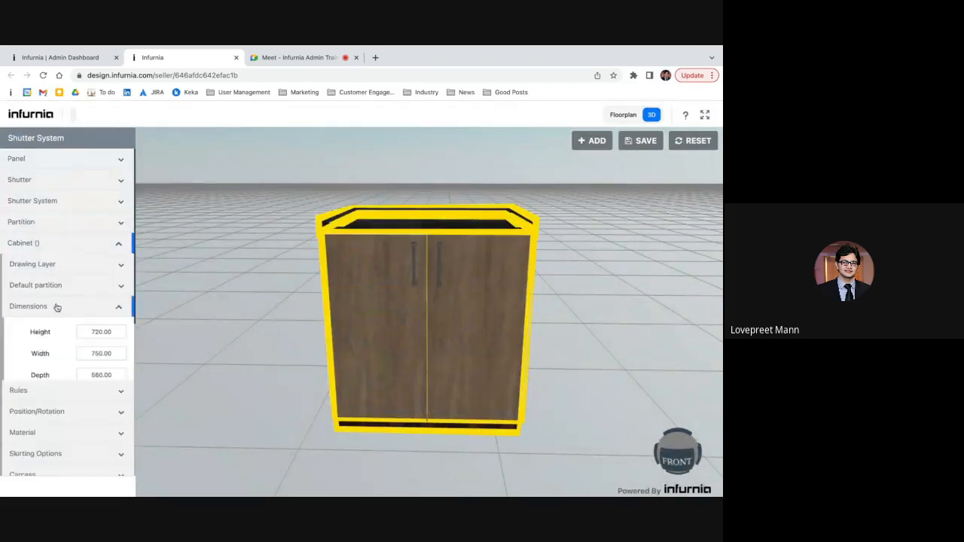
pyautogui.doubleClick(114, 332)
pyautogui.write('900')
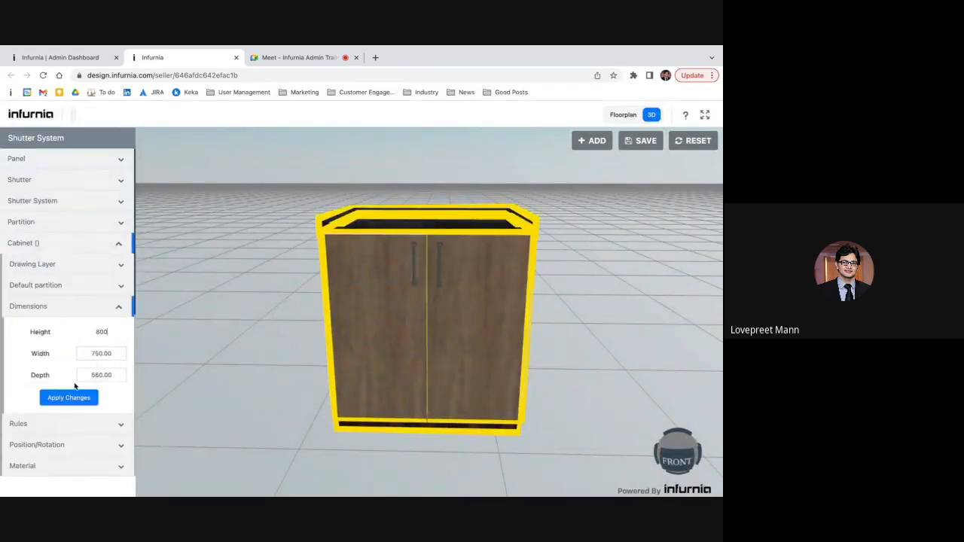
pyautogui.click(69, 398)
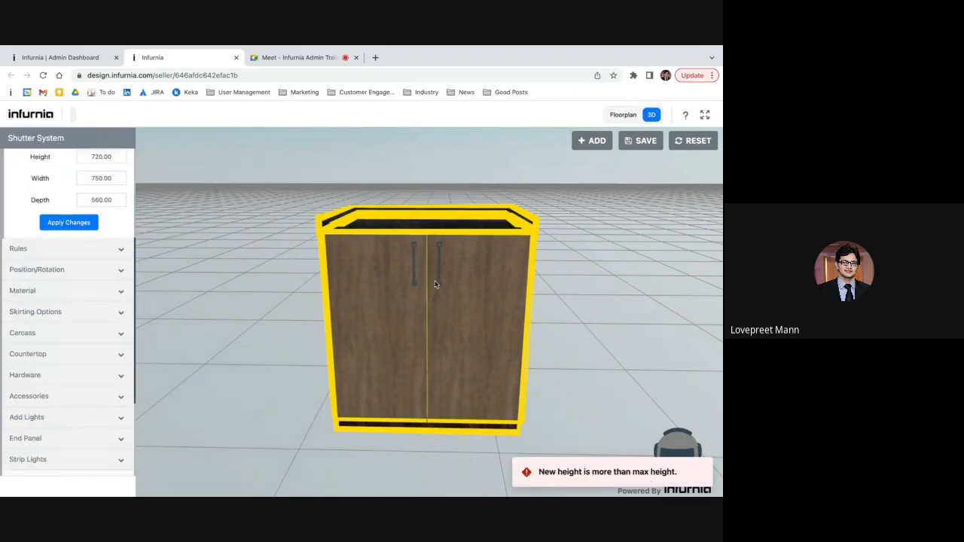
pyautogui.click(256, 286)
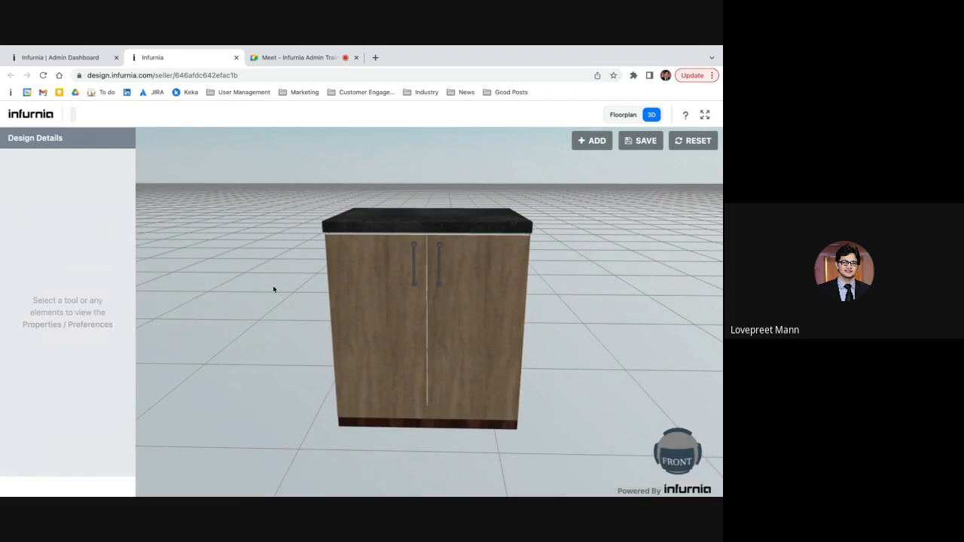
# Try to set the cabinet's width to 800 against its sizing rules
pyautogui.click(362, 308)
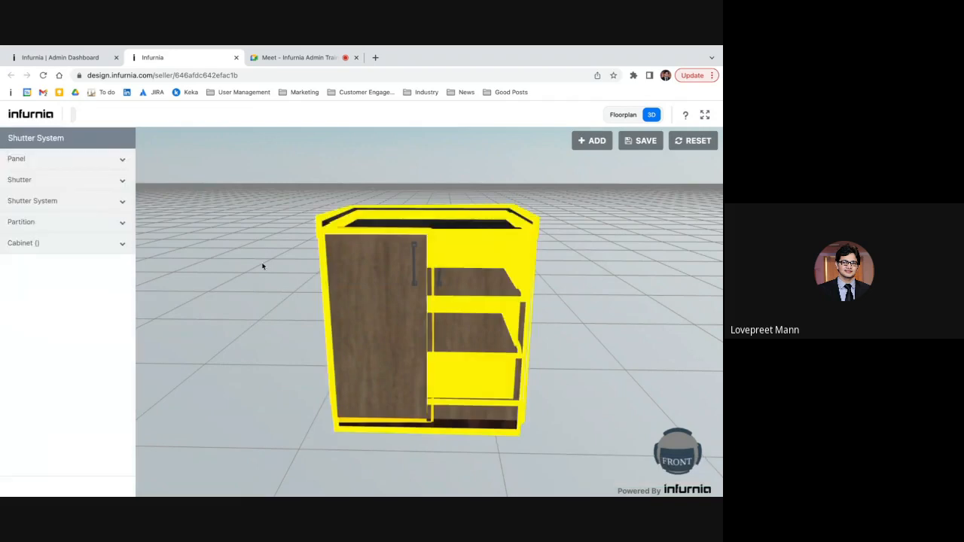
pyautogui.click(79, 243)
pyautogui.click(71, 306)
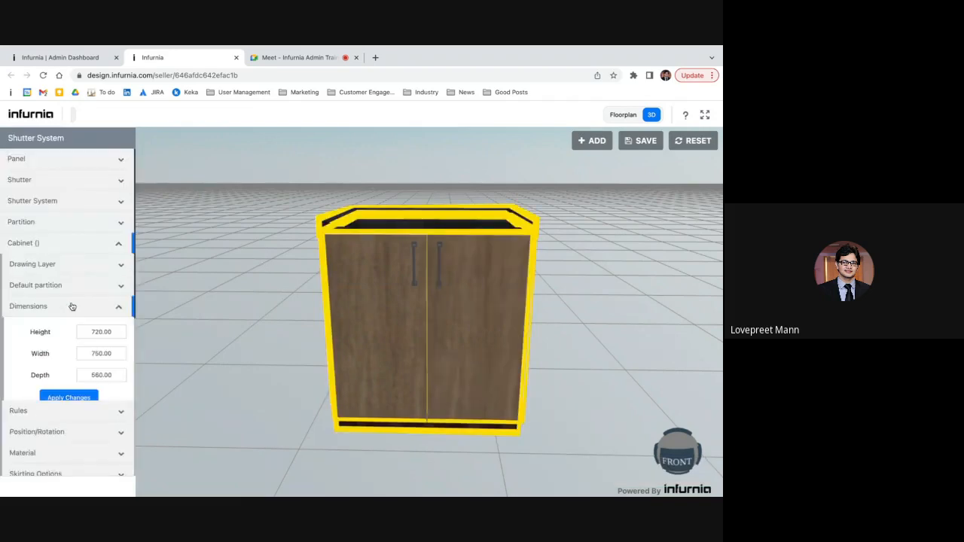
pyautogui.click(106, 357)
pyautogui.doubleClick(105, 359)
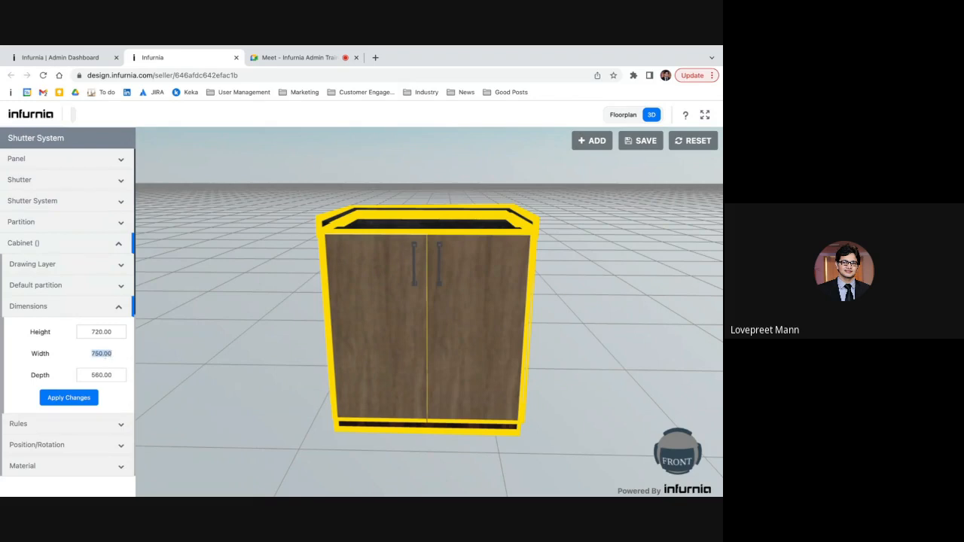
pyautogui.write('800')
pyautogui.click(70, 398)
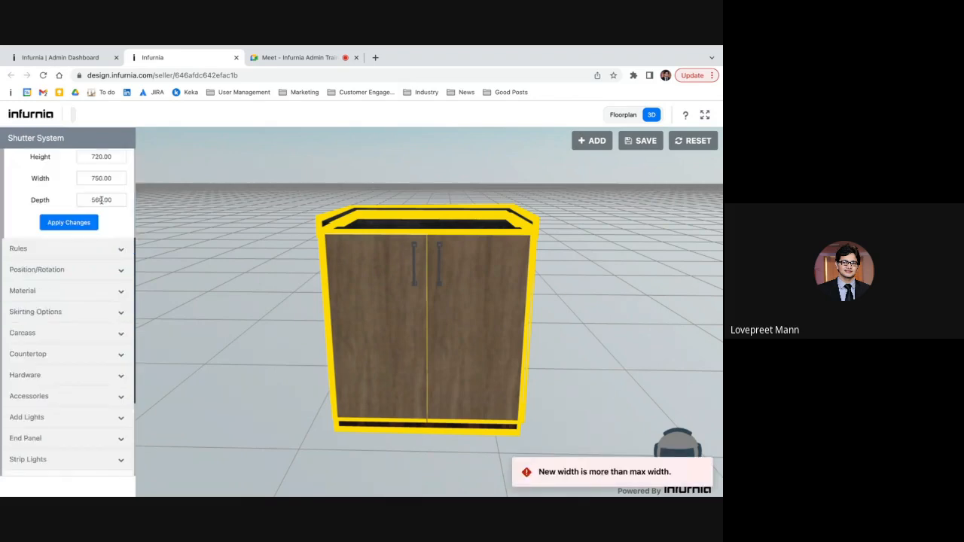
# Set the cabinet's width to 720 and apply the change
pyautogui.scroll(2, 101, 203)
pyautogui.doubleClick(107, 227)
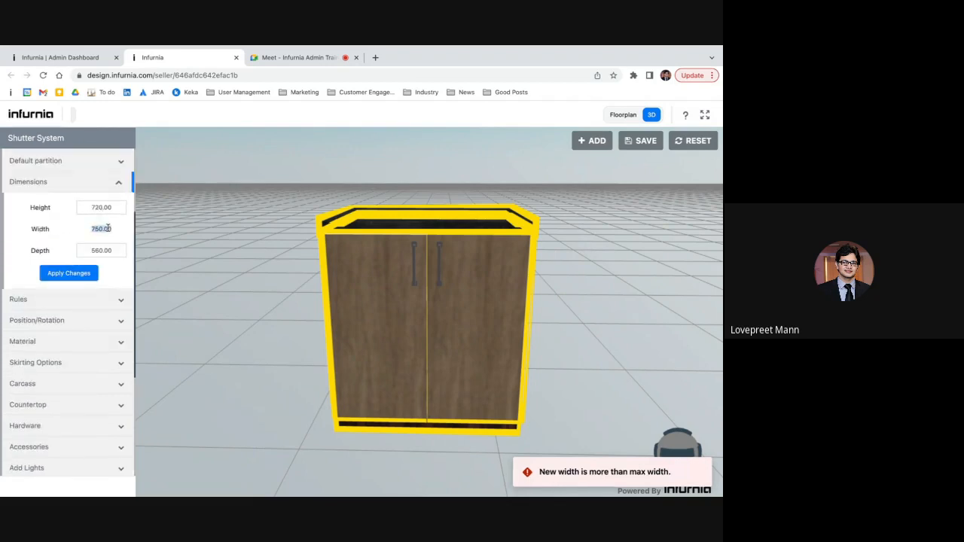
pyautogui.write('720')
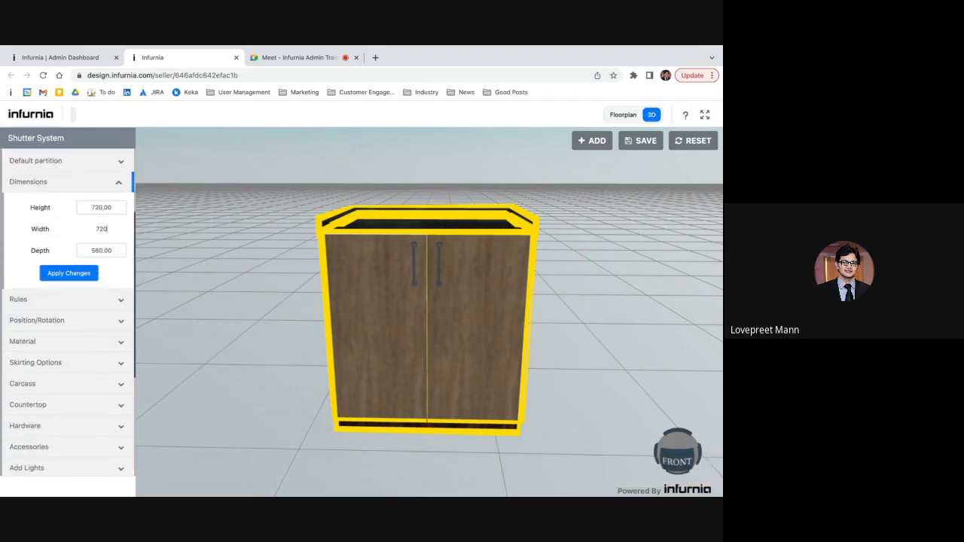
pyautogui.click(91, 278)
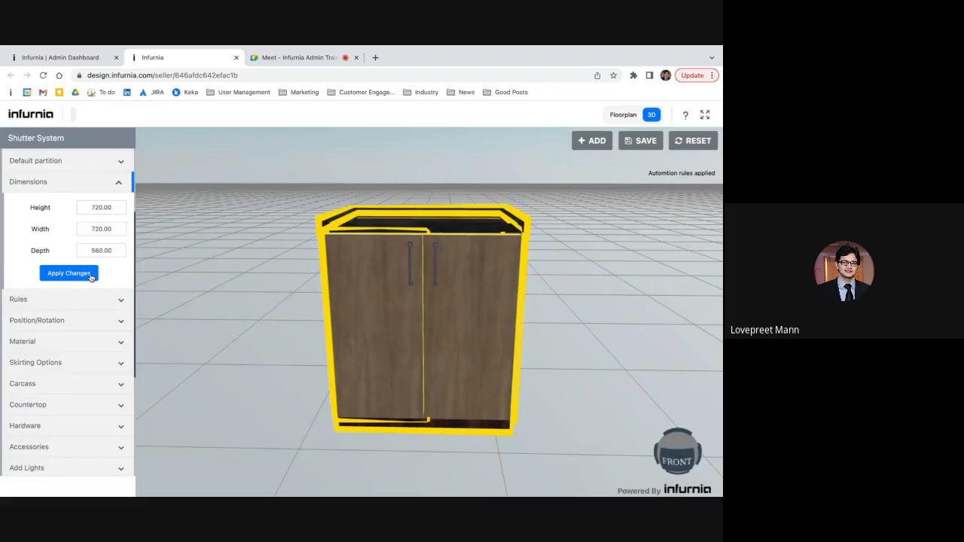
pyautogui.click(249, 296)
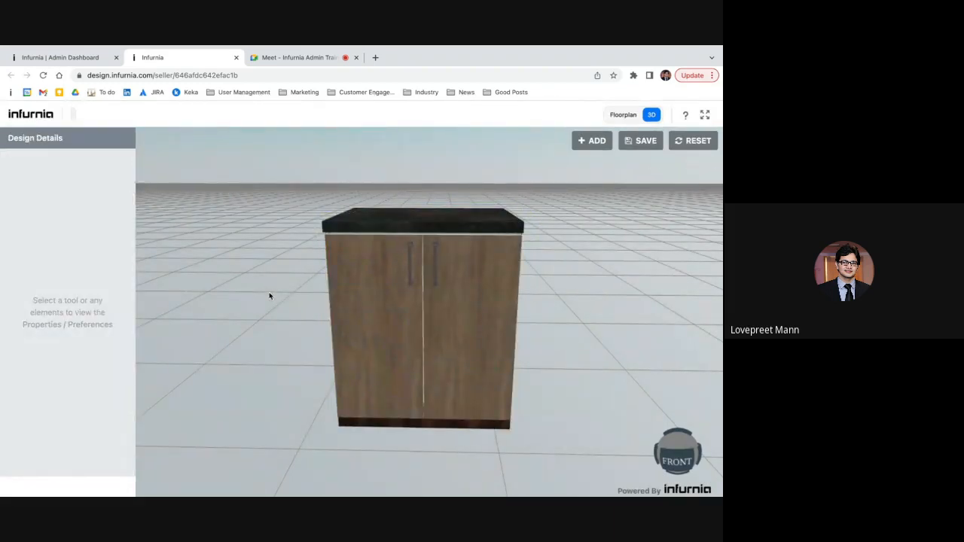
# Set the cabinet's minimum depth, maximum depth and minimum width to -1 in its sizing rules and apply the changes
pyautogui.click(346, 290)
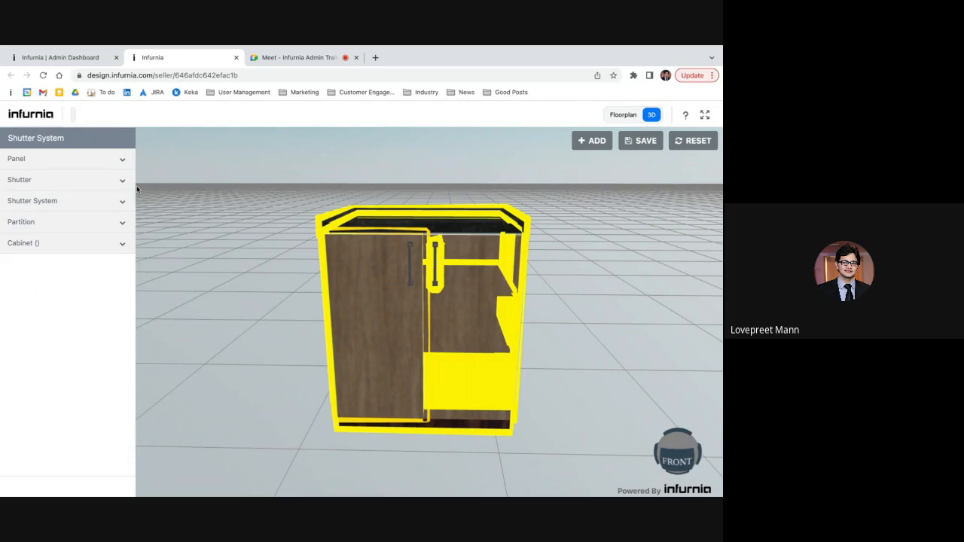
pyautogui.click(73, 243)
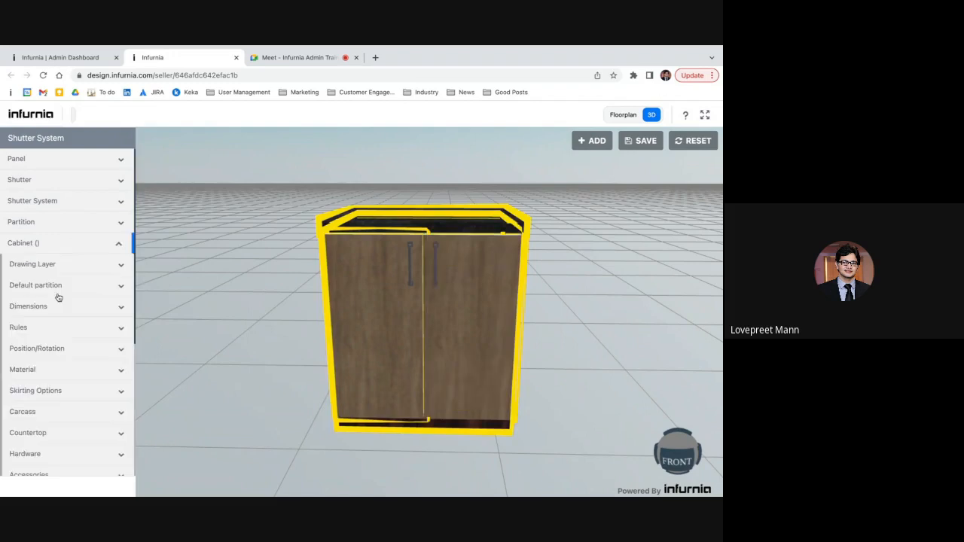
pyautogui.click(47, 329)
pyautogui.click(41, 337)
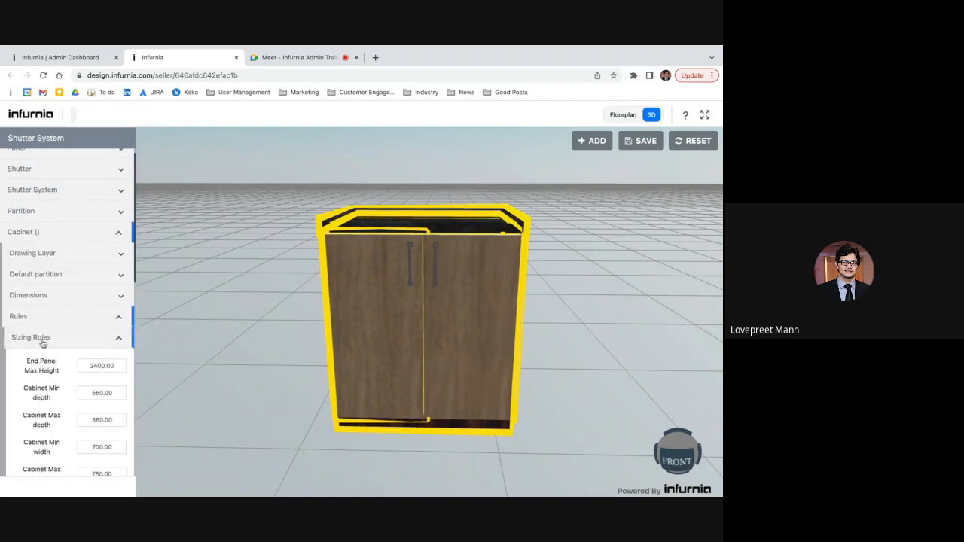
pyautogui.doubleClick(113, 392)
pyautogui.write('-1')
pyautogui.doubleClick(113, 420)
pyautogui.write('-1')
pyautogui.doubleClick(114, 448)
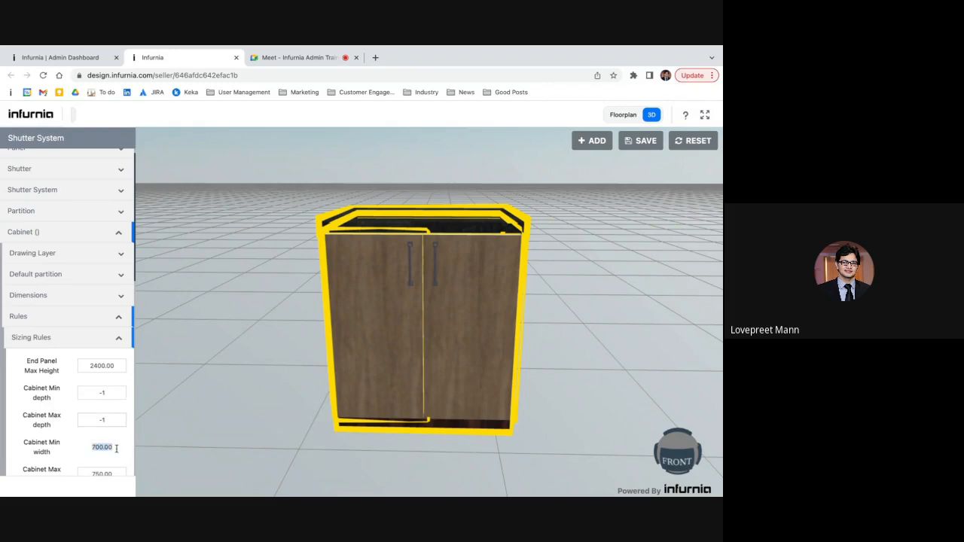
pyautogui.write('-1')
pyautogui.scroll(-3, 105, 452)
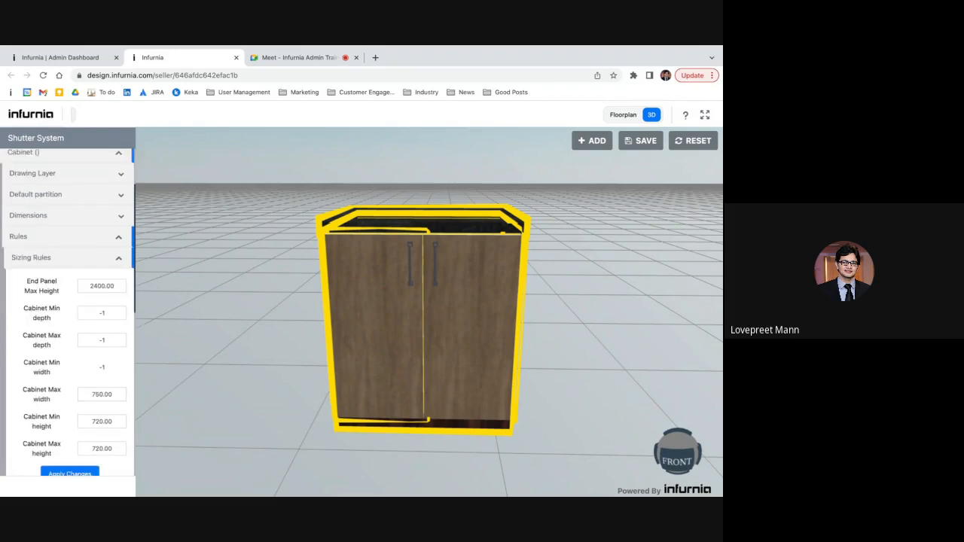
pyautogui.click(95, 468)
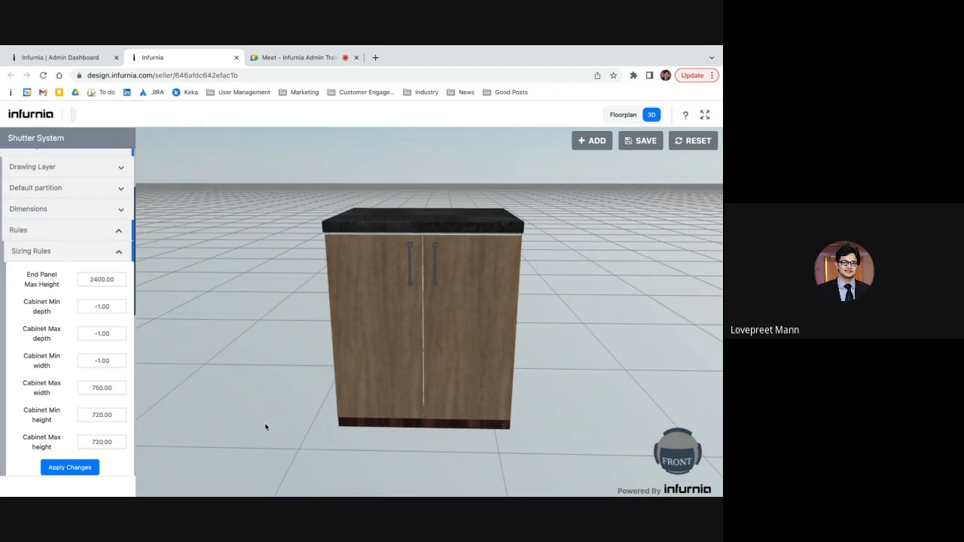
# Reset the cabinet design by reloading the page and discarding the unsaved changes
pyautogui.click(695, 143)
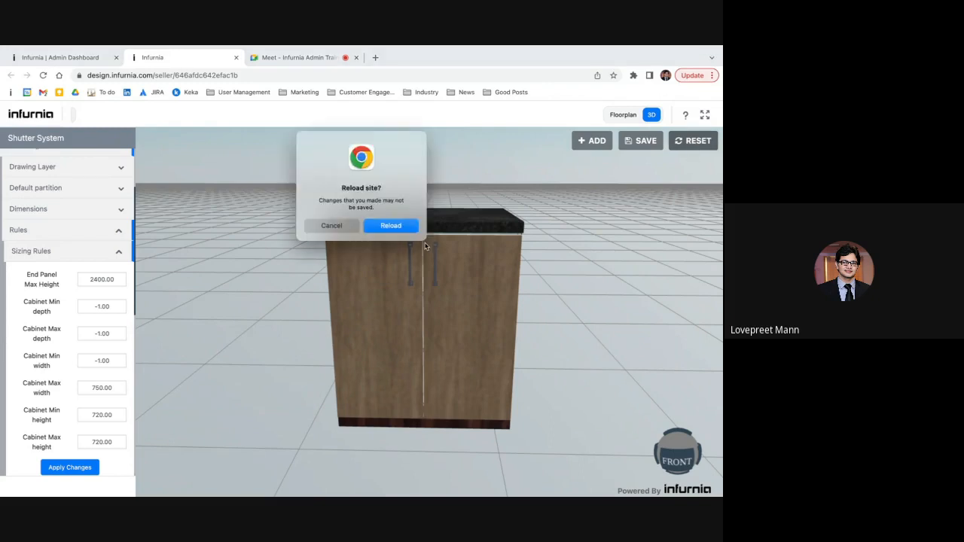
pyautogui.click(386, 227)
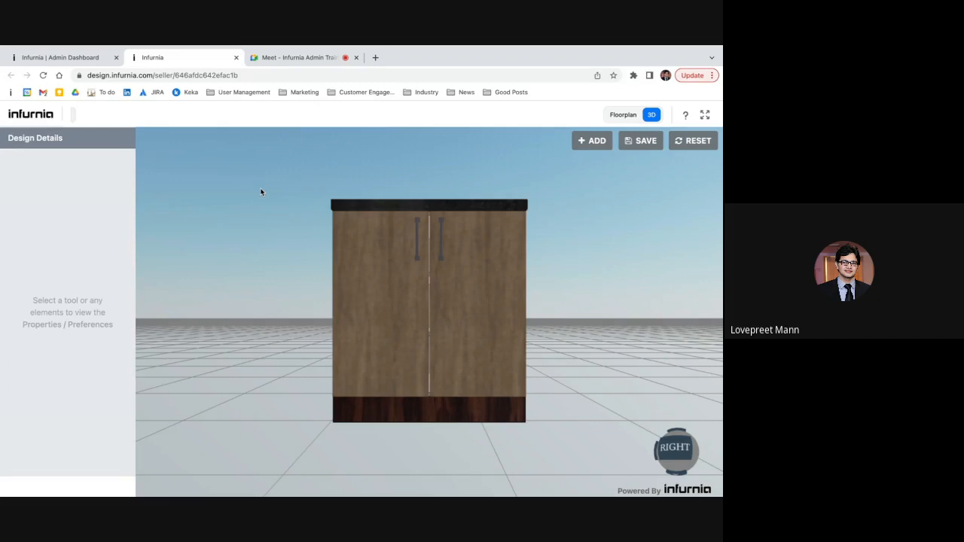
# Inspect the cabinet from the side and front, opening the left shutter to view the shelves and closing it again
pyautogui.moveTo(260, 191); pyautogui.dragTo(411, 231)
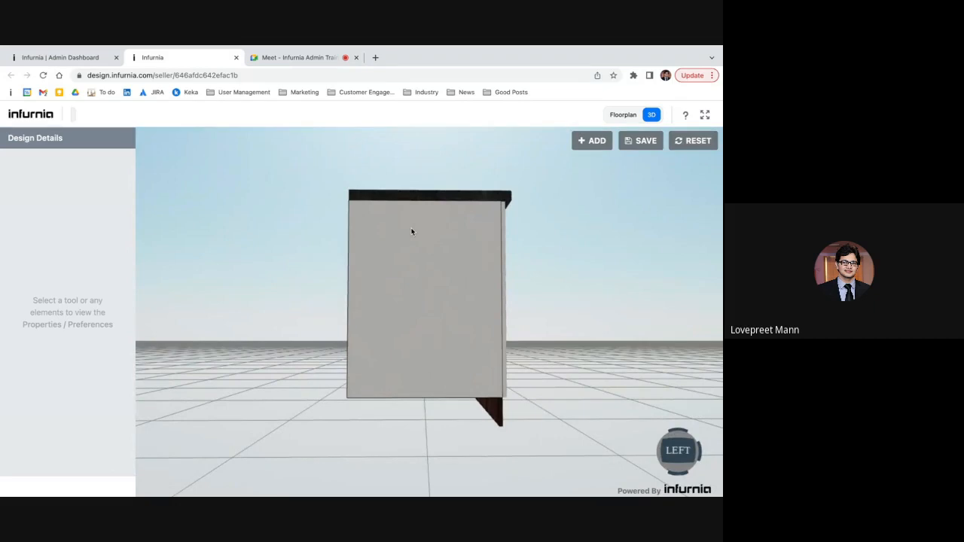
pyautogui.moveTo(340, 277); pyautogui.dragTo(273, 302)
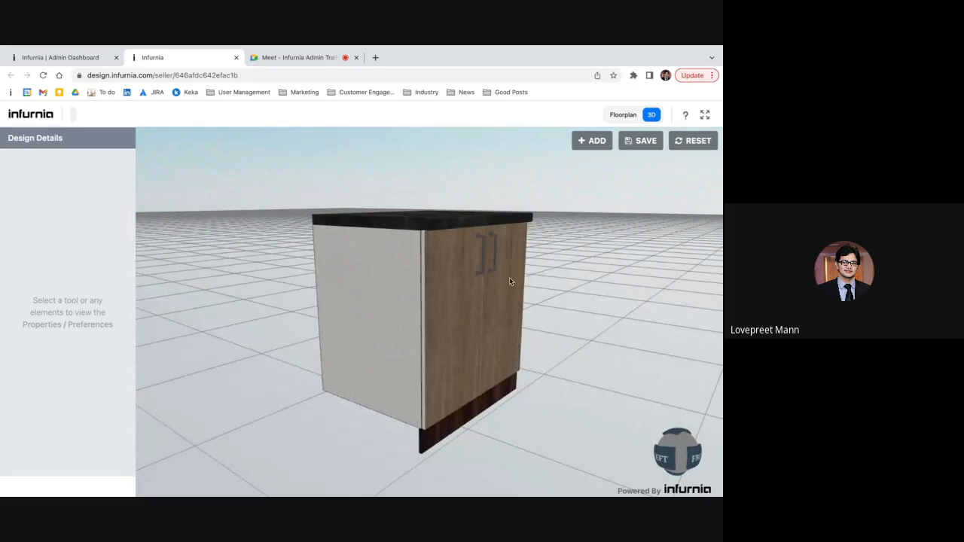
pyautogui.click(450, 287)
pyautogui.moveTo(575, 310); pyautogui.dragTo(495, 311)
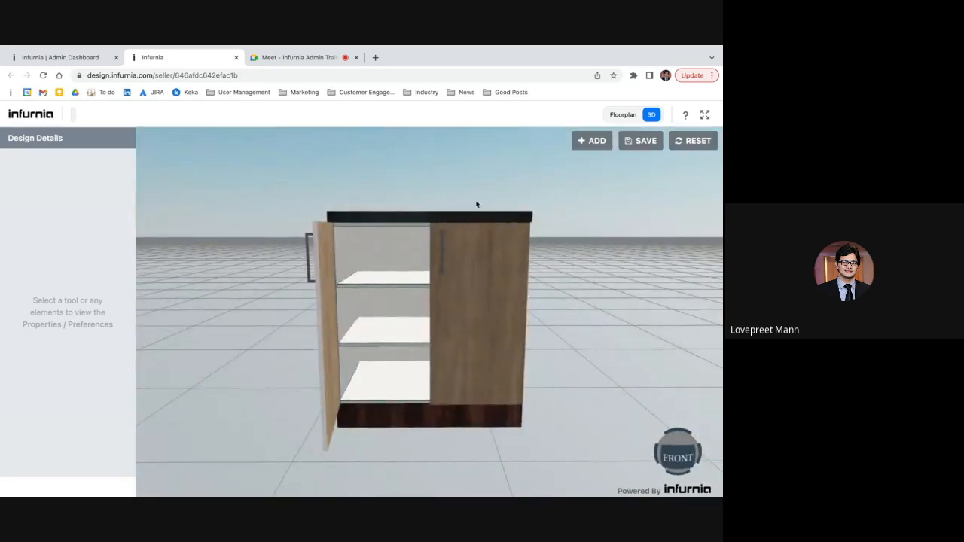
pyautogui.click(334, 315)
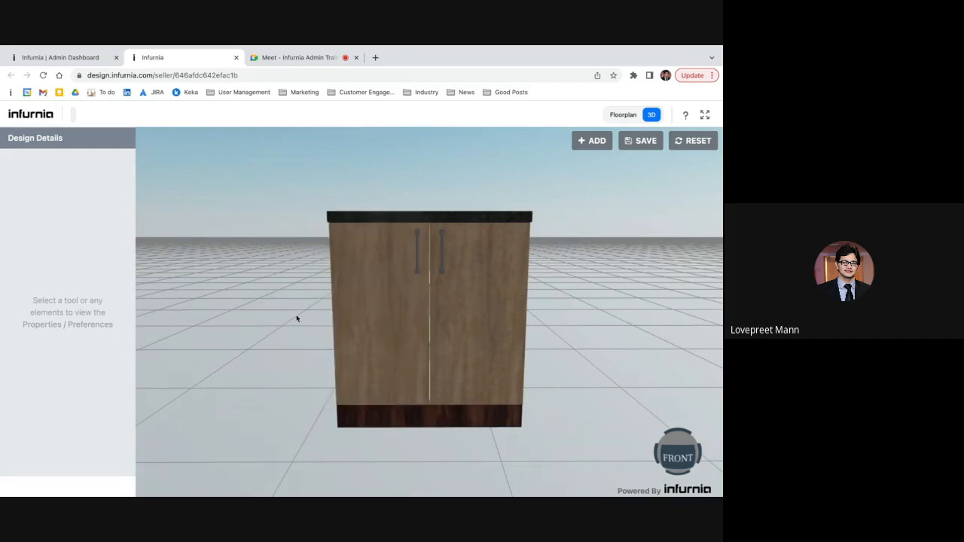
# Switch to Google Meet to check the raised-hand queue, close the participant list and return to the Infurnia cabinet design
pyautogui.click(273, 60)
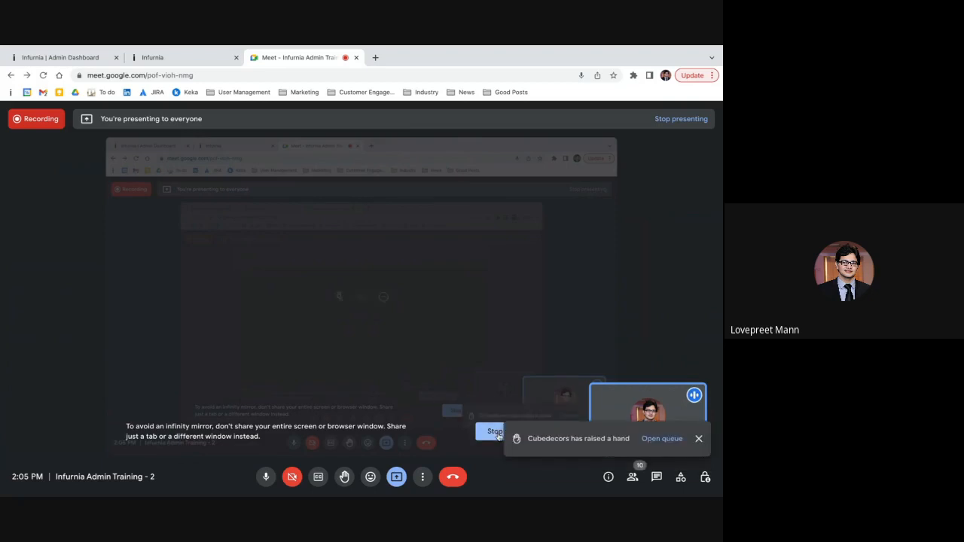
pyautogui.click(657, 441)
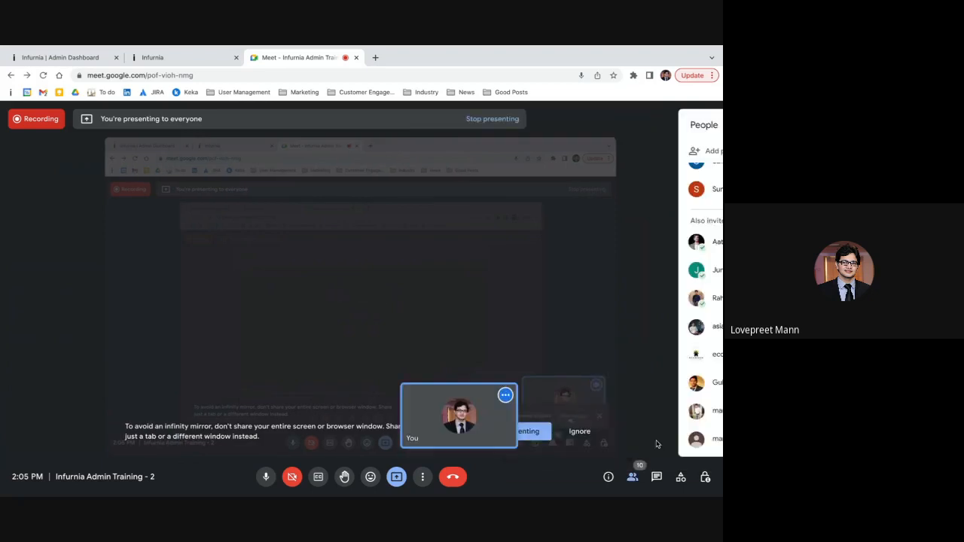
pyautogui.scroll(10, 603, 192)
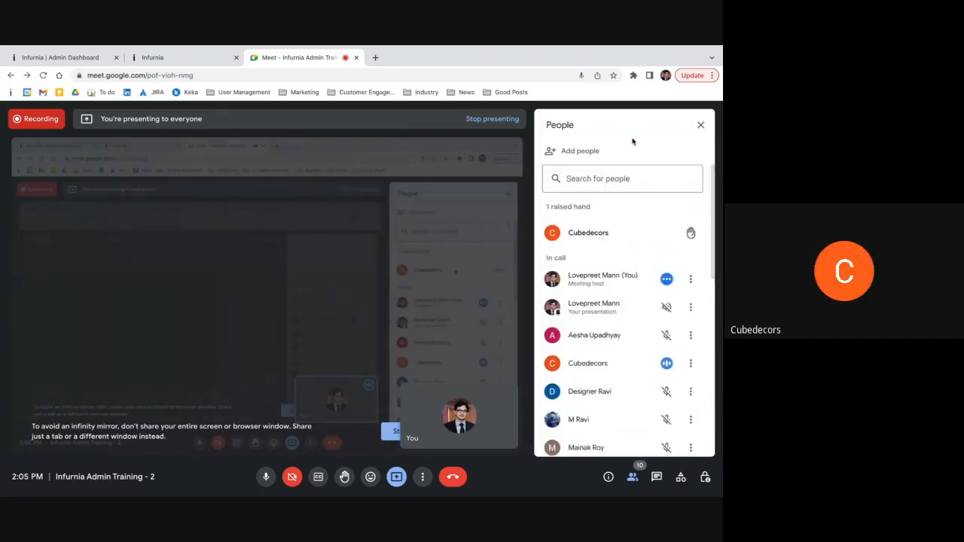
pyautogui.click(702, 125)
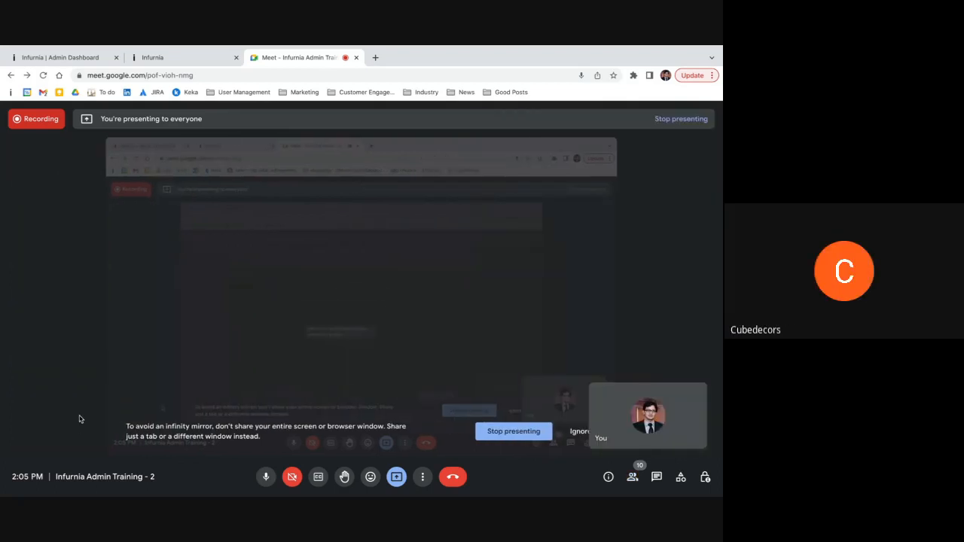
pyautogui.click(163, 60)
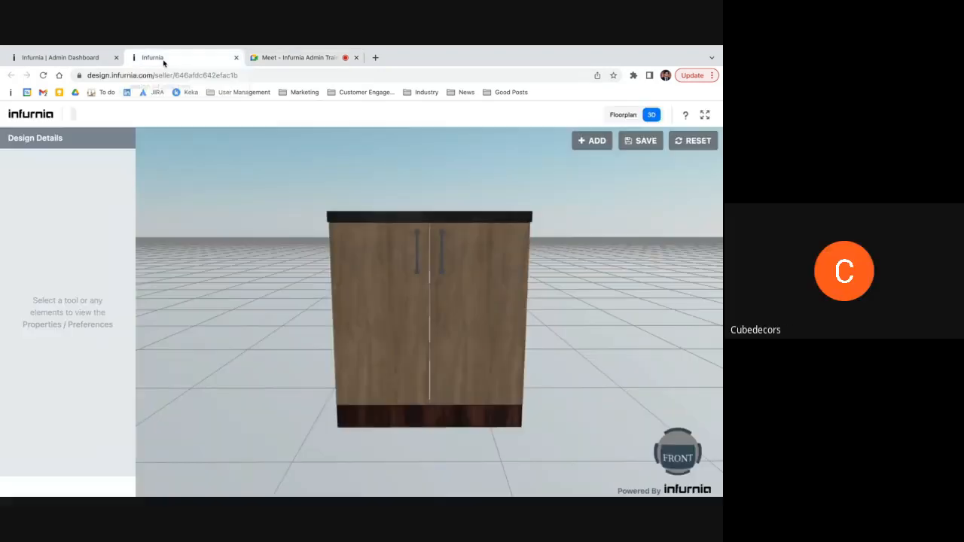
# Set the cabinet's back panel offset to 28 and apply the change
pyautogui.moveTo(245, 254); pyautogui.dragTo(382, 352)
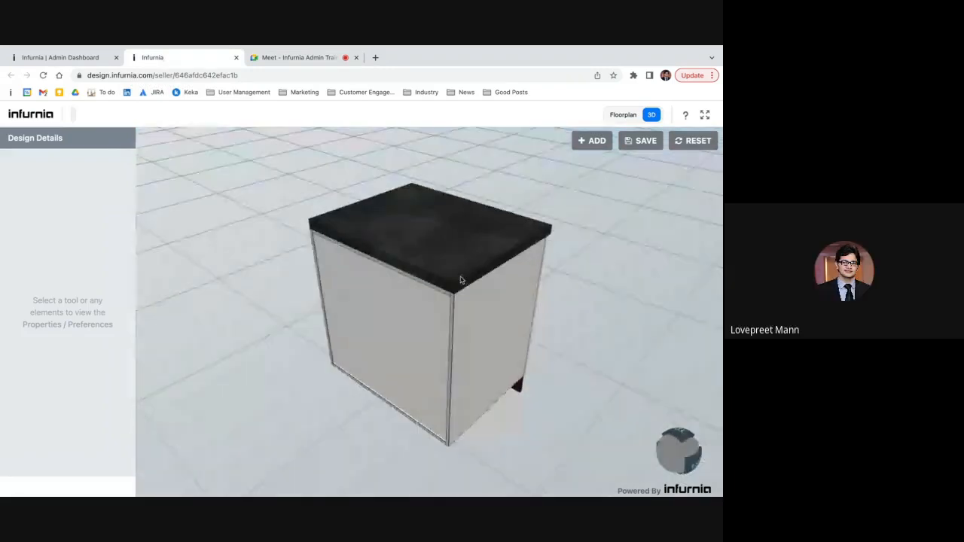
pyautogui.click(382, 351)
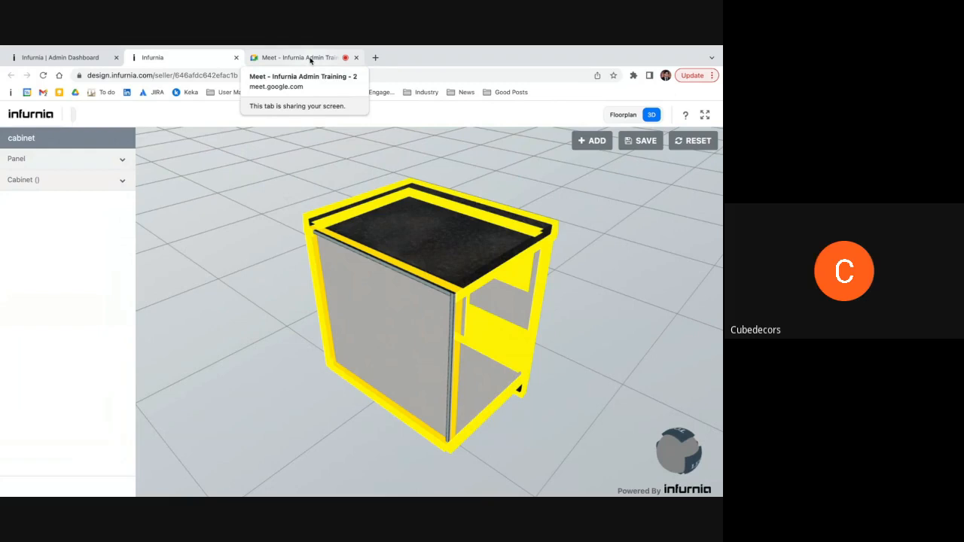
pyautogui.click(277, 368)
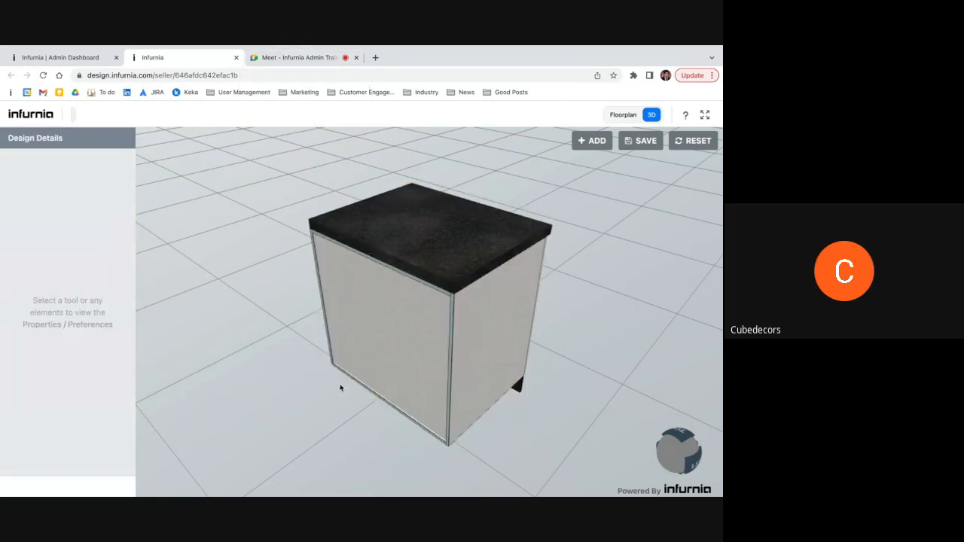
pyautogui.moveTo(333, 386); pyautogui.dragTo(309, 376)
pyautogui.click(370, 343)
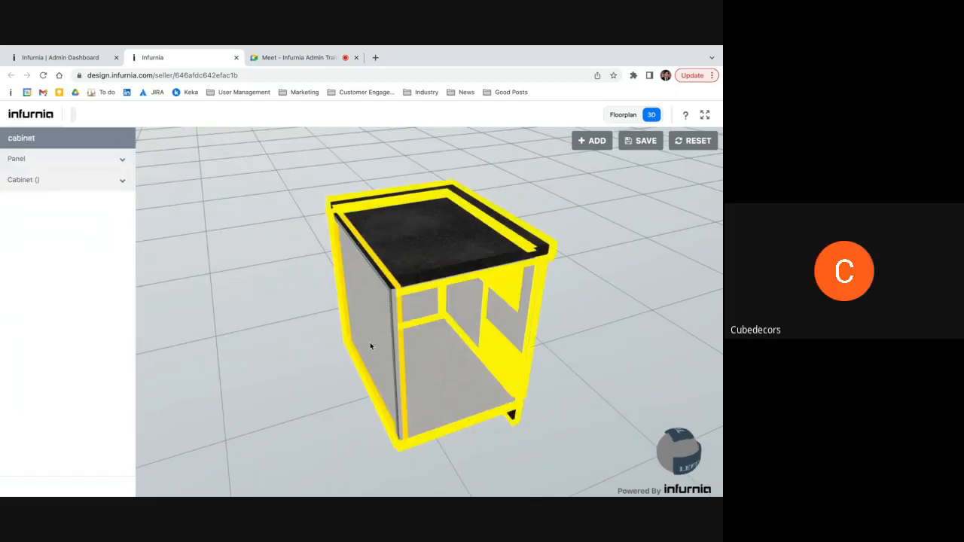
pyautogui.click(105, 170)
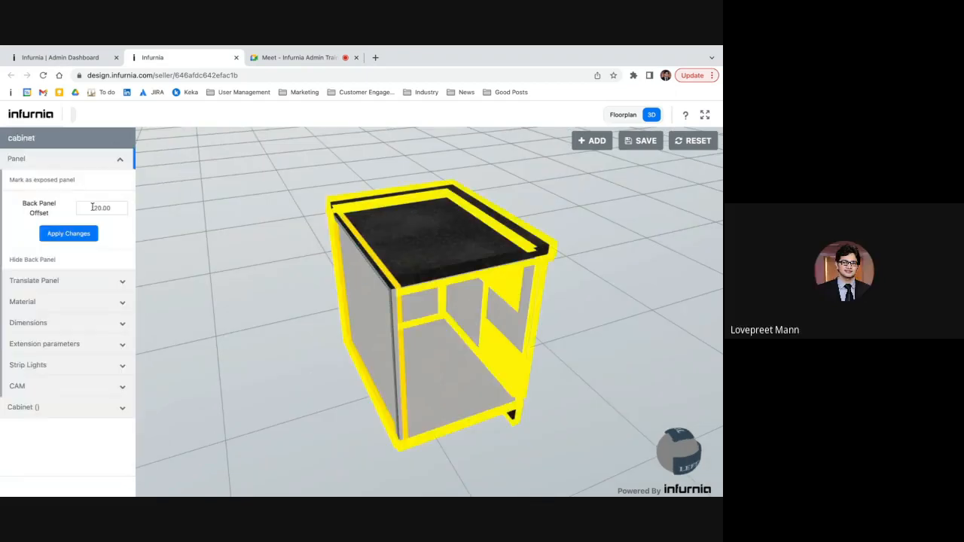
pyautogui.doubleClick(103, 206)
pyautogui.write('28')
pyautogui.click(82, 232)
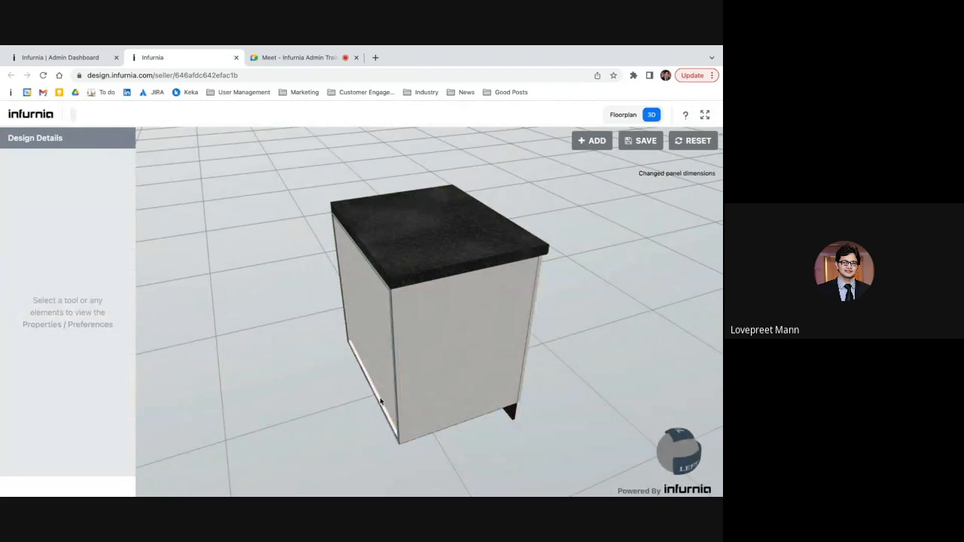
# Examine the offset back panel and its gap along the cabinet's bottom rear edge from several angles and up close
pyautogui.moveTo(353, 399); pyautogui.dragTo(312, 401)
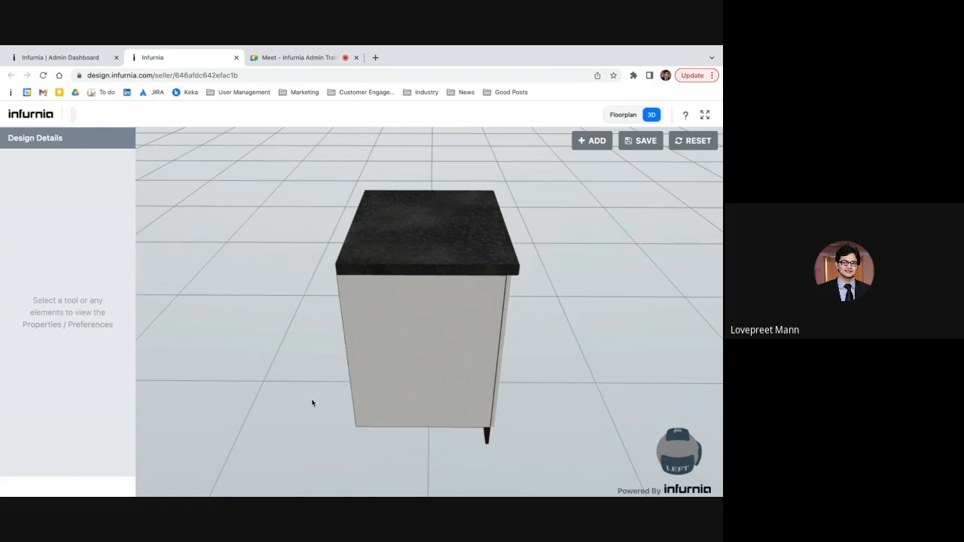
pyautogui.moveTo(312, 403); pyautogui.dragTo(381, 394)
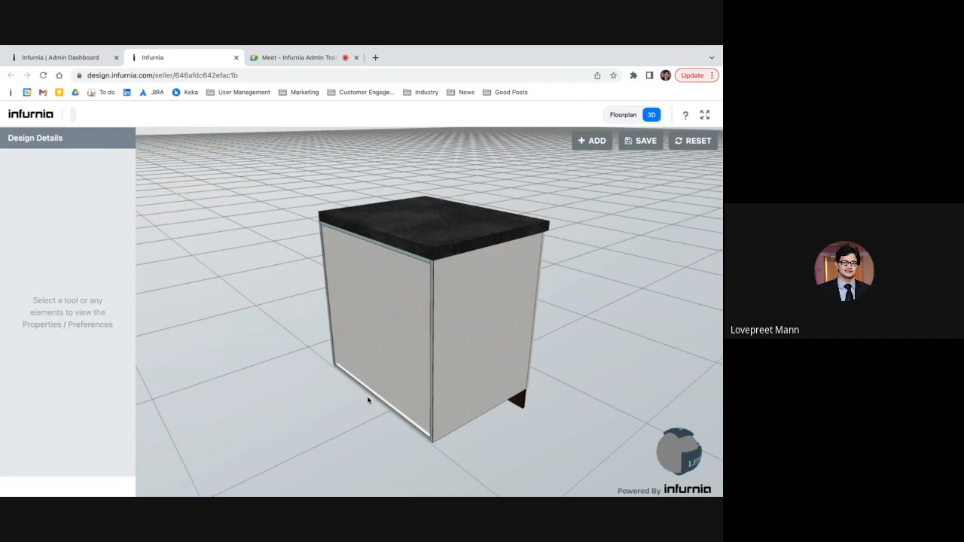
pyautogui.moveTo(377, 400)
pyautogui.mouseDown()
pyautogui.moveTo(364, 402)
pyautogui.moveTo(388, 397)
pyautogui.mouseUp()
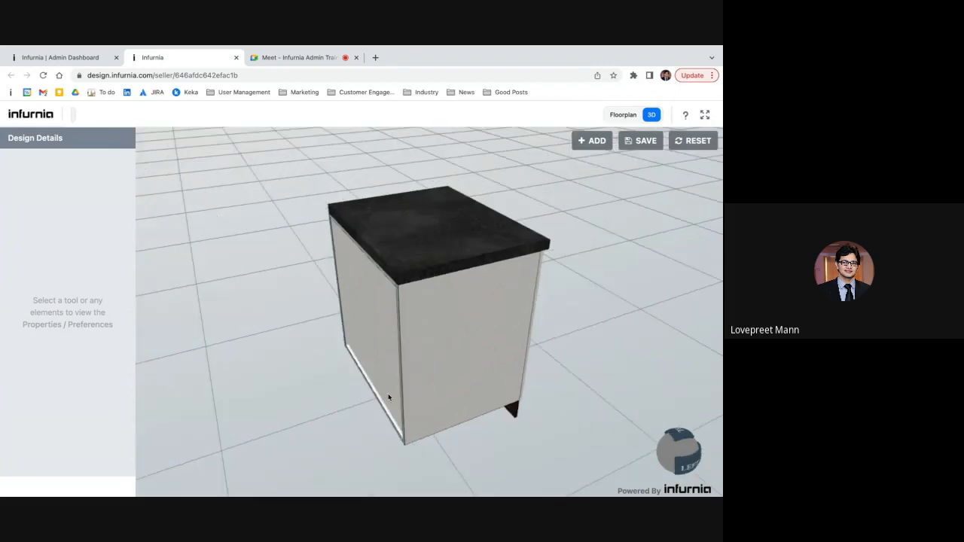
pyautogui.scroll(5, 382, 406)
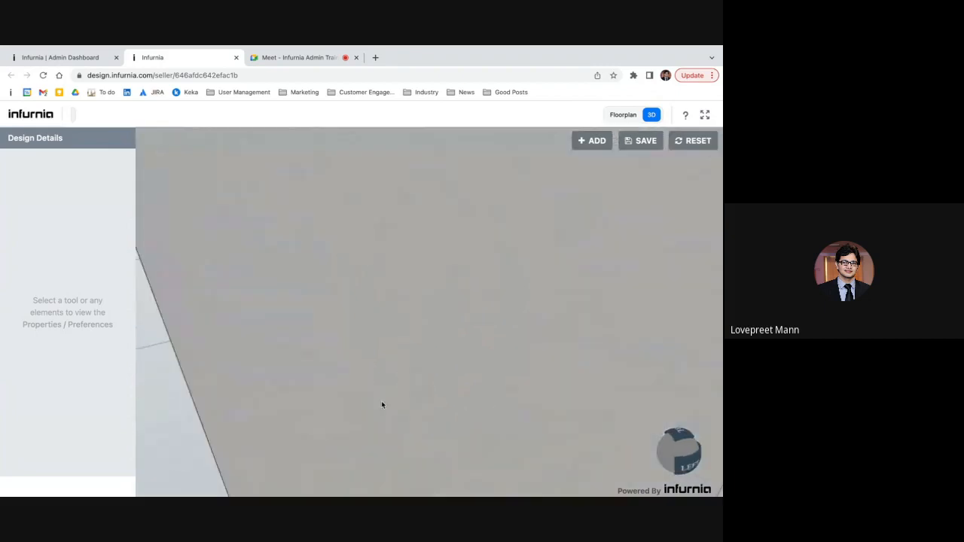
pyautogui.scroll(-2, 355, 411)
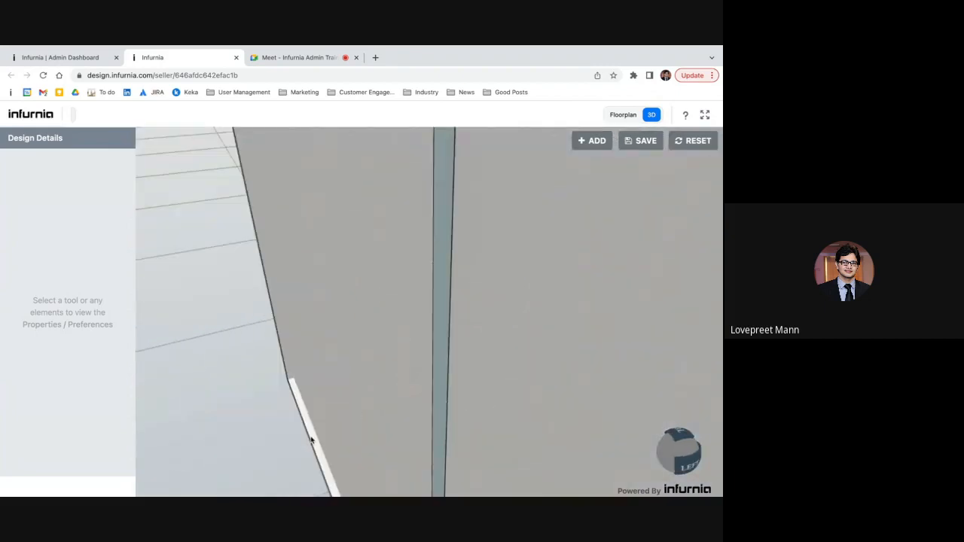
pyautogui.click(332, 430)
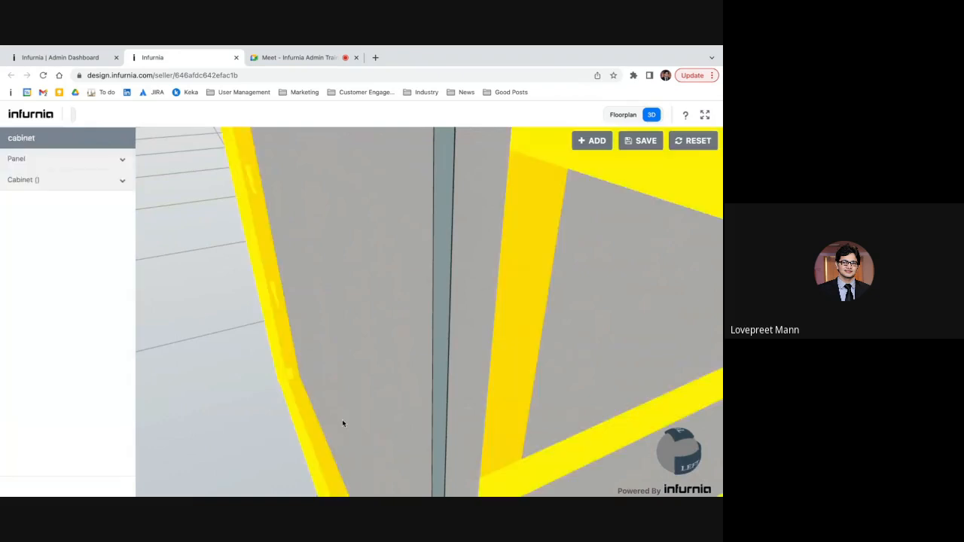
pyautogui.scroll(-3, 342, 419)
pyautogui.click(334, 420)
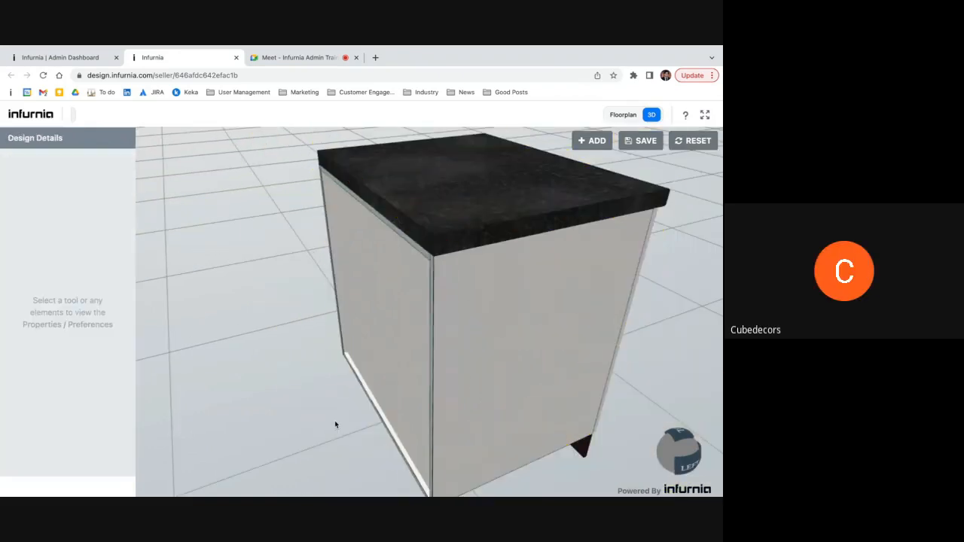
pyautogui.moveTo(335, 420); pyautogui.dragTo(295, 408)
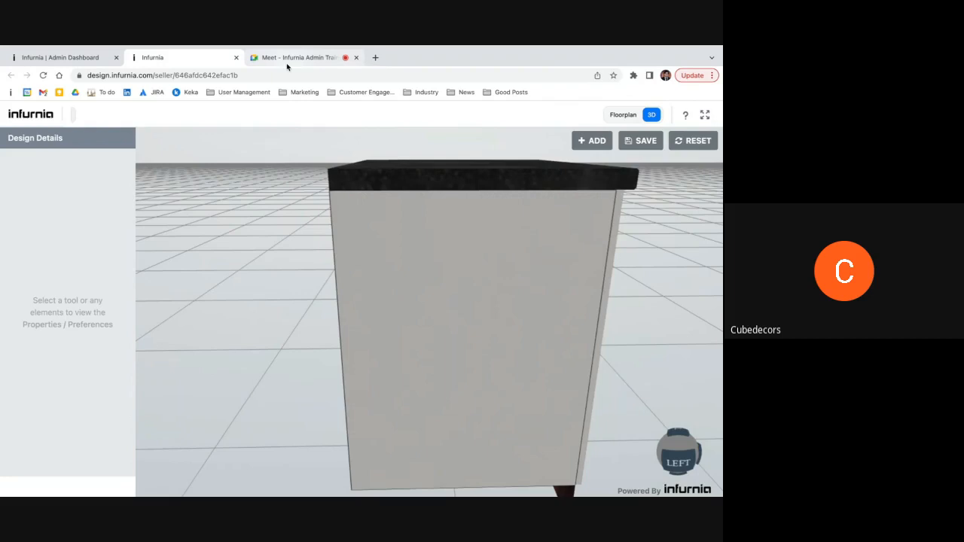
# Set the cabinet's back panel offset to 20, apply the change and deselect the cabinet
pyautogui.moveTo(237, 244); pyautogui.dragTo(317, 257)
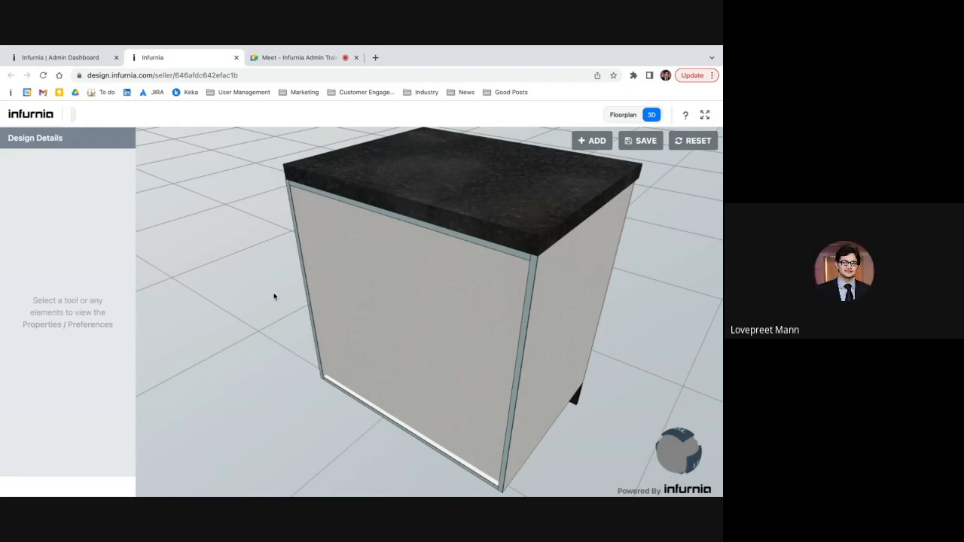
pyautogui.click(362, 338)
pyautogui.click(95, 159)
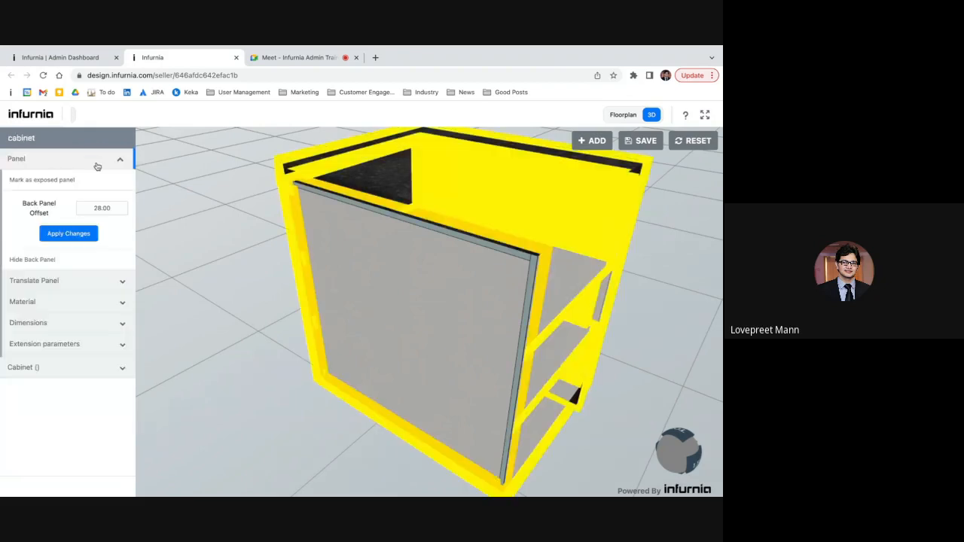
pyautogui.doubleClick(120, 211)
pyautogui.write('20')
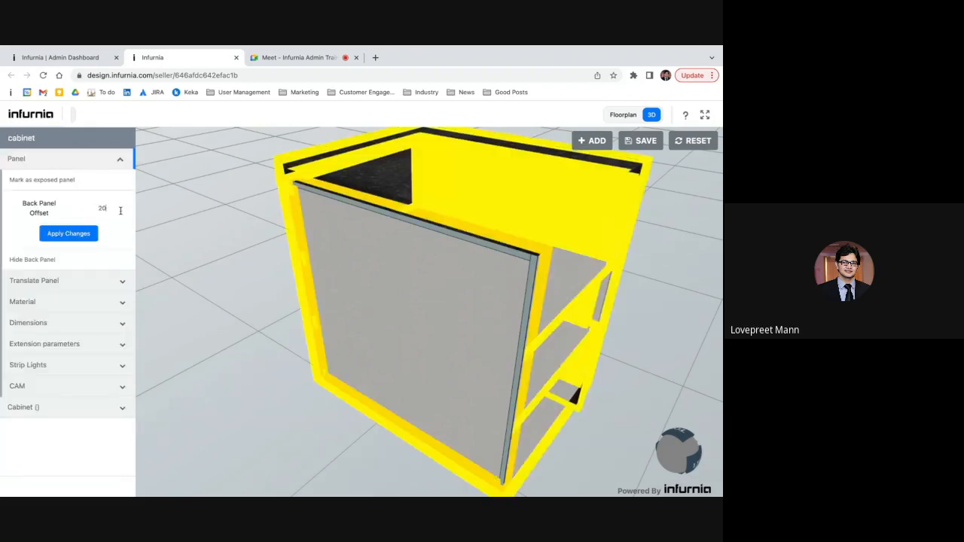
pyautogui.click(68, 234)
pyautogui.click(256, 304)
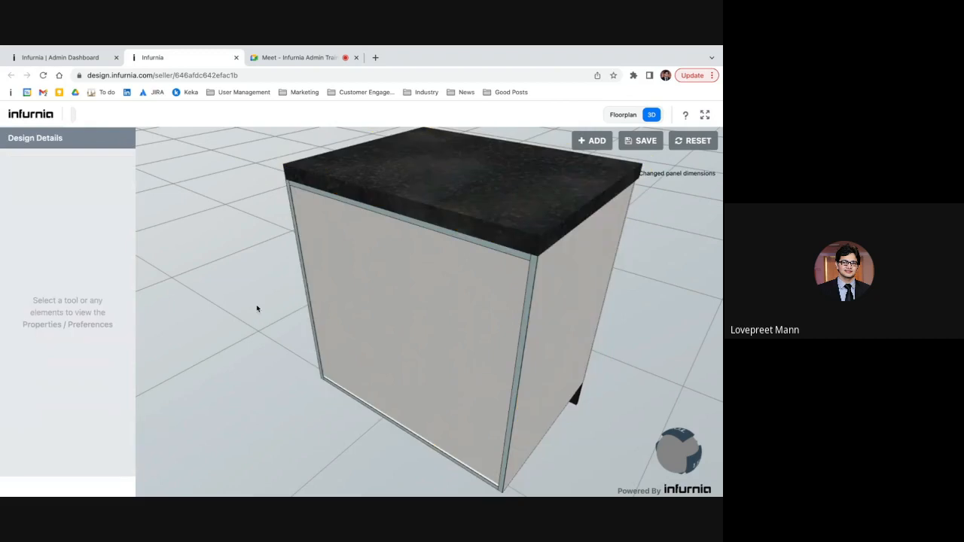
# Examine the cabinet's back panel and rear side edge up close, ending on a view of the cabinet's front
pyautogui.moveTo(293, 281); pyautogui.dragTo(234, 275)
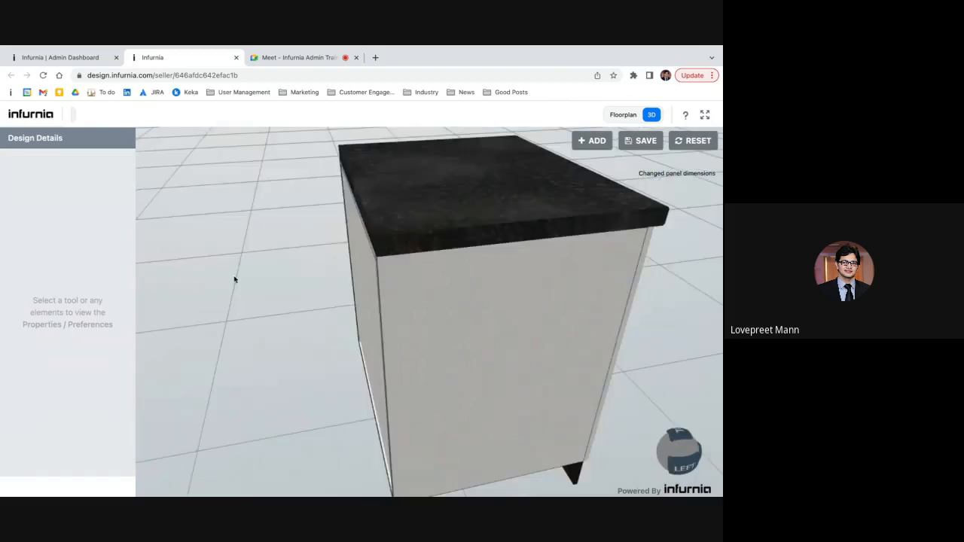
pyautogui.scroll(5, 253, 284)
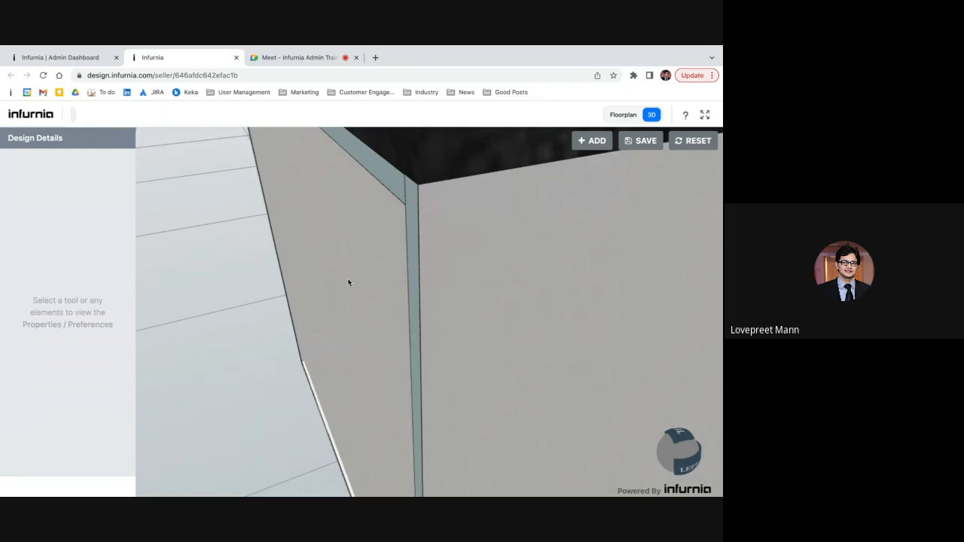
pyautogui.scroll(-3, 348, 283)
pyautogui.scroll(-5, 272, 308)
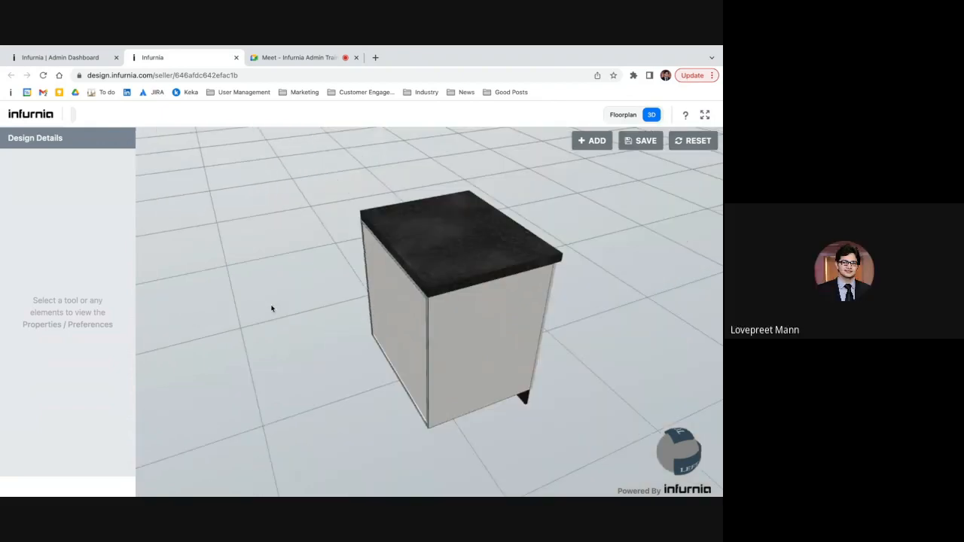
pyautogui.moveTo(596, 278); pyautogui.dragTo(428, 260)
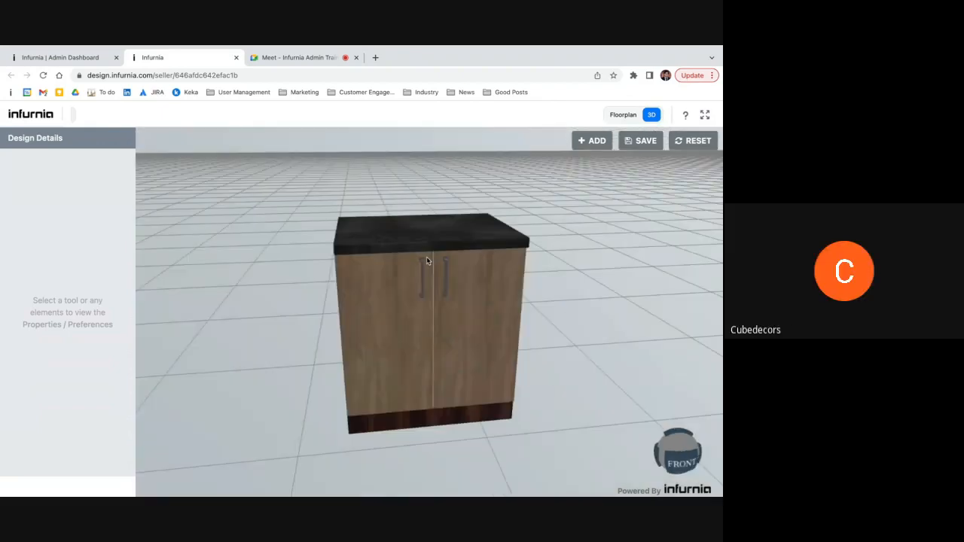
# Switch to the Google Meet call and stop presenting the screen
pyautogui.click(316, 59)
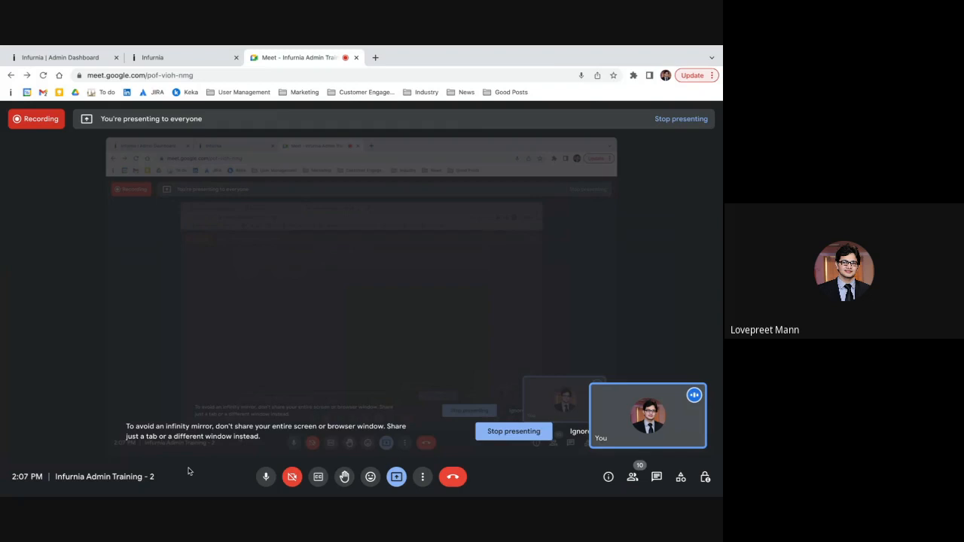
pyautogui.click(514, 430)
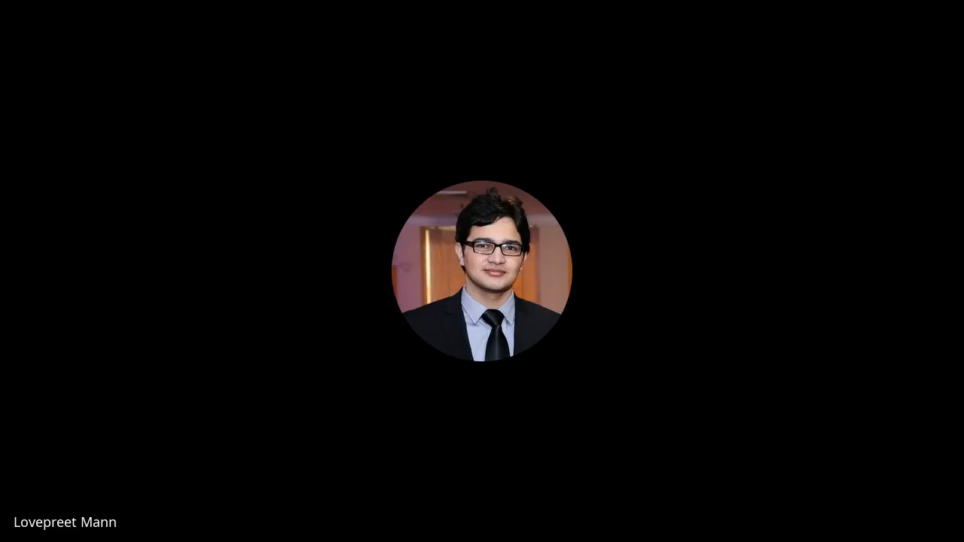